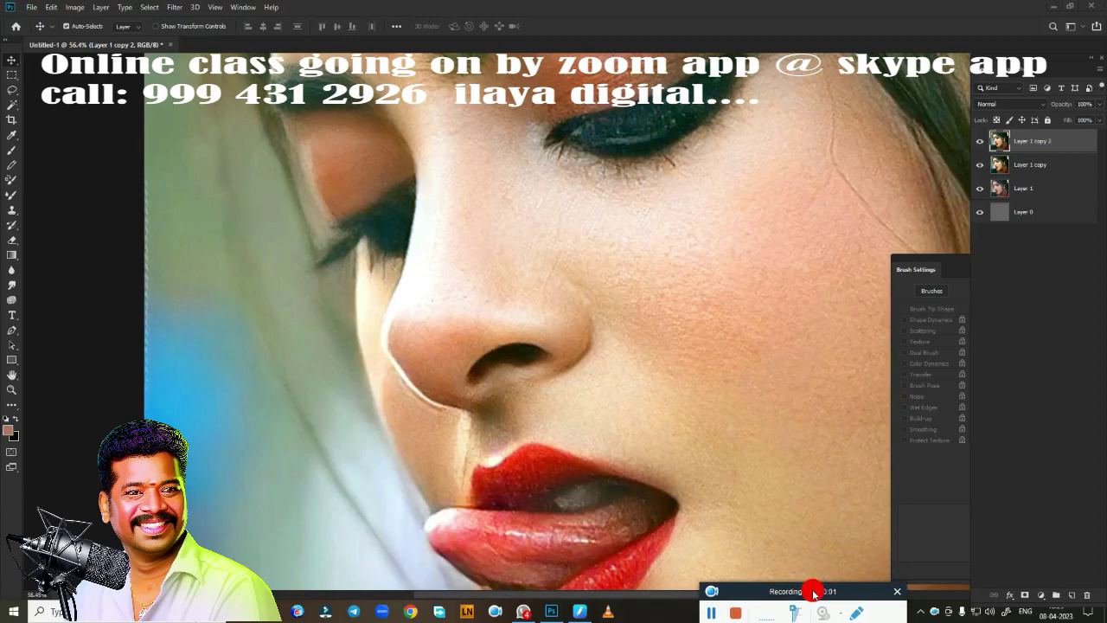
Step: Toggle Layer 1 copy 2 and Layer 1 copy off and on to compare the painting with the original photo
left_click(980, 144)
left_click(980, 187)
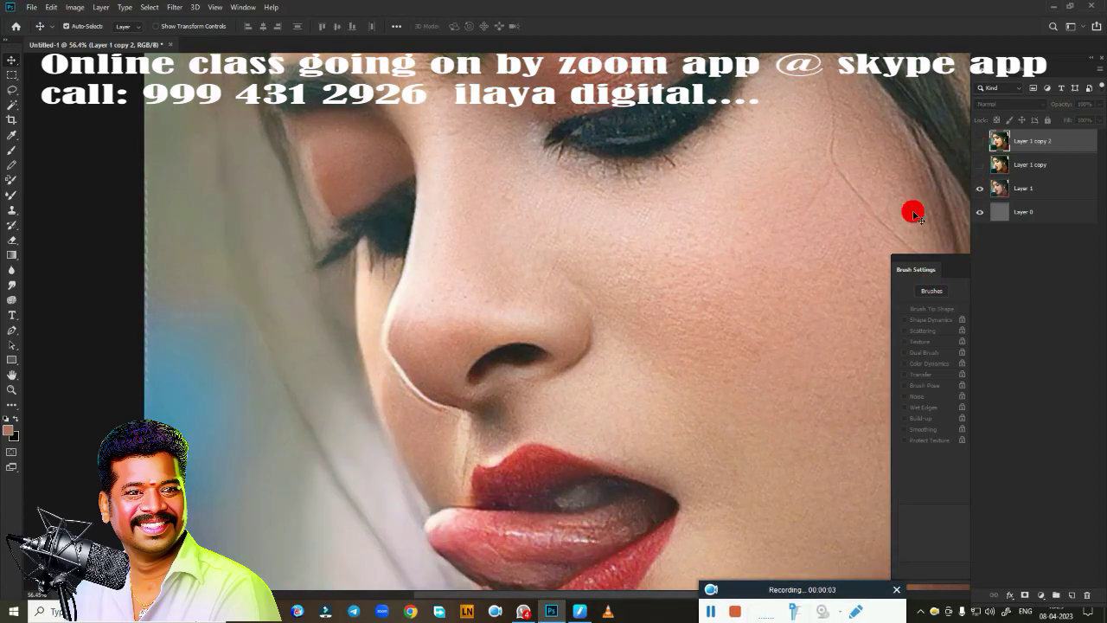
scroll(736, 250, "down", 5)
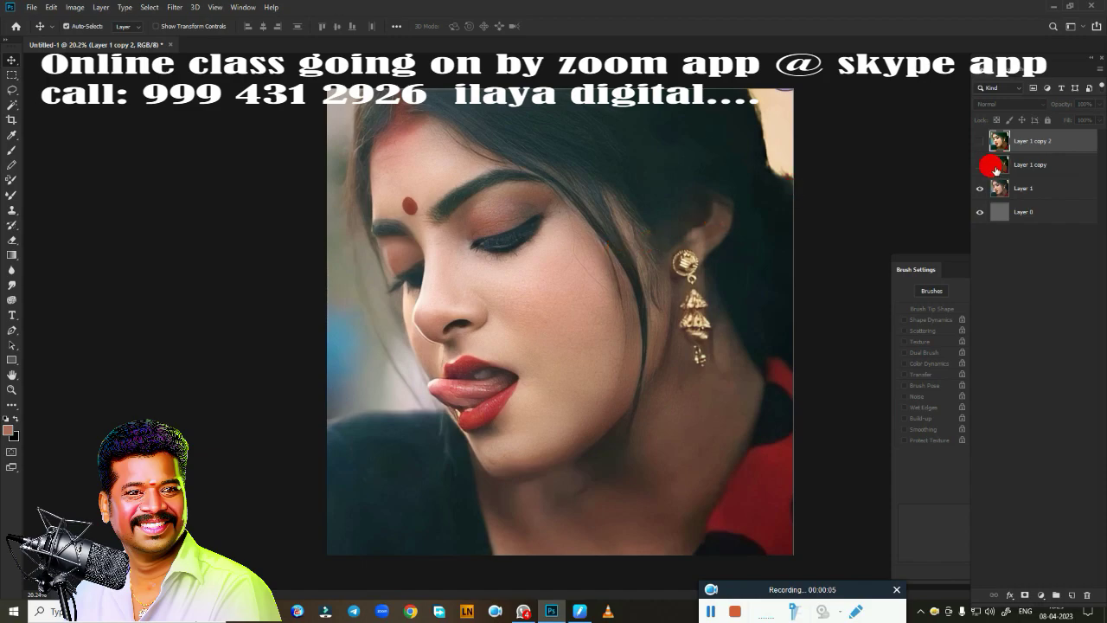
left_click(980, 165)
left_click(980, 144)
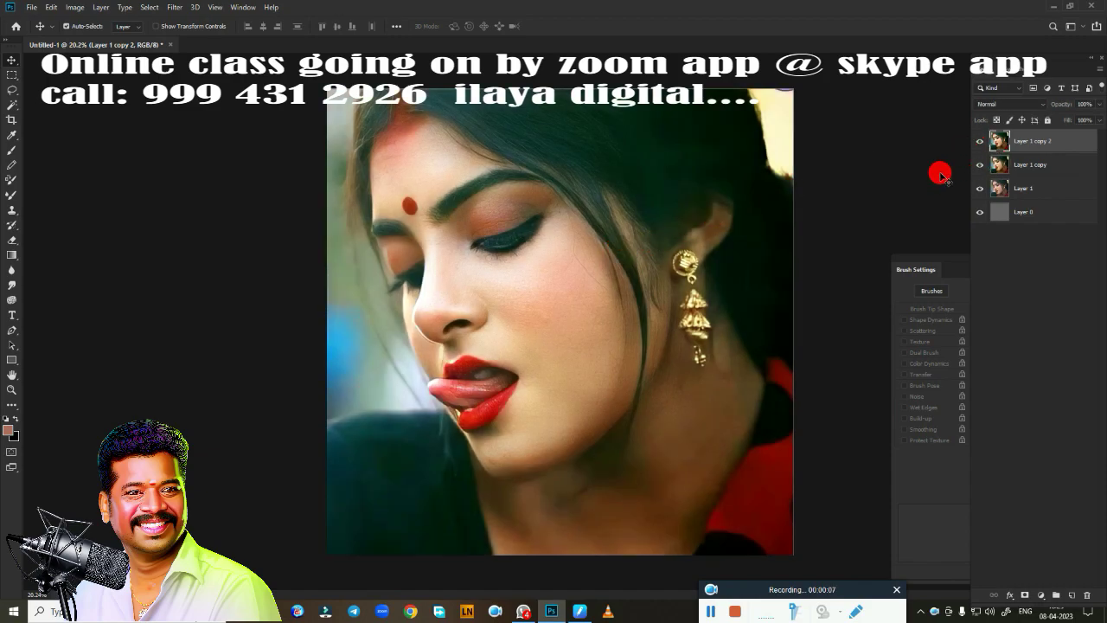
scroll(721, 265, "up", 3)
scroll(753, 167, "up", 2)
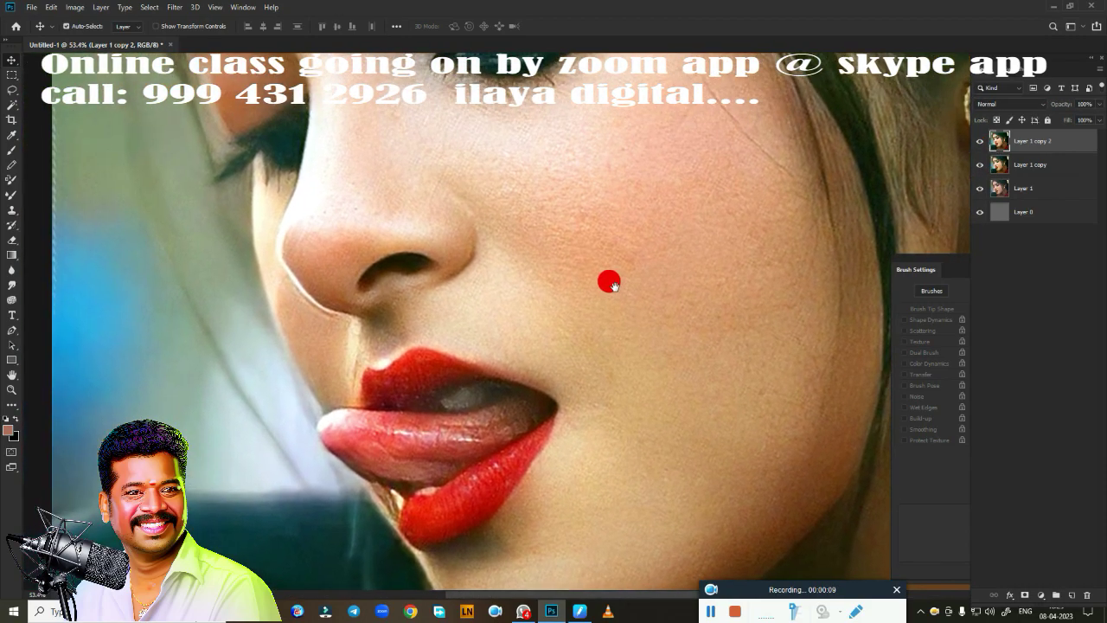
scroll(510, 272, "up", 2)
scroll(605, 291, "down", 2)
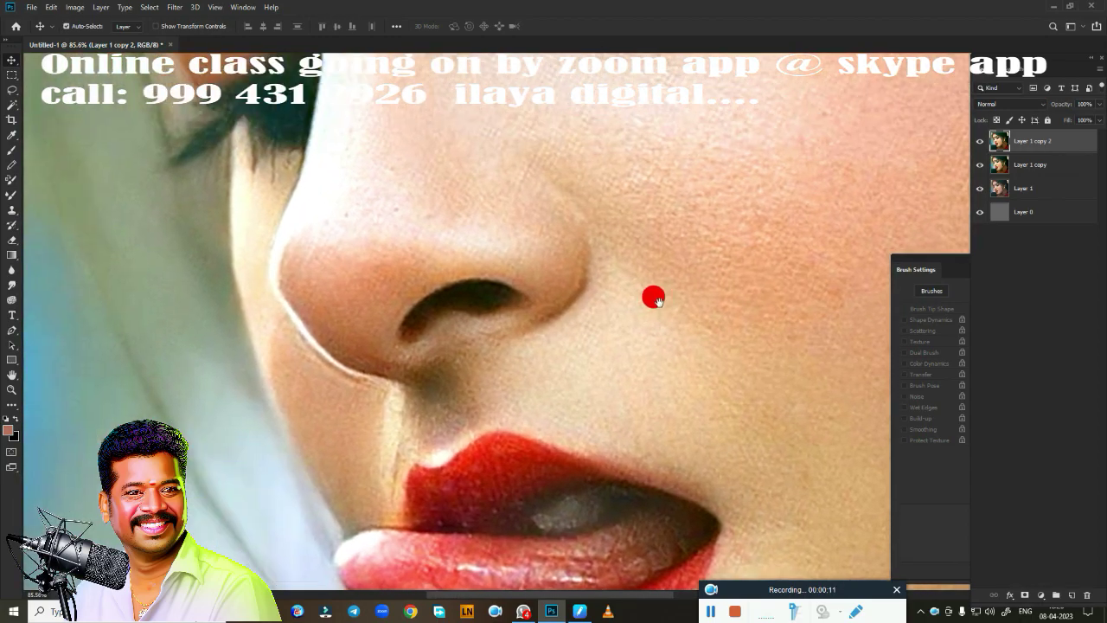
scroll(597, 286, "up", 1)
scroll(622, 294, "down", 2)
scroll(571, 299, "down", 2)
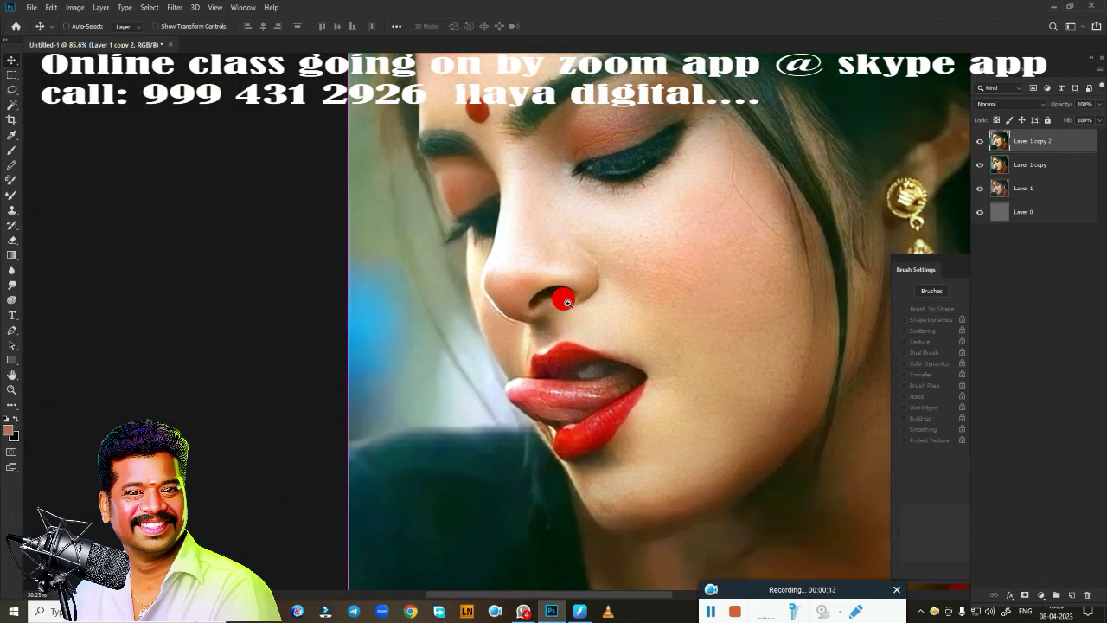
scroll(605, 299, "up", 3)
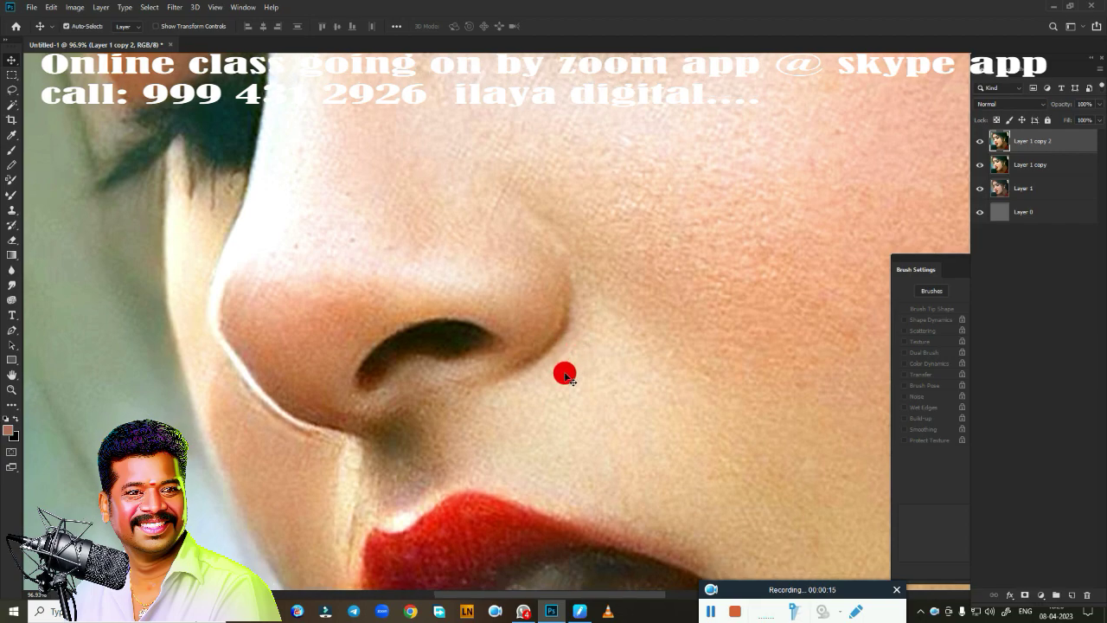
Step: Switch to a smaller Mixer Brush set to Very Wet, Light Mix
key("b")
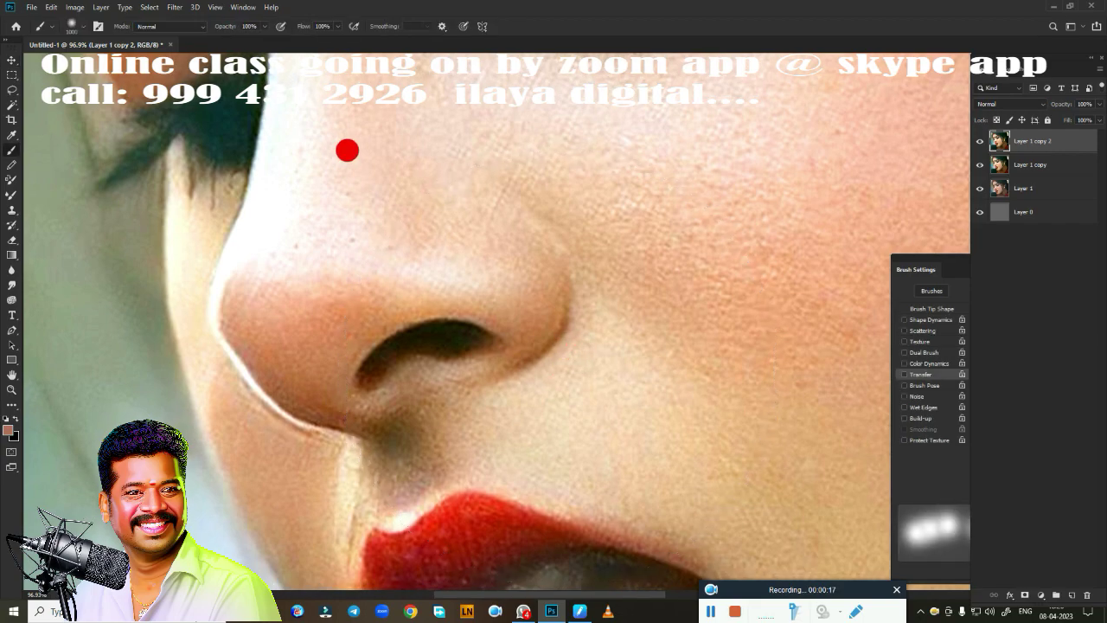
key("bracketleft")
key("bracketleft")
key("bracketleft")
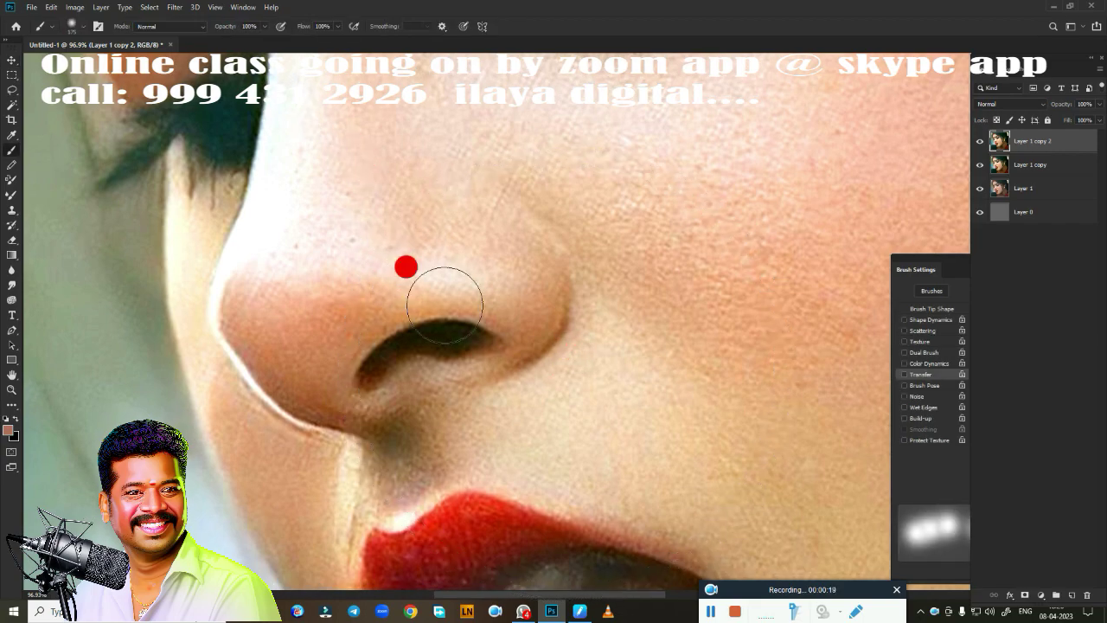
right_click(530, 305)
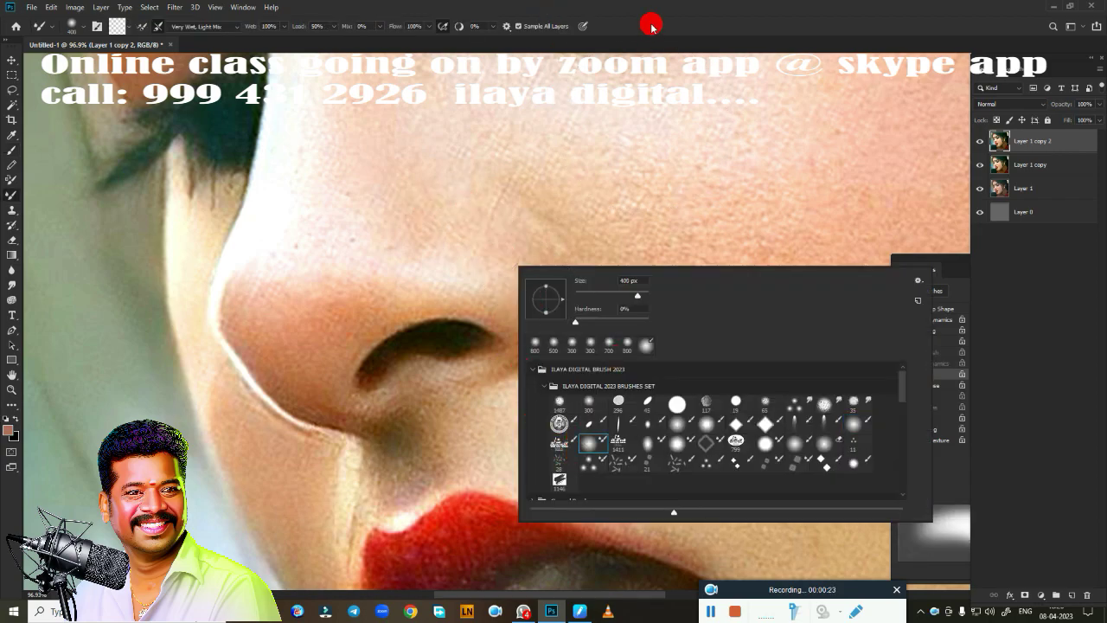
key("shift+b")
Step: Blend the skin around both ends of the nostril and up the nose's right edge
left_click_drag(353, 339, 418, 335)
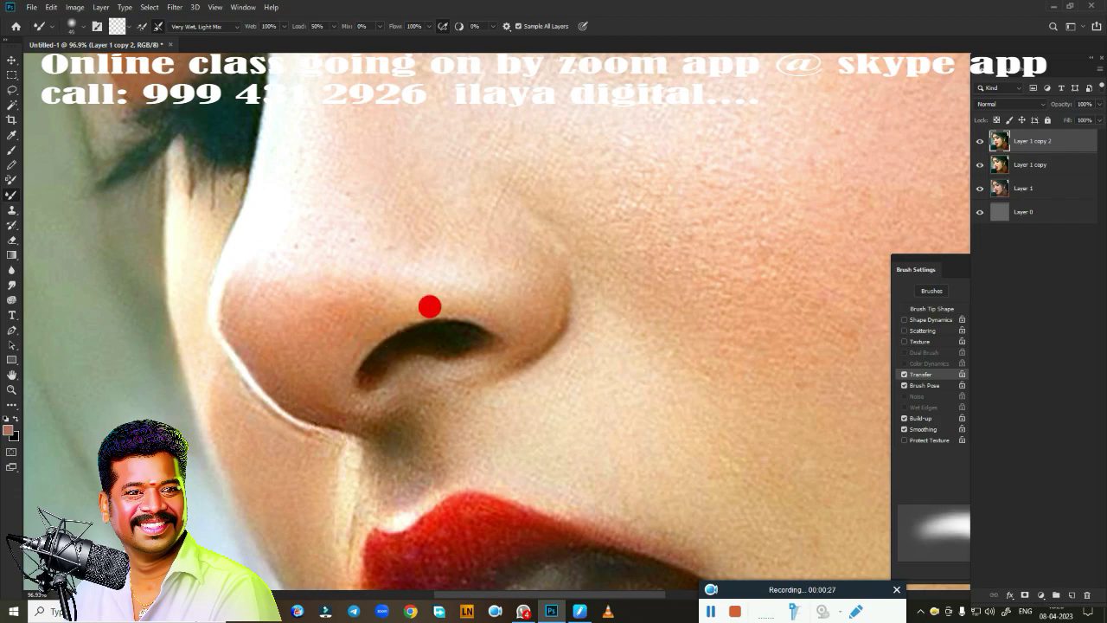
mouse_move(404, 334)
left_mouse_down()
mouse_move(482, 331)
mouse_move(389, 348)
mouse_move(365, 370)
left_mouse_up()
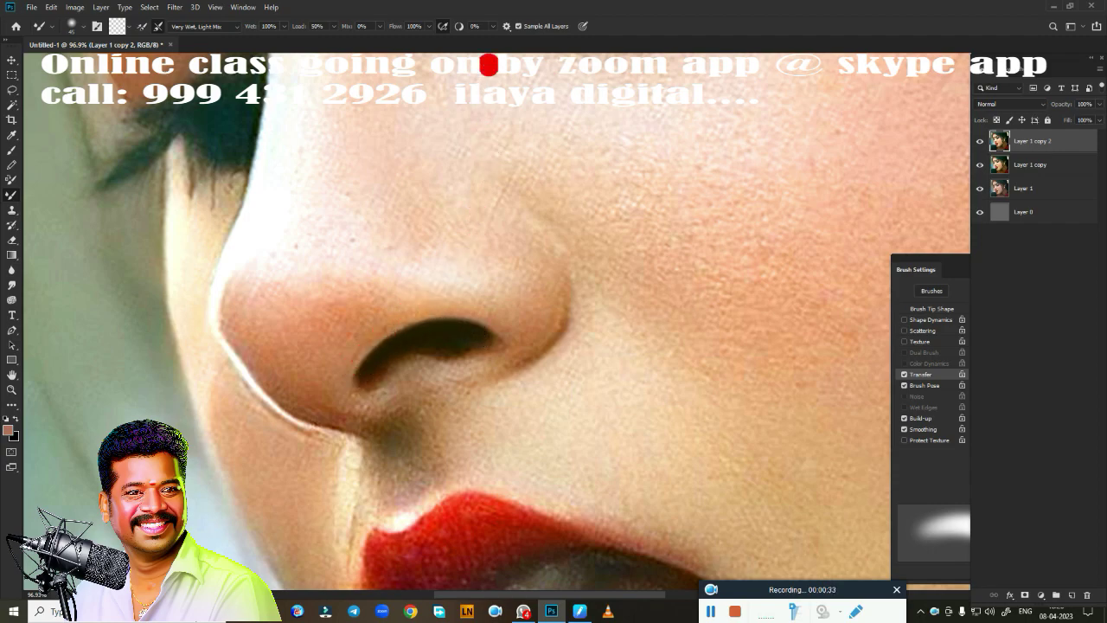
mouse_move(404, 335)
left_mouse_down()
mouse_move(348, 372)
mouse_move(419, 329)
left_mouse_up()
mouse_move(511, 346)
left_mouse_down()
mouse_move(508, 362)
mouse_move(557, 284)
mouse_move(523, 214)
mouse_move(539, 230)
mouse_move(499, 201)
mouse_move(459, 210)
mouse_move(453, 259)
left_mouse_up()
mouse_move(569, 334)
left_mouse_down()
mouse_move(484, 371)
mouse_move(532, 340)
left_mouse_up()
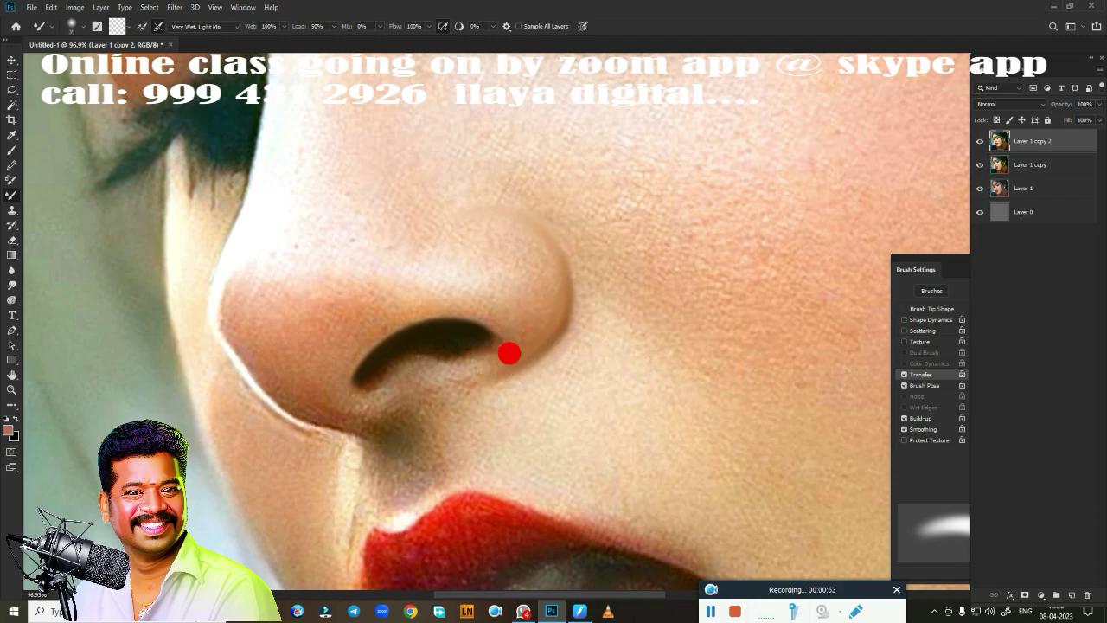
mouse_move(554, 313)
left_mouse_down()
mouse_move(558, 275)
mouse_move(534, 220)
mouse_move(509, 210)
mouse_move(347, 381)
left_mouse_up()
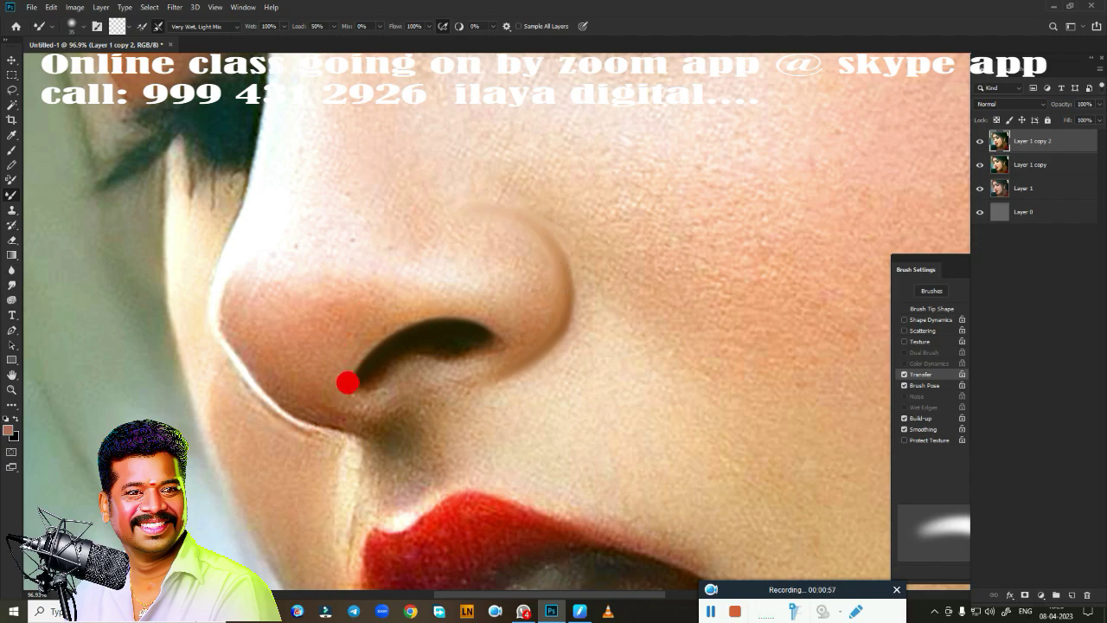
left_click(667, 392)
left_click(449, 452)
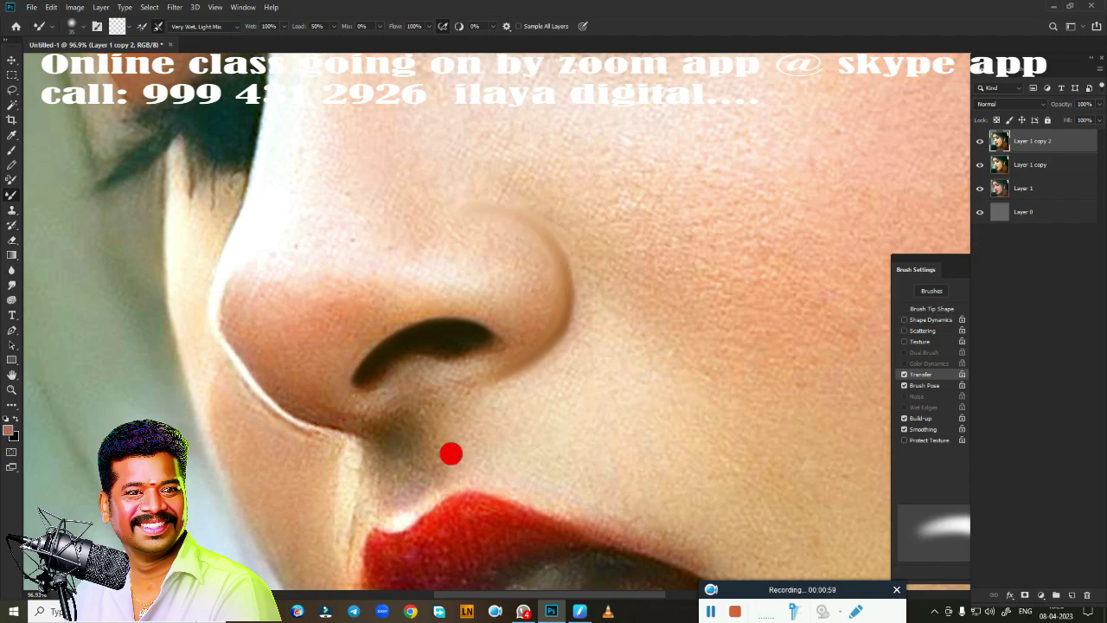
Step: Blend the lip corner and upper-lip edge into the surrounding skin
left_click_drag(450, 453, 469, 248)
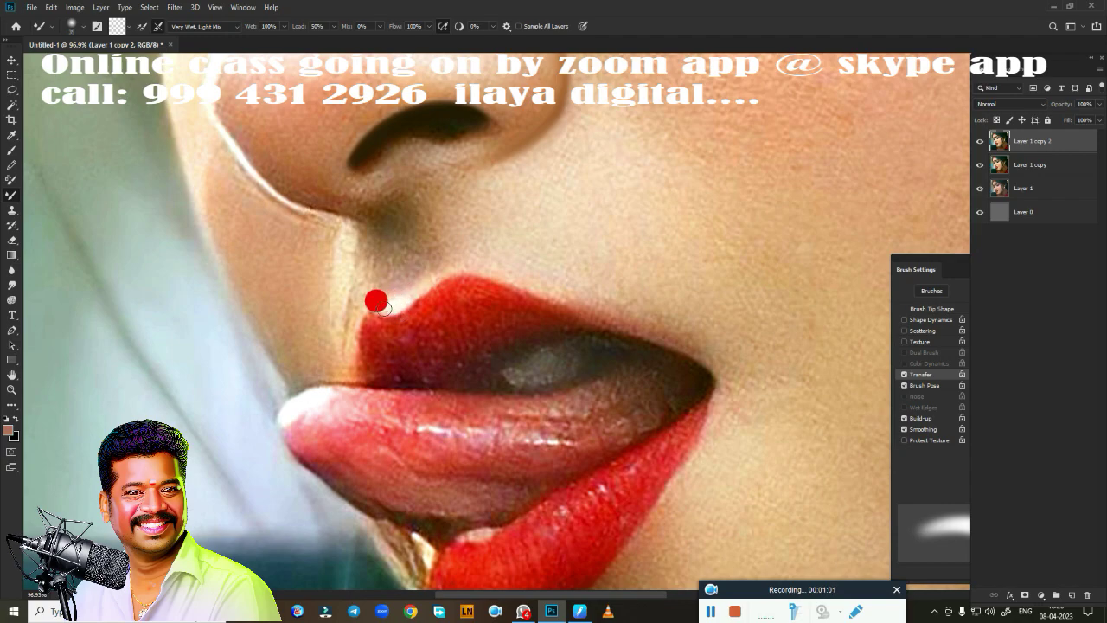
mouse_move(377, 304)
left_mouse_down()
mouse_move(388, 308)
mouse_move(433, 268)
mouse_move(408, 285)
mouse_move(485, 254)
left_mouse_up()
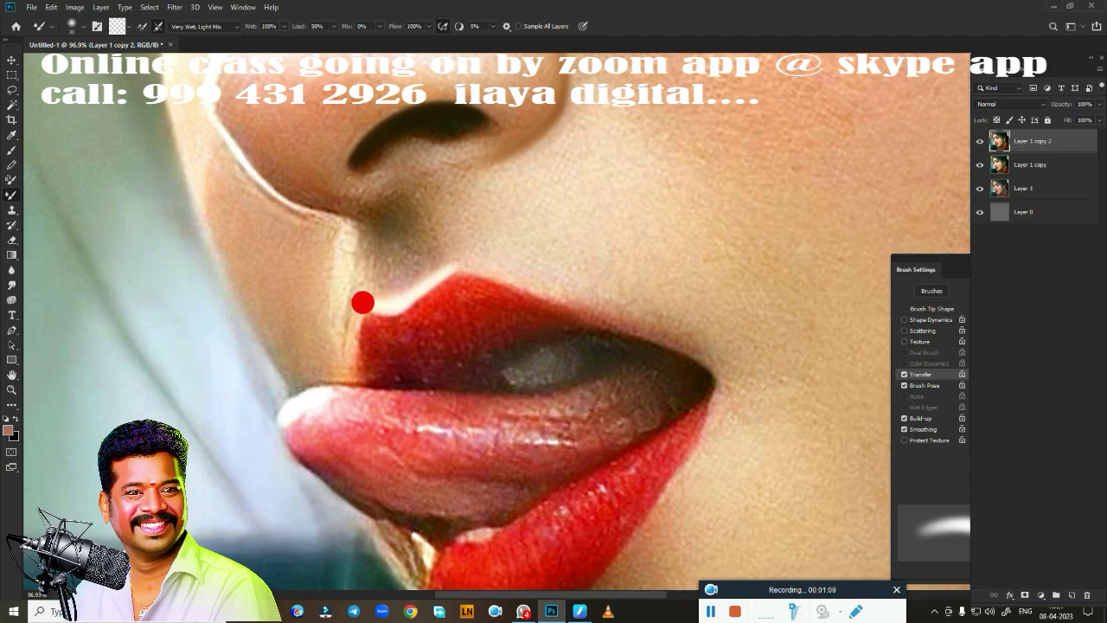
left_click_drag(363, 302, 350, 366)
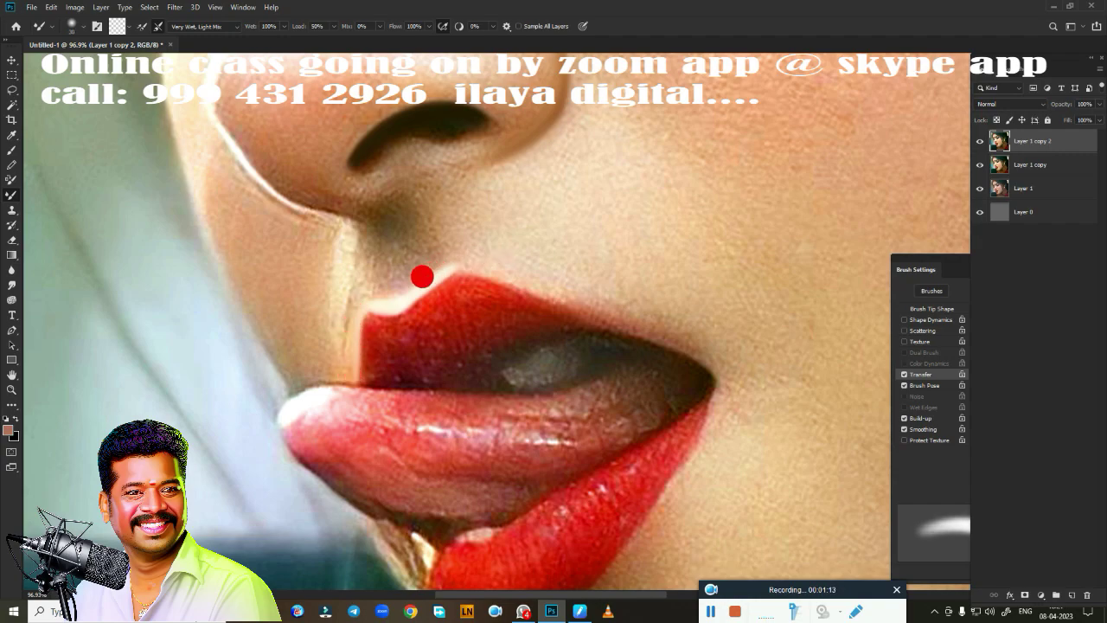
mouse_move(422, 276)
left_mouse_down()
mouse_move(443, 260)
mouse_move(467, 264)
mouse_move(462, 257)
mouse_move(568, 297)
mouse_move(438, 262)
mouse_move(663, 332)
left_mouse_up()
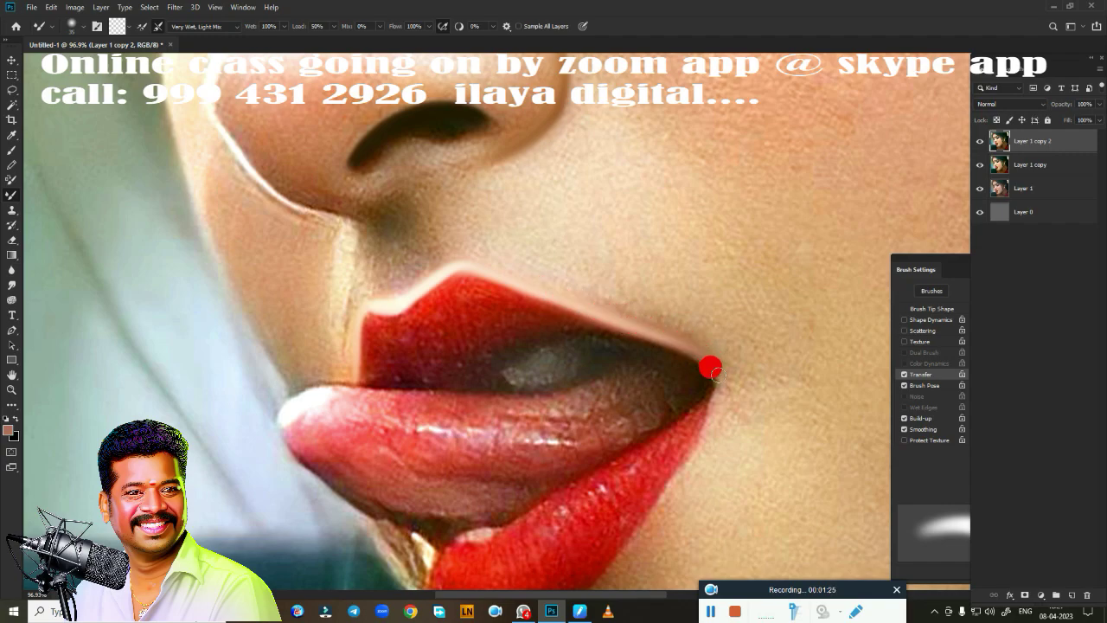
Step: Blend the lower-lip edge from the mouth corner down to its bottom edge
mouse_move(518, 456)
left_mouse_down()
mouse_move(575, 248)
mouse_move(566, 252)
left_mouse_up()
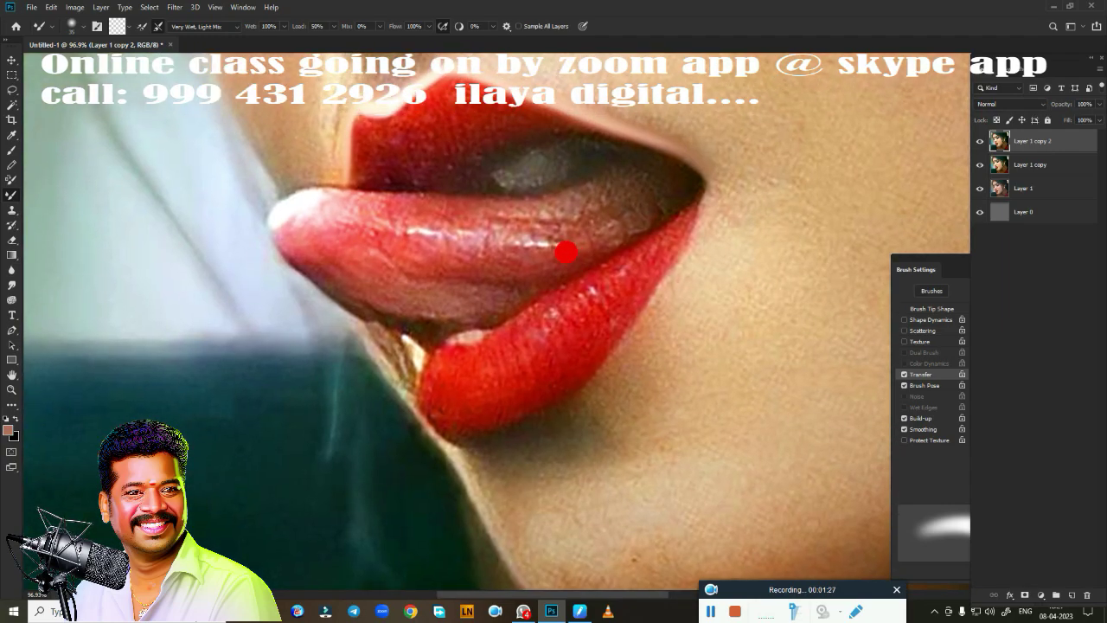
left_click_drag(683, 264, 700, 227)
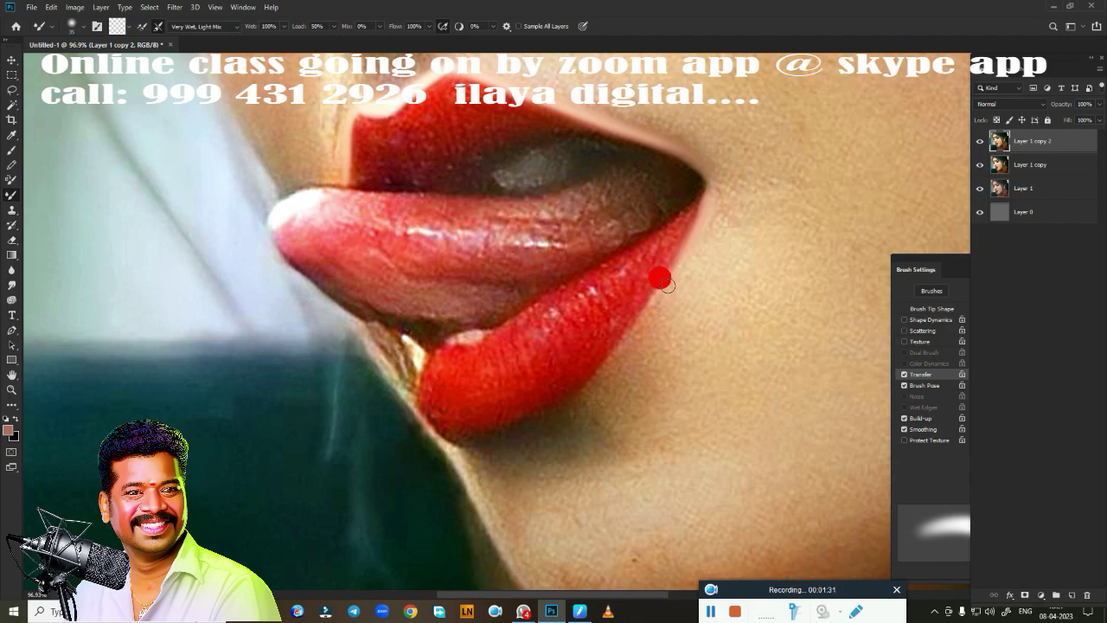
left_click_drag(670, 257, 660, 264)
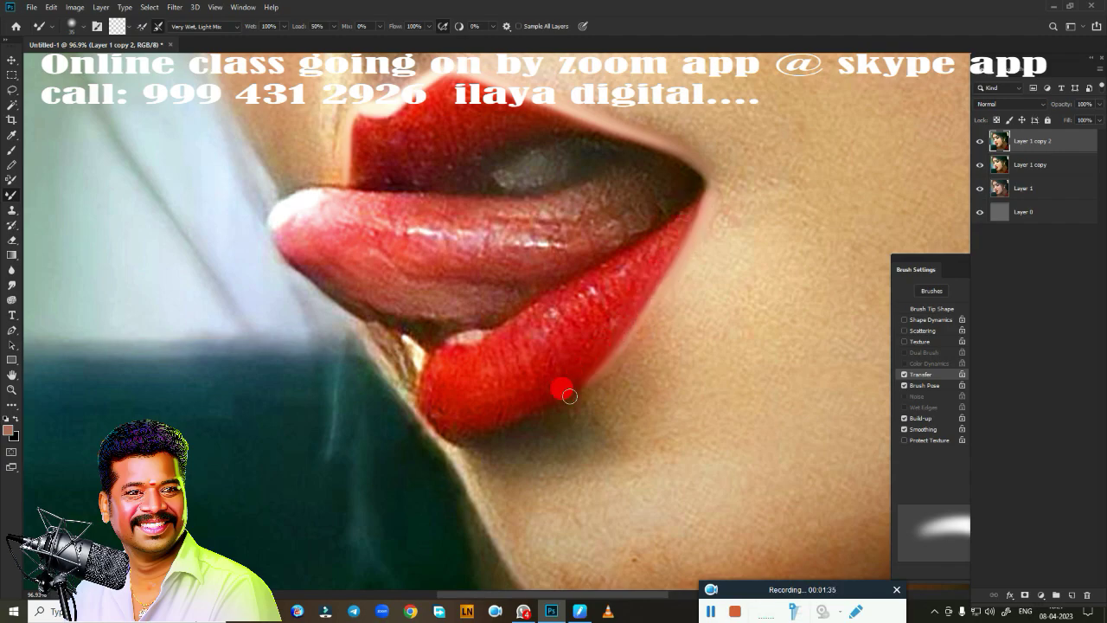
mouse_move(579, 392)
left_mouse_down()
mouse_move(508, 429)
mouse_move(441, 444)
mouse_move(469, 446)
mouse_move(556, 401)
mouse_move(519, 426)
left_mouse_up()
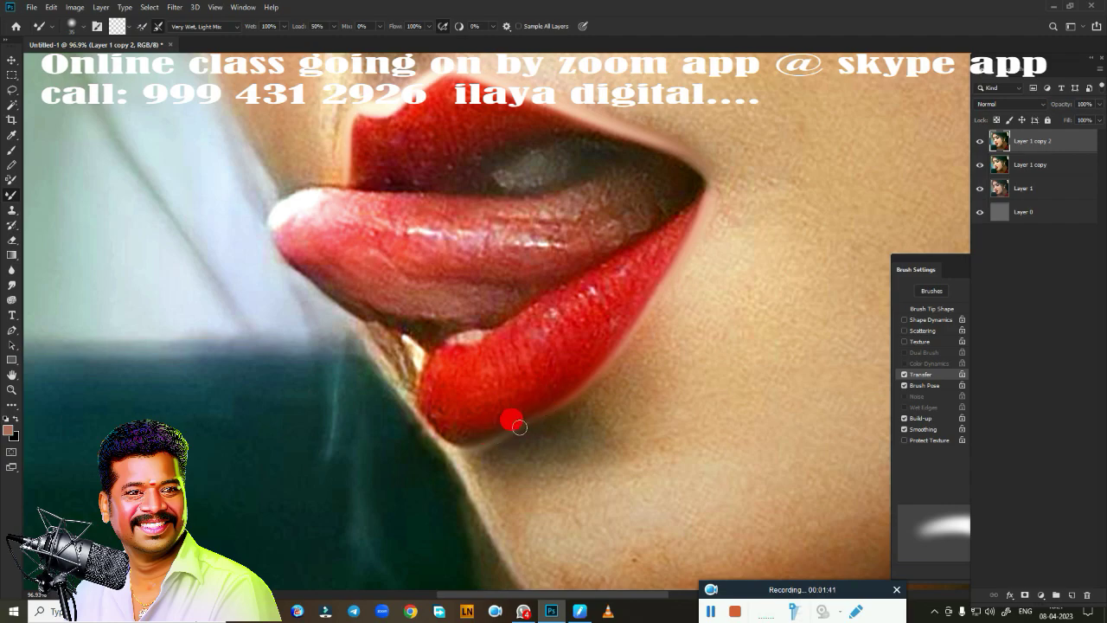
left_click_drag(631, 321, 605, 388)
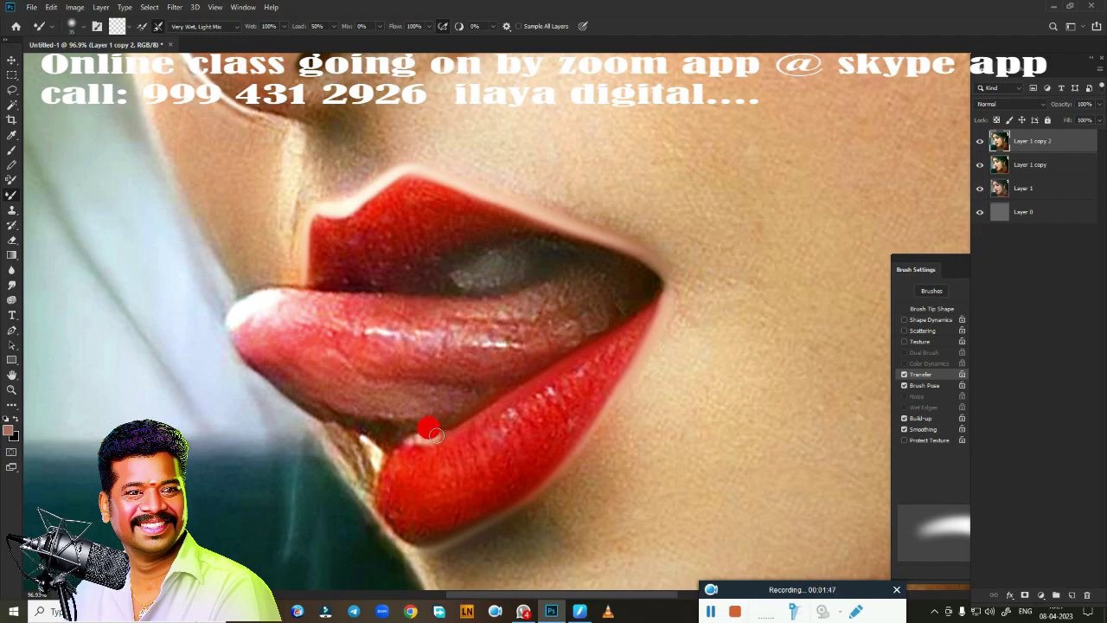
left_click_drag(384, 464, 387, 516)
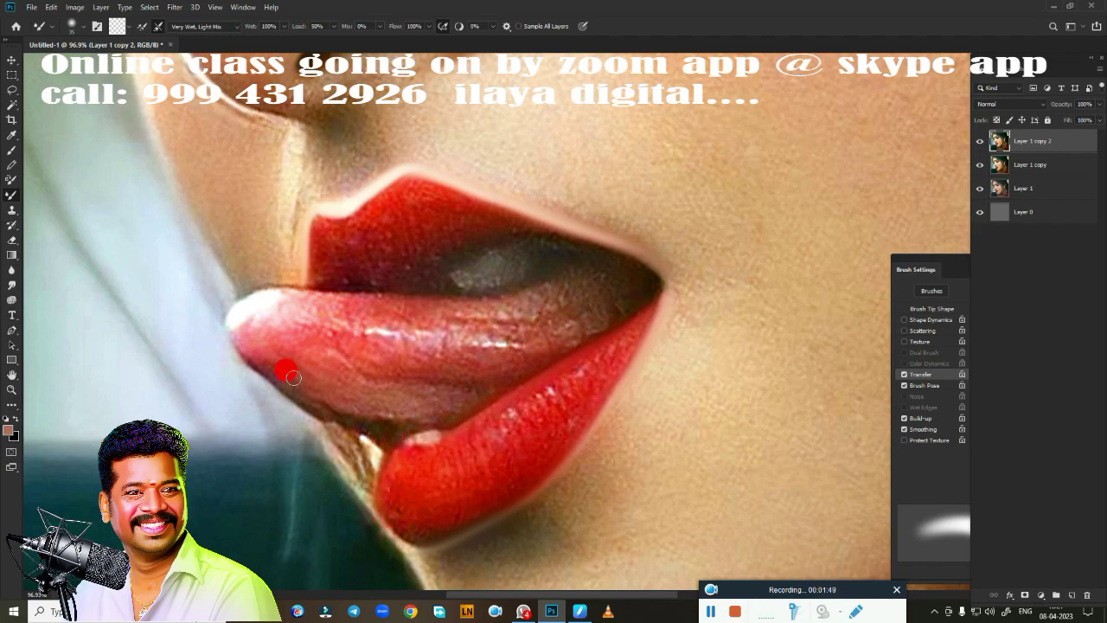
Step: Smooth and reshape the upper-lip edge, then reframe the view on the nose
mouse_move(267, 282)
left_mouse_down()
mouse_move(467, 294)
mouse_move(286, 293)
mouse_move(324, 278)
mouse_move(311, 242)
mouse_move(307, 251)
mouse_move(309, 216)
mouse_move(394, 183)
left_mouse_up()
mouse_move(347, 223)
left_mouse_down()
mouse_move(403, 181)
mouse_move(581, 239)
left_mouse_up()
mouse_move(503, 383)
left_mouse_down()
mouse_move(573, 351)
mouse_move(592, 375)
left_mouse_up()
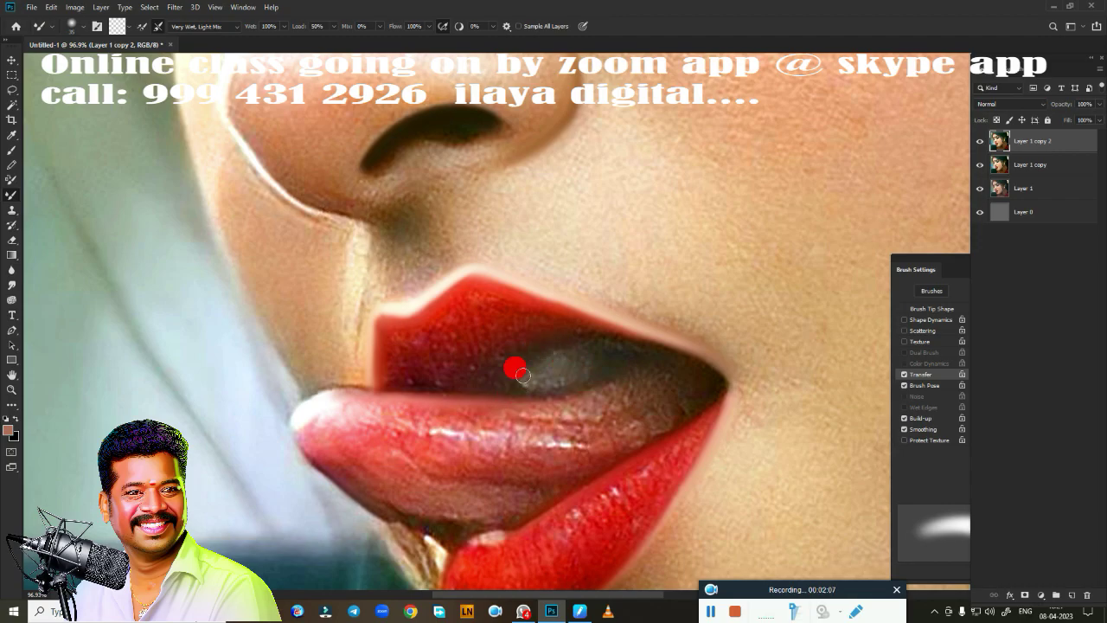
left_click_drag(516, 371, 506, 376)
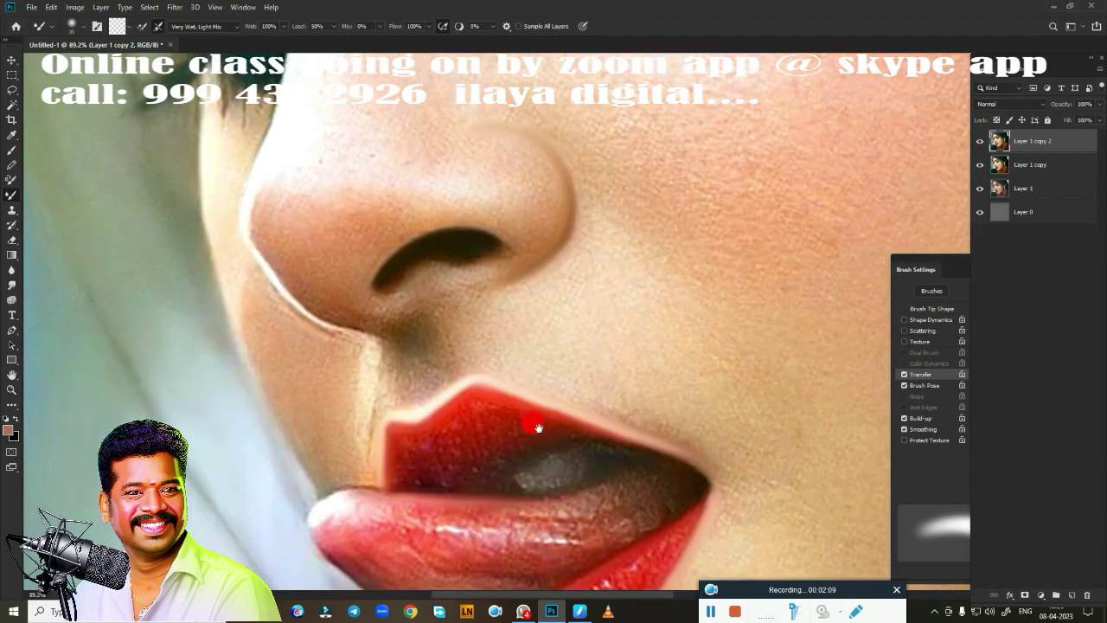
mouse_move(537, 427)
left_mouse_down()
mouse_move(498, 390)
mouse_move(534, 425)
left_mouse_up()
mouse_move(534, 378)
left_mouse_down()
mouse_move(536, 398)
mouse_move(522, 338)
mouse_move(506, 481)
mouse_move(447, 514)
mouse_move(437, 464)
mouse_move(499, 288)
mouse_move(475, 254)
left_mouse_up()
Step: Select the Smudge tool and adjust the zoom around the nose
key("r")
scroll(559, 326, "down", 5)
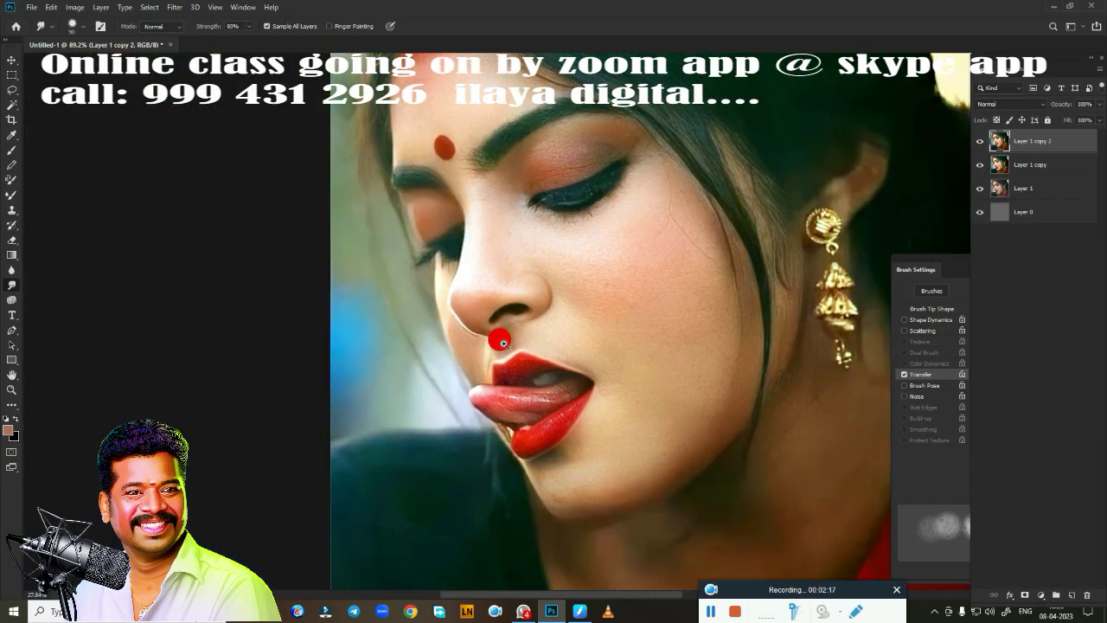
scroll(528, 354, "up", 3)
scroll(548, 361, "up", 2)
scroll(560, 343, "up", 1)
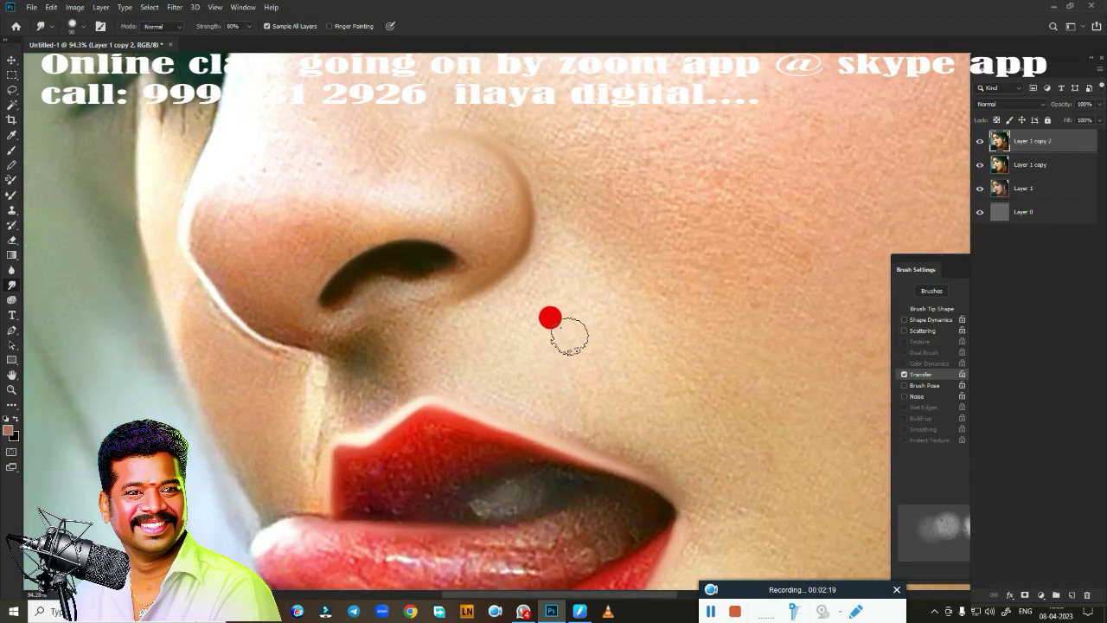
Step: Pick the Pen tool and zoom to frame the cheek between nostril and lip corner
key("p")
scroll(518, 329, "down", 4)
scroll(482, 355, "down", 2)
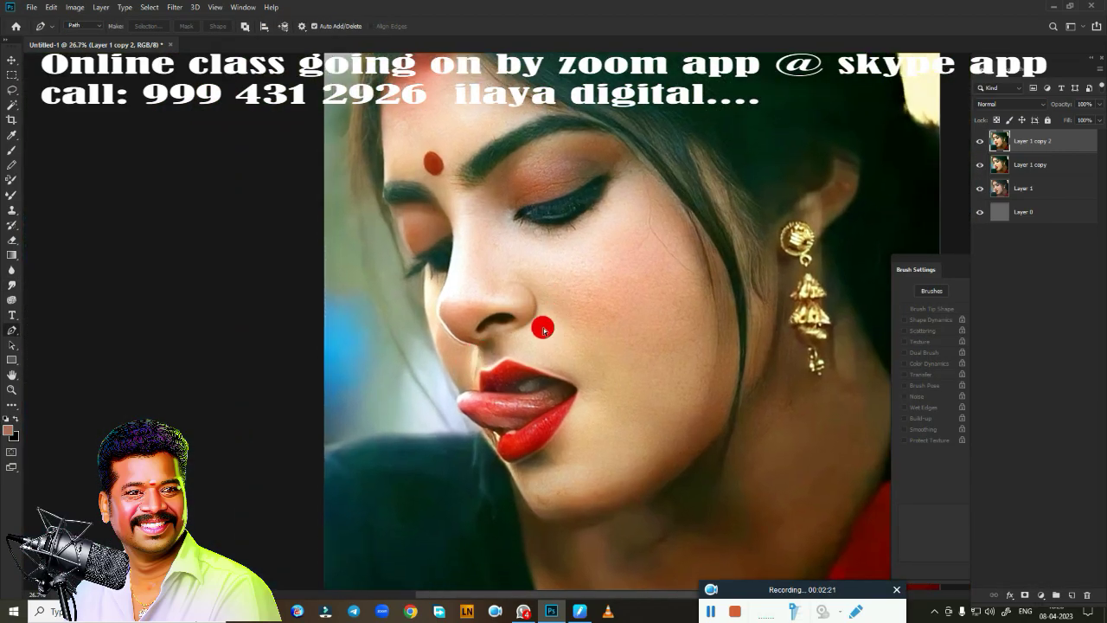
scroll(543, 329, "up", 5)
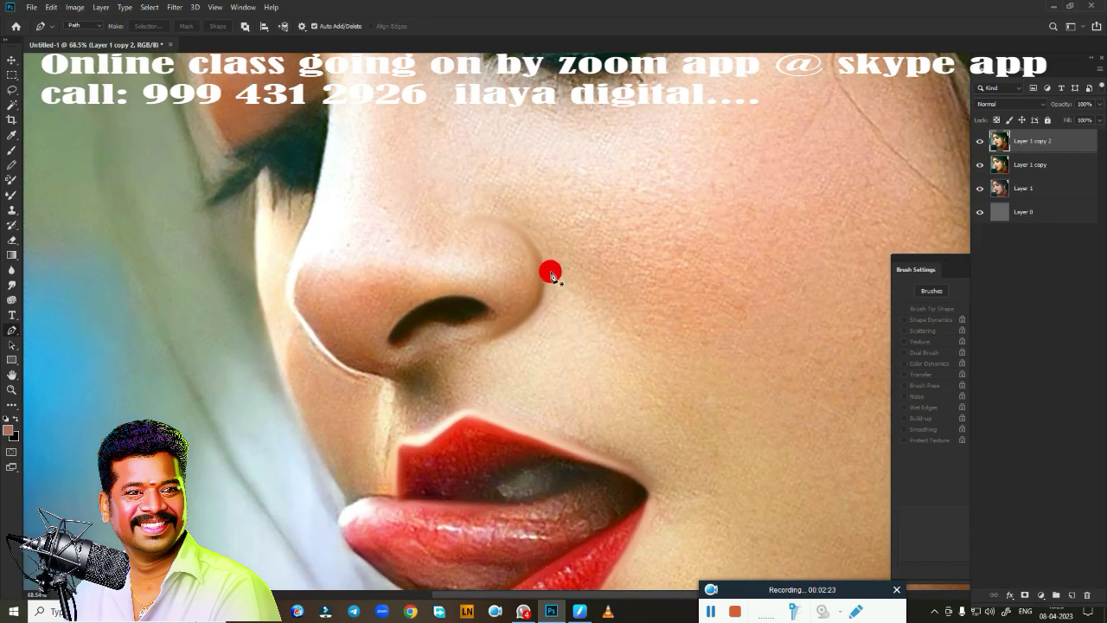
scroll(614, 336, "down", 5)
scroll(625, 352, "up", 1)
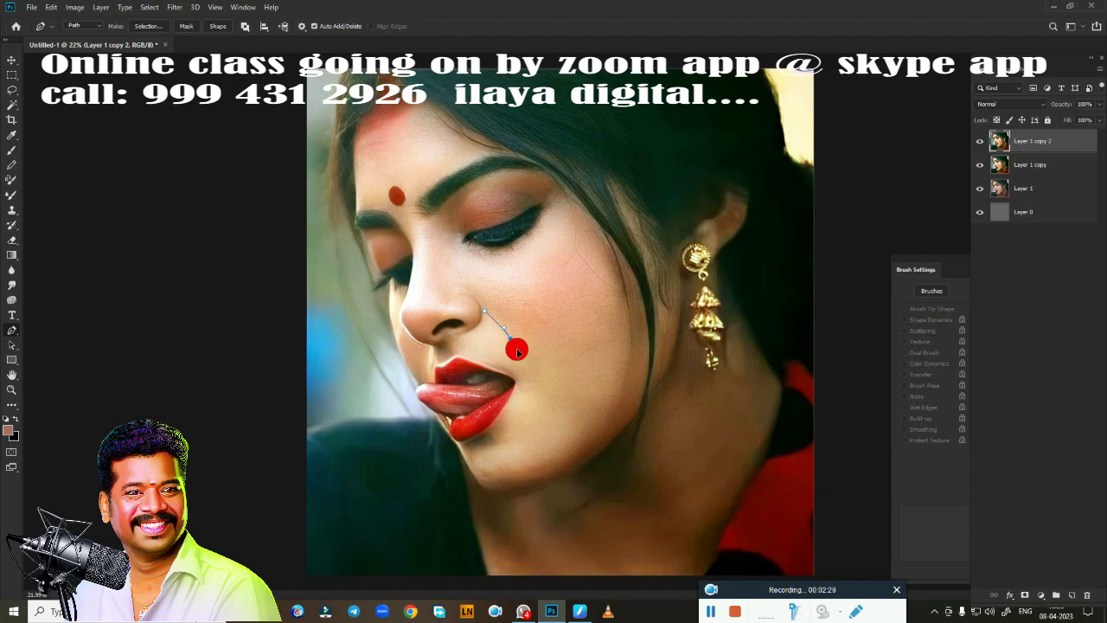
scroll(532, 398, "up", 3)
scroll(543, 395, "down", 1)
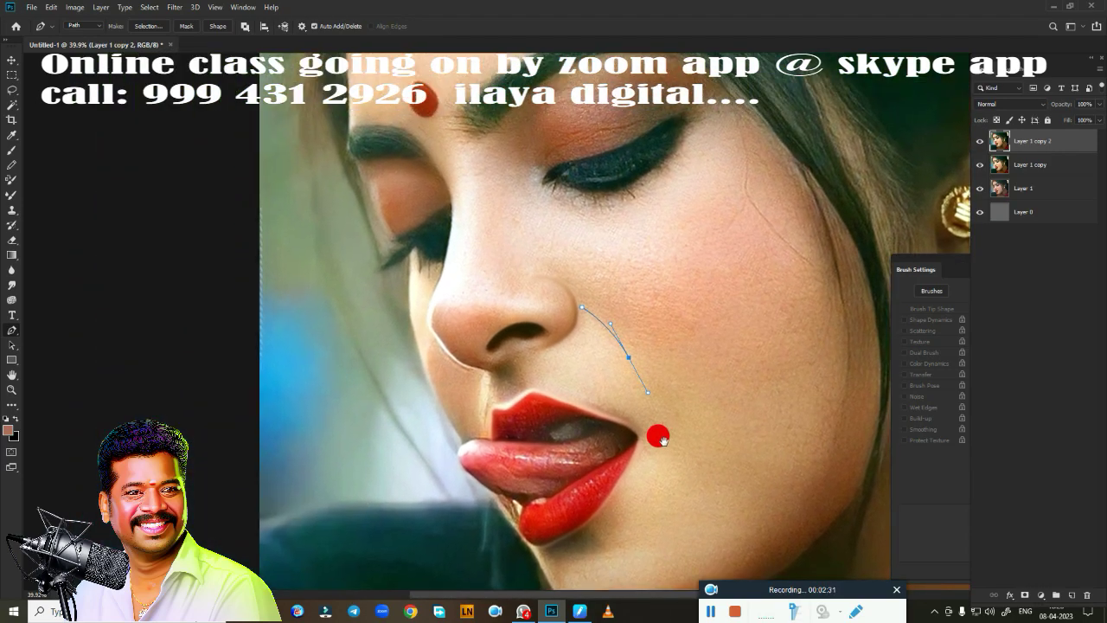
scroll(657, 435, "up", 3)
scroll(680, 438, "up", 1)
Step: Close the pen path around the cheek beside the nostril and convert it to a selection
left_click(492, 381)
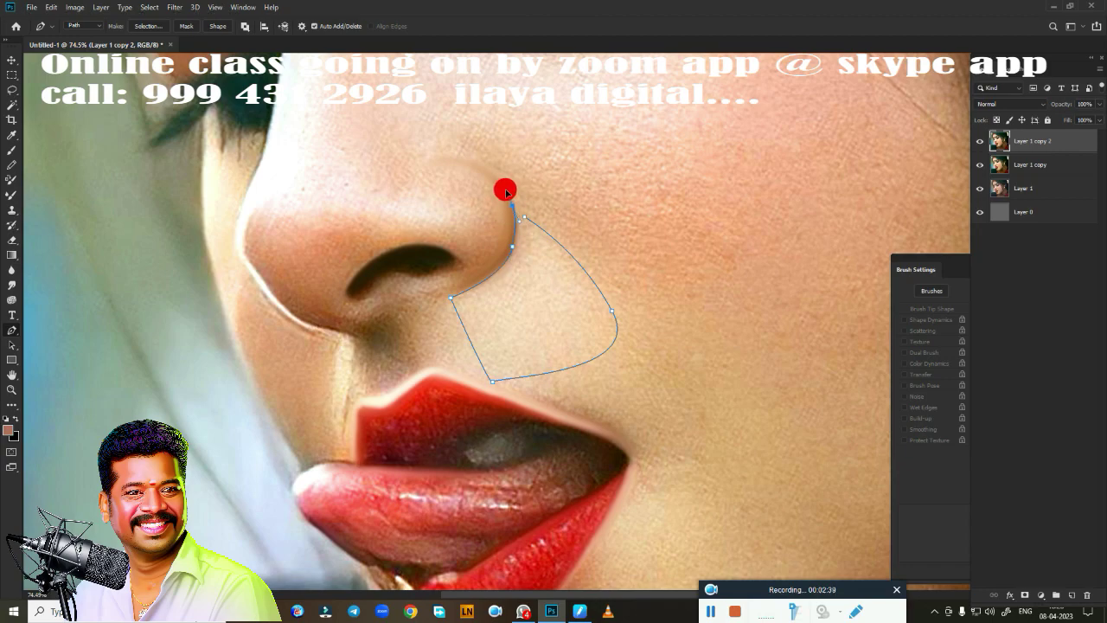
key("ctrl+Return")
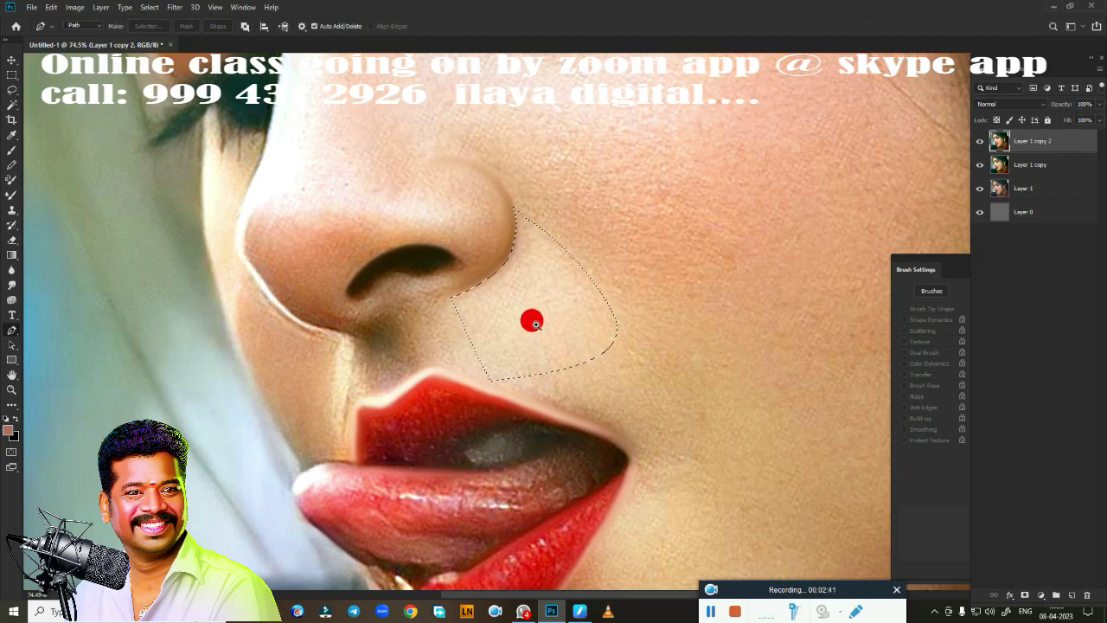
scroll(531, 316, "up", 2)
mouse_move(570, 340)
left_mouse_down()
mouse_move(569, 381)
mouse_move(522, 327)
left_mouse_up()
Step: Smudge the skin inside the selection along the nose edge to smooth and lighten it
key("r")
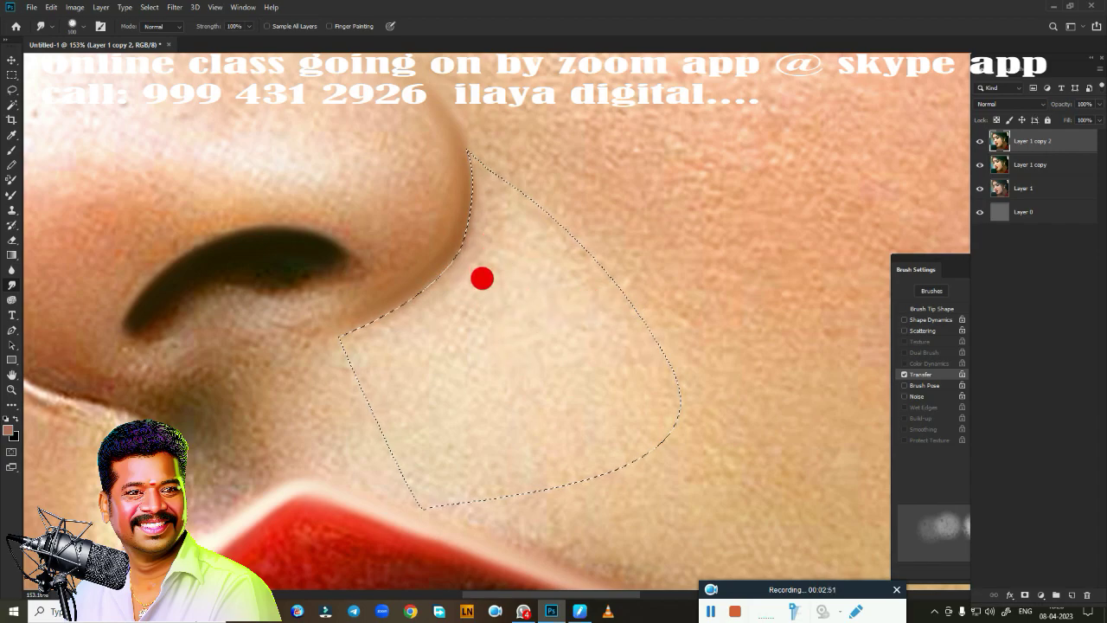
left_click_drag(523, 249, 485, 203)
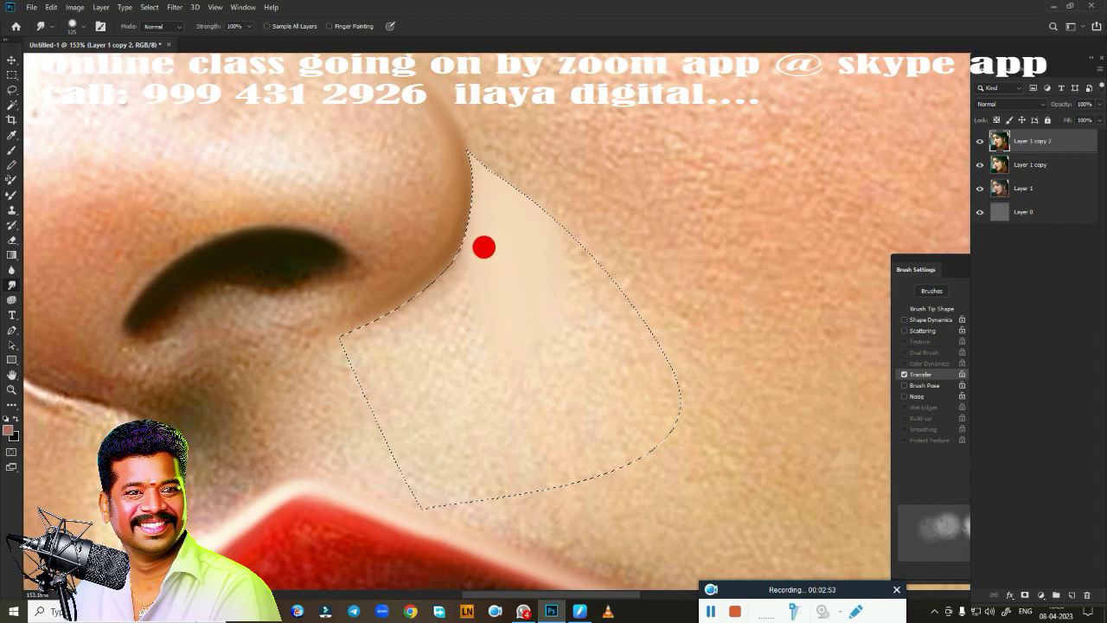
mouse_move(483, 247)
left_mouse_down()
mouse_move(548, 187)
mouse_move(545, 296)
left_mouse_up()
left_click_drag(431, 272, 439, 243)
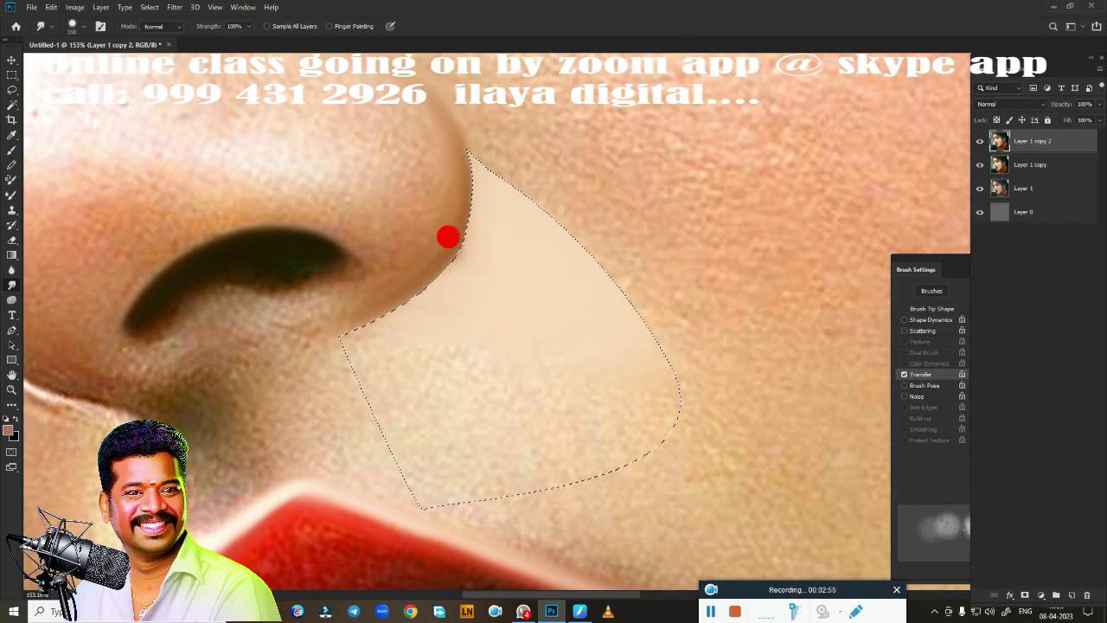
left_click_drag(384, 278, 588, 281)
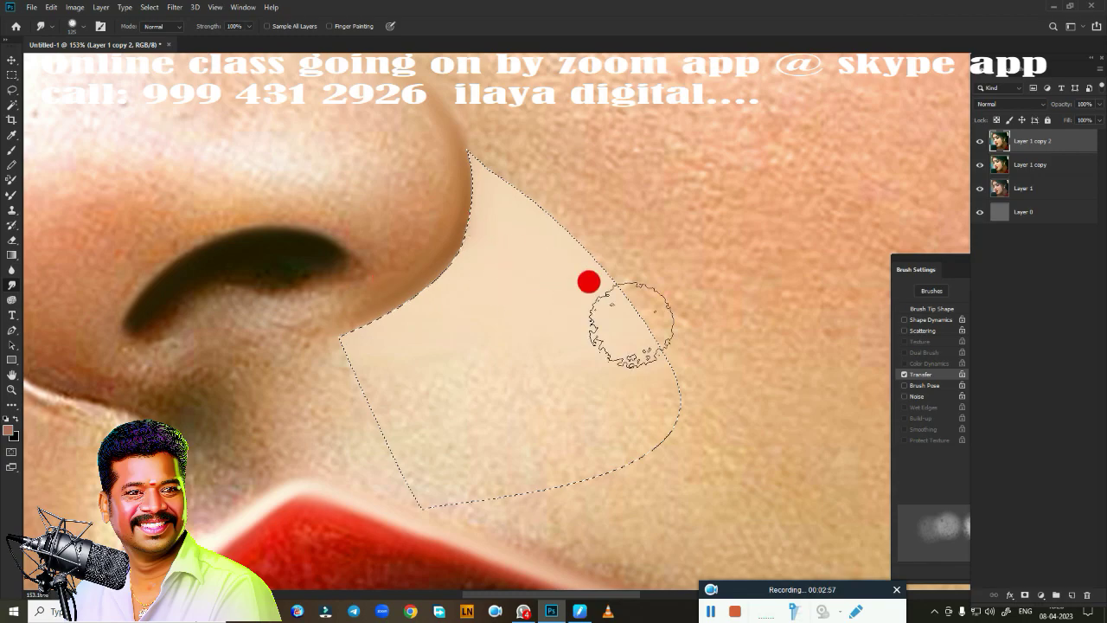
left_click_drag(460, 165, 428, 17)
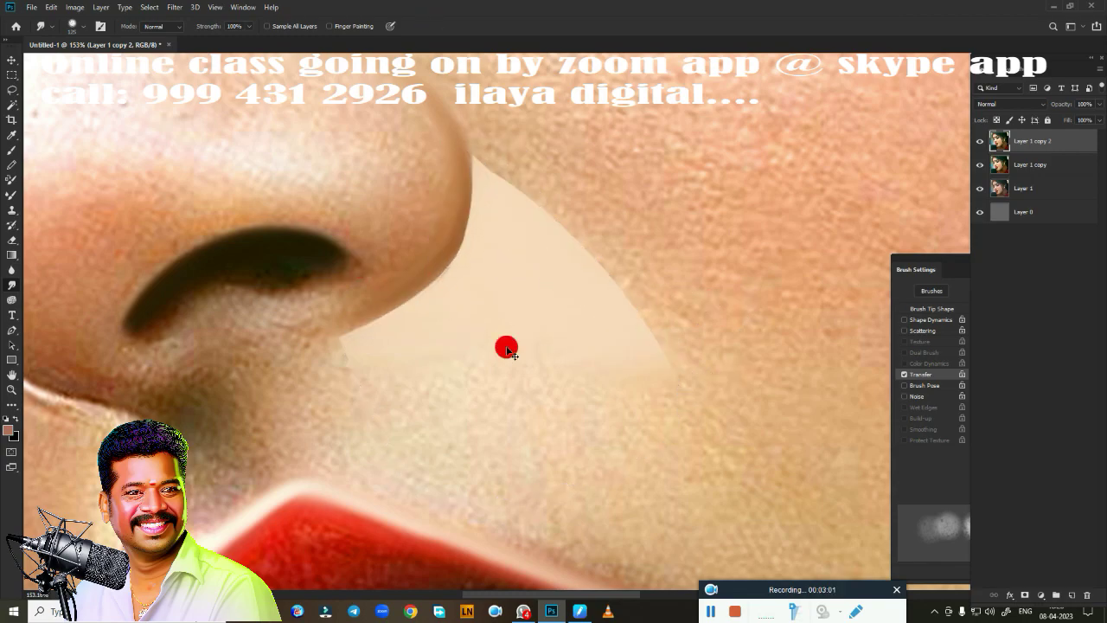
Step: Smudge the skin across the top of the nose and below the nostril
scroll(506, 348, "down", 5)
scroll(445, 366, "up", 1)
scroll(492, 371, "down", 2)
scroll(462, 383, "up", 6)
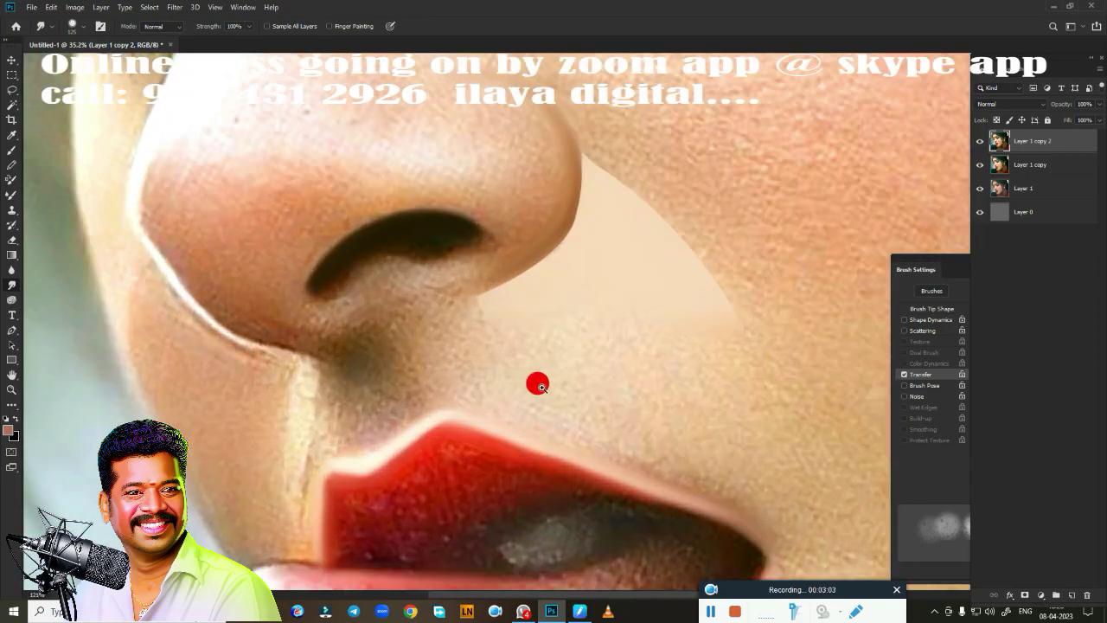
scroll(542, 387, "down", 2)
scroll(529, 324, "down", 1)
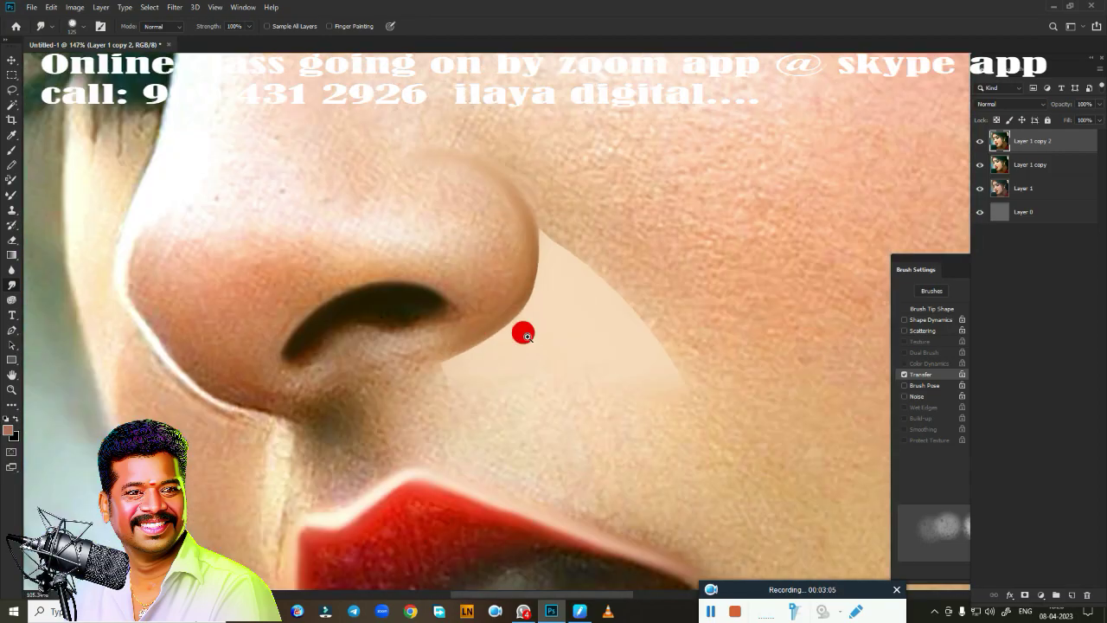
scroll(570, 303, "down", 1)
scroll(548, 355, "up", 2)
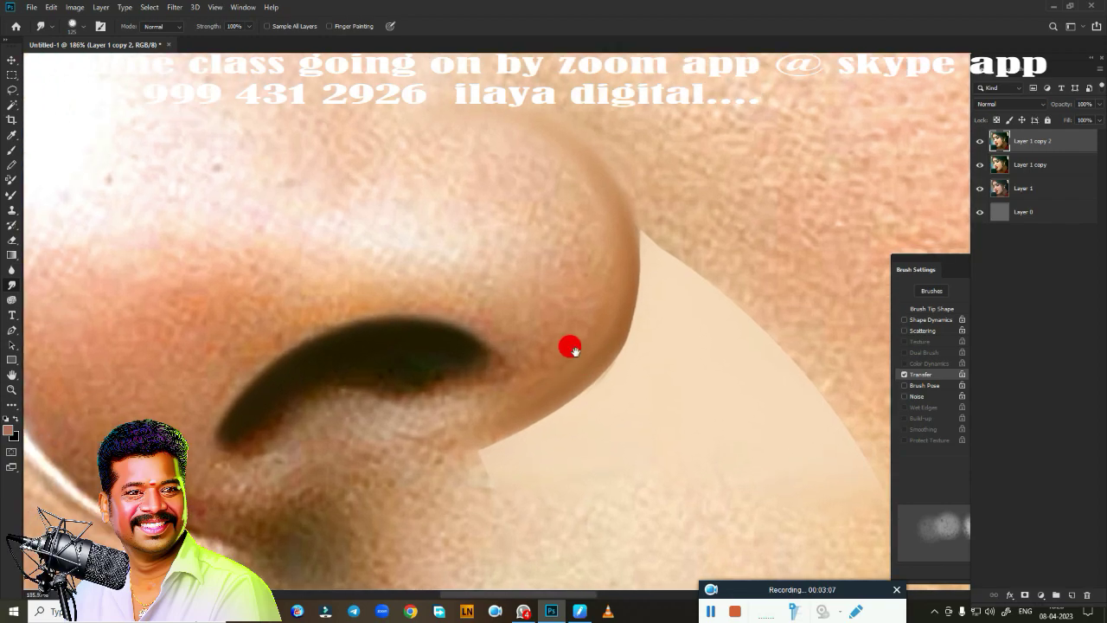
scroll(575, 351, "up", 2)
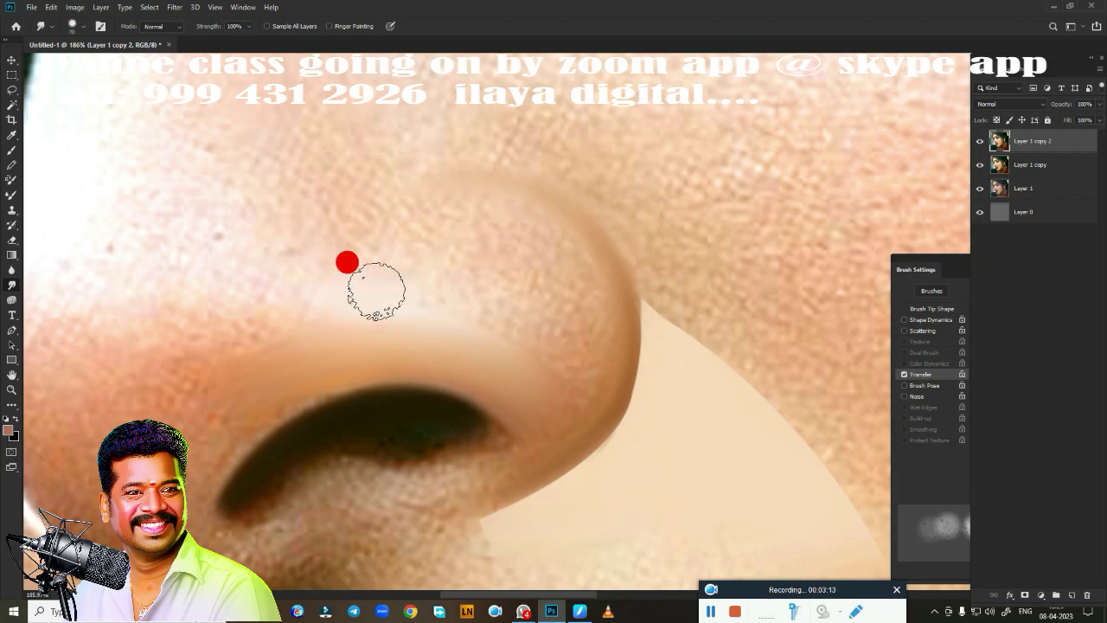
left_click_drag(324, 263, 346, 273)
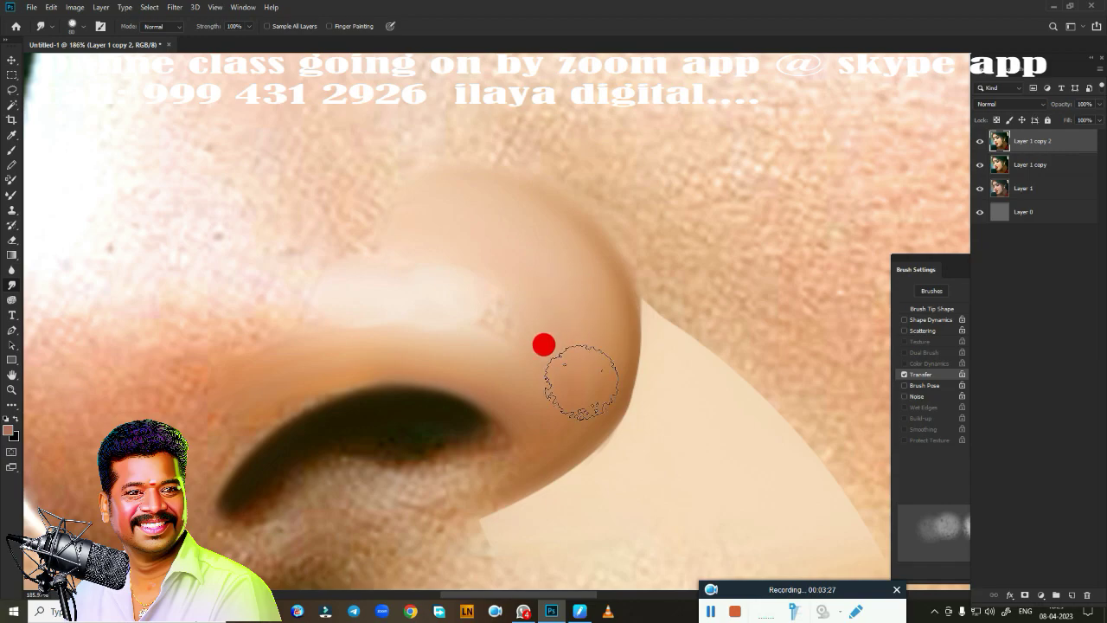
left_click_drag(577, 417, 494, 476)
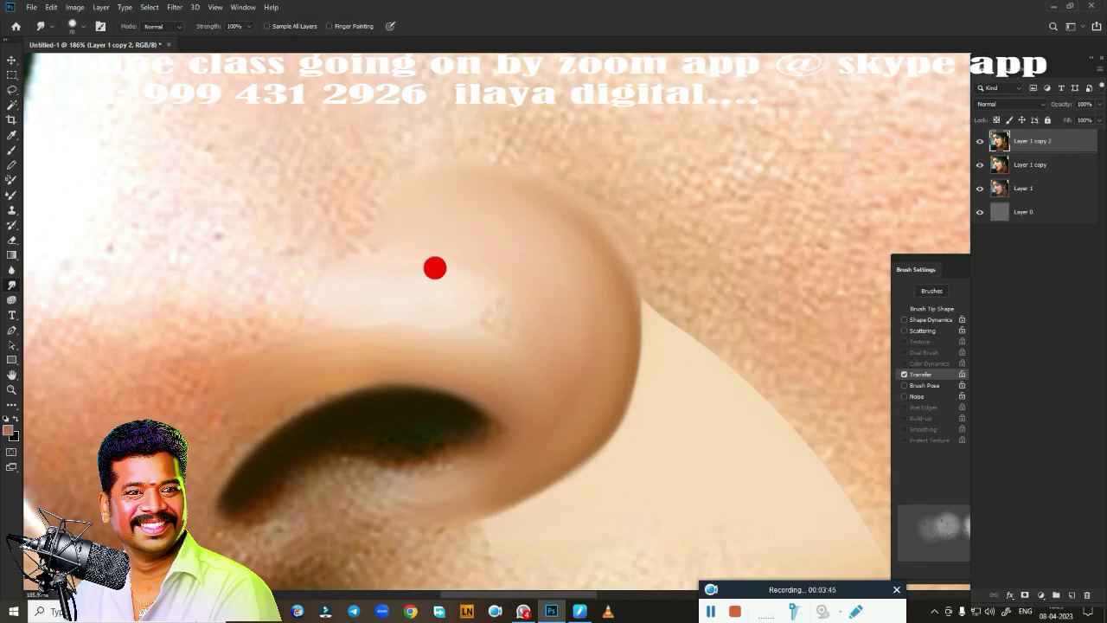
Step: Soften the nose-tip highlight and smooth the nostril's dark edge, right tip and lower edge
left_click_drag(412, 263, 461, 275)
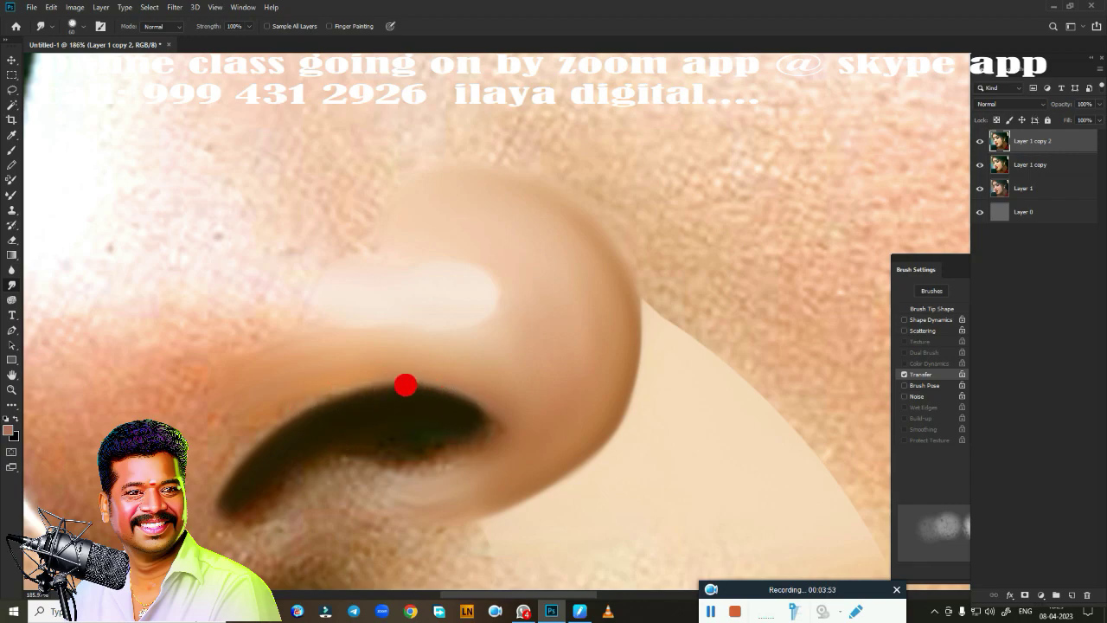
left_click_drag(372, 419, 248, 491)
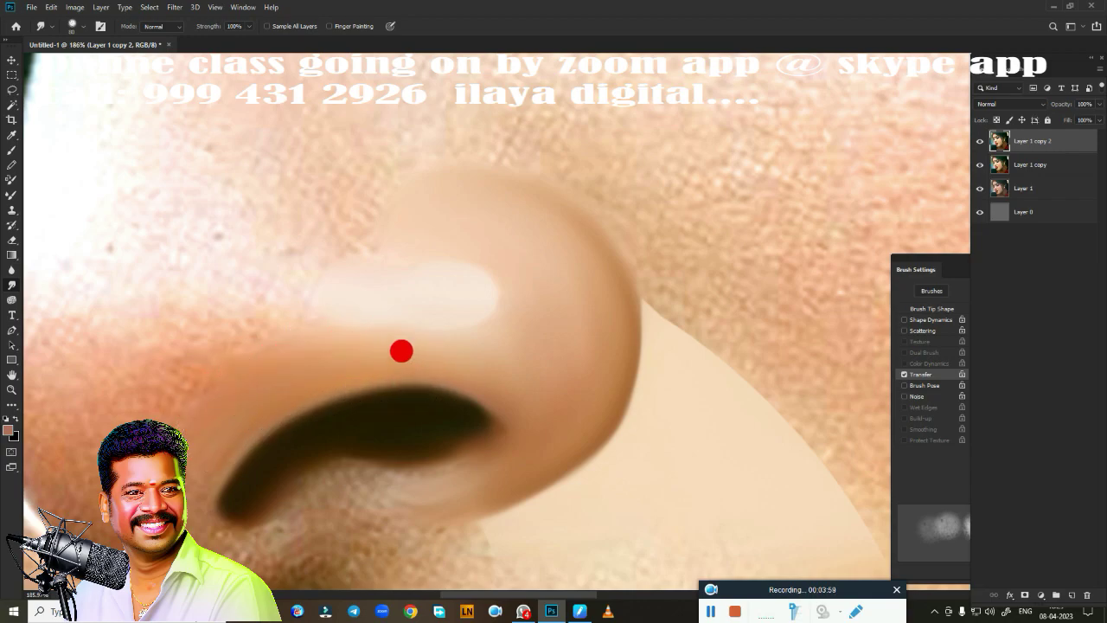
mouse_move(447, 369)
left_mouse_down()
mouse_move(465, 405)
mouse_move(419, 402)
mouse_move(481, 414)
left_mouse_up()
mouse_move(360, 487)
left_mouse_down()
mouse_move(274, 474)
mouse_move(462, 442)
mouse_move(316, 452)
left_mouse_up()
Step: At 90% strength, soften the bright nostril crease line and switch to full-screen mode
key("9")
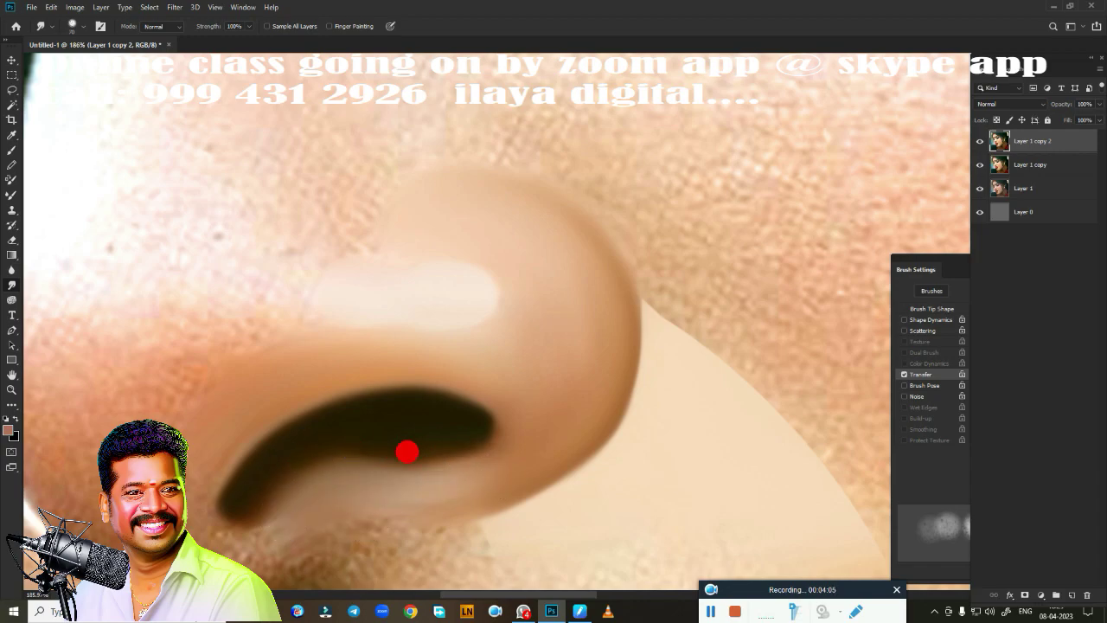
left_click_drag(433, 475, 578, 219)
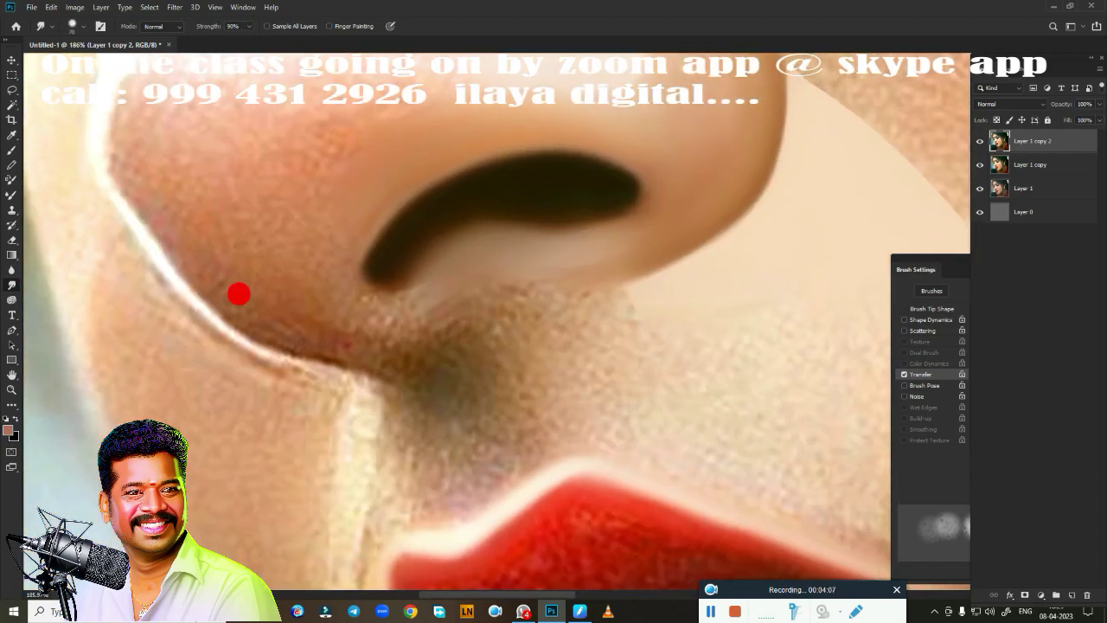
mouse_move(307, 333)
left_mouse_down()
mouse_move(321, 334)
mouse_move(168, 208)
mouse_move(141, 167)
mouse_move(224, 281)
left_mouse_up()
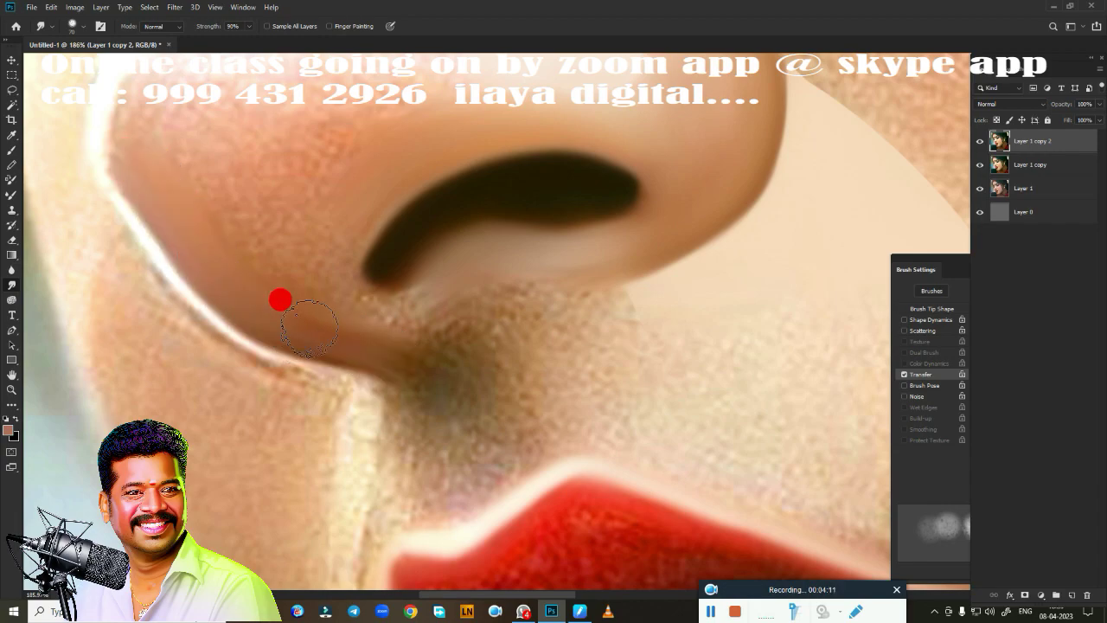
scroll(424, 360, "down", 2)
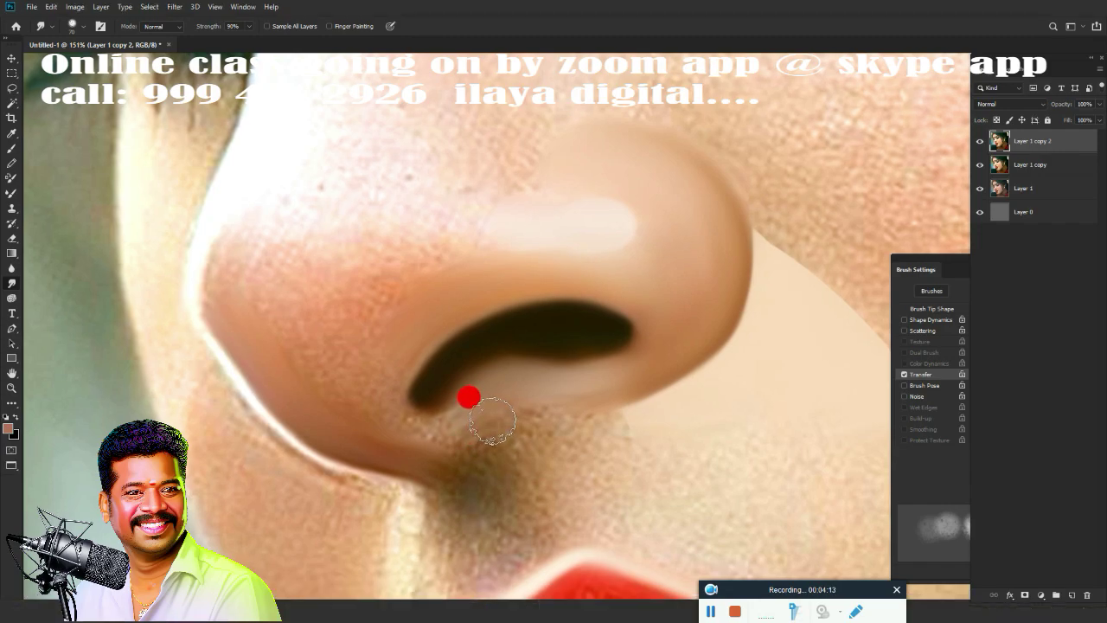
key("f")
scroll(450, 329, "down", 2)
scroll(458, 354, "down", 2)
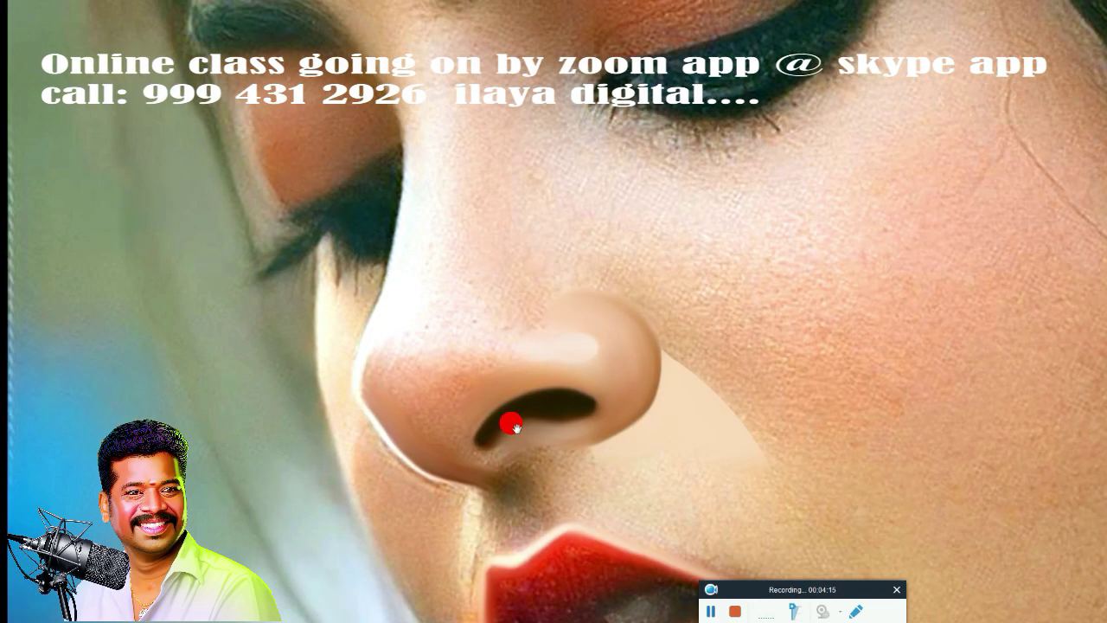
scroll(509, 420, "down", 1)
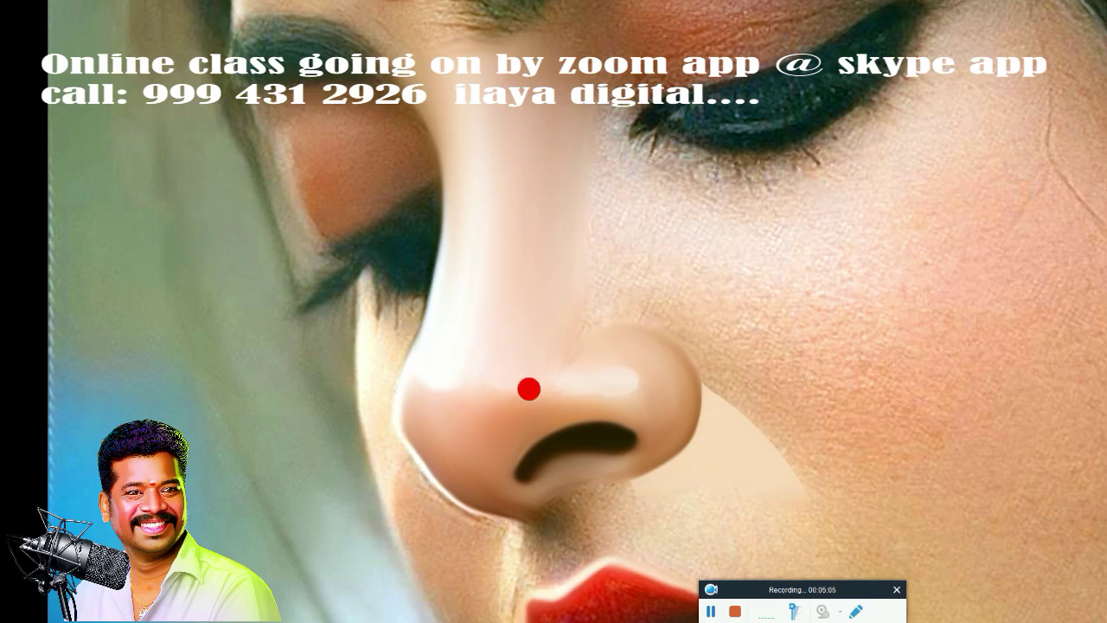
Step: Zoom in and smudge the shadow under the nostril and the grainy skin right of the nose
scroll(531, 379, "up", 2)
scroll(561, 403, "up", 1)
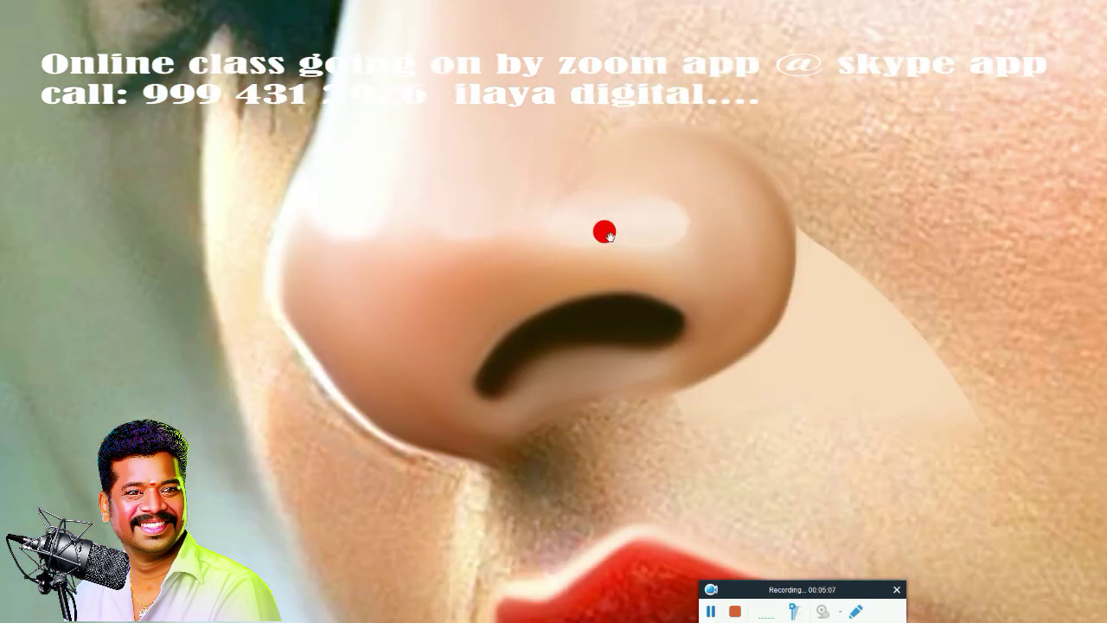
scroll(603, 230, "up", 1)
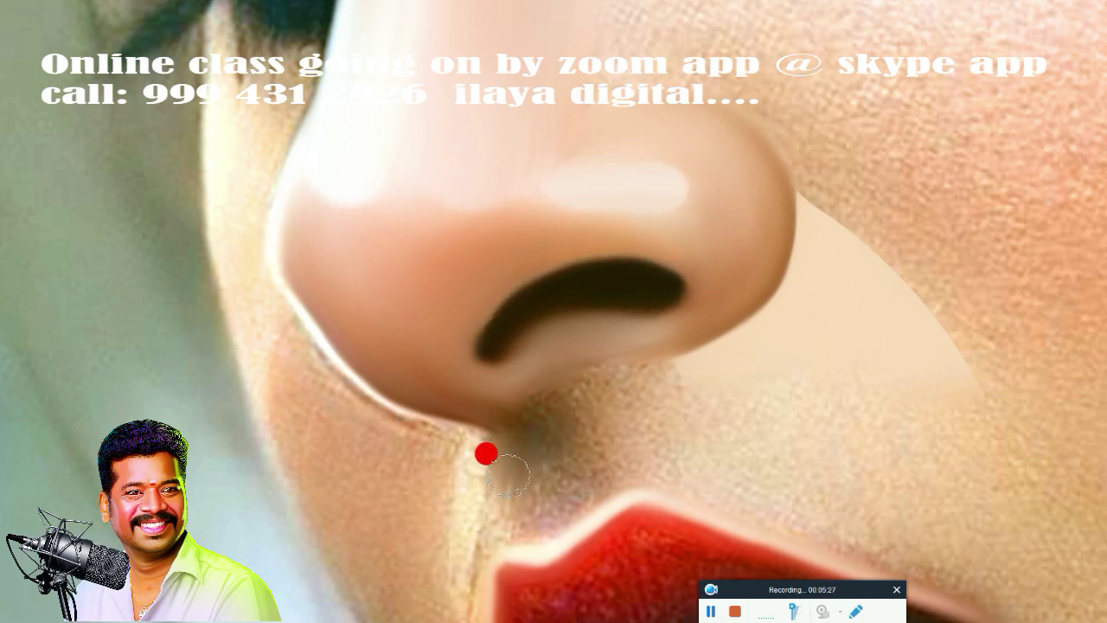
left_click_drag(508, 472, 510, 470)
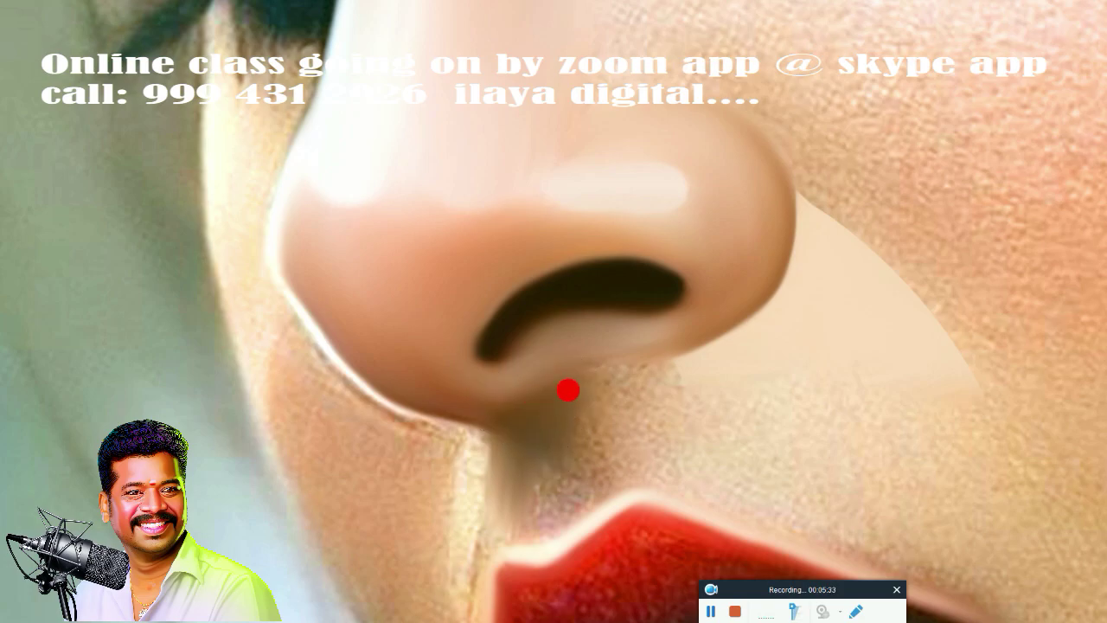
mouse_move(568, 358)
left_mouse_down()
mouse_move(574, 429)
mouse_move(511, 440)
mouse_move(501, 469)
mouse_move(570, 458)
left_mouse_up()
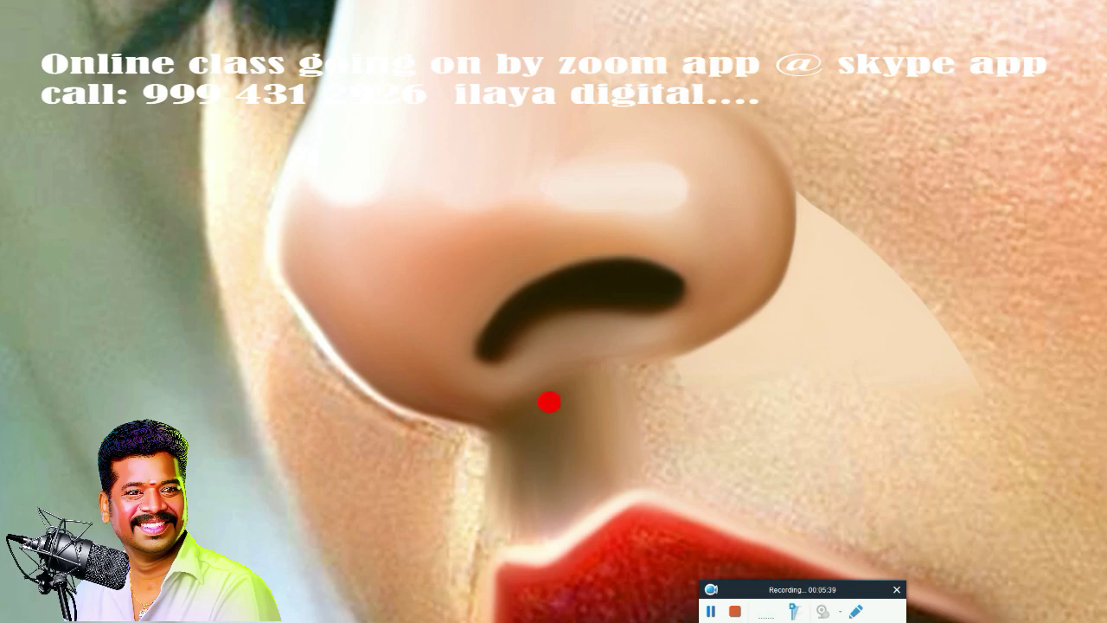
mouse_move(578, 415)
left_mouse_down()
mouse_move(518, 478)
mouse_move(489, 467)
left_mouse_up()
mouse_move(623, 362)
left_mouse_down()
mouse_move(674, 338)
mouse_move(597, 353)
mouse_move(702, 328)
left_mouse_up()
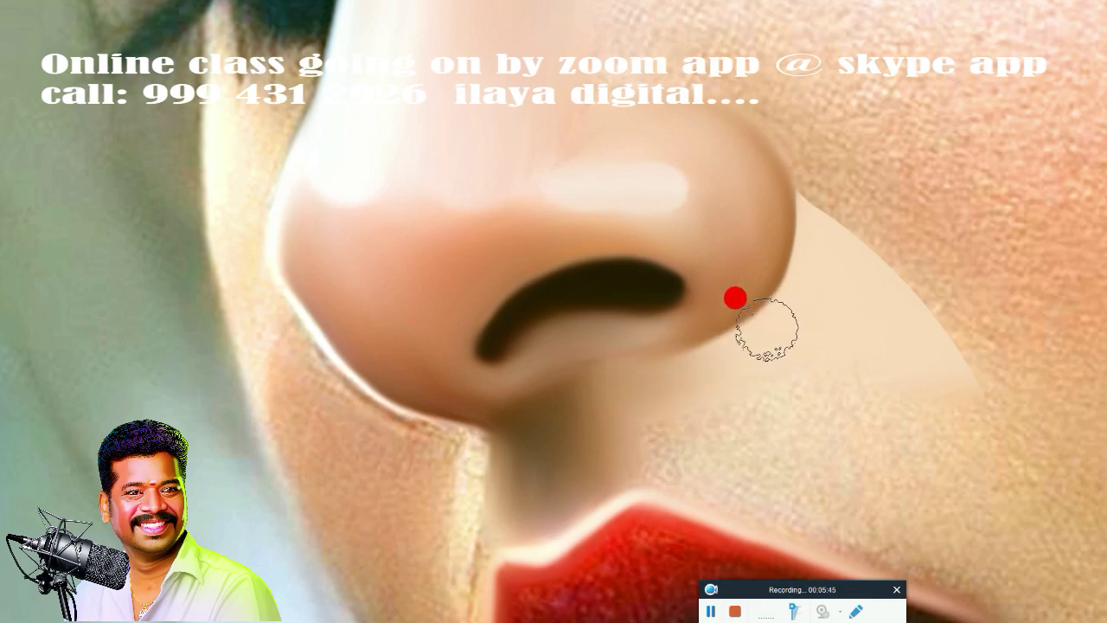
left_click_drag(566, 338, 620, 413)
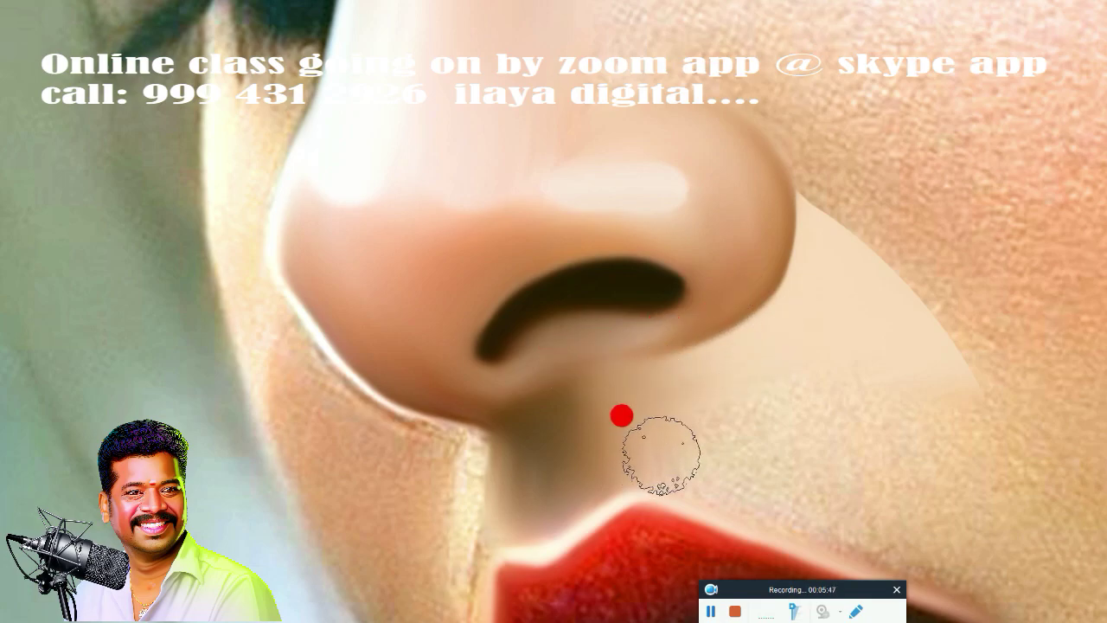
mouse_move(772, 482)
left_mouse_down()
mouse_move(815, 358)
mouse_move(902, 469)
mouse_move(894, 365)
mouse_move(926, 380)
mouse_move(905, 456)
mouse_move(747, 268)
left_mouse_up()
mouse_move(848, 433)
left_mouse_down()
mouse_move(810, 415)
mouse_move(696, 276)
mouse_move(662, 256)
mouse_move(617, 280)
mouse_move(562, 264)
mouse_move(707, 321)
mouse_move(801, 303)
mouse_move(795, 271)
mouse_move(832, 337)
mouse_move(808, 381)
mouse_move(793, 351)
mouse_move(858, 417)
mouse_move(758, 358)
mouse_move(704, 254)
mouse_move(832, 369)
mouse_move(546, 269)
mouse_move(493, 236)
left_mouse_up()
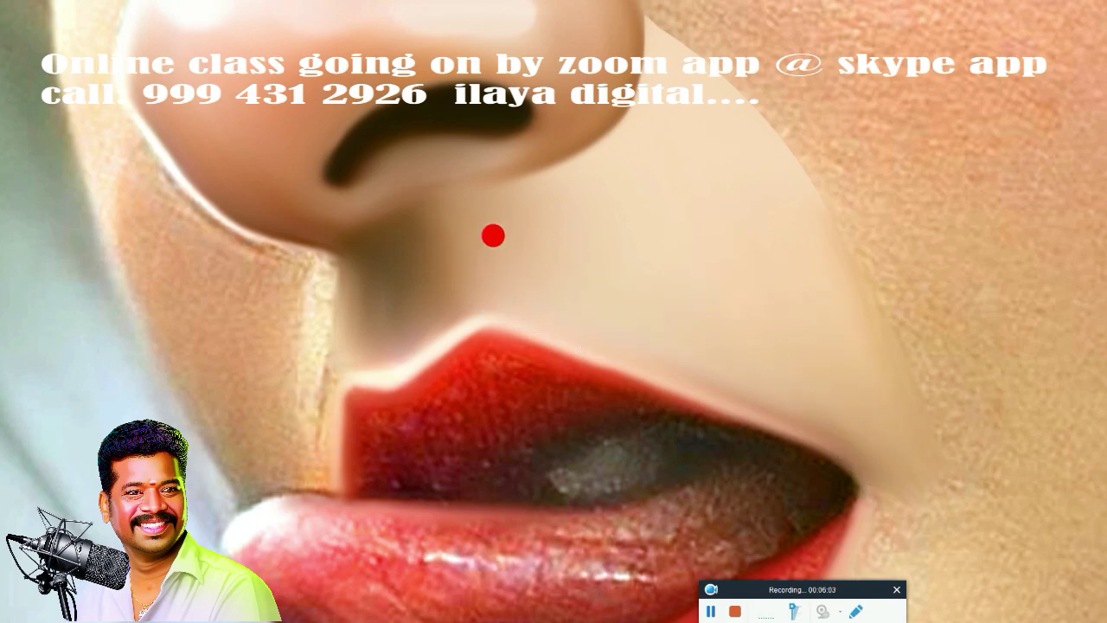
Step: Smooth the skin below the nose and along the nose's upper edge
mouse_move(567, 189)
left_mouse_down()
mouse_move(477, 173)
mouse_move(524, 176)
mouse_move(492, 173)
mouse_move(583, 142)
left_mouse_up()
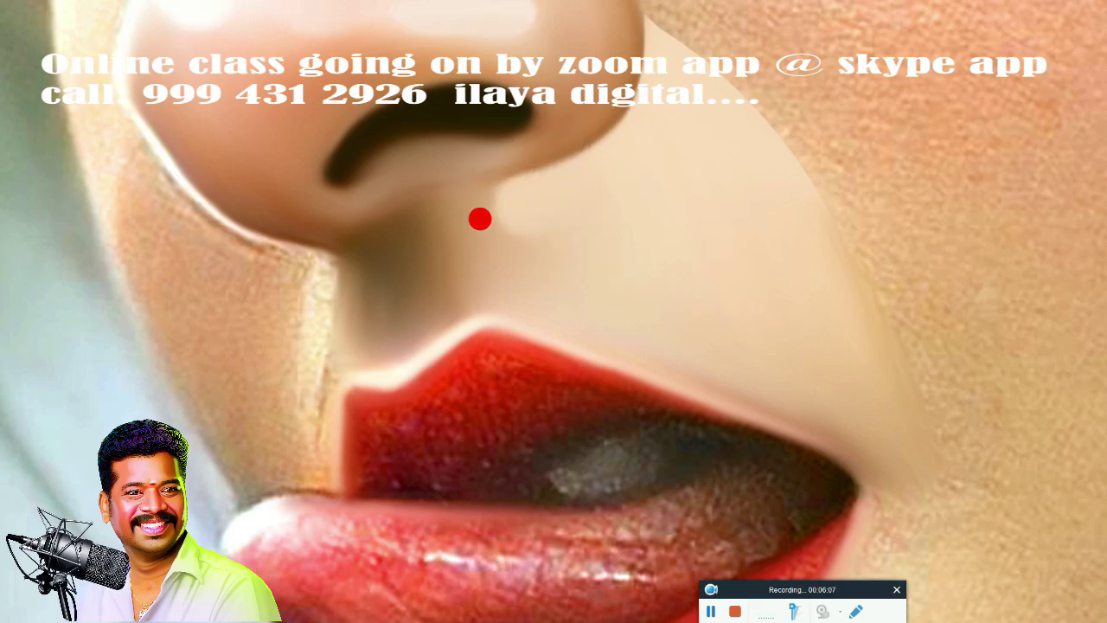
mouse_move(480, 219)
left_mouse_down()
mouse_move(455, 193)
mouse_move(481, 227)
mouse_move(725, 163)
left_mouse_up()
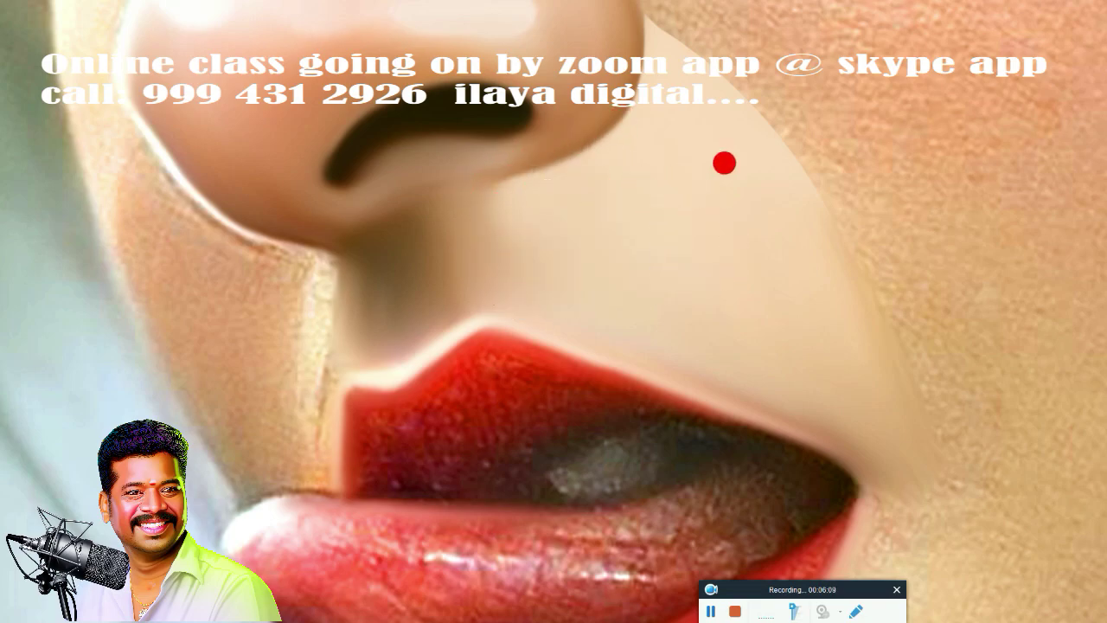
left_click_drag(697, 223, 680, 447)
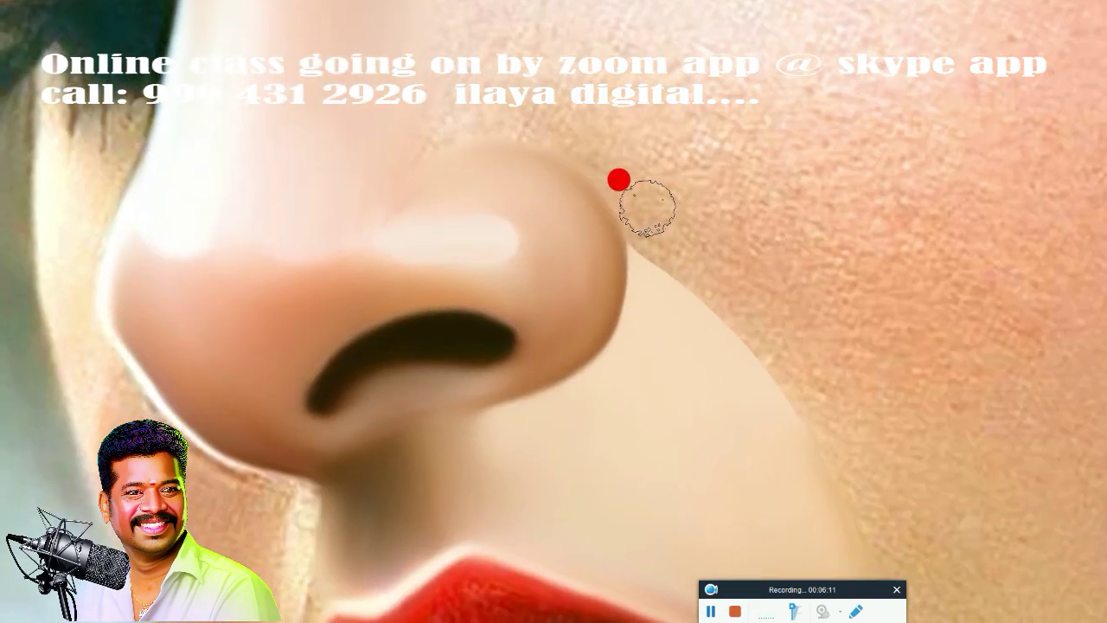
mouse_move(482, 83)
left_mouse_down()
mouse_move(542, 103)
mouse_move(617, 193)
mouse_move(597, 152)
mouse_move(622, 205)
mouse_move(461, 111)
mouse_move(448, 73)
mouse_move(502, 104)
mouse_move(348, 116)
mouse_move(354, 157)
mouse_move(589, 172)
left_mouse_up()
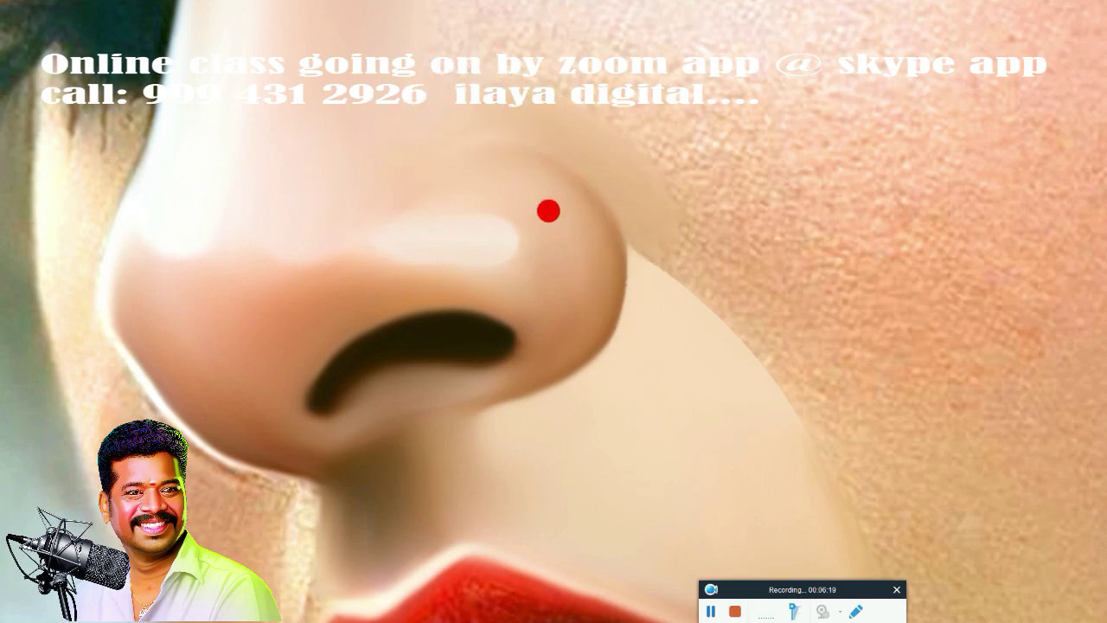
mouse_move(548, 211)
left_mouse_down()
mouse_move(447, 140)
mouse_move(407, 171)
mouse_move(378, 158)
left_mouse_up()
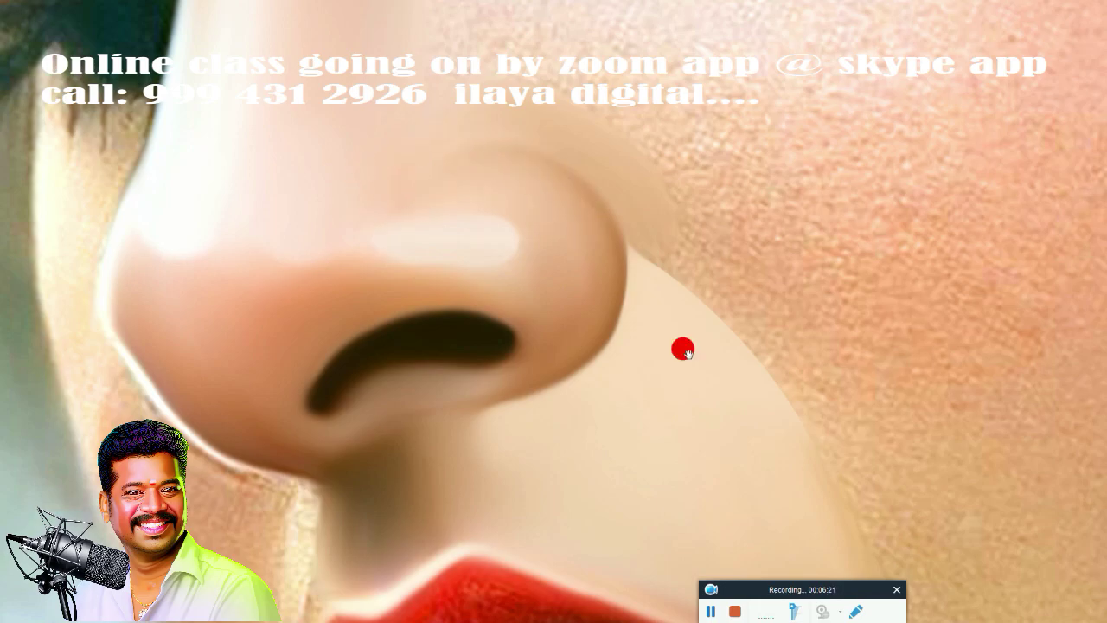
Step: Blend the nose tip and the cheek skin beside the nose smooth
left_click_drag(683, 349, 674, 299)
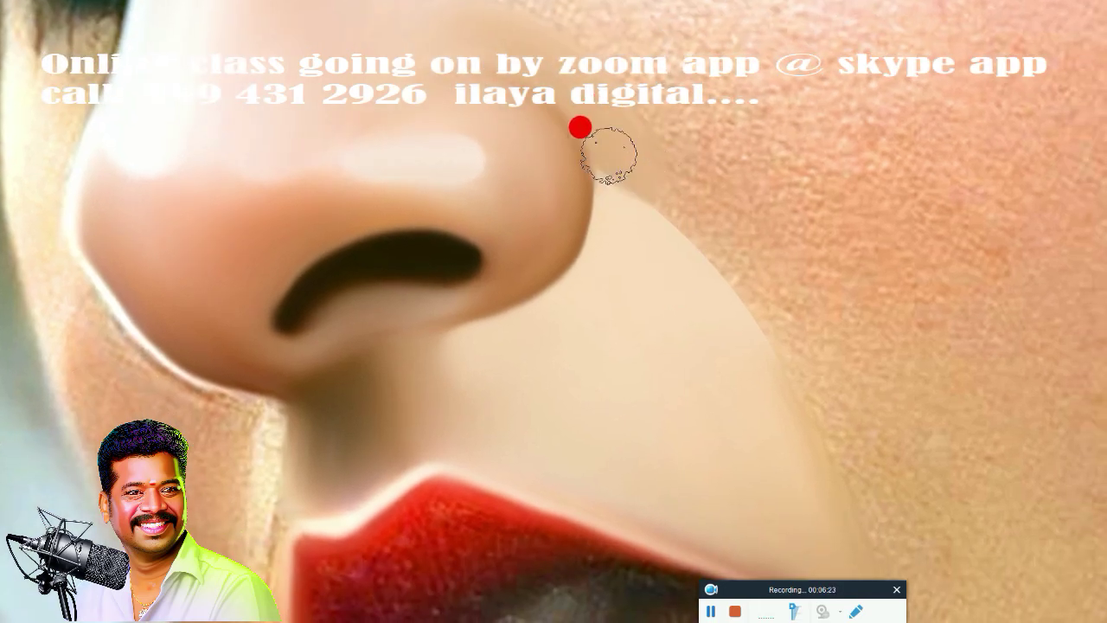
left_click_drag(608, 155, 562, 212)
mouse_move(544, 134)
left_mouse_down()
mouse_move(569, 227)
mouse_move(529, 256)
mouse_move(539, 269)
mouse_move(544, 168)
mouse_move(652, 172)
mouse_move(635, 165)
mouse_move(748, 324)
mouse_move(774, 330)
mouse_move(741, 365)
mouse_move(793, 369)
mouse_move(803, 311)
mouse_move(689, 153)
mouse_move(663, 147)
mouse_move(752, 294)
mouse_move(753, 324)
mouse_move(639, 161)
left_mouse_up()
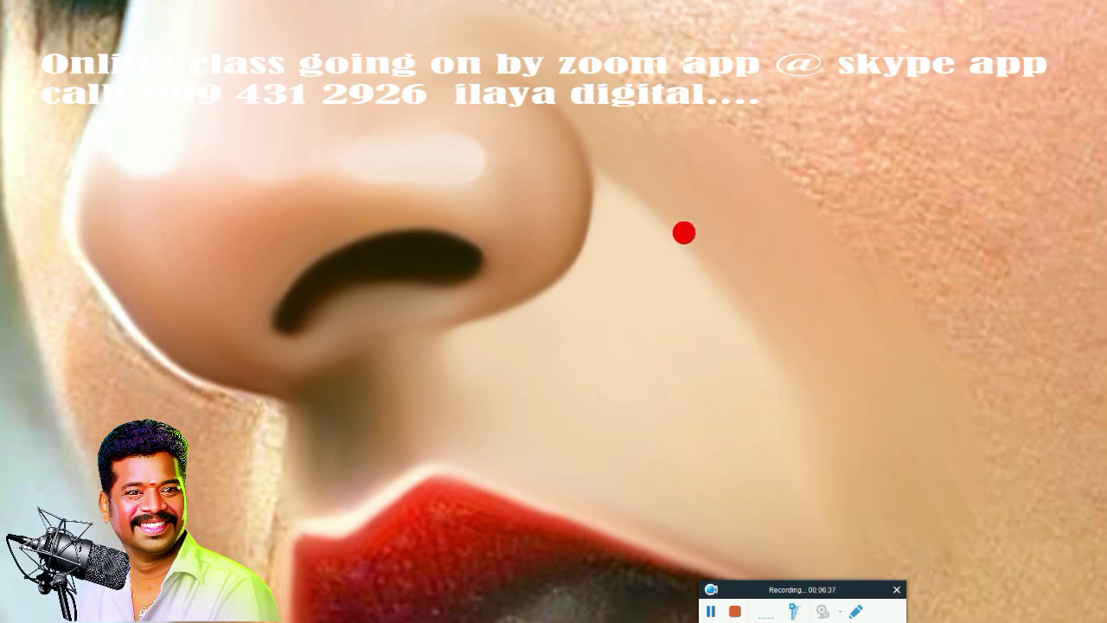
mouse_move(595, 132)
left_mouse_down()
mouse_move(590, 113)
mouse_move(786, 380)
mouse_move(679, 221)
mouse_move(576, 160)
mouse_move(556, 170)
mouse_move(430, 63)
left_mouse_up()
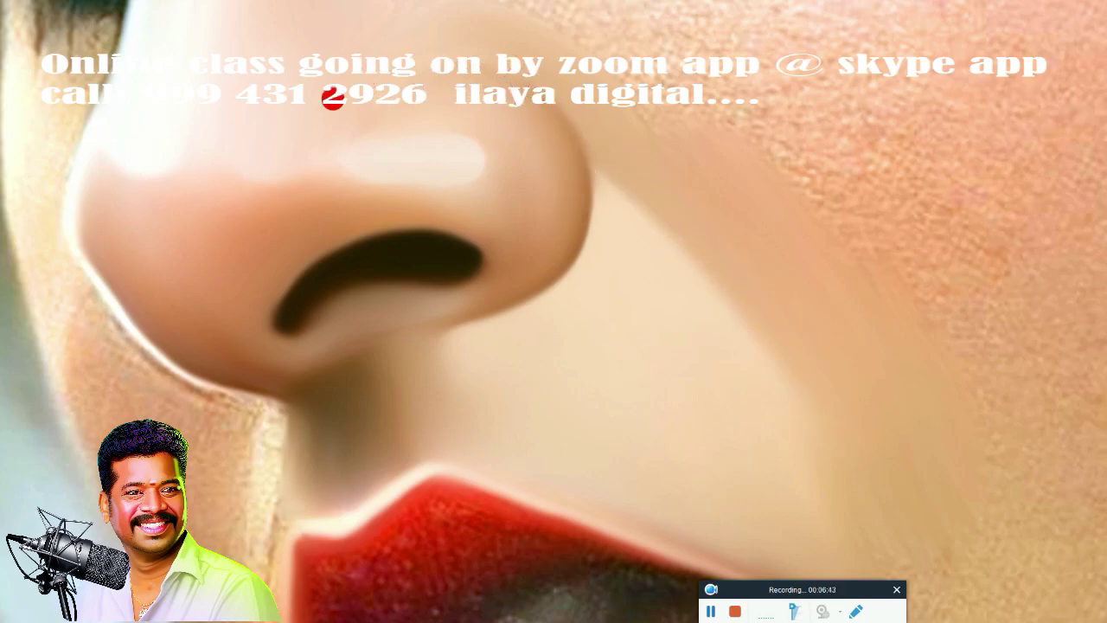
mouse_move(494, 164)
left_mouse_down()
mouse_move(368, 92)
mouse_move(345, 157)
left_mouse_up()
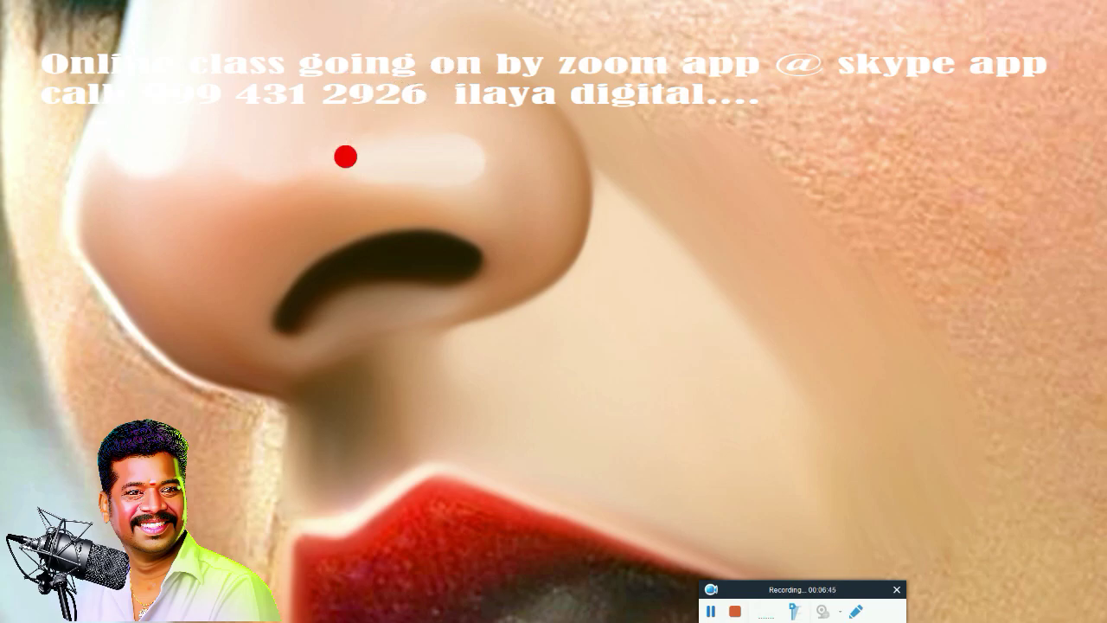
mouse_move(608, 267)
left_mouse_down()
mouse_move(576, 126)
mouse_move(667, 202)
mouse_move(786, 368)
mouse_move(716, 395)
mouse_move(647, 346)
mouse_move(684, 320)
mouse_move(666, 281)
mouse_move(625, 407)
mouse_move(640, 171)
mouse_move(595, 315)
mouse_move(518, 288)
mouse_move(546, 294)
mouse_move(552, 275)
mouse_move(588, 300)
left_mouse_up()
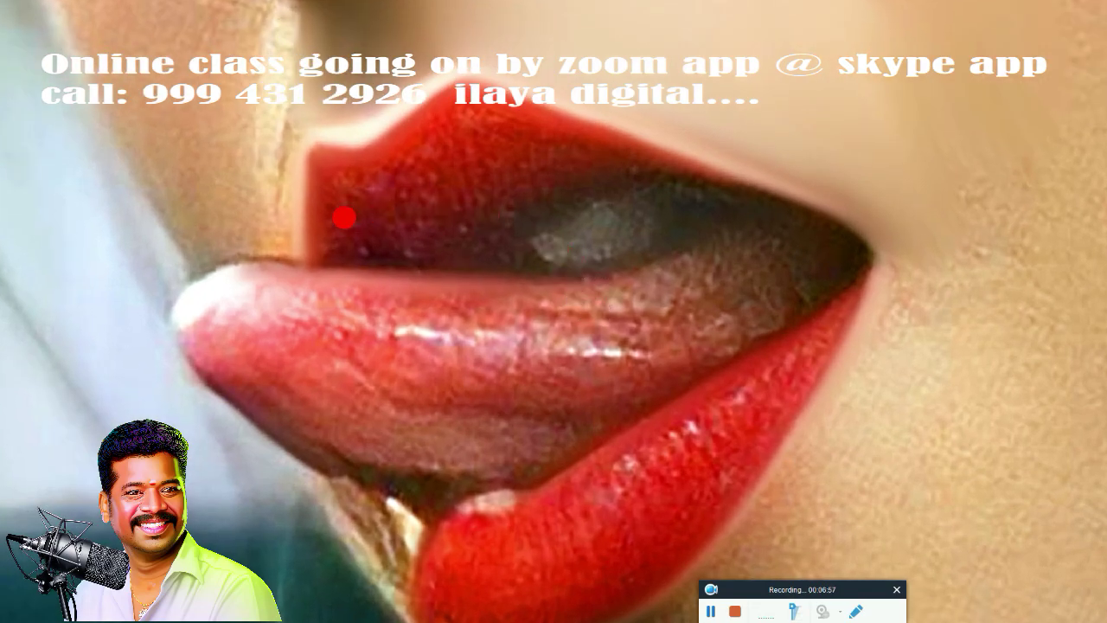
Step: Soften the upper lip's edges with the Smudge tool
mouse_move(318, 221)
left_mouse_down()
mouse_move(356, 228)
mouse_move(361, 205)
mouse_move(388, 250)
mouse_move(413, 166)
mouse_move(449, 112)
mouse_move(588, 142)
left_mouse_up()
mouse_move(481, 160)
left_mouse_down()
mouse_move(415, 213)
mouse_move(451, 192)
left_mouse_up()
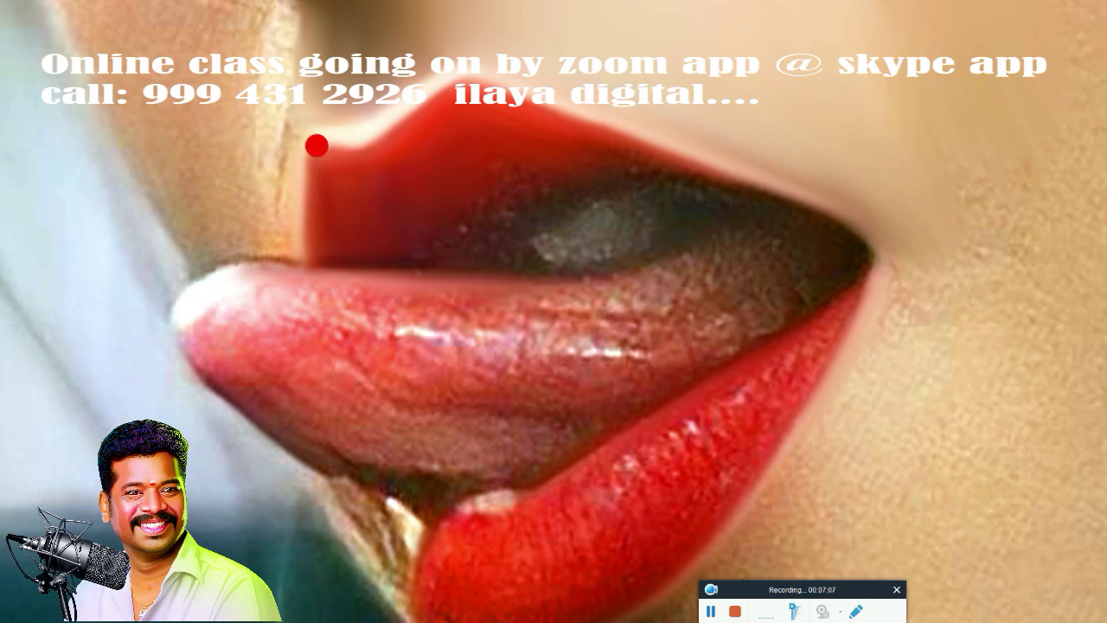
left_click_drag(317, 145, 300, 162)
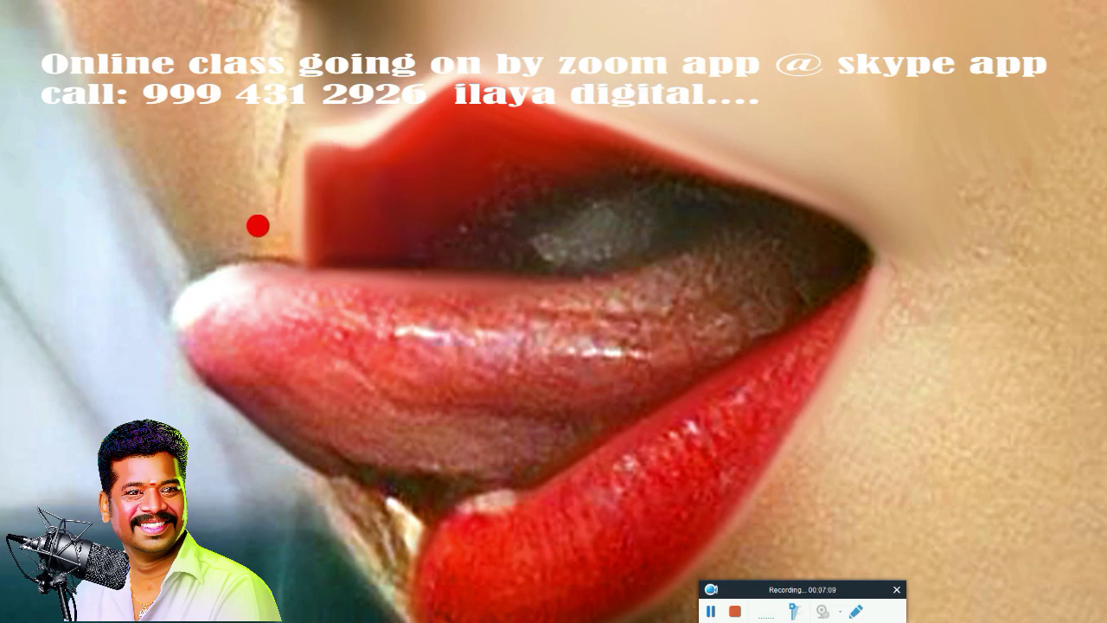
mouse_move(257, 226)
left_mouse_down()
mouse_move(243, 128)
mouse_move(262, 109)
mouse_move(250, 109)
mouse_move(261, 164)
mouse_move(245, 165)
mouse_move(252, 138)
mouse_move(257, 215)
mouse_move(178, 211)
mouse_move(141, 156)
mouse_move(181, 215)
mouse_move(216, 214)
mouse_move(191, 178)
mouse_move(206, 269)
mouse_move(195, 278)
mouse_move(250, 260)
mouse_move(299, 262)
mouse_move(270, 241)
mouse_move(178, 262)
mouse_move(180, 333)
mouse_move(272, 403)
mouse_move(395, 407)
mouse_move(418, 420)
mouse_move(395, 427)
mouse_move(464, 423)
mouse_move(379, 346)
mouse_move(462, 358)
mouse_move(462, 340)
mouse_move(533, 364)
mouse_move(695, 317)
mouse_move(410, 299)
mouse_move(235, 273)
mouse_move(390, 285)
mouse_move(360, 264)
mouse_move(461, 277)
mouse_move(625, 267)
mouse_move(684, 239)
mouse_move(443, 287)
mouse_move(580, 296)
mouse_move(360, 292)
mouse_move(411, 319)
mouse_move(400, 321)
mouse_move(598, 339)
mouse_move(514, 342)
left_mouse_up()
Step: Smooth the tongue texture and blend the upper lip into the dark mouth interior
left_click_drag(441, 373, 437, 378)
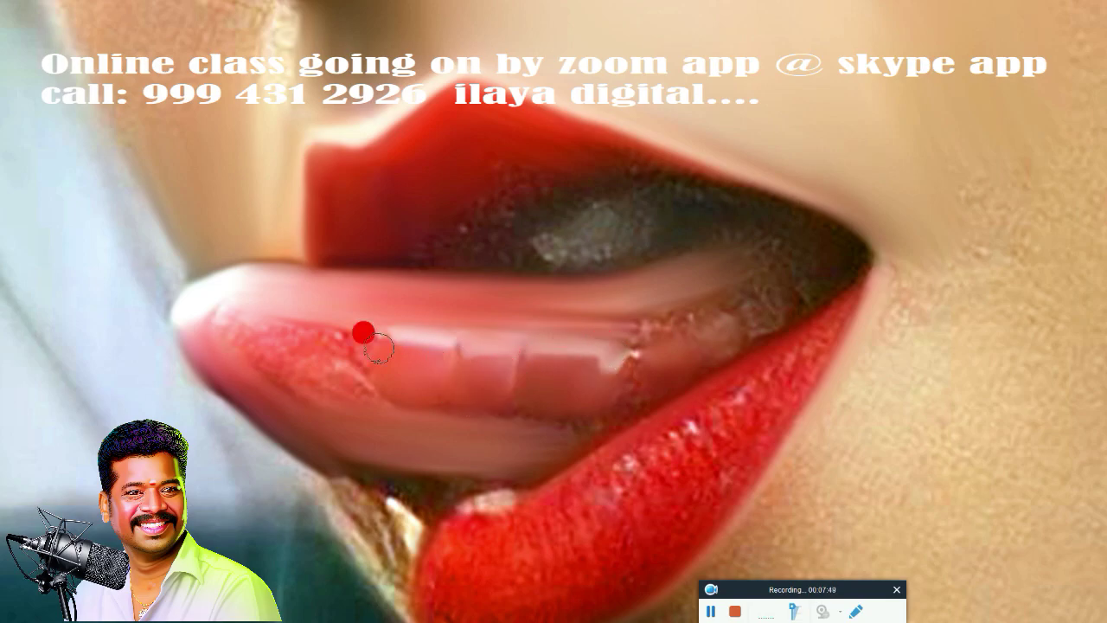
mouse_move(314, 326)
left_mouse_down()
mouse_move(208, 292)
mouse_move(255, 344)
mouse_move(259, 307)
mouse_move(338, 328)
mouse_move(346, 308)
mouse_move(319, 354)
mouse_move(335, 377)
mouse_move(478, 390)
left_mouse_up()
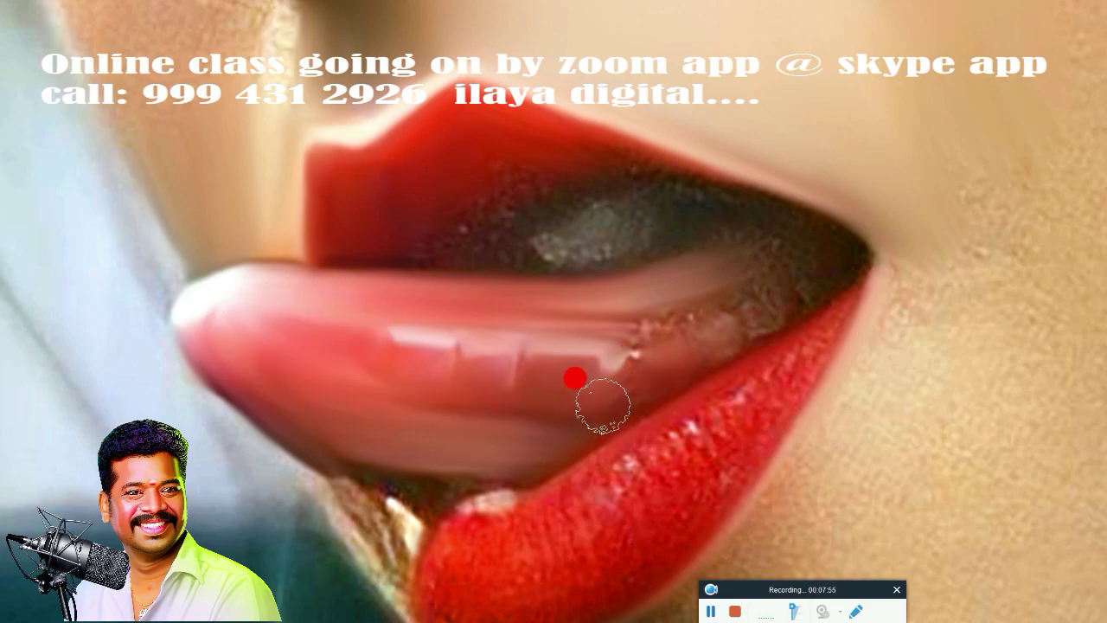
mouse_move(603, 404)
left_mouse_down()
mouse_move(568, 437)
mouse_move(653, 333)
mouse_move(639, 346)
mouse_move(633, 284)
left_mouse_up()
left_click_drag(388, 194, 497, 150)
left_click_drag(569, 142, 598, 153)
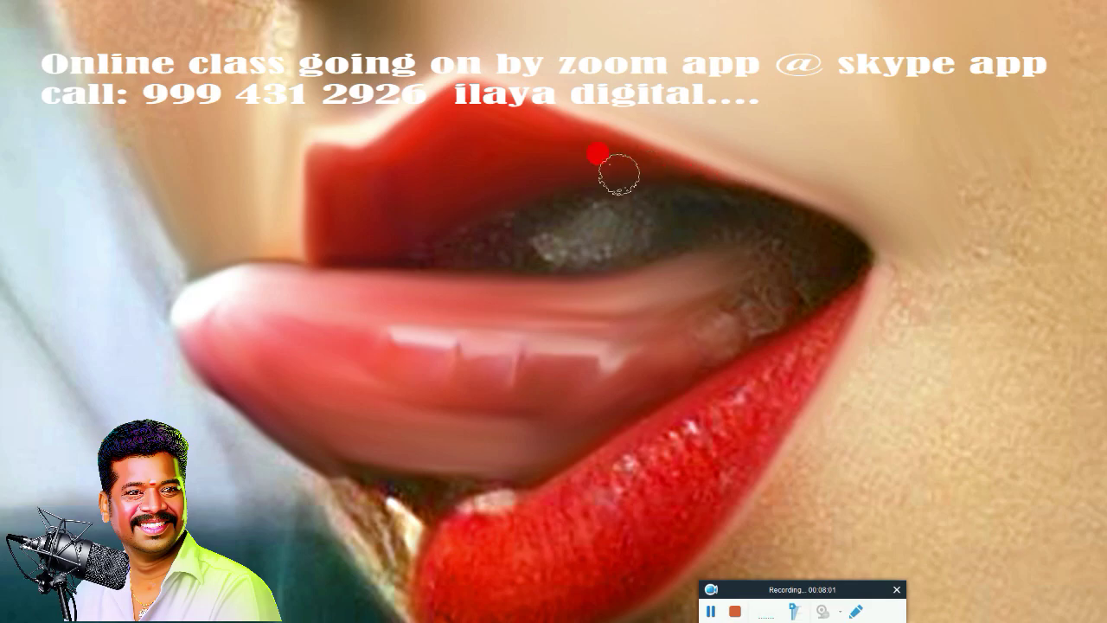
mouse_move(692, 180)
left_mouse_down()
mouse_move(825, 219)
mouse_move(690, 178)
mouse_move(767, 200)
mouse_move(828, 239)
mouse_move(807, 259)
left_mouse_up()
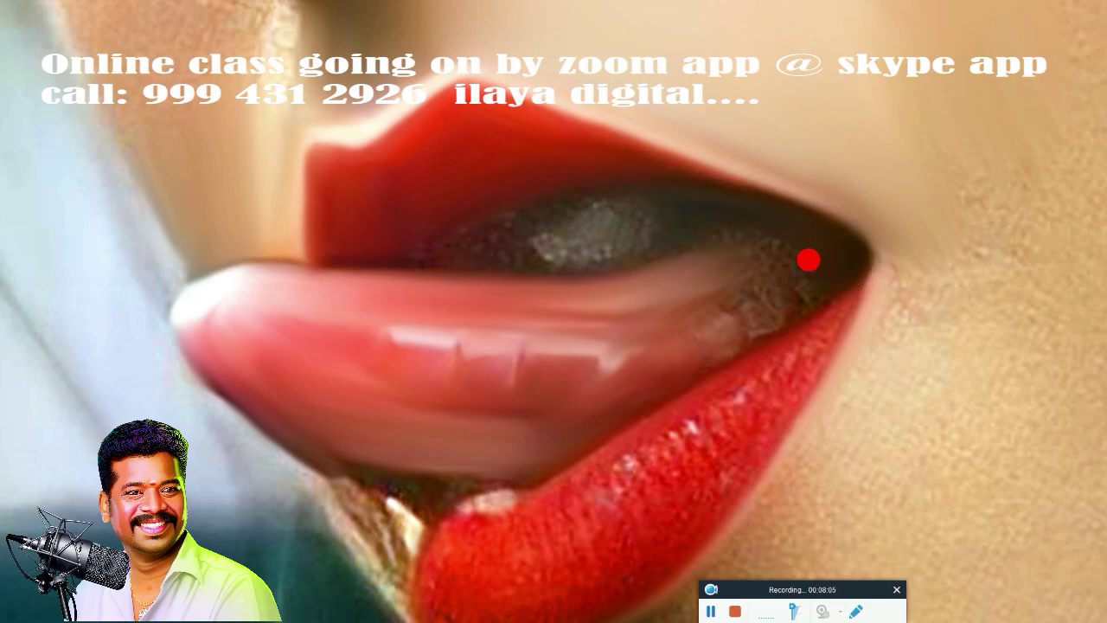
Step: Smooth the tongue surface and tip, adding a whitish highlight streak
left_click_drag(720, 297, 624, 342)
mouse_move(530, 392)
left_mouse_down()
mouse_move(378, 381)
mouse_move(336, 355)
mouse_move(198, 314)
mouse_move(200, 299)
mouse_move(445, 435)
mouse_move(504, 375)
left_mouse_up()
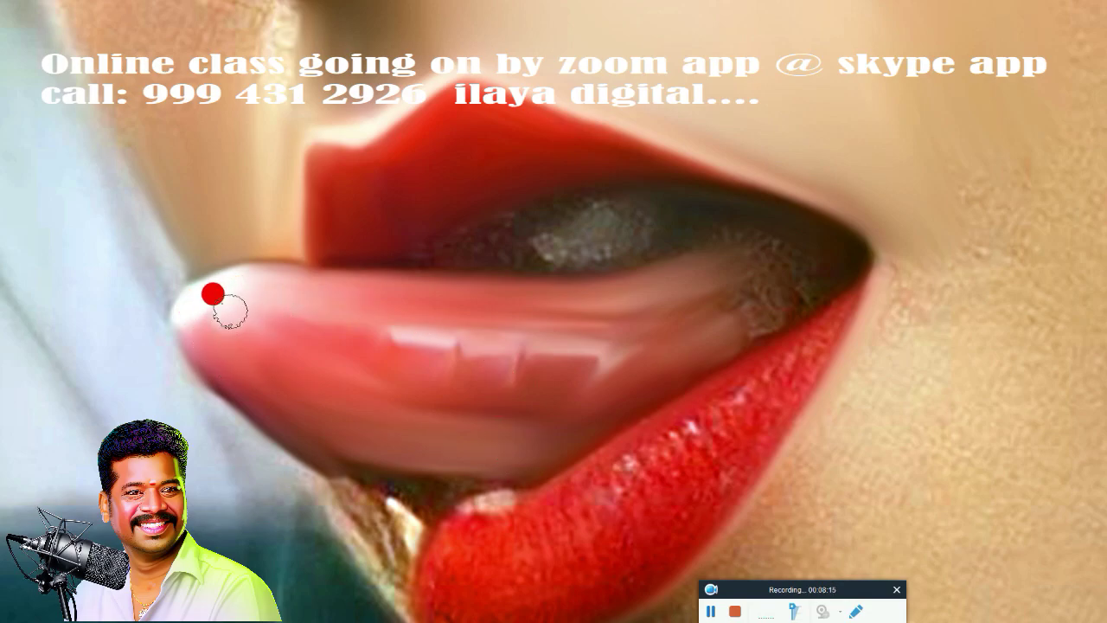
mouse_move(230, 311)
left_mouse_down()
mouse_move(244, 282)
mouse_move(280, 281)
mouse_move(256, 363)
mouse_move(279, 383)
left_mouse_up()
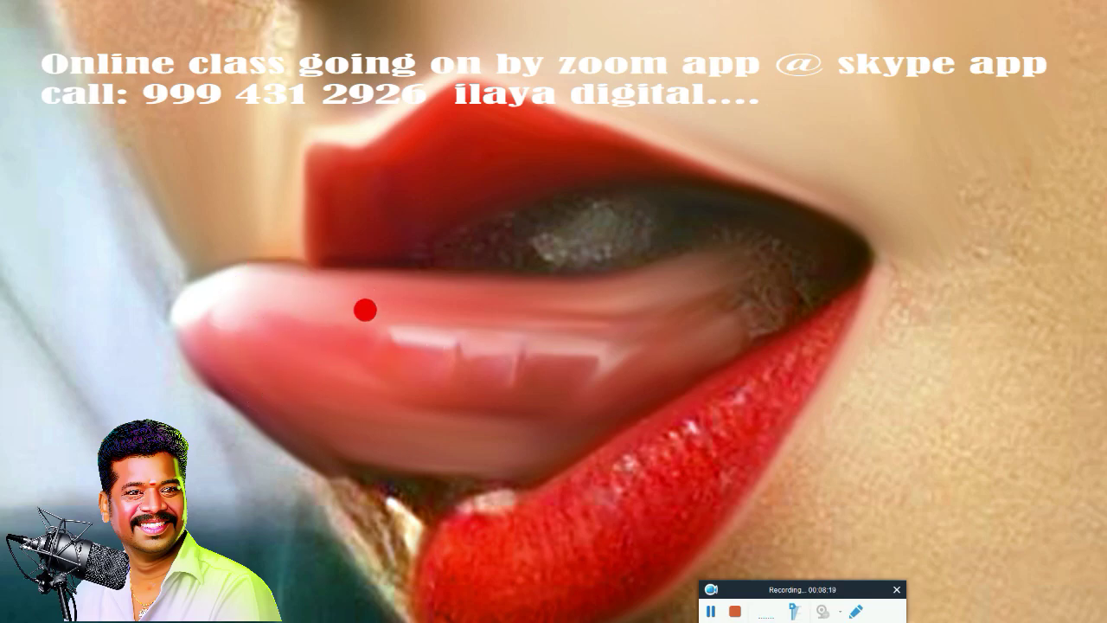
mouse_move(369, 330)
left_mouse_down()
mouse_move(366, 356)
mouse_move(323, 311)
left_mouse_up()
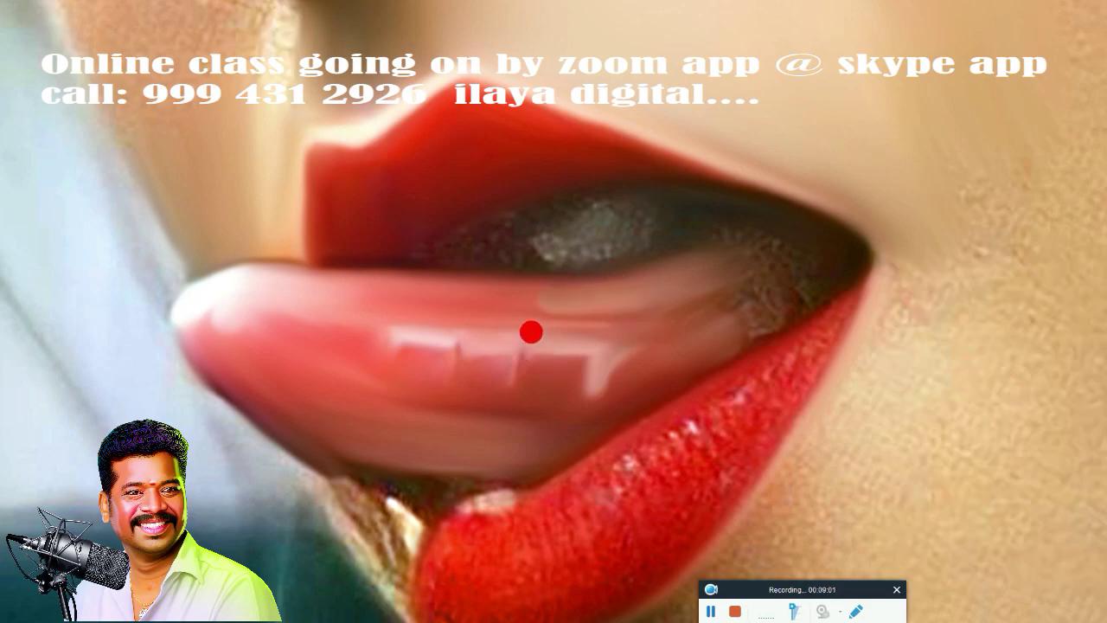
left_click_drag(505, 346, 508, 372)
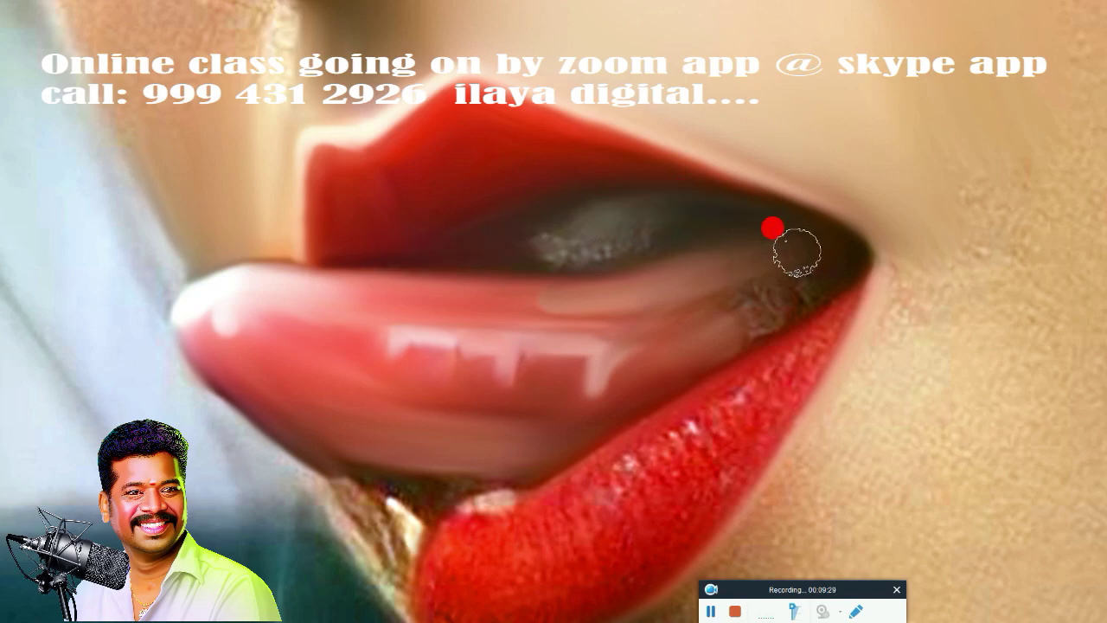
Step: Smudge away the dark blotch and grainy texture inside the mouth, then pan to the lips and chin
mouse_move(785, 236)
left_mouse_down()
mouse_move(723, 276)
mouse_move(810, 250)
mouse_move(697, 314)
mouse_move(706, 279)
left_mouse_up()
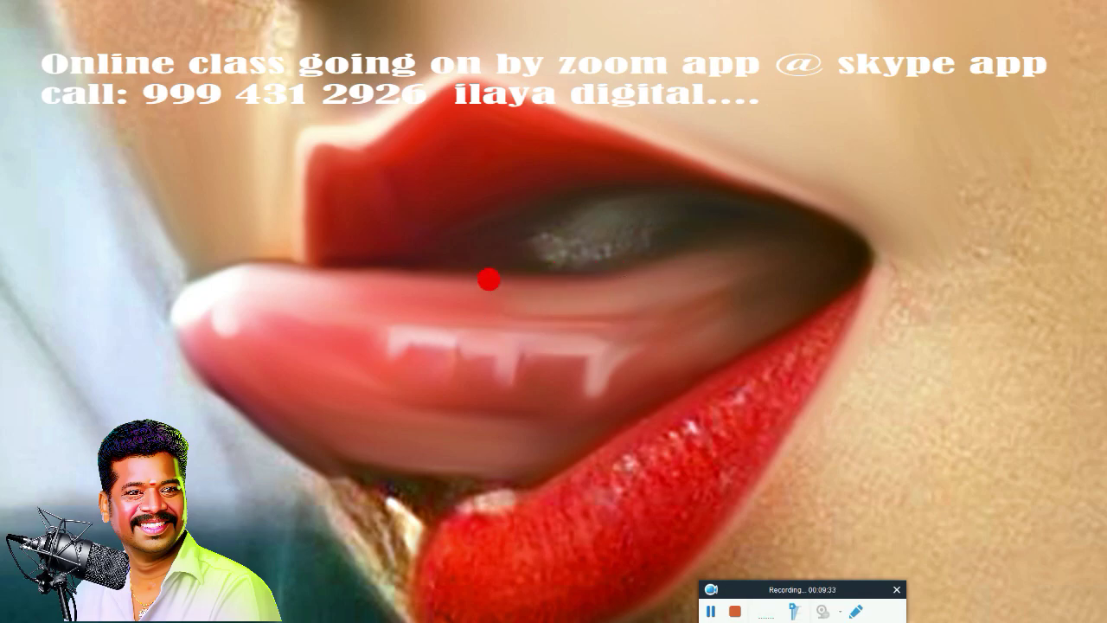
mouse_move(487, 277)
left_mouse_down()
mouse_move(576, 236)
mouse_move(528, 227)
mouse_move(657, 188)
mouse_move(526, 200)
mouse_move(539, 224)
mouse_move(640, 178)
mouse_move(598, 219)
left_mouse_up()
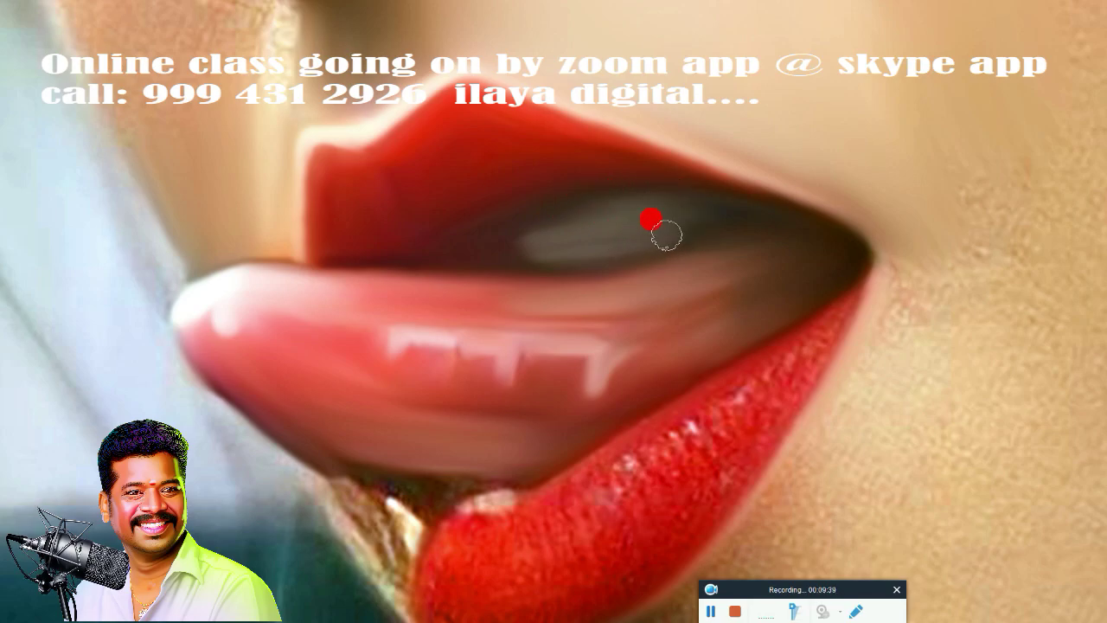
mouse_move(535, 233)
left_mouse_down()
mouse_move(457, 232)
mouse_move(499, 235)
mouse_move(481, 219)
mouse_move(500, 196)
mouse_move(663, 173)
mouse_move(741, 200)
mouse_move(809, 269)
mouse_move(795, 267)
mouse_move(821, 274)
mouse_move(840, 248)
mouse_move(630, 337)
left_mouse_up()
mouse_move(564, 433)
left_mouse_down()
mouse_move(524, 203)
mouse_move(358, 310)
left_mouse_up()
mouse_move(452, 333)
left_mouse_down()
mouse_move(363, 341)
mouse_move(406, 363)
left_mouse_up()
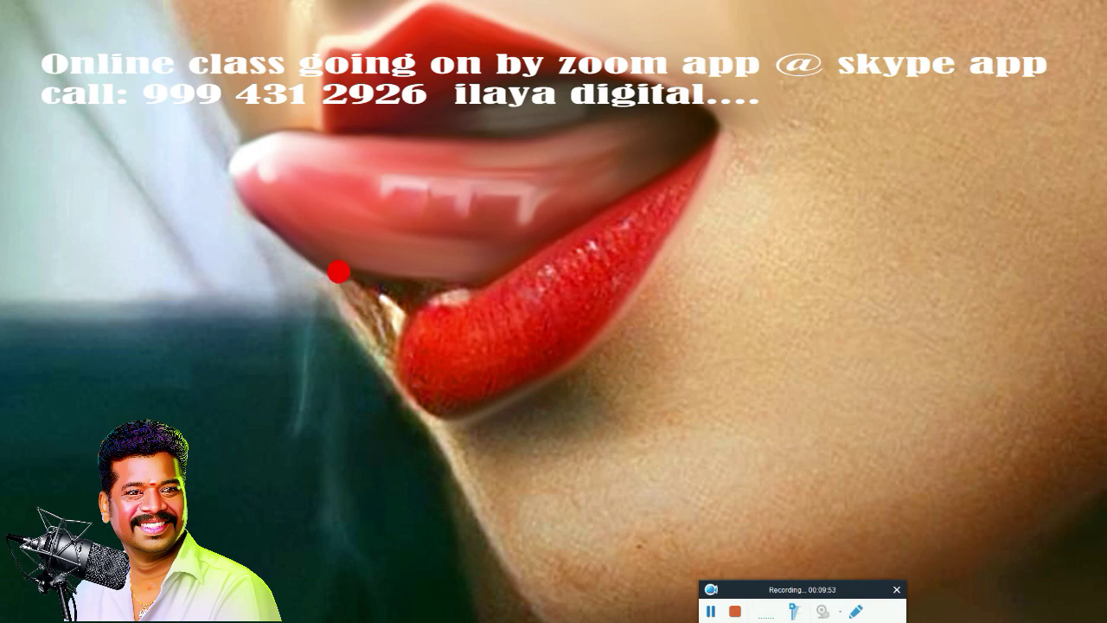
Step: Smooth the tongue's lower edge and the lower lip's edge toward the mouth corner
left_click_drag(362, 277, 504, 257)
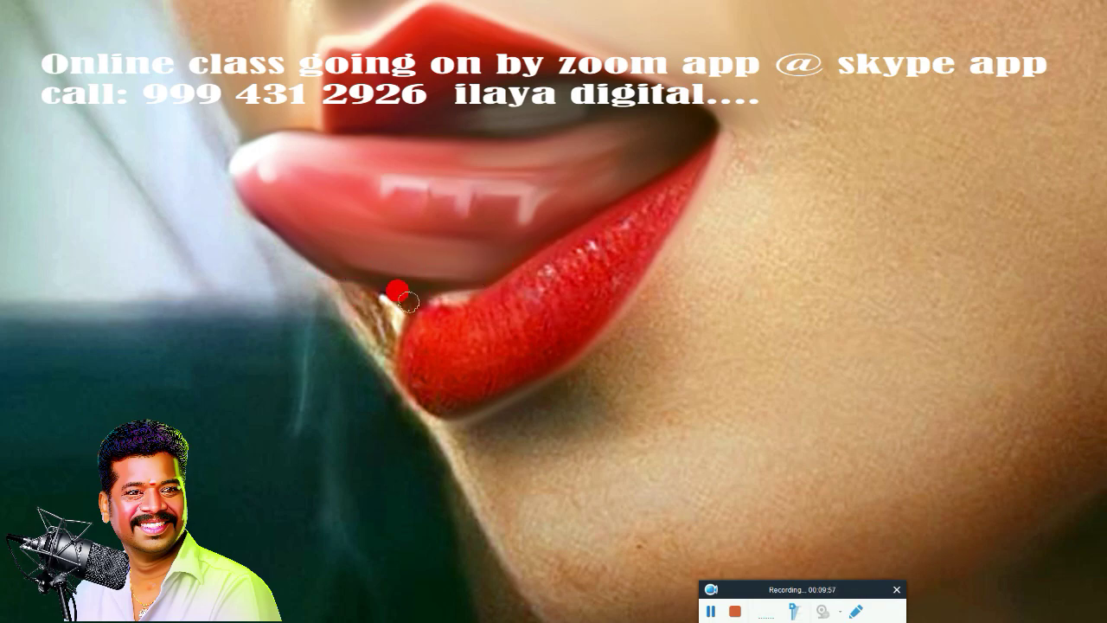
left_click_drag(403, 298, 429, 295)
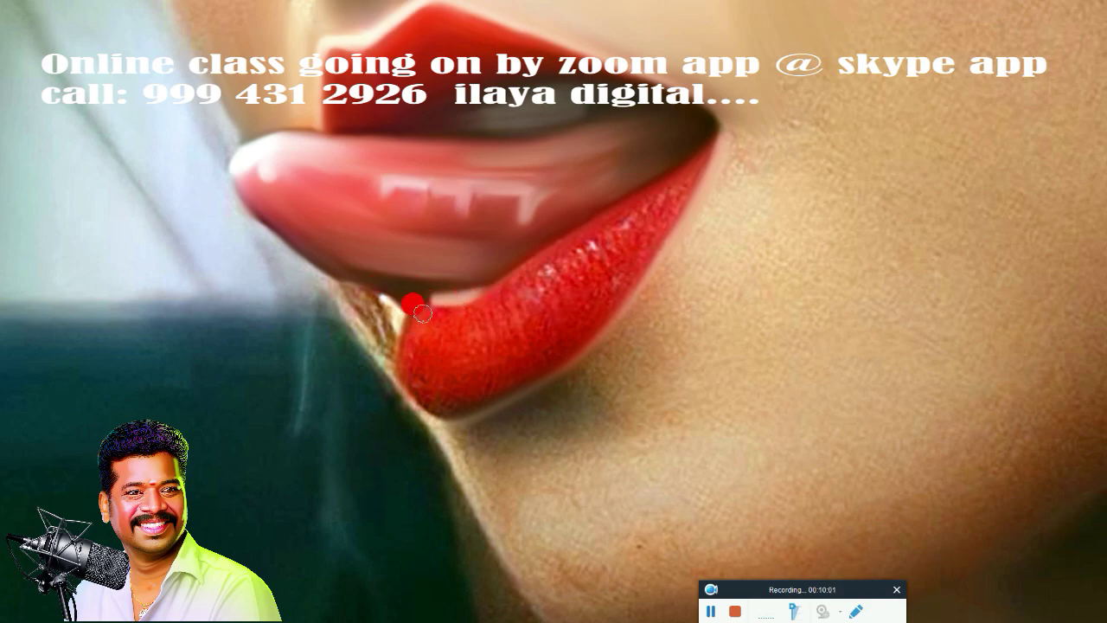
mouse_move(422, 313)
left_mouse_down()
mouse_move(408, 342)
mouse_move(416, 393)
mouse_move(431, 403)
mouse_move(407, 358)
mouse_move(418, 391)
left_mouse_up()
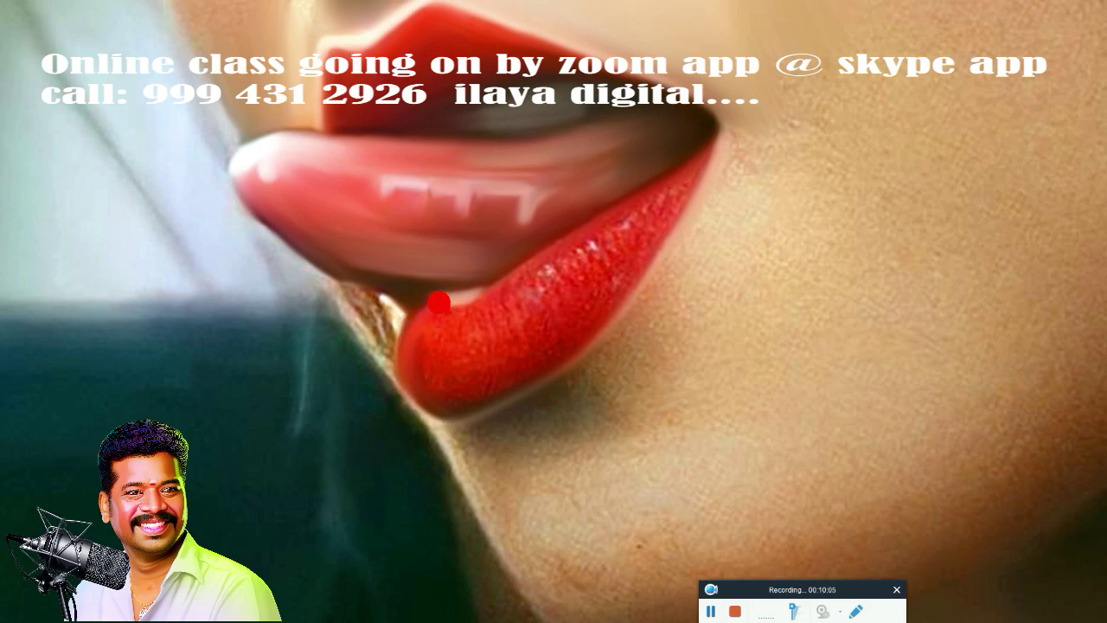
mouse_move(436, 318)
left_mouse_down()
mouse_move(481, 294)
mouse_move(465, 316)
left_mouse_up()
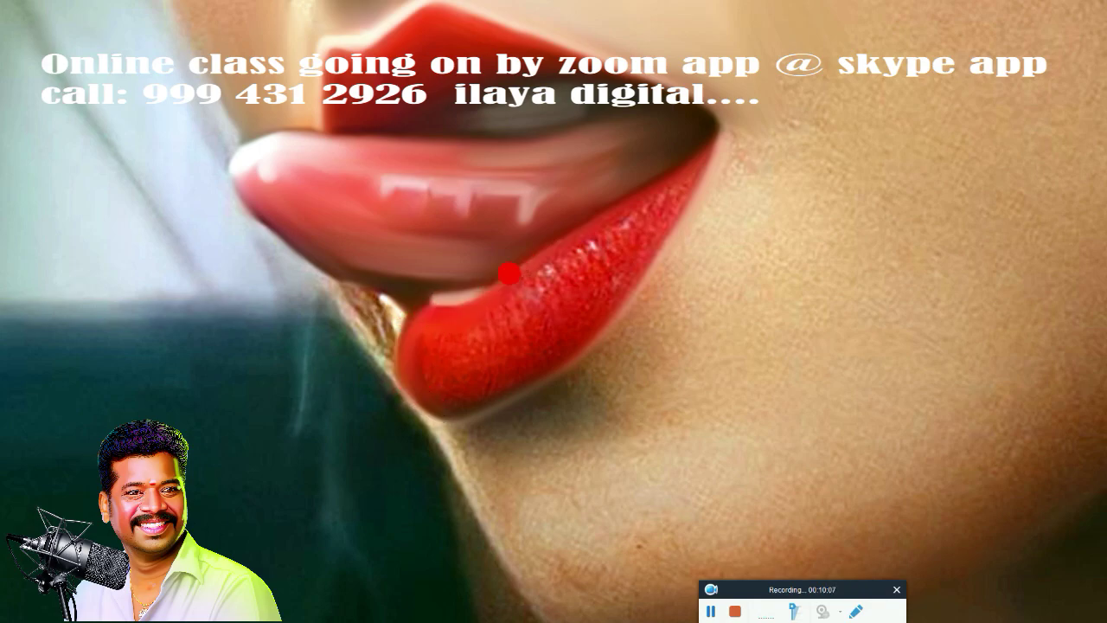
mouse_move(509, 273)
left_mouse_down()
mouse_move(494, 267)
mouse_move(595, 207)
mouse_move(673, 142)
mouse_move(623, 229)
mouse_move(651, 177)
mouse_move(501, 309)
left_mouse_up()
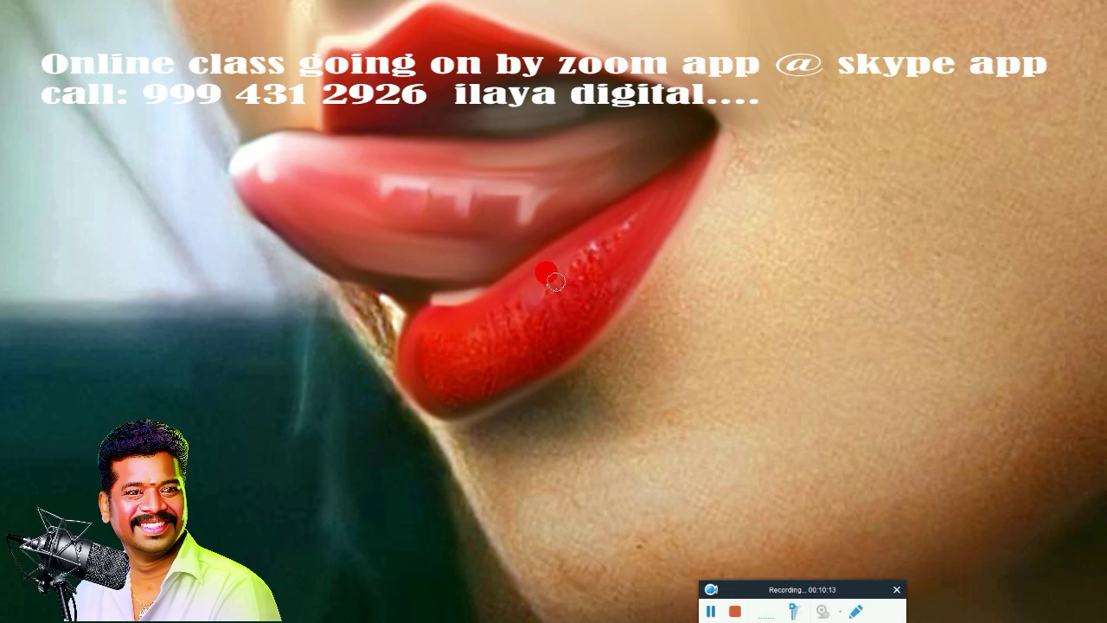
left_click_drag(548, 259, 577, 262)
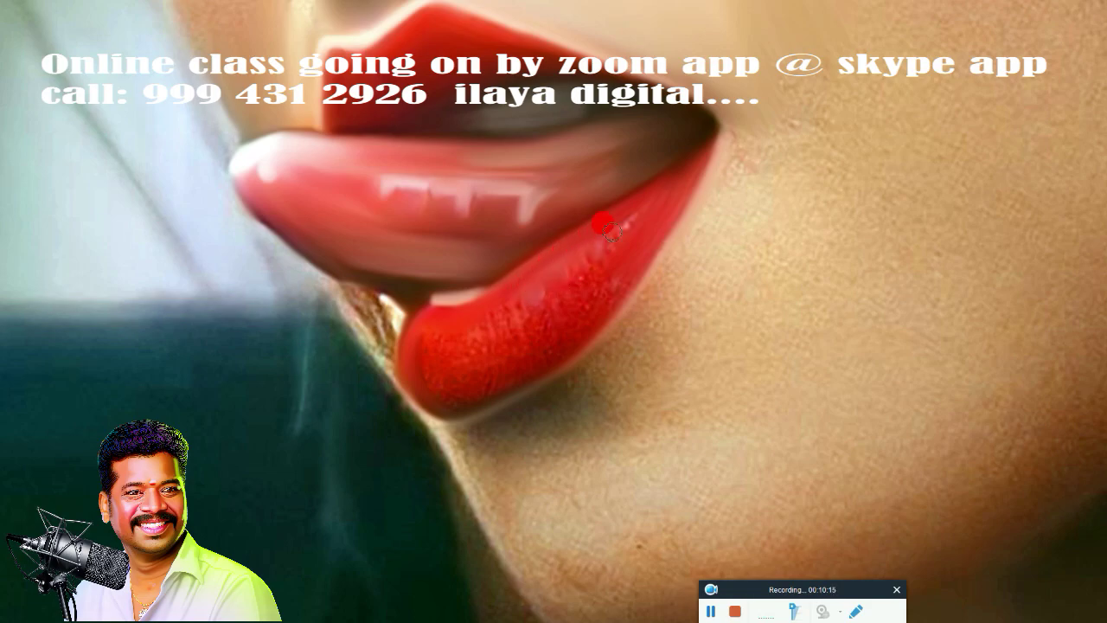
mouse_move(622, 222)
left_mouse_down()
mouse_move(429, 353)
mouse_move(480, 339)
mouse_move(500, 312)
mouse_move(605, 266)
mouse_move(662, 205)
mouse_move(648, 217)
left_mouse_up()
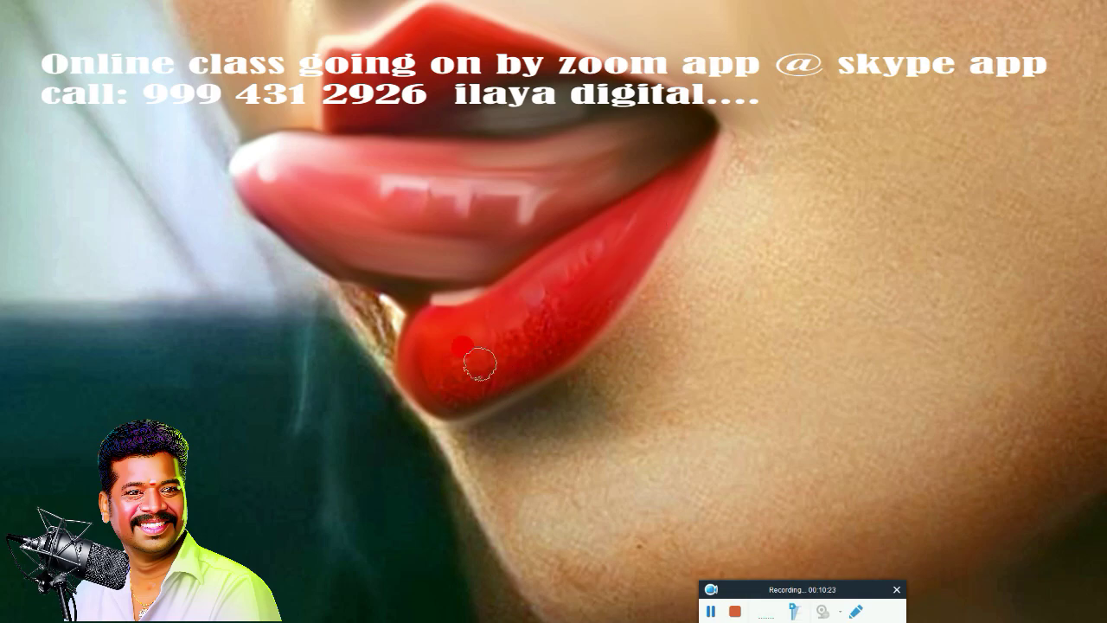
Step: Smooth the lower lip's rough patch, bumps and upper edge, then zoom out to the lower face
left_click_drag(475, 337, 332, 326)
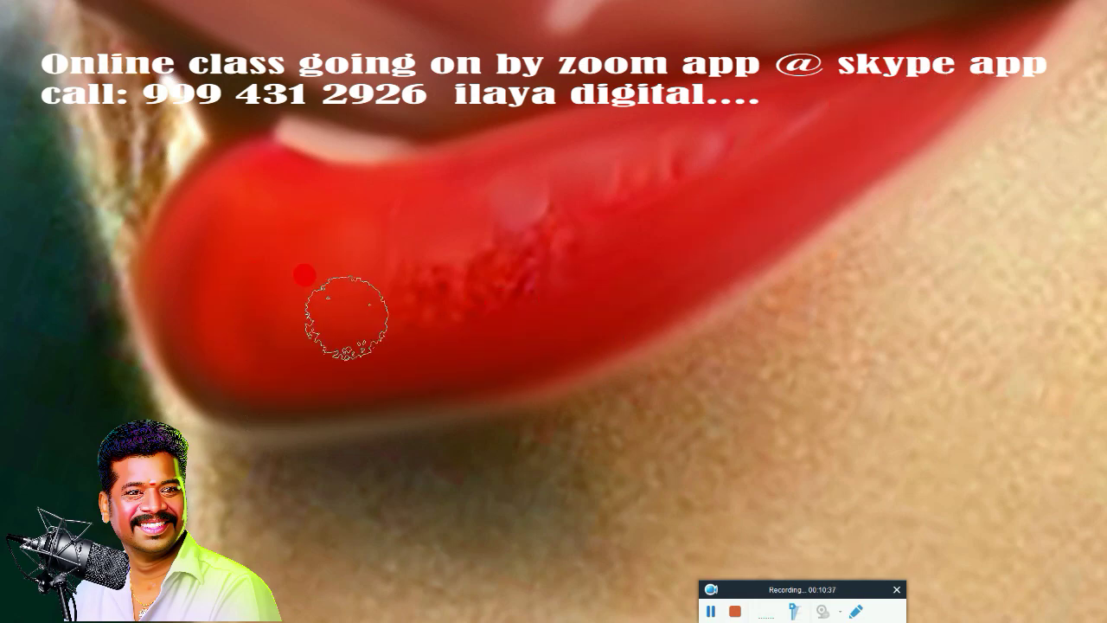
left_click_drag(255, 273, 390, 257)
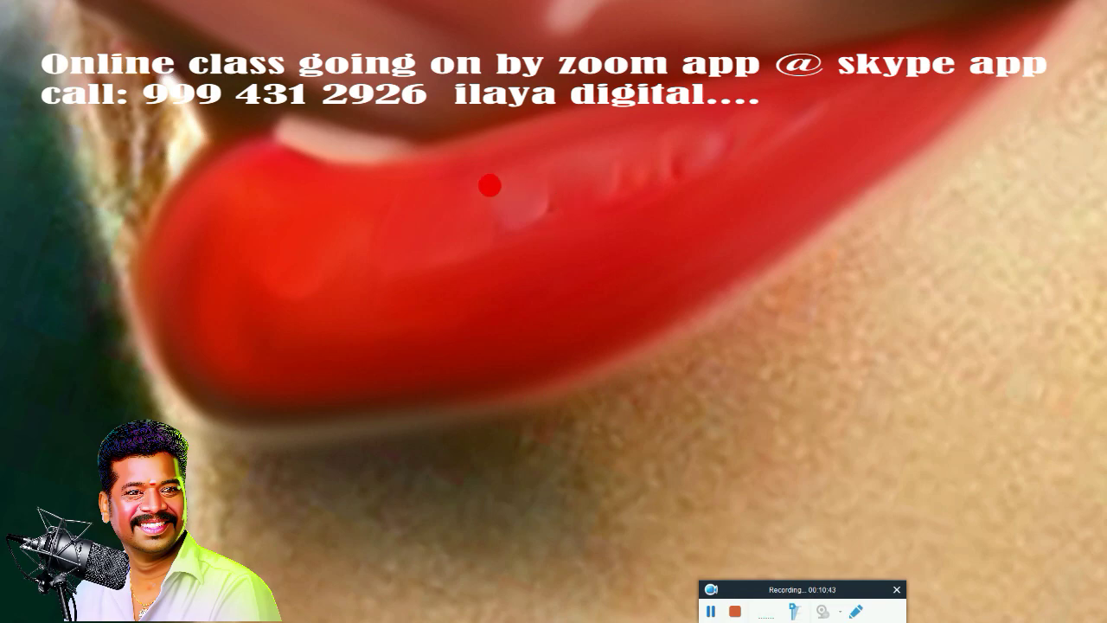
left_click_drag(492, 188, 560, 146)
mouse_move(644, 165)
left_mouse_down()
mouse_move(774, 134)
mouse_move(712, 134)
mouse_move(819, 47)
left_mouse_up()
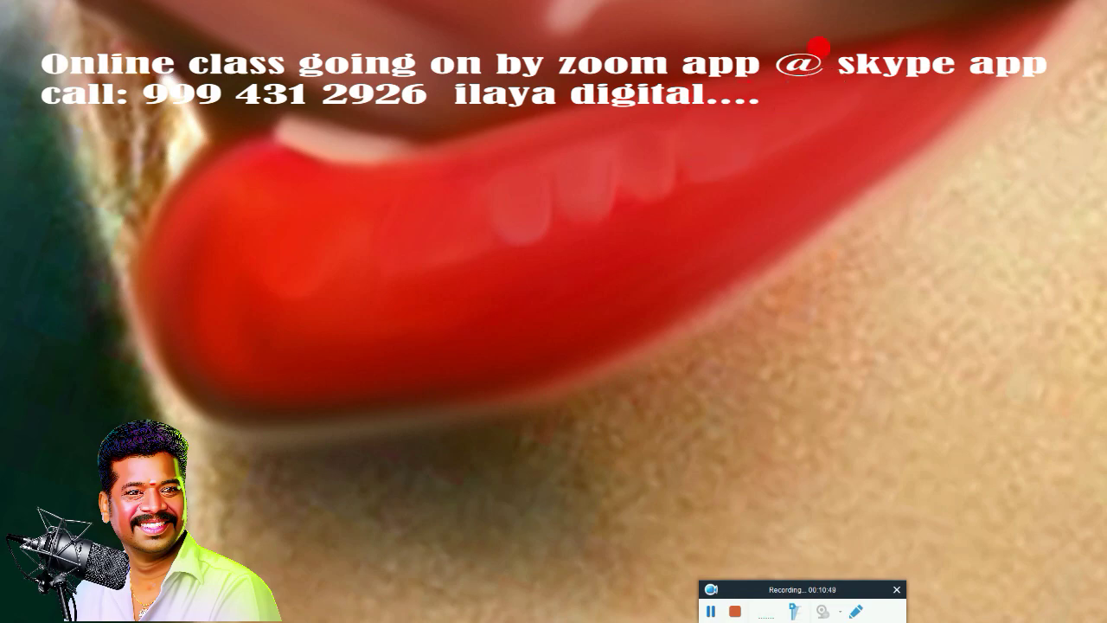
left_click_drag(470, 137, 480, 442)
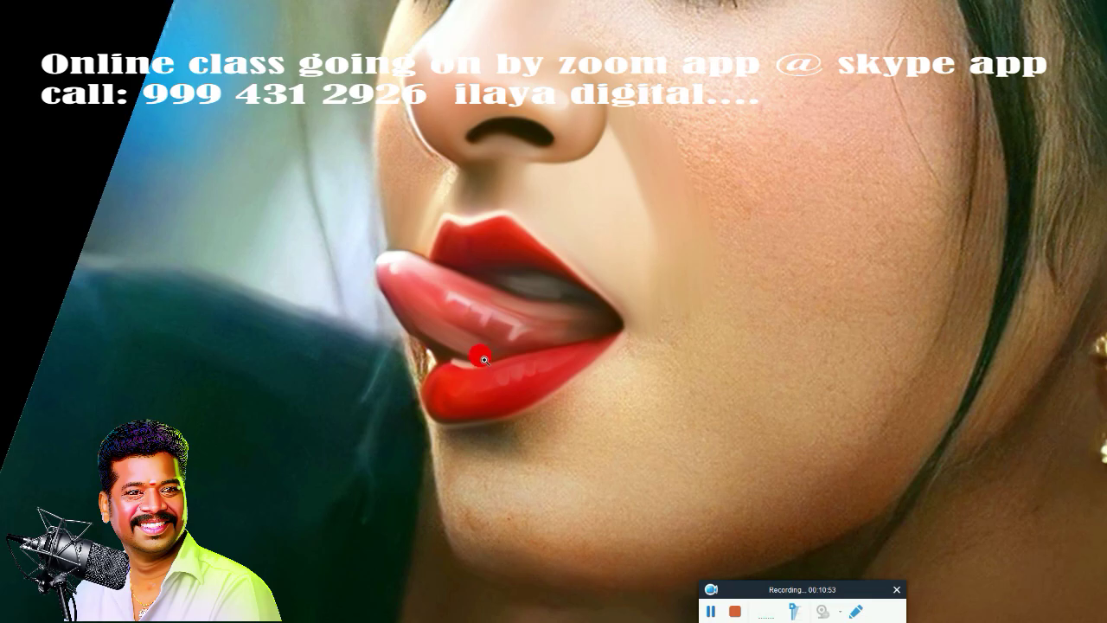
Step: Zoom in on the lips and extend the pen path down the face edge toward the tongue tip
mouse_move(483, 359)
left_mouse_down()
mouse_move(576, 414)
mouse_move(596, 242)
left_mouse_up()
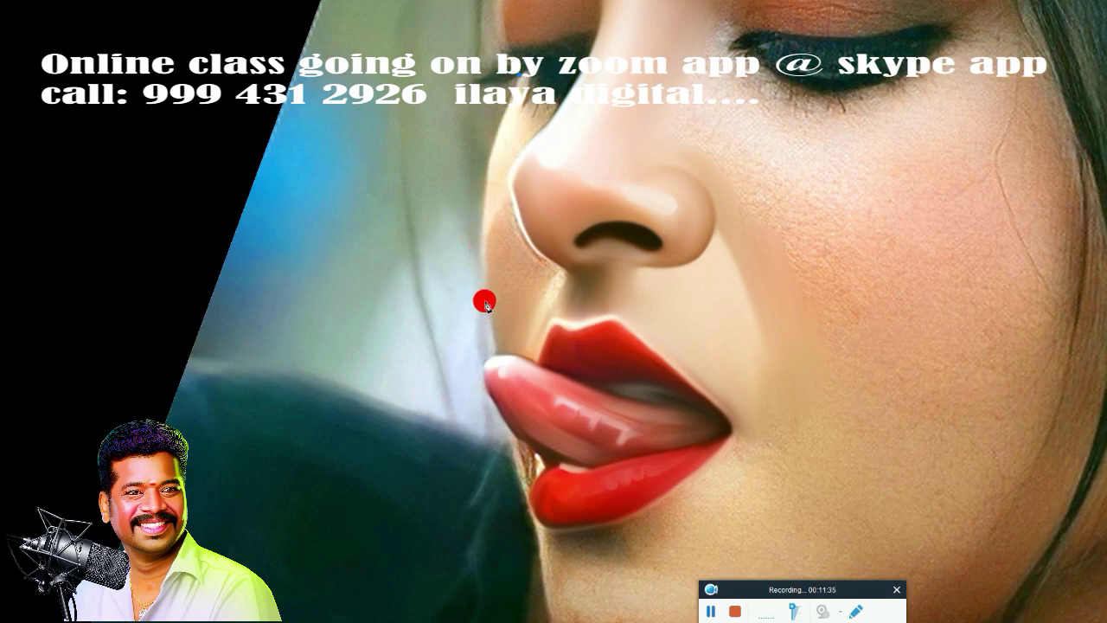
left_click_drag(485, 301, 502, 437)
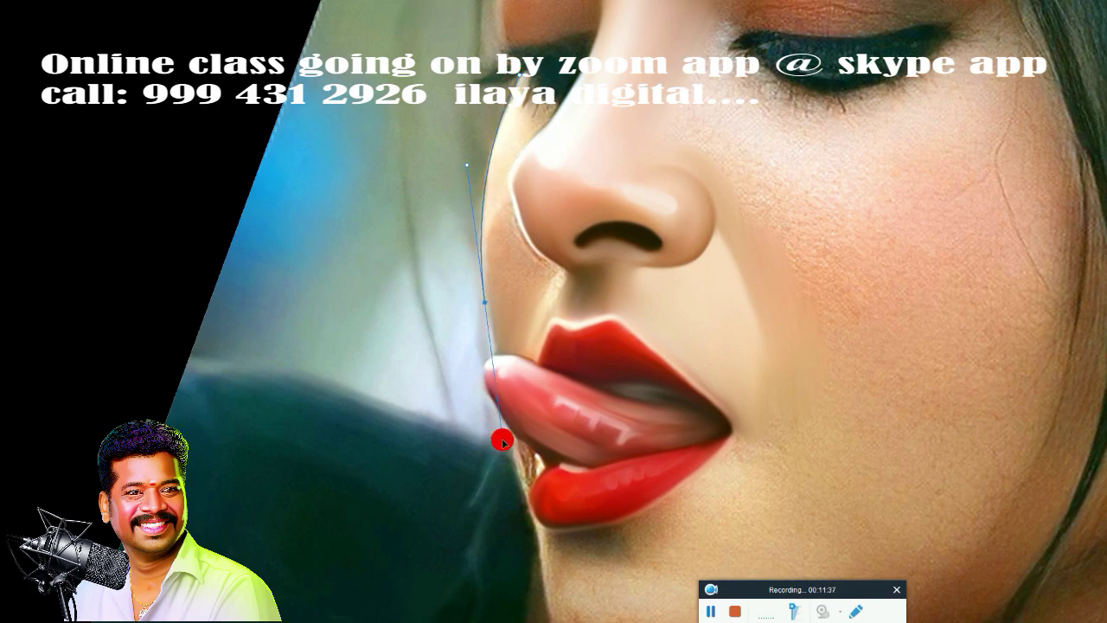
Step: Continue the pen path around the lower lip, down the chin and along the jawline
left_click(484, 301, "alt")
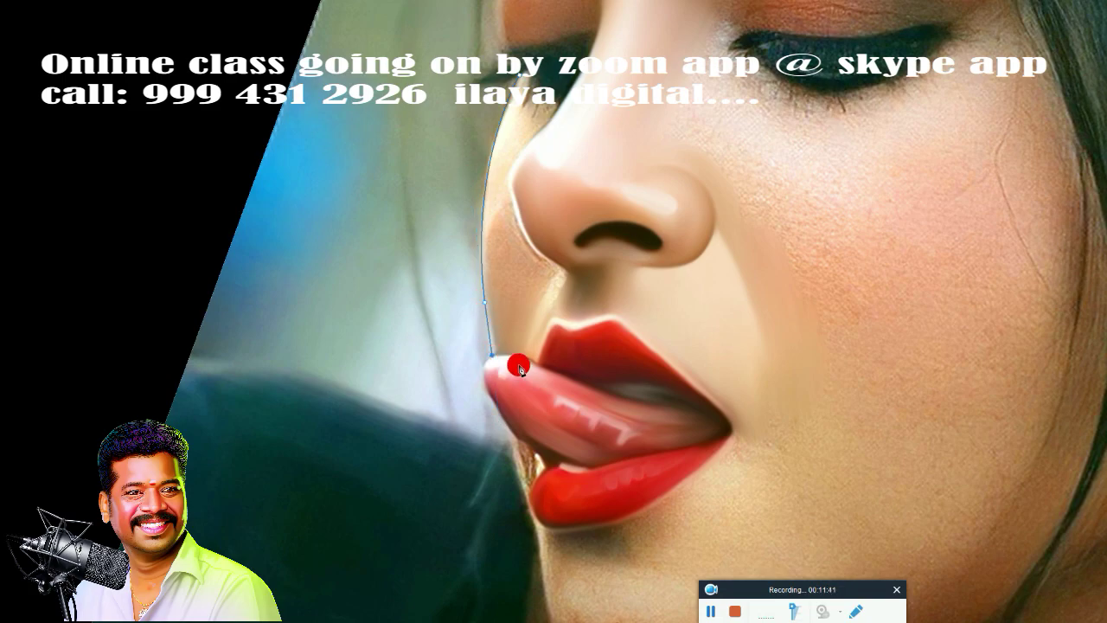
scroll(516, 365, "up", 2)
scroll(544, 371, "up", 3)
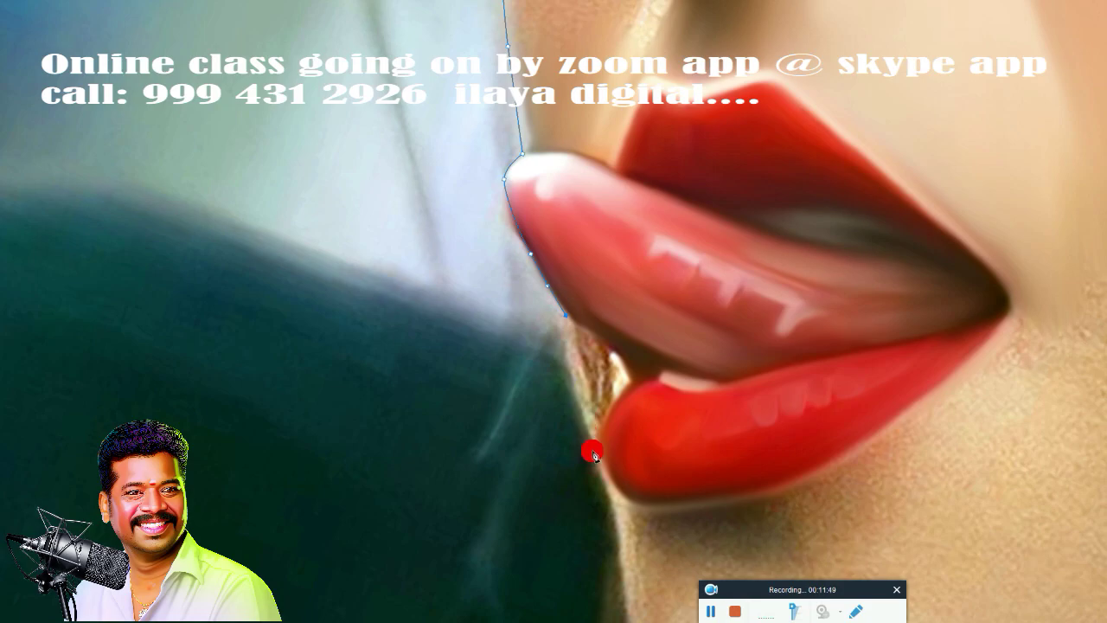
left_click_drag(594, 448, 601, 472)
scroll(598, 472, "down", 5)
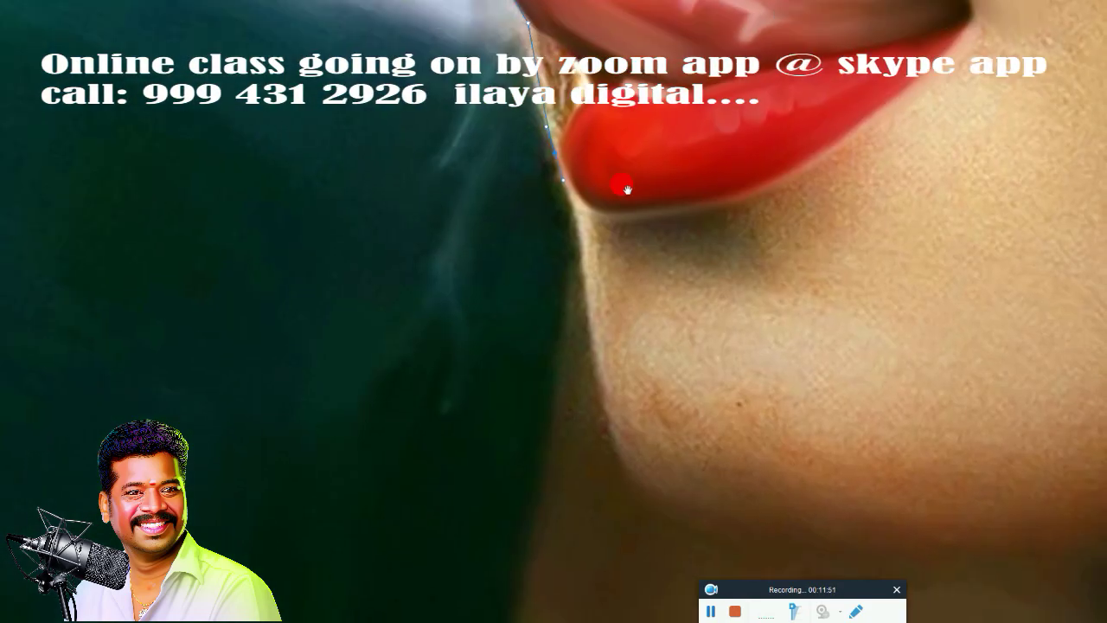
left_click_drag(579, 275, 585, 305)
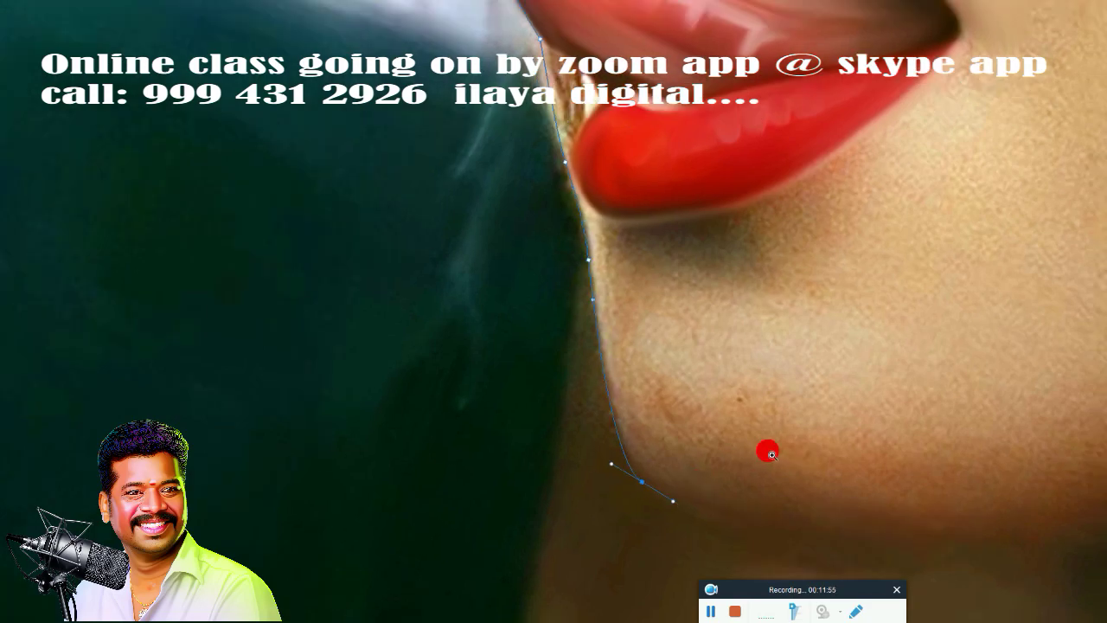
left_click_drag(768, 449, 566, 400)
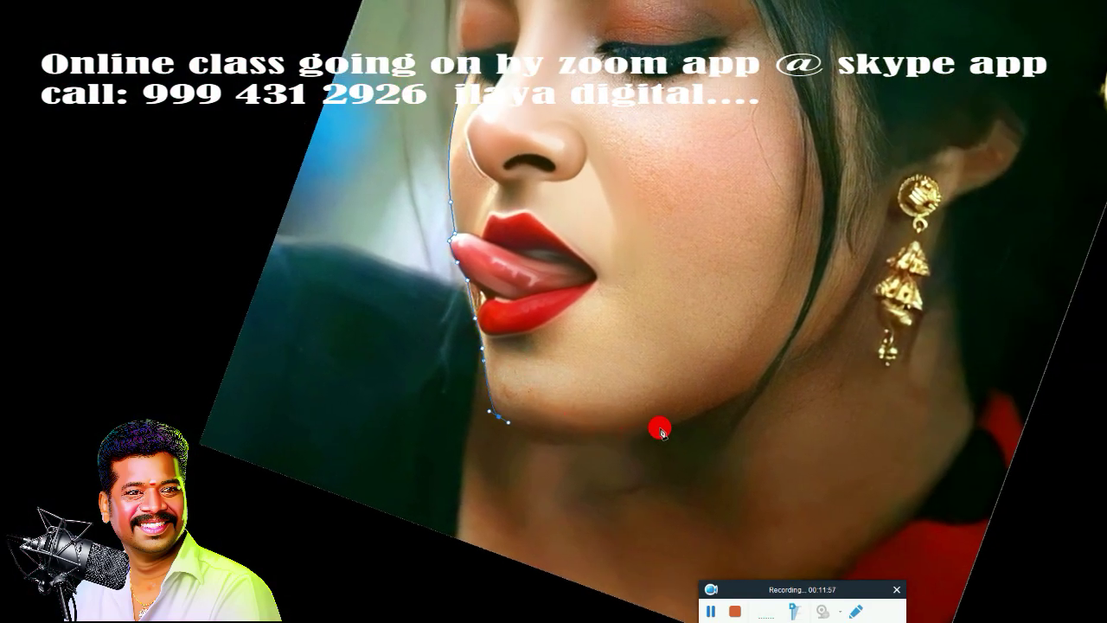
left_click_drag(660, 428, 753, 401)
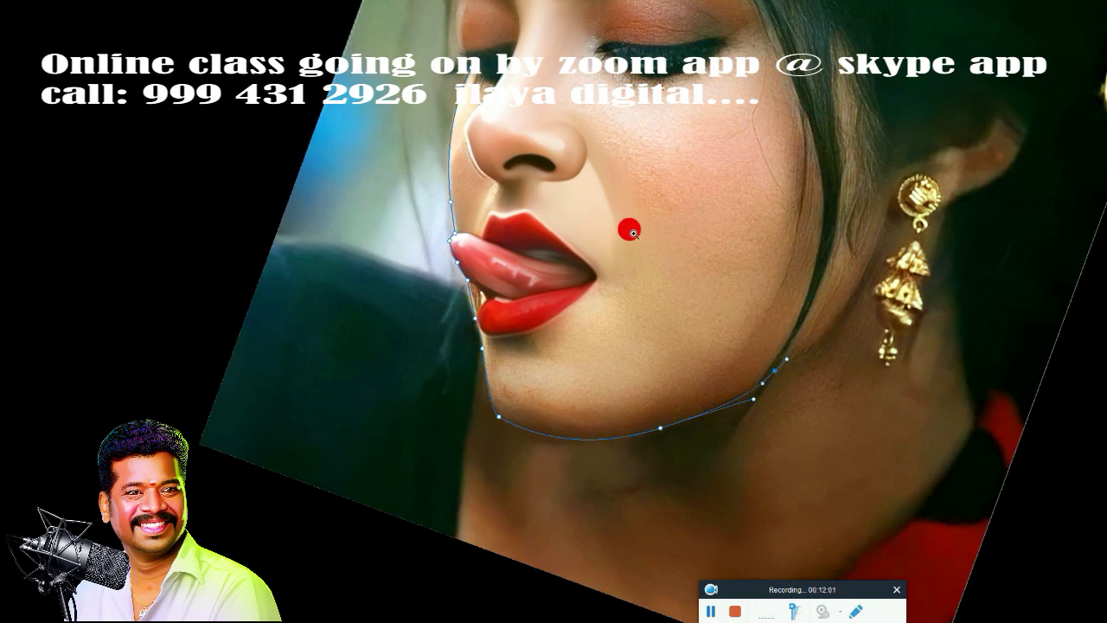
Step: Zoom in closer and run a straight path segment up the profile to the eye
scroll(630, 228, "up", 3)
left_click_drag(630, 217, 778, 291)
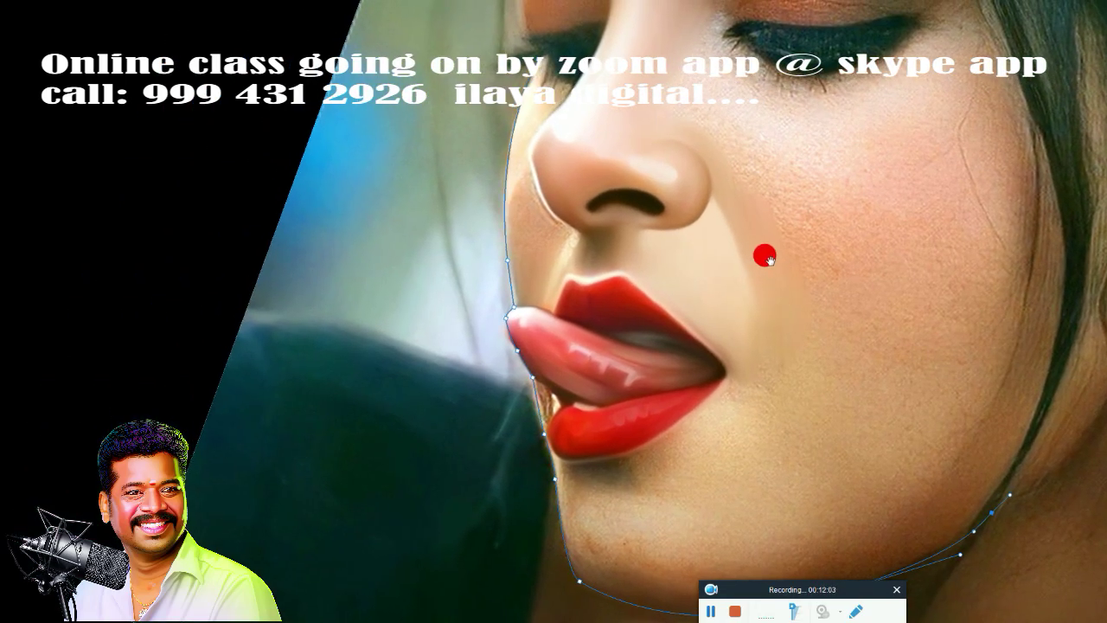
scroll(764, 256, "up", 1)
scroll(722, 192, "up", 2)
scroll(688, 169, "up", 2)
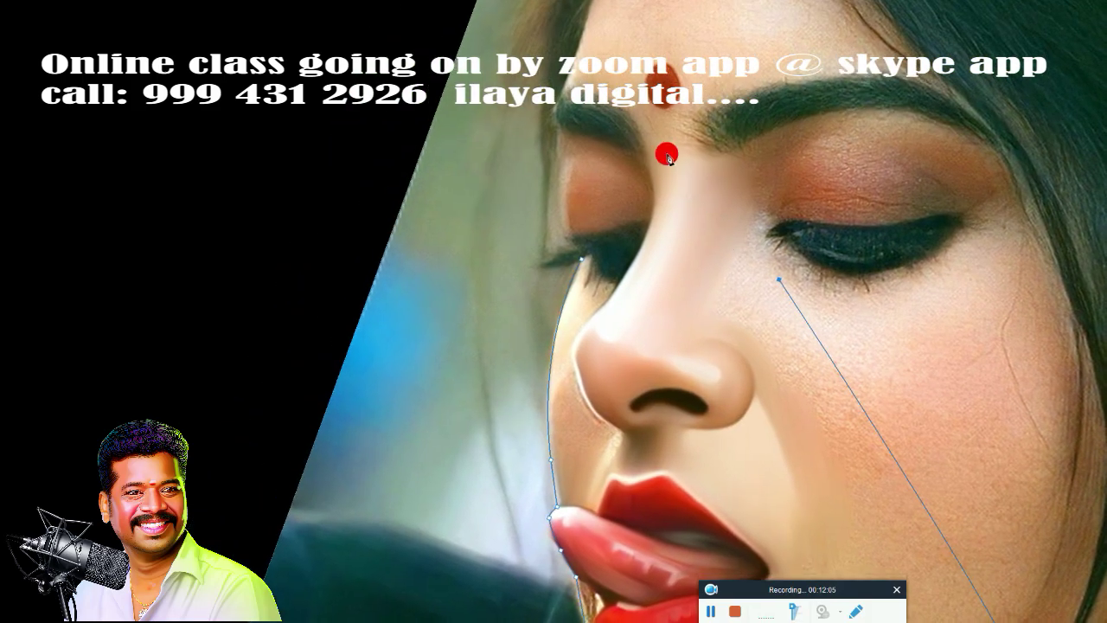
left_click(563, 87)
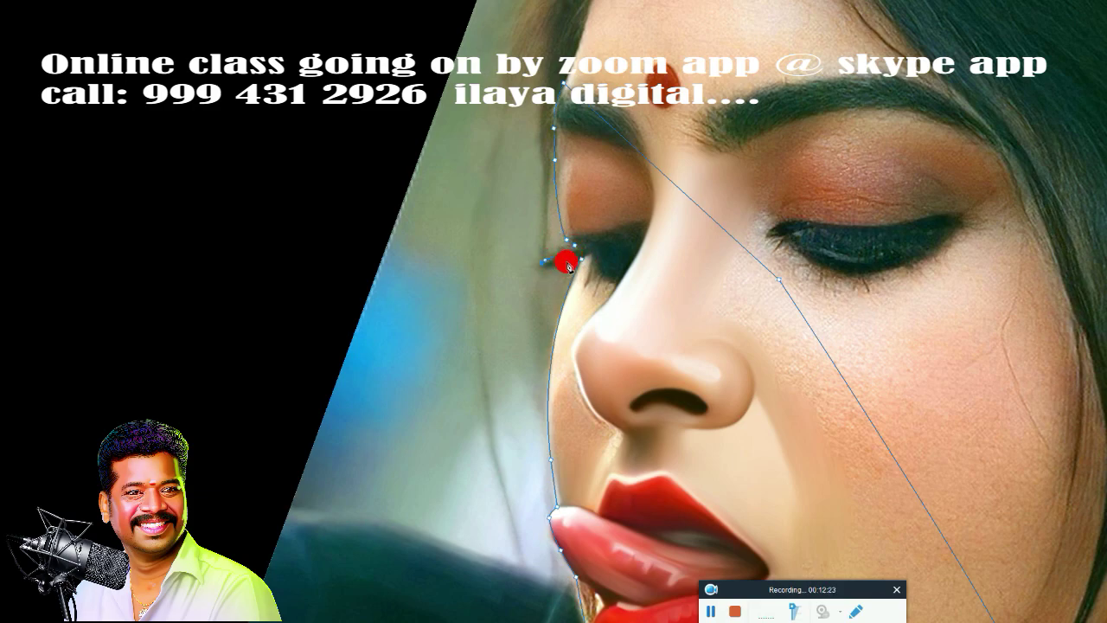
Step: Load the outline path as a selection and feather it by 2 pixels
key("ctrl+Return")
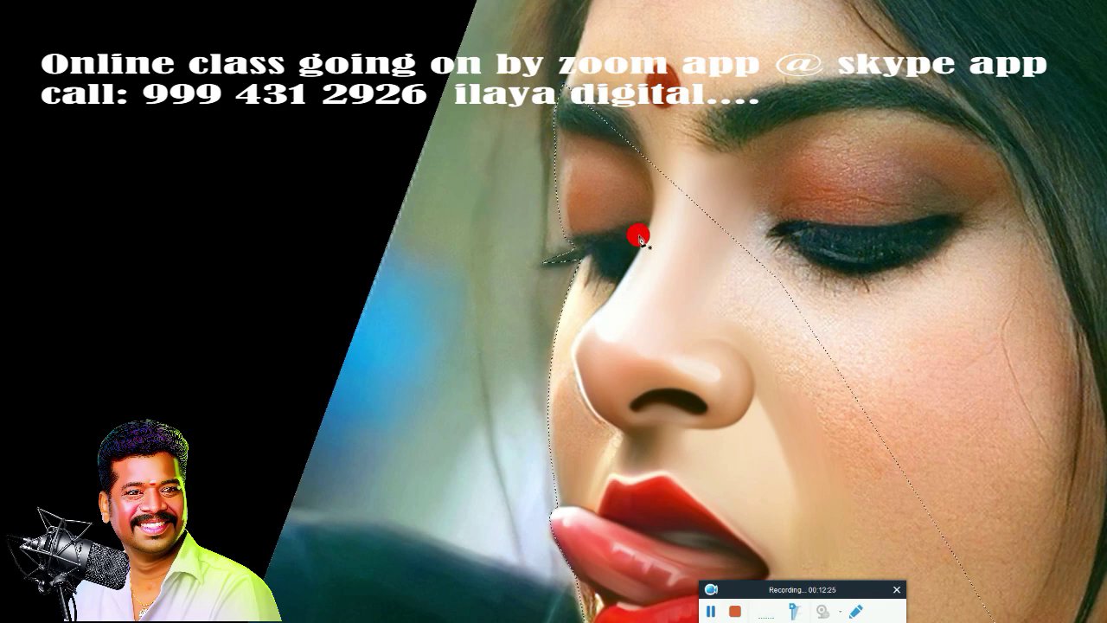
key("shift+F6")
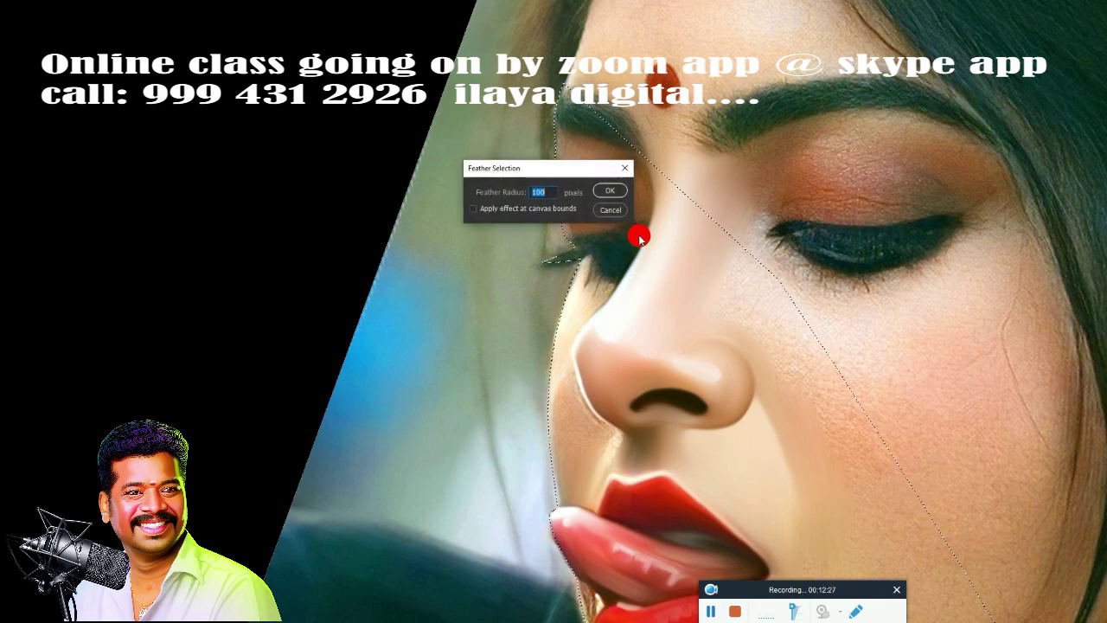
type("2")
key("Return")
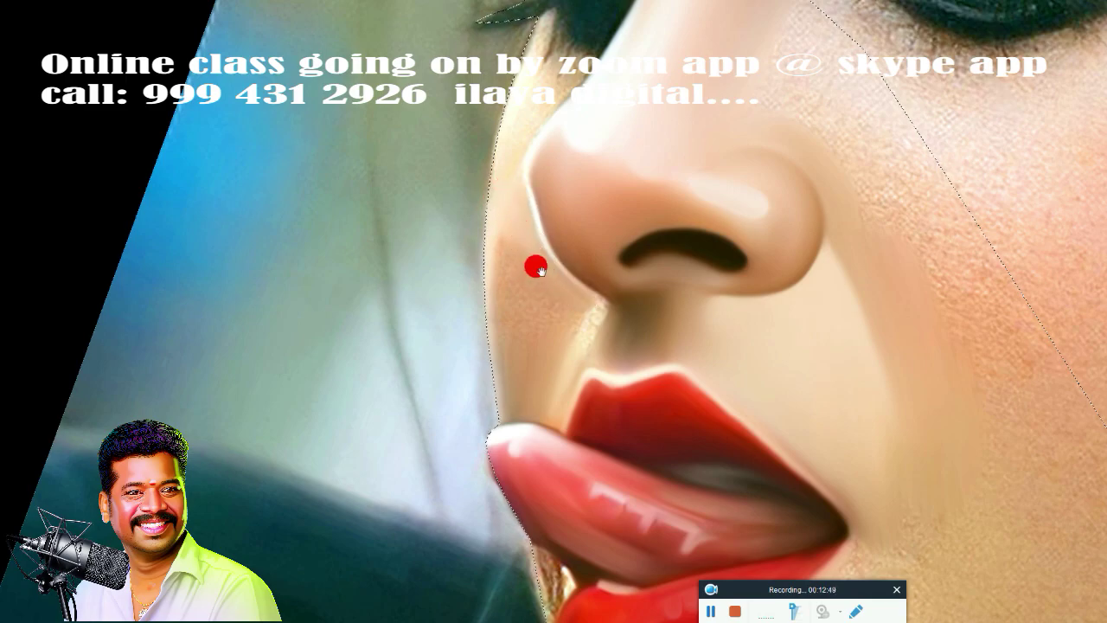
Step: Smudge the freckled cheek beside the nose smooth, blending down toward the lip edge
scroll(536, 268, "up", 3)
scroll(605, 277, "down", 2)
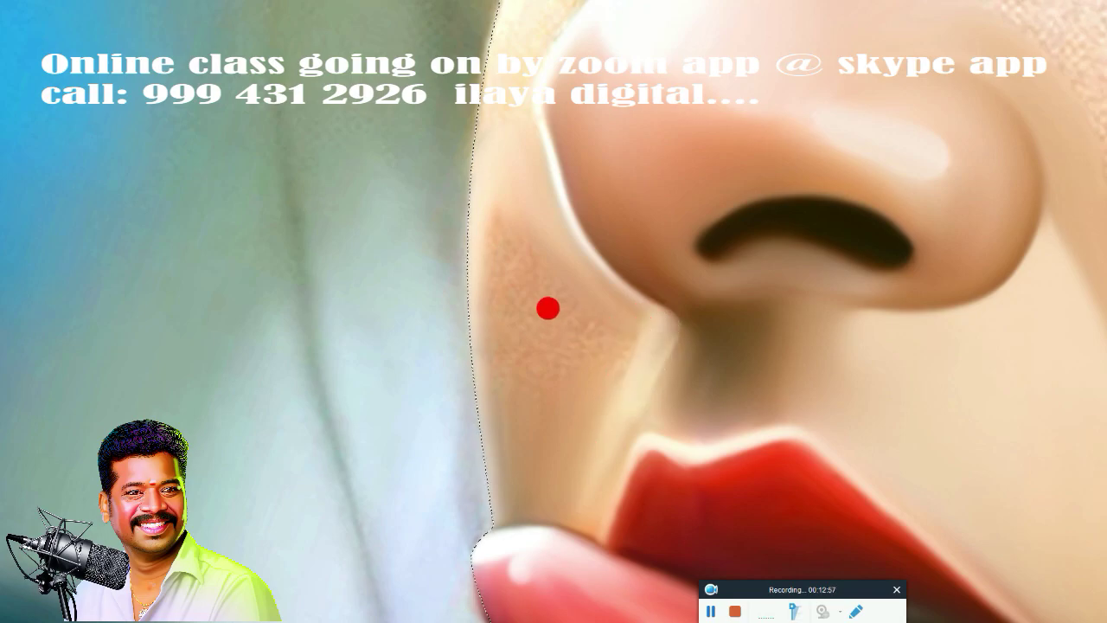
mouse_move(479, 217)
left_mouse_down()
mouse_move(554, 292)
mouse_move(470, 326)
mouse_move(482, 420)
mouse_move(502, 373)
mouse_move(521, 418)
mouse_move(560, 339)
mouse_move(682, 323)
mouse_move(630, 403)
mouse_move(555, 443)
left_mouse_up()
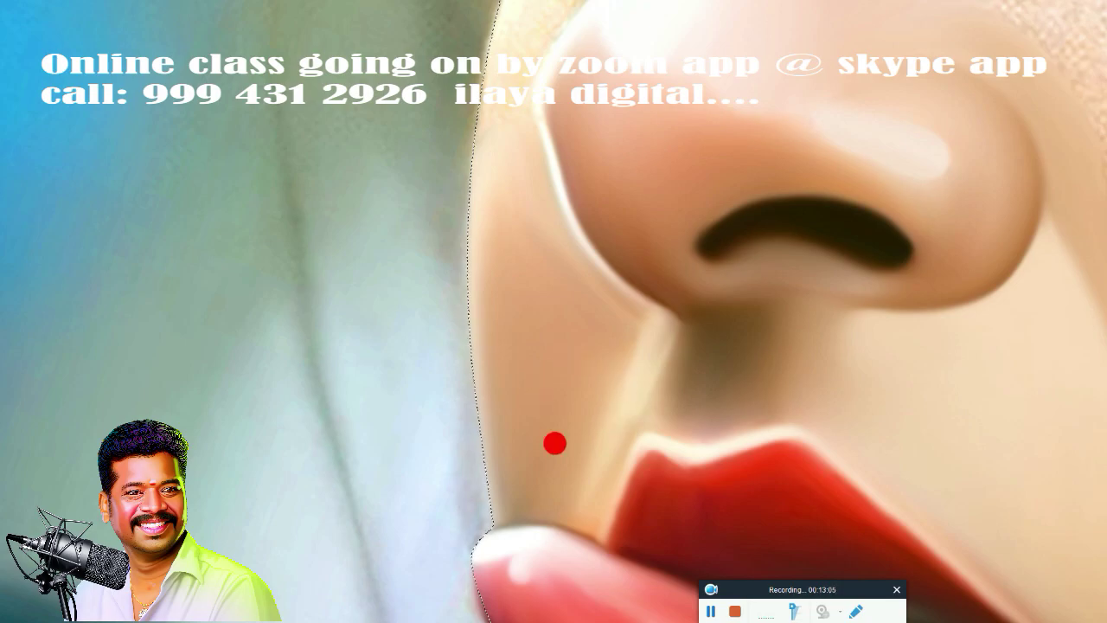
left_click_drag(527, 538, 528, 528)
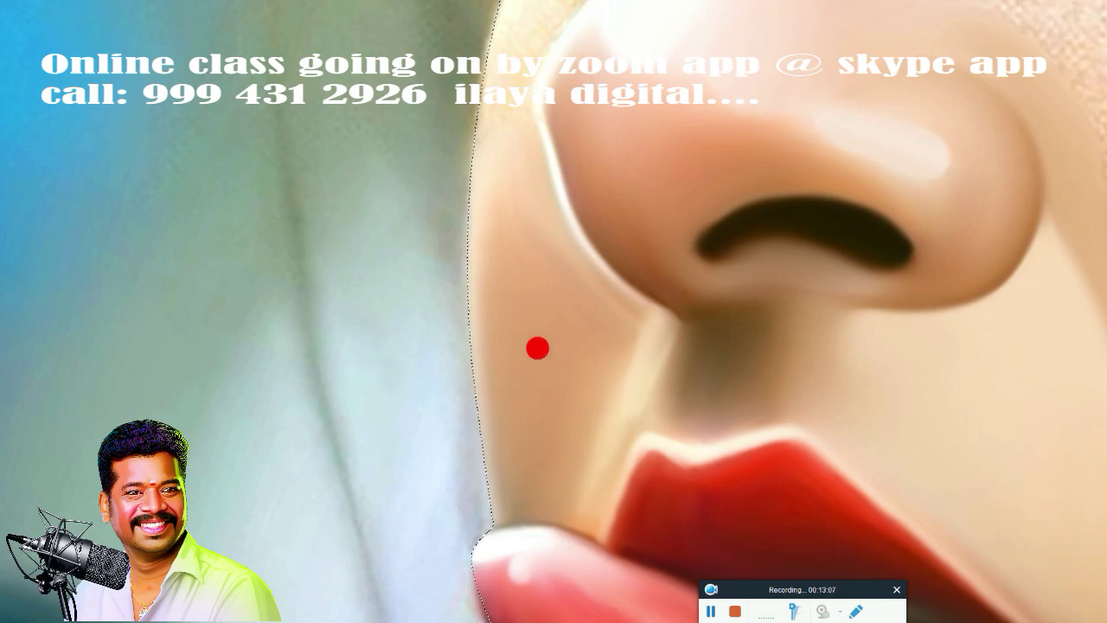
scroll(493, 303, "up", 5)
Step: Smudge along the side of the nose and across the nearby lashes into smooth skin
left_click_drag(494, 398, 496, 377)
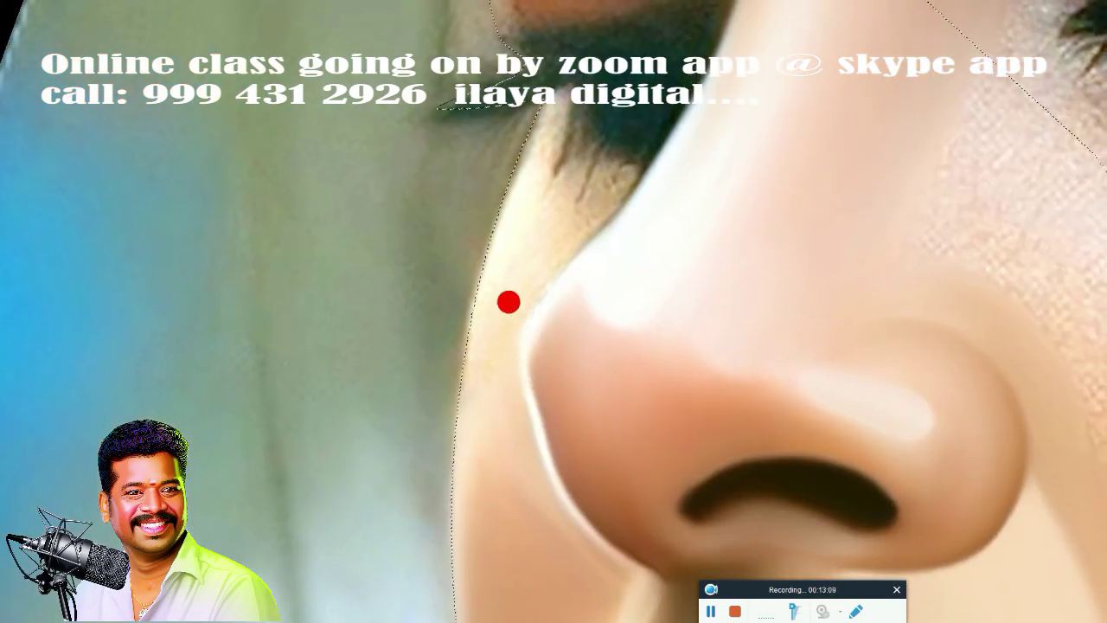
left_click_drag(524, 265, 580, 198)
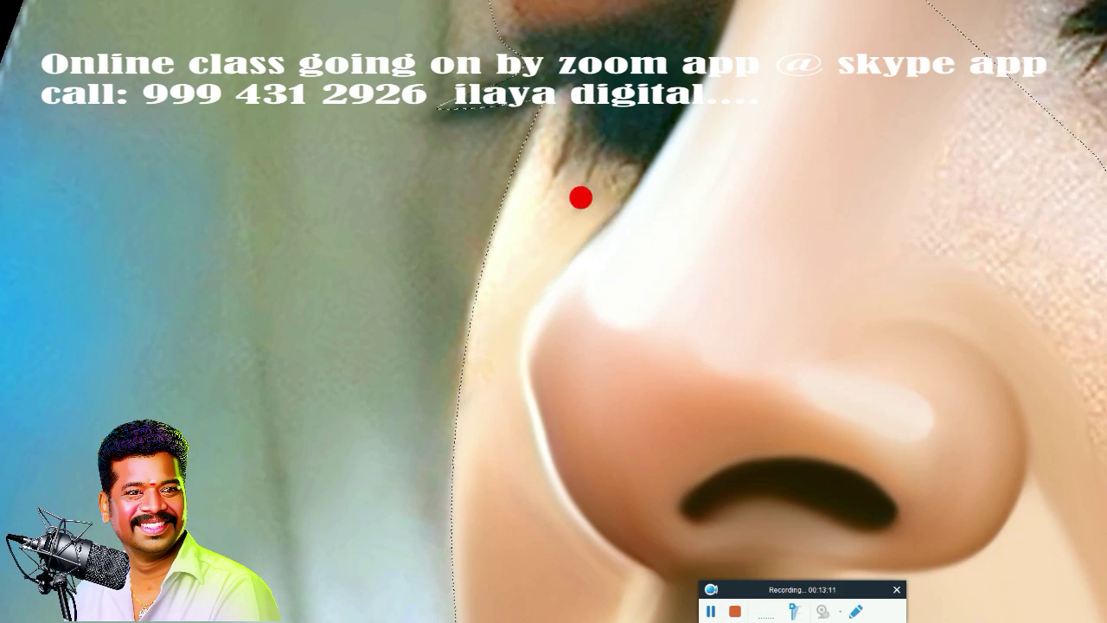
mouse_move(615, 161)
left_mouse_down()
mouse_move(529, 273)
mouse_move(587, 190)
left_mouse_up()
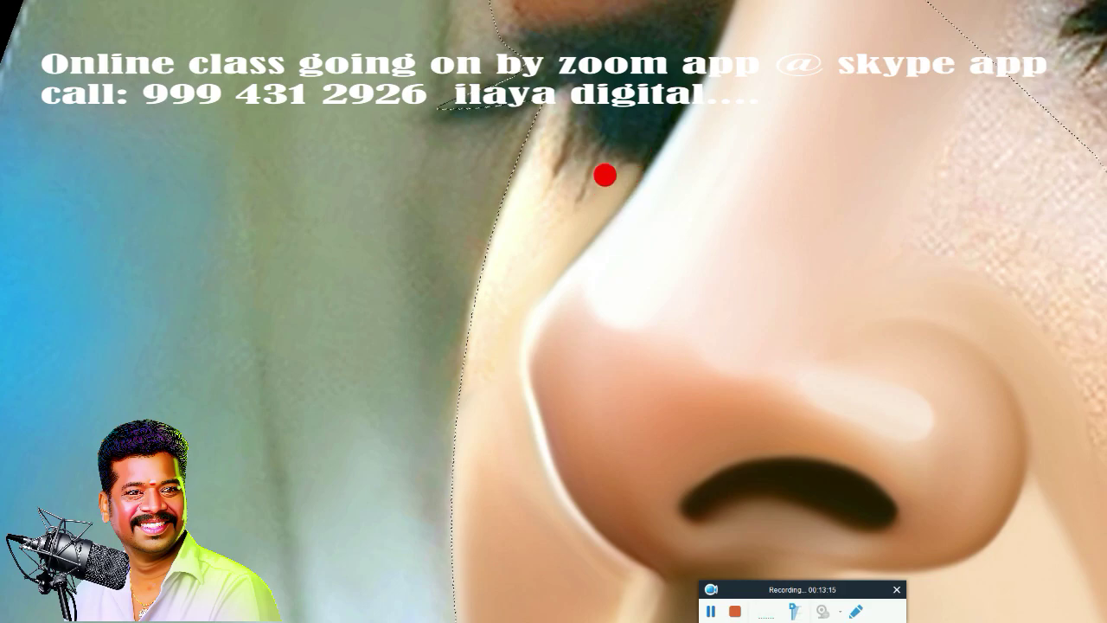
left_click_drag(522, 285, 473, 391)
mouse_move(531, 259)
left_mouse_down()
mouse_move(547, 227)
mouse_move(536, 208)
mouse_move(558, 160)
mouse_move(581, 176)
mouse_move(537, 157)
left_mouse_up()
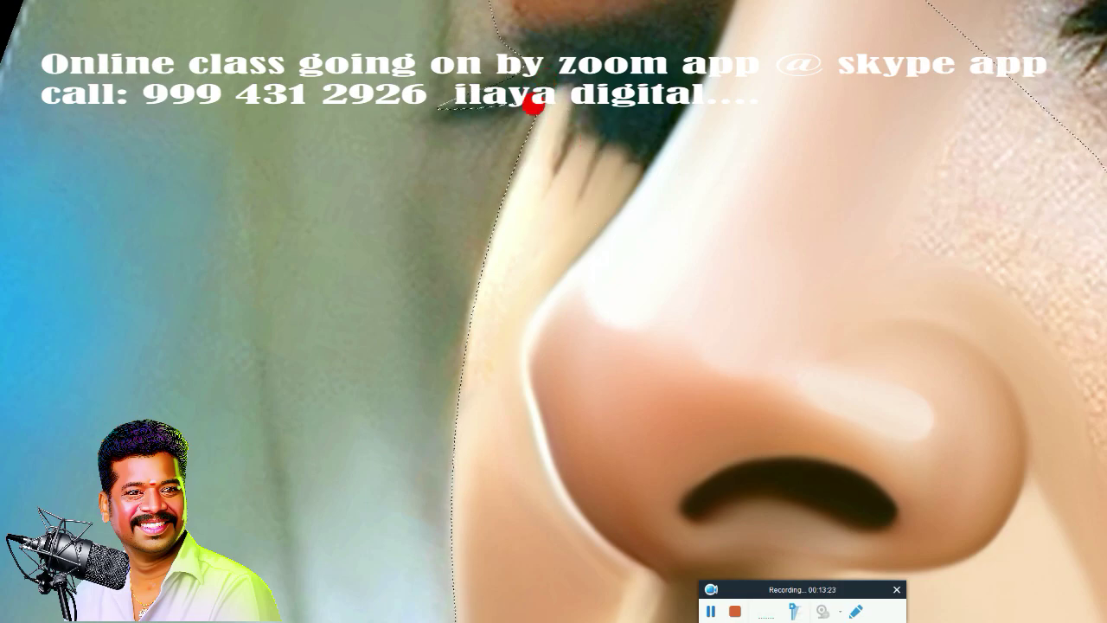
mouse_move(524, 194)
left_mouse_down()
mouse_move(568, 170)
mouse_move(585, 141)
mouse_move(588, 175)
mouse_move(648, 109)
mouse_move(578, 198)
mouse_move(626, 178)
mouse_move(607, 211)
mouse_move(671, 108)
mouse_move(537, 273)
left_mouse_up()
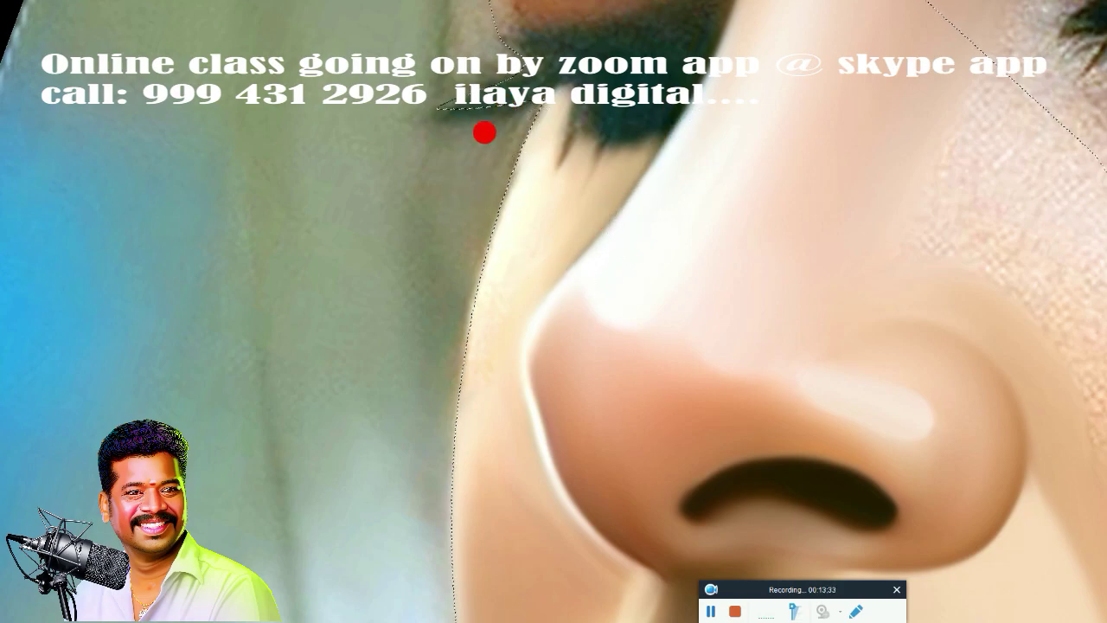
mouse_move(484, 132)
left_mouse_down()
mouse_move(463, 208)
mouse_move(470, 270)
left_mouse_up()
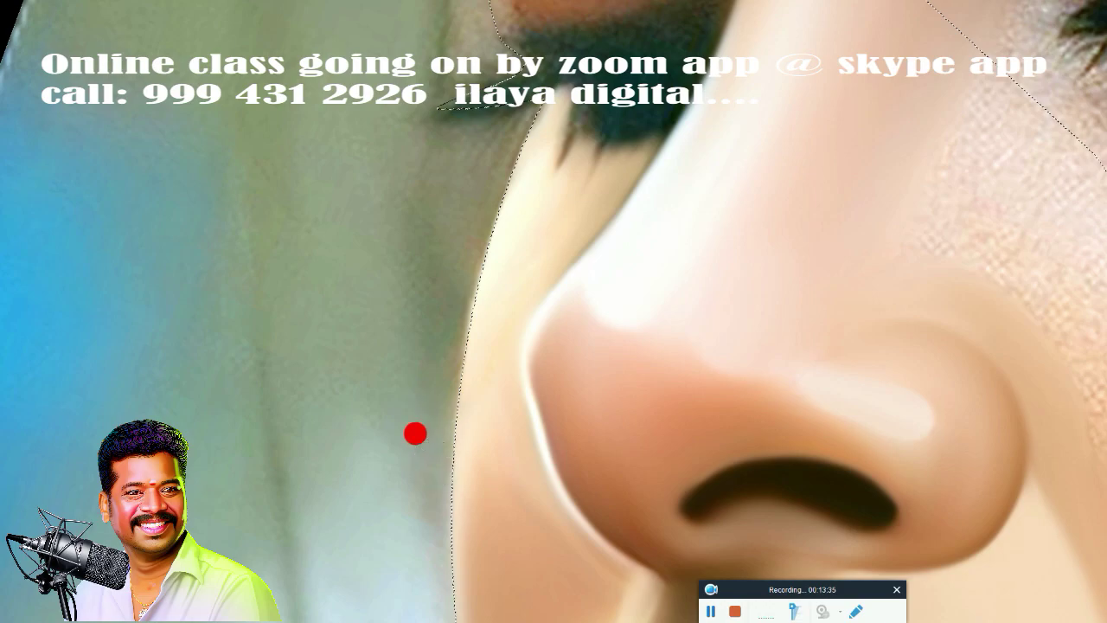
left_click_drag(415, 433, 511, 47)
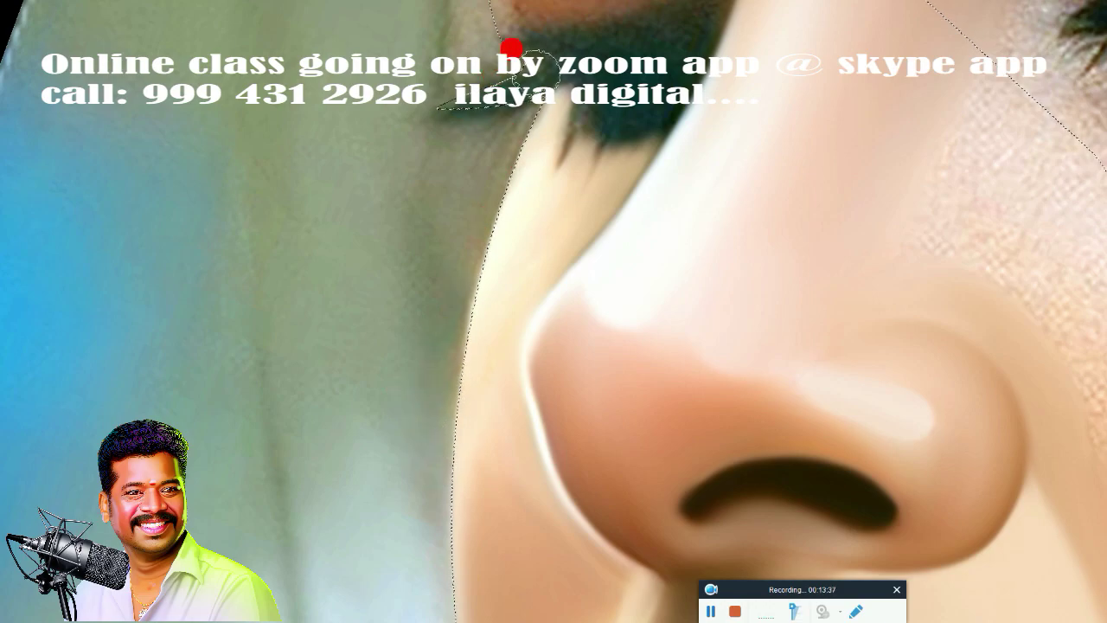
mouse_move(511, 47)
left_mouse_down()
mouse_move(412, 89)
mouse_move(502, 314)
mouse_move(489, 371)
mouse_move(556, 325)
mouse_move(439, 356)
mouse_move(526, 348)
mouse_move(522, 403)
mouse_move(554, 354)
mouse_move(538, 444)
mouse_move(533, 395)
mouse_move(513, 440)
mouse_move(539, 445)
mouse_move(535, 456)
mouse_move(600, 389)
mouse_move(615, 389)
mouse_move(595, 405)
mouse_move(623, 317)
mouse_move(655, 298)
mouse_move(632, 338)
mouse_move(583, 381)
mouse_move(532, 370)
mouse_move(497, 424)
mouse_move(494, 472)
mouse_move(583, 411)
mouse_move(563, 425)
mouse_move(559, 455)
mouse_move(593, 432)
mouse_move(573, 427)
left_mouse_up()
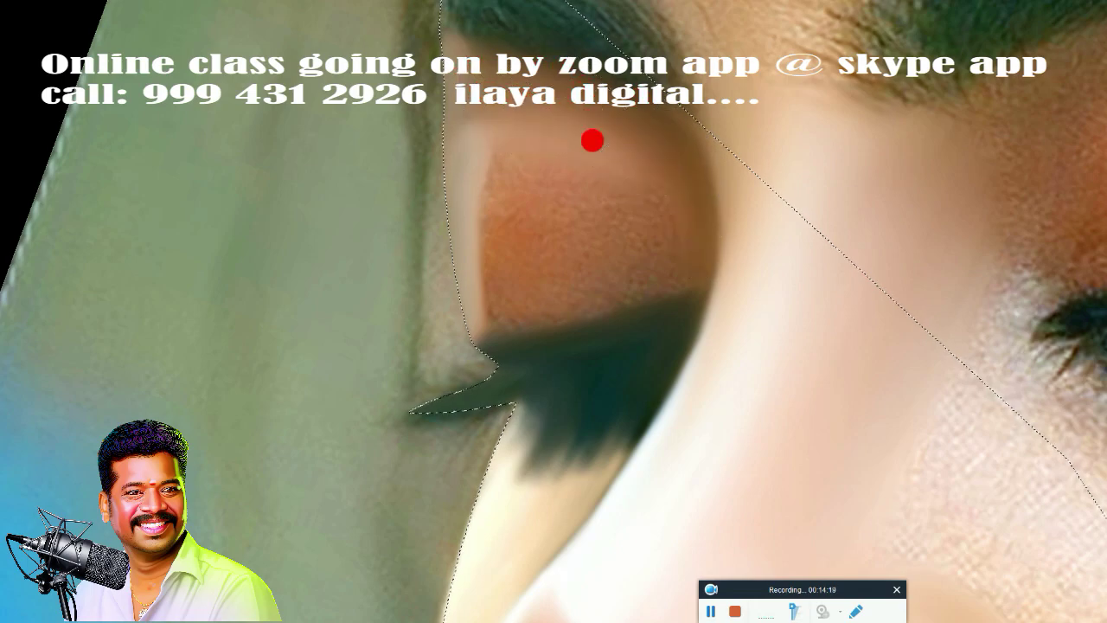
Step: Smudge the eyelid skin and soften its edge strip down to the corner
mouse_move(477, 221)
left_mouse_down()
mouse_move(556, 247)
mouse_move(579, 145)
mouse_move(627, 210)
mouse_move(559, 230)
mouse_move(654, 257)
mouse_move(504, 292)
mouse_move(475, 321)
mouse_move(549, 308)
mouse_move(506, 316)
mouse_move(449, 305)
mouse_move(481, 340)
mouse_move(456, 330)
mouse_move(465, 157)
left_mouse_up()
mouse_move(470, 116)
left_mouse_down()
mouse_move(470, 299)
mouse_move(414, 322)
left_mouse_up()
left_click_drag(427, 264, 420, 99)
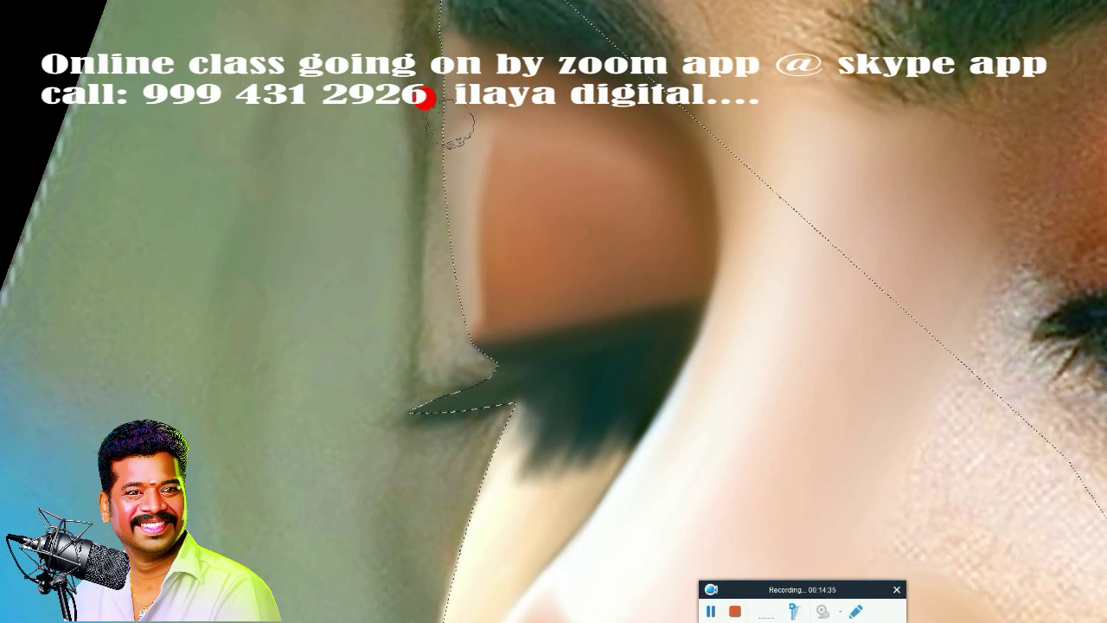
Step: Pan up to the eyebrow and bindi, then zoom out to show the whole face
scroll(509, 227, "up", 3)
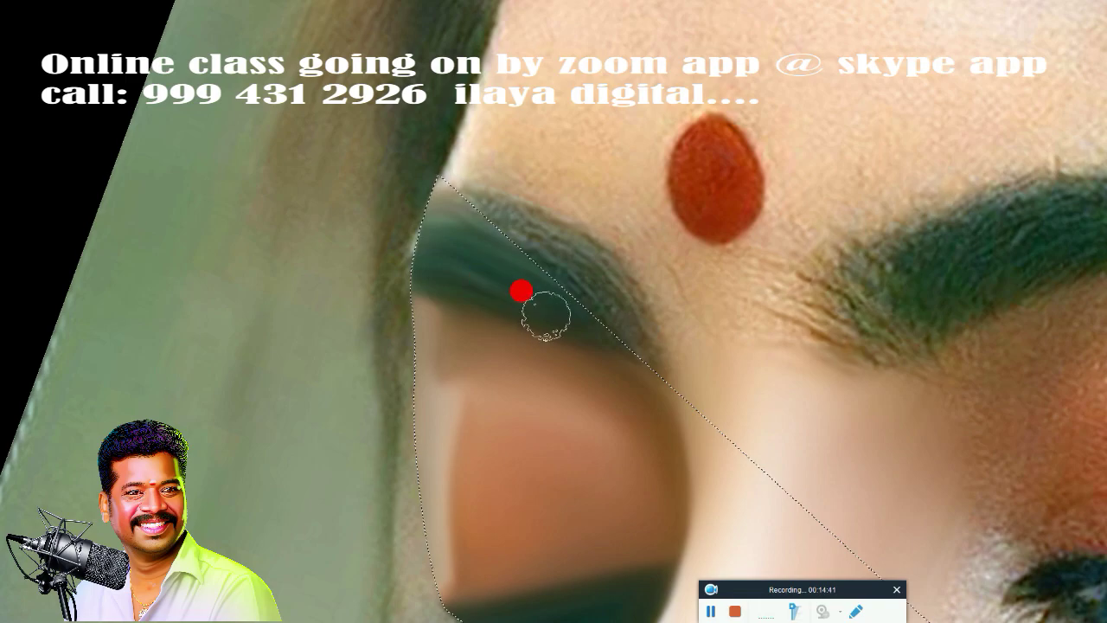
left_click_drag(509, 271, 475, 431)
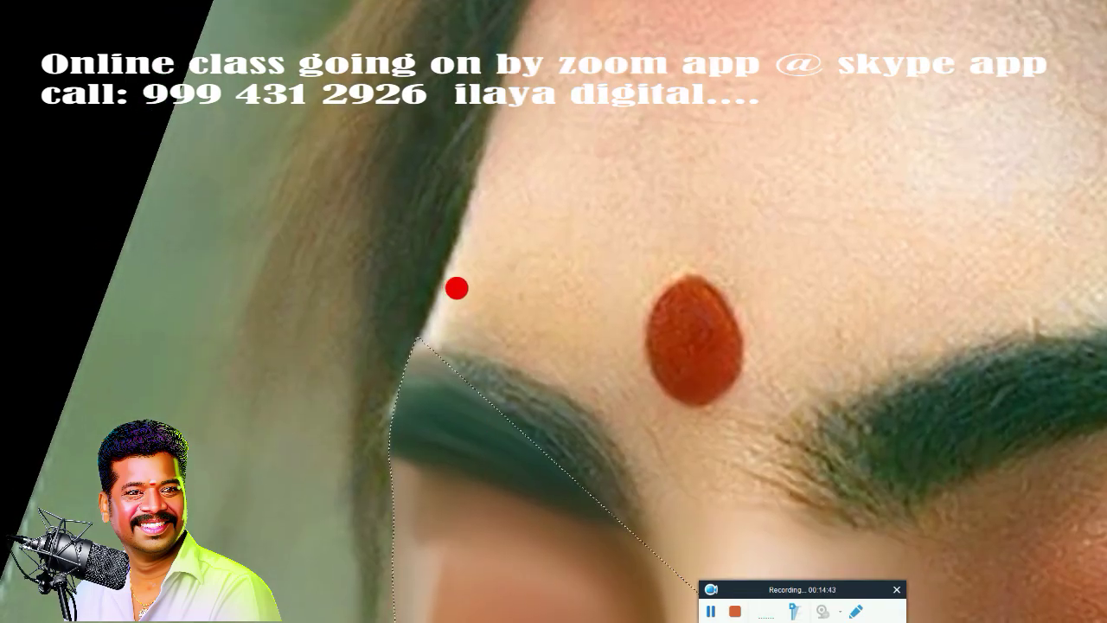
scroll(526, 106, "down", 2)
scroll(586, 277, "down", 1)
Step: Soften the shadow under the lower lip and smooth the skin along the jawline
scroll(554, 190, "down", 5)
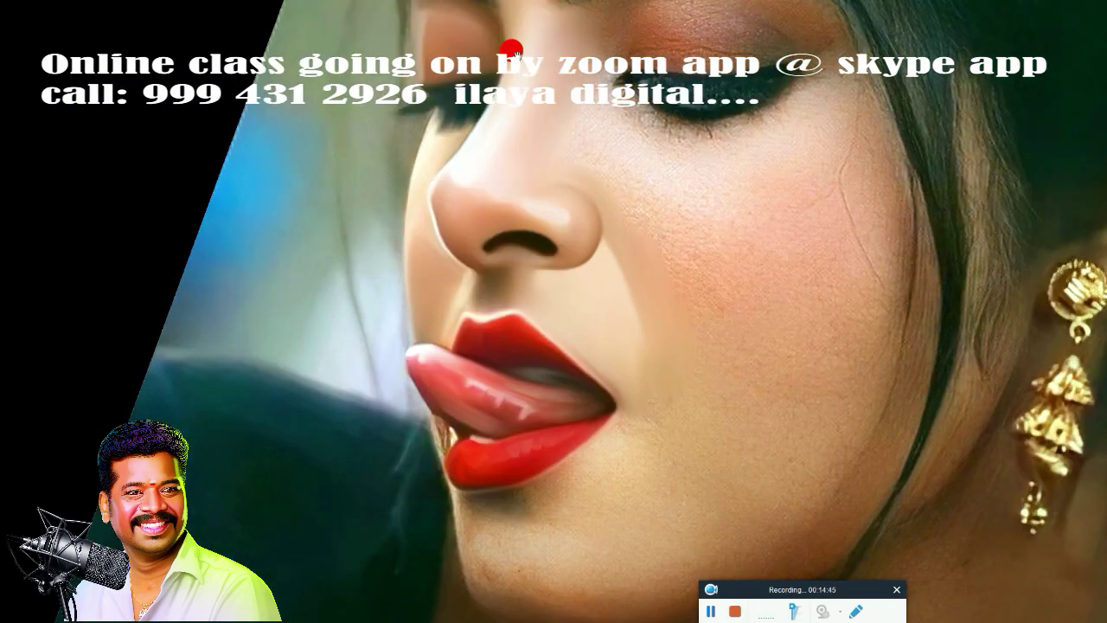
scroll(521, 156, "down", 2)
scroll(467, 221, "up", 1)
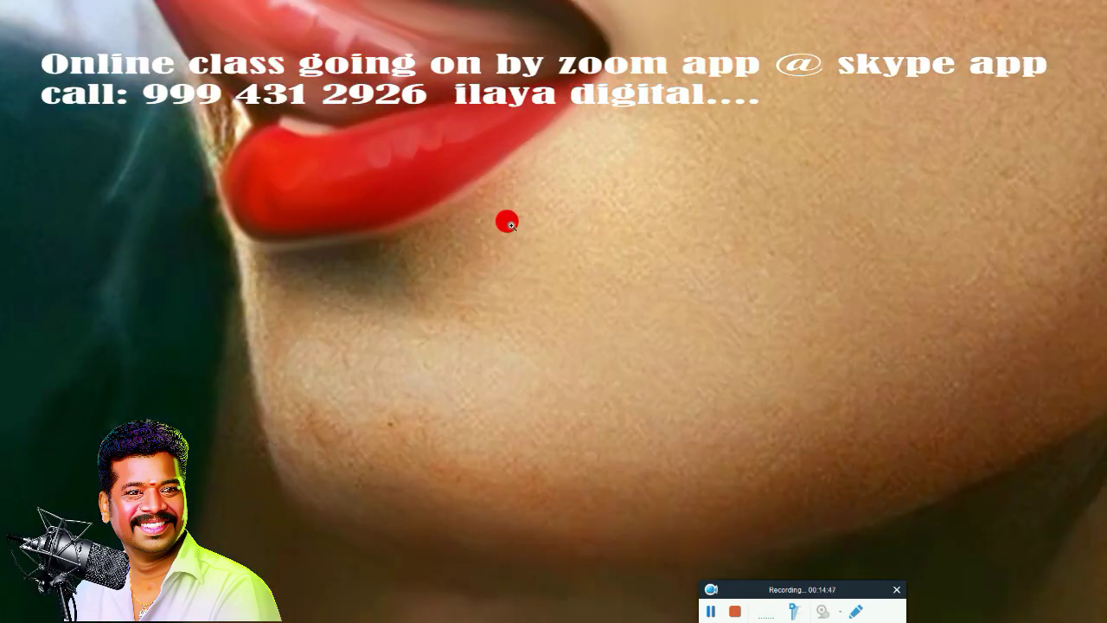
scroll(507, 148, "up", 1)
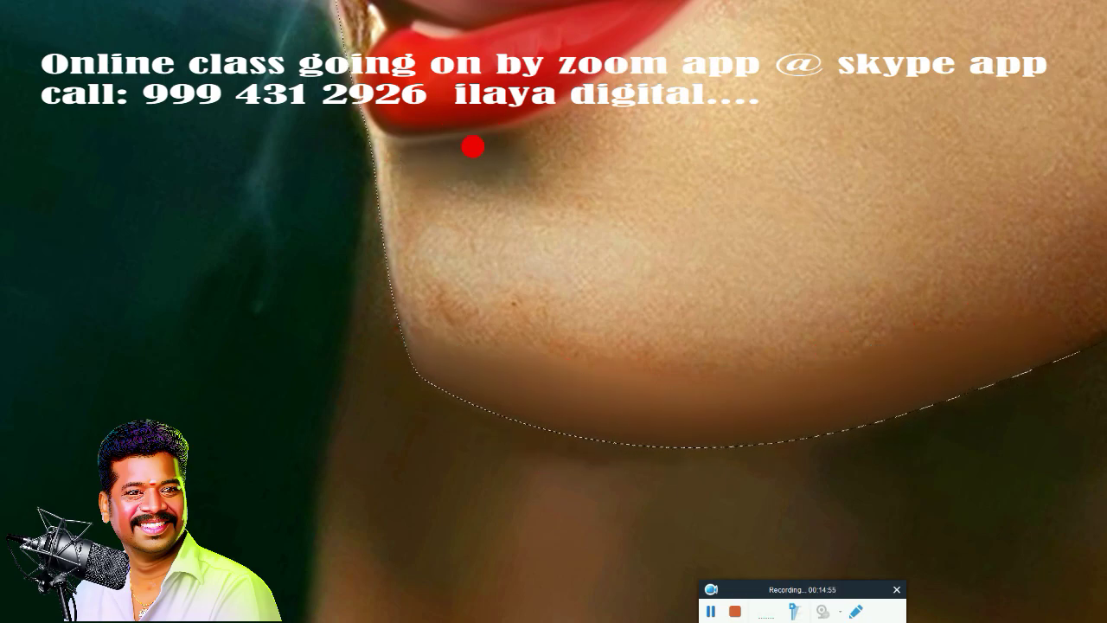
mouse_move(472, 147)
left_mouse_down()
mouse_move(457, 153)
mouse_move(541, 111)
mouse_move(613, 135)
mouse_move(507, 121)
mouse_move(578, 117)
mouse_move(516, 202)
mouse_move(493, 198)
mouse_move(518, 218)
mouse_move(437, 199)
mouse_move(413, 248)
mouse_move(489, 277)
mouse_move(421, 293)
mouse_move(358, 161)
left_mouse_up()
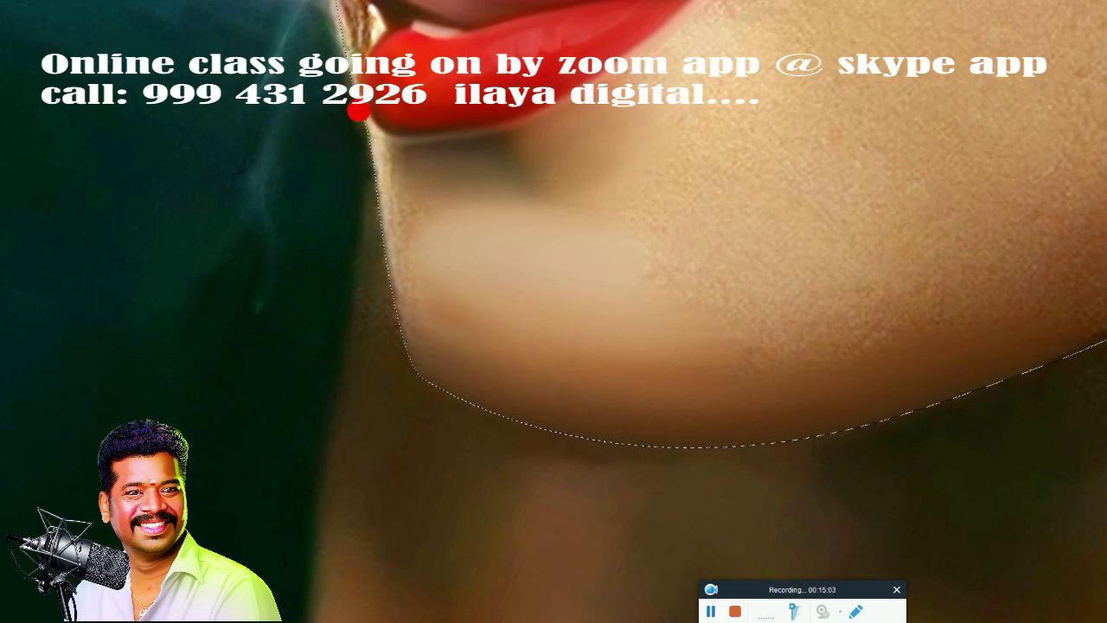
mouse_move(373, 249)
left_mouse_down()
mouse_move(363, 178)
mouse_move(380, 303)
mouse_move(371, 217)
mouse_move(412, 351)
mouse_move(391, 328)
mouse_move(406, 324)
mouse_move(511, 378)
mouse_move(383, 239)
mouse_move(403, 302)
mouse_move(407, 230)
mouse_move(501, 334)
mouse_move(537, 311)
mouse_move(598, 364)
mouse_move(319, 337)
mouse_move(361, 277)
mouse_move(340, 184)
left_mouse_up()
Step: Blend the jaw edge, lower-lip edge and chin shadow, then fit the image with Ctrl+0
scroll(386, 334, "down", 3)
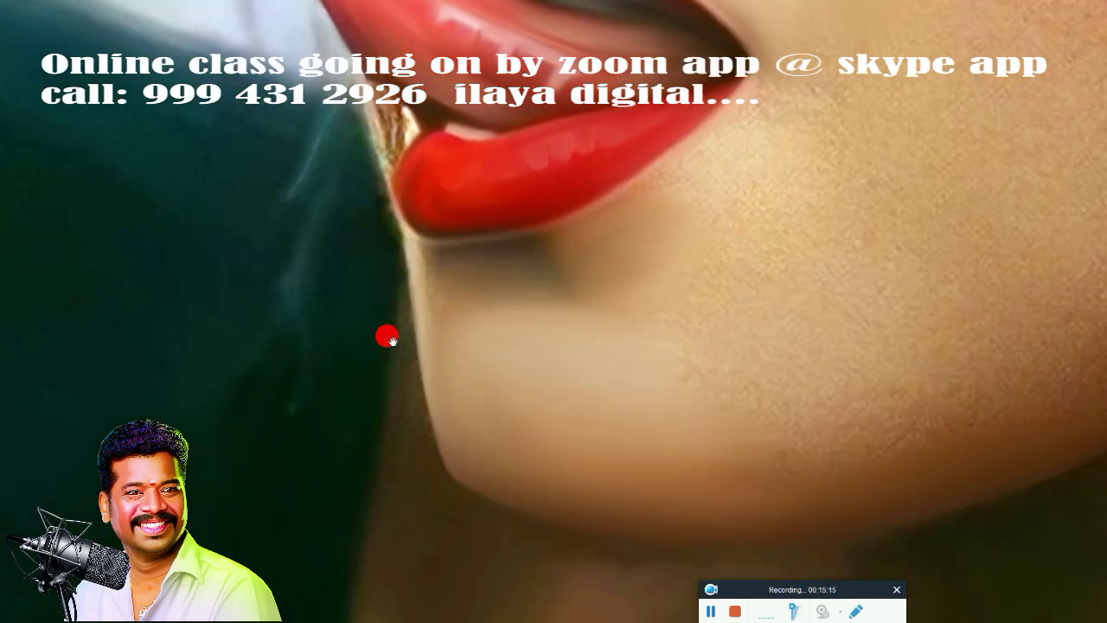
scroll(440, 367, "up", 2)
mouse_move(443, 324)
left_mouse_down()
mouse_move(400, 141)
mouse_move(465, 343)
left_mouse_up()
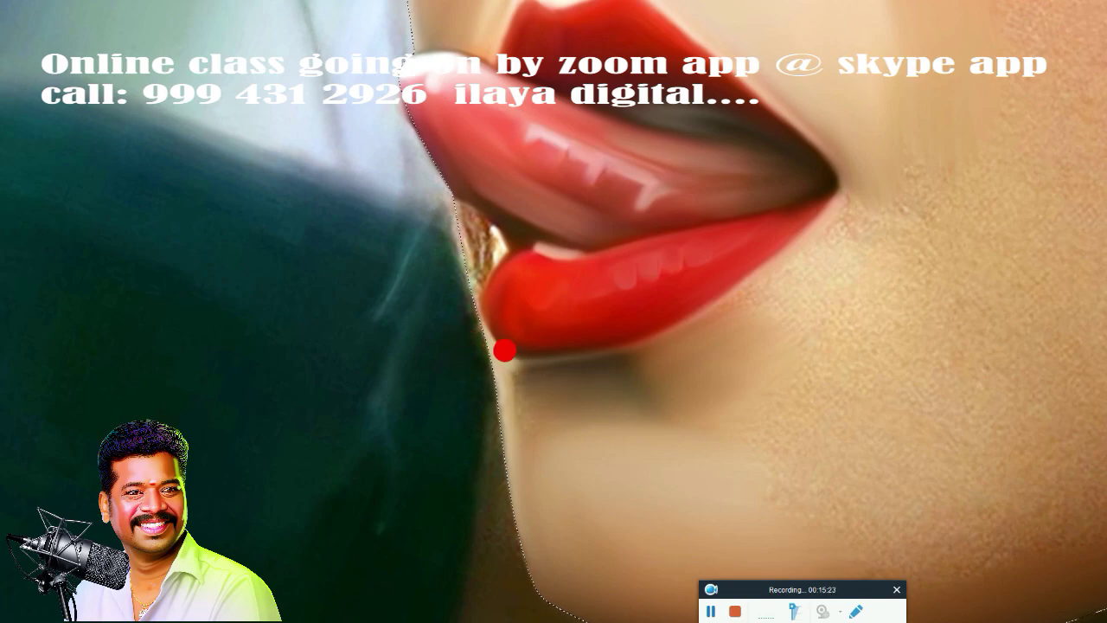
left_click_drag(517, 354, 567, 353)
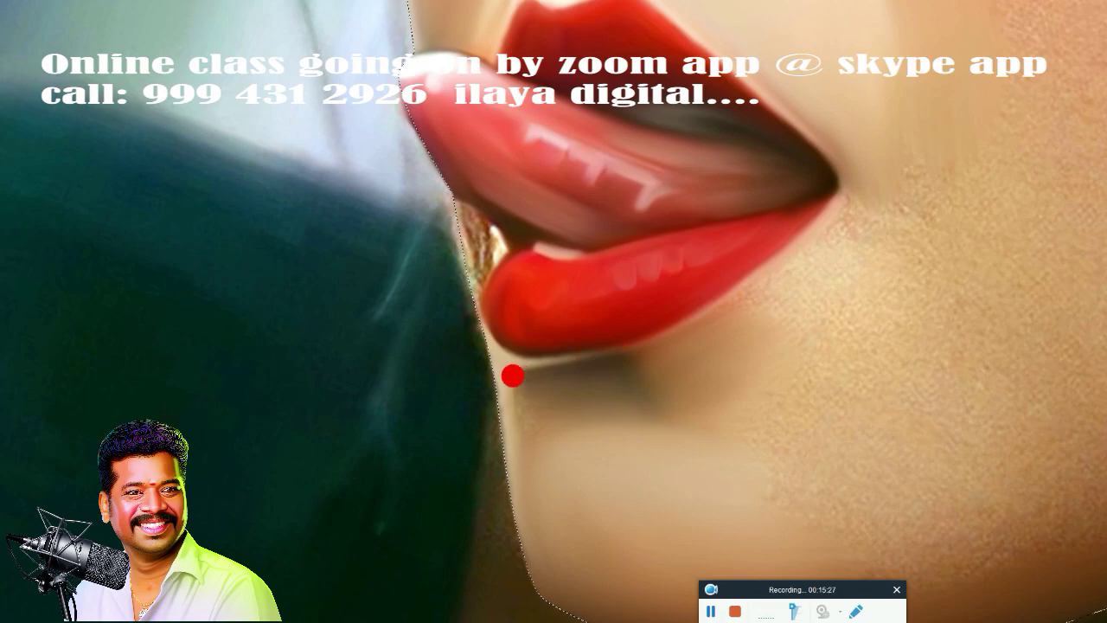
left_click_drag(517, 384, 525, 436)
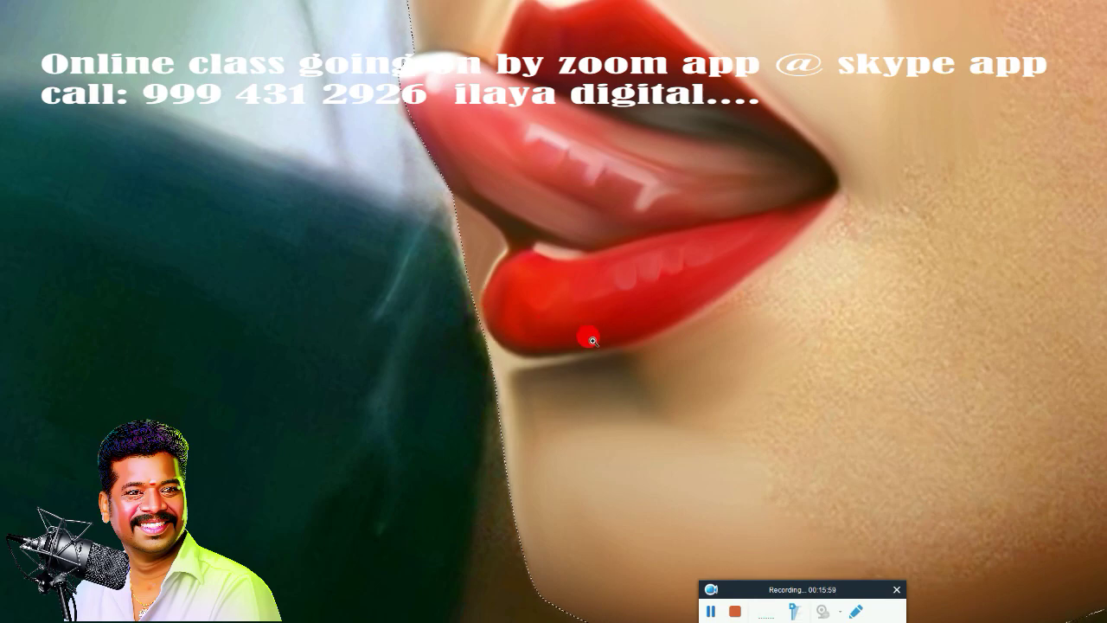
key("ctrl+0")
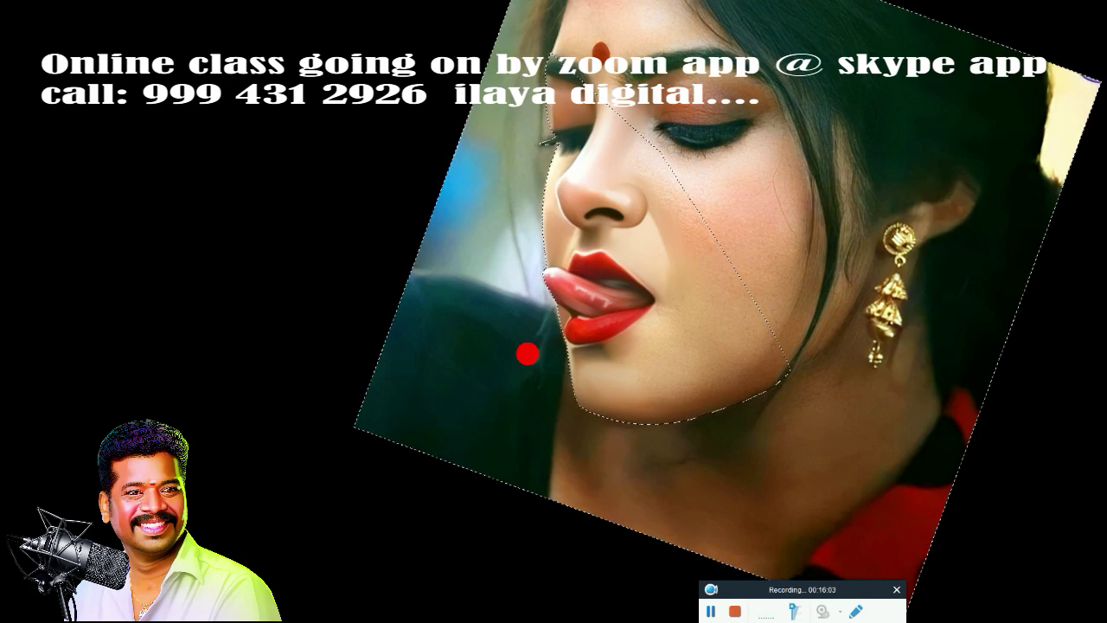
Step: Feather the face selection by 3 pixels and zoom back in
key("shift+F6")
key("Return")
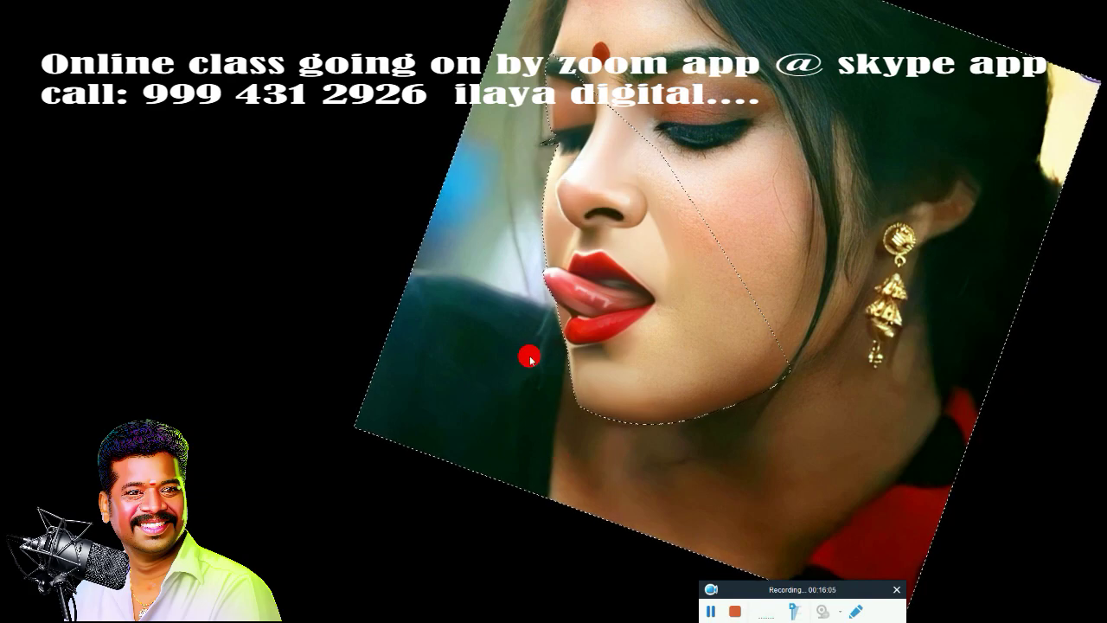
scroll(525, 353, "up", 2)
scroll(556, 403, "up", 1)
scroll(578, 314, "up", 1)
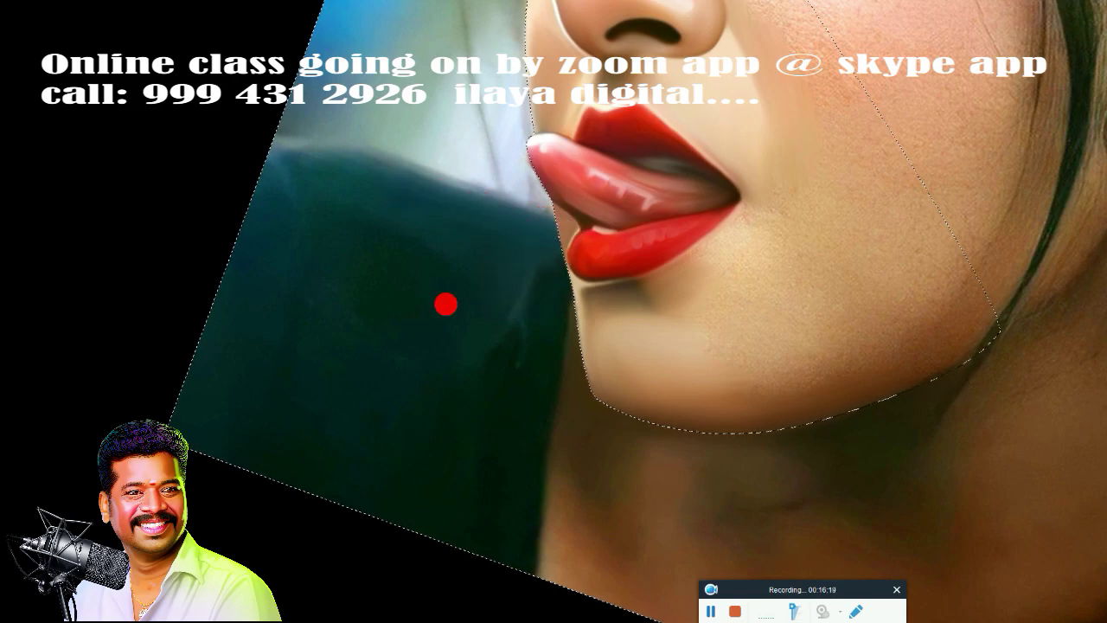
Step: Smudge the dark garment beside the chin with an enlarged brush, then clear the selection
key("bracketright")
key("bracketright")
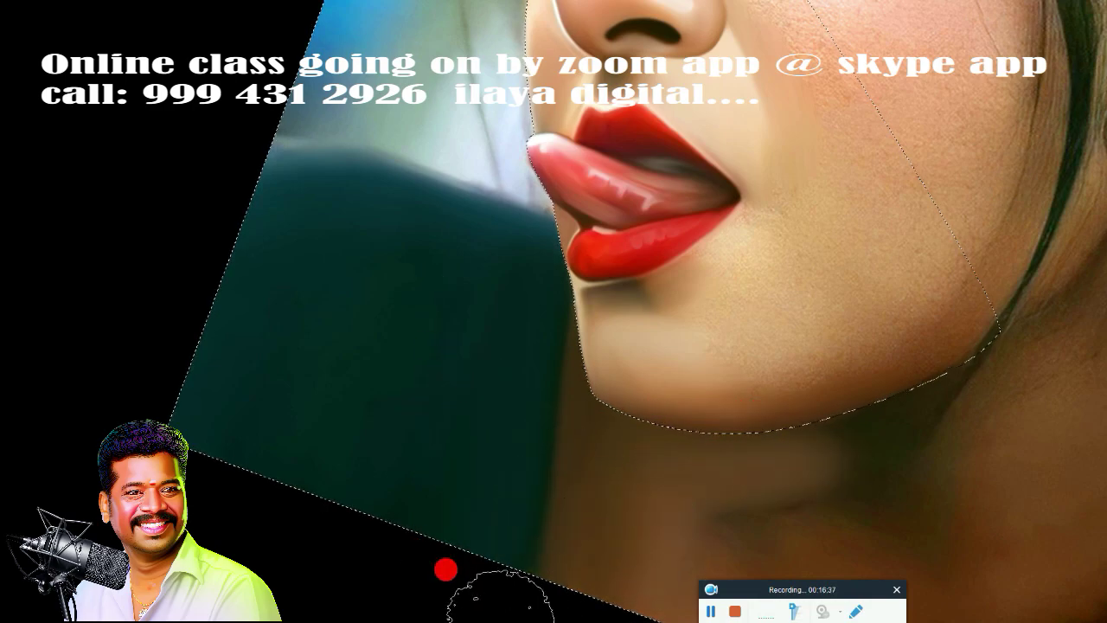
left_click_drag(418, 332, 423, 493)
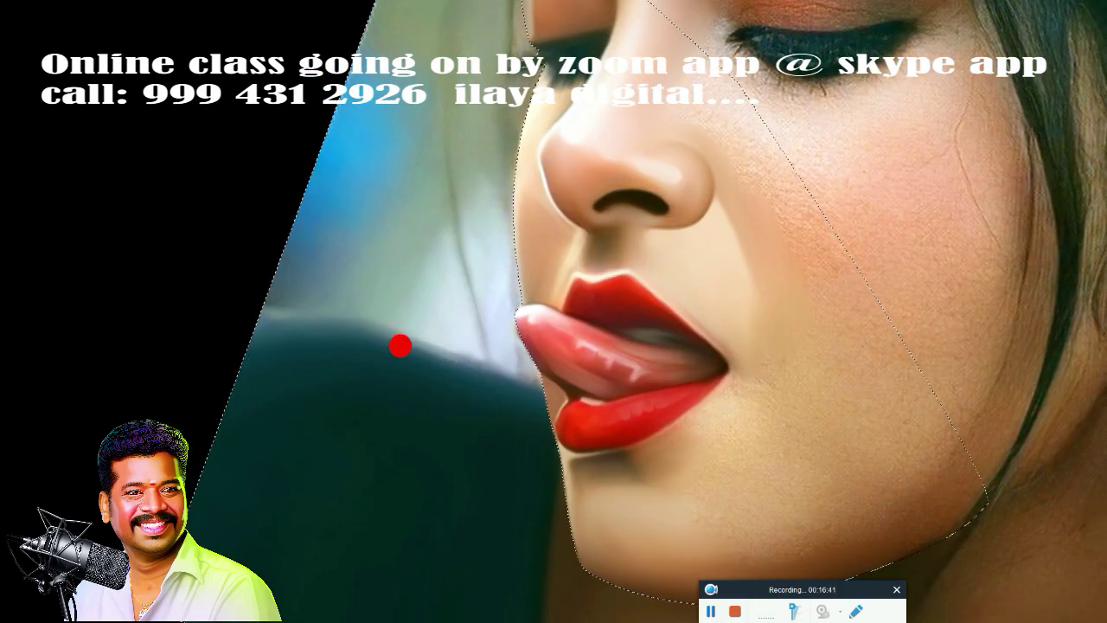
key("bracketleft")
key("bracketleft")
key("bracketleft")
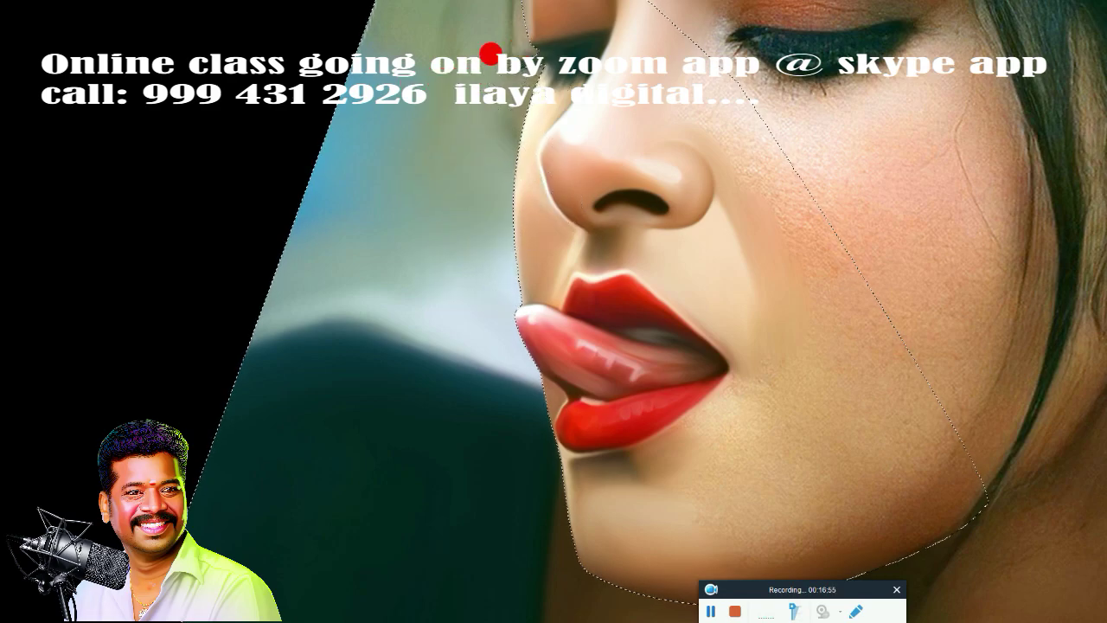
left_click_drag(423, 198, 444, 415)
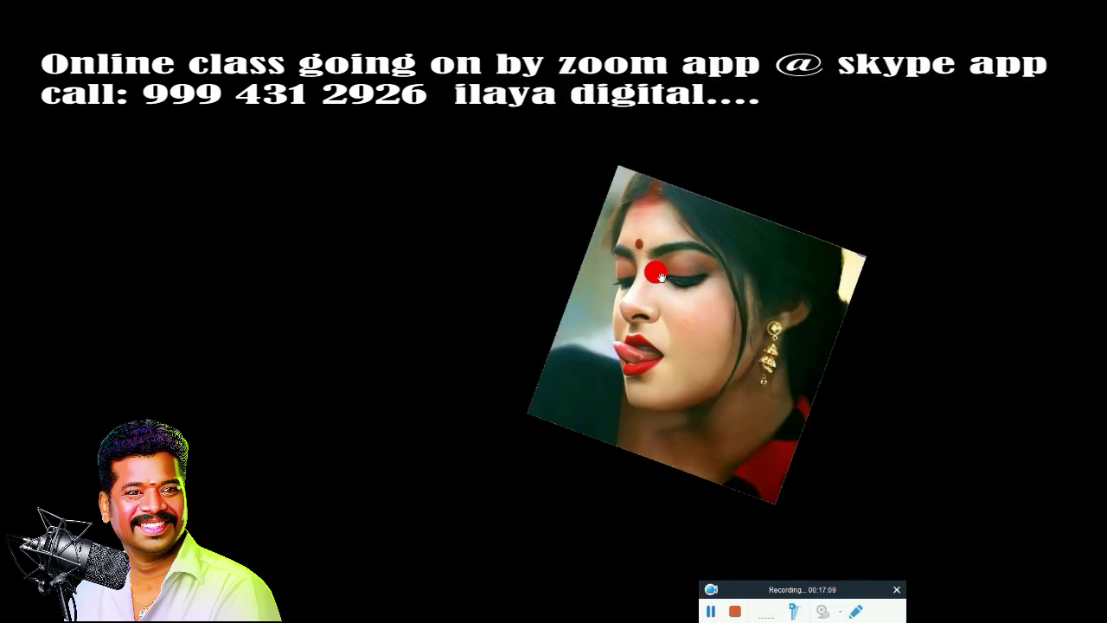
left_click_drag(657, 275, 590, 307)
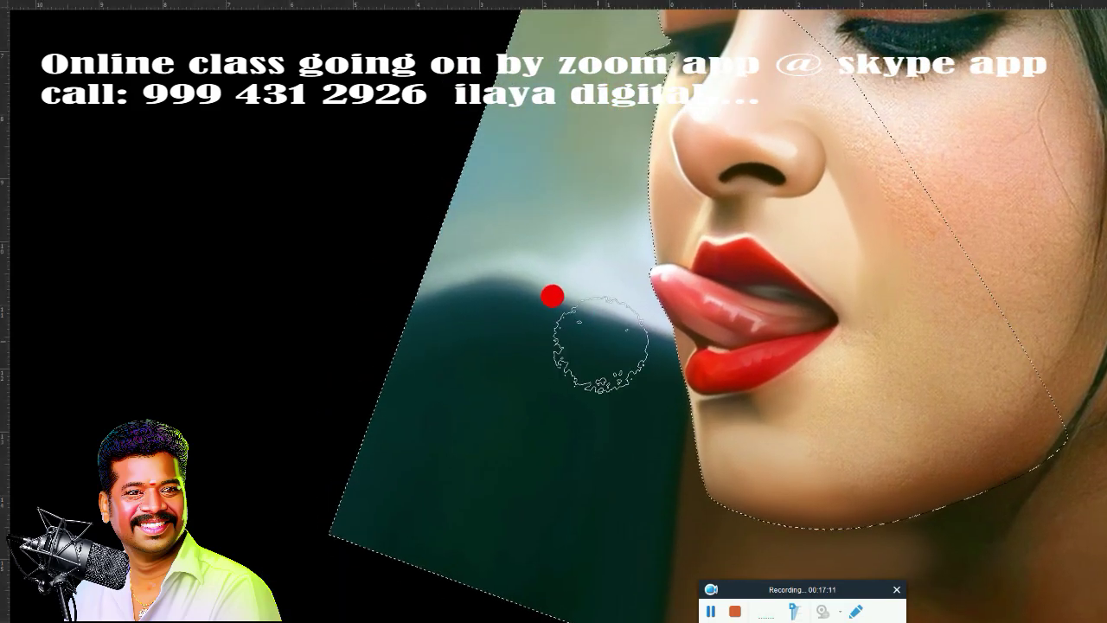
left_click(608, 353)
left_click(608, 352)
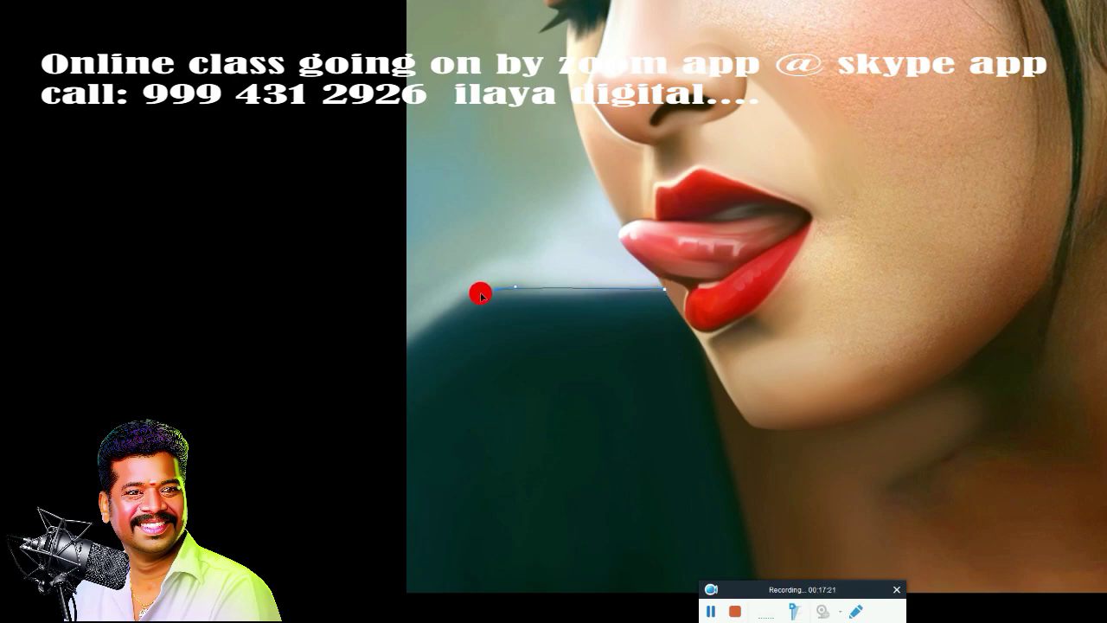
Step: Outline the garment's shoulder with a pen path, convert it to a selection and feather it
left_click_drag(383, 380, 337, 451)
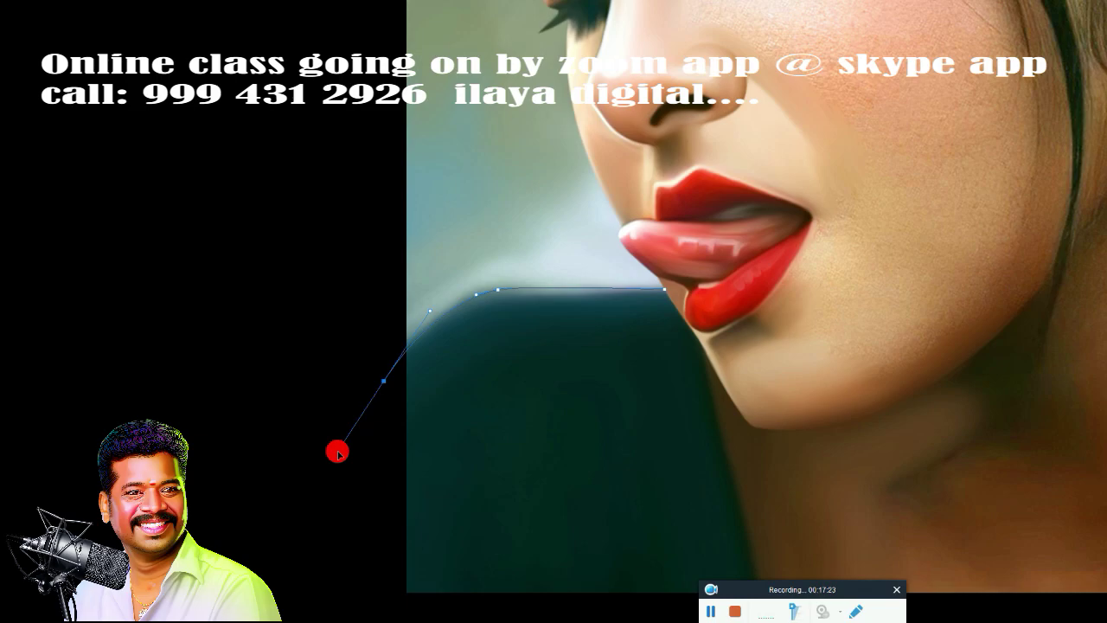
left_click(596, 493)
key("ctrl+Return")
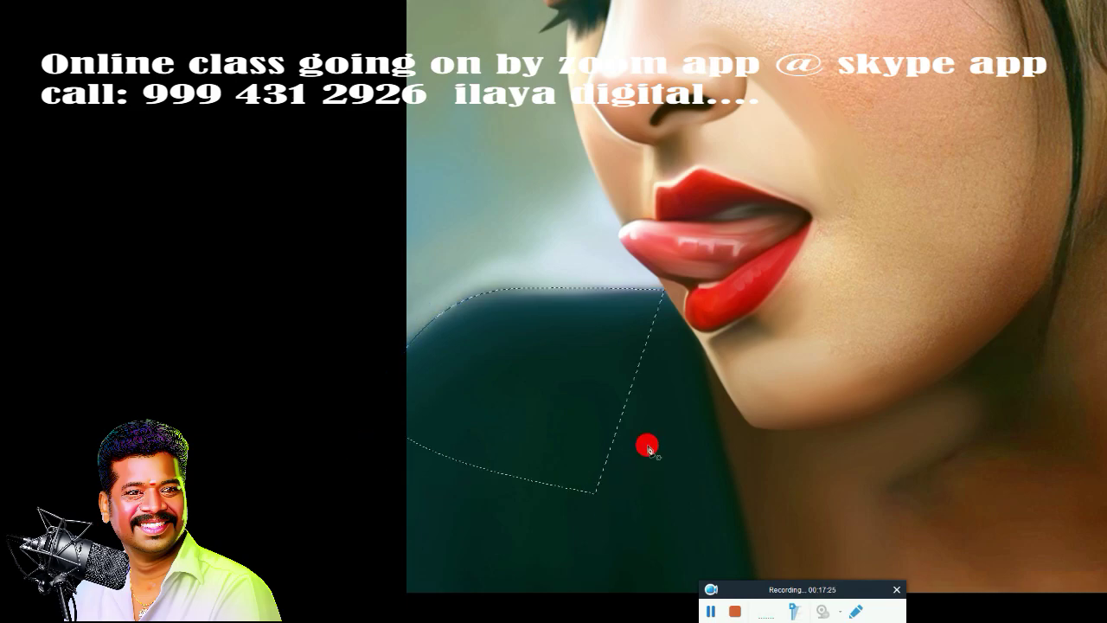
key("shift+F6")
key("Return")
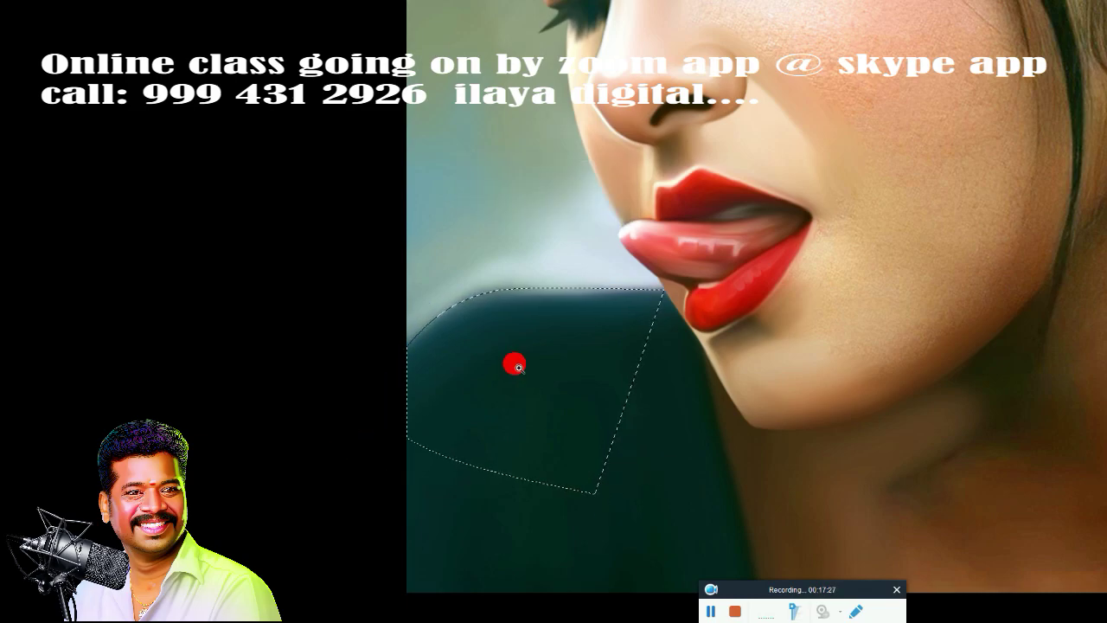
Step: Blend the light patch into the dark garment, then invert and drop the selection
scroll(527, 380, "up", 2)
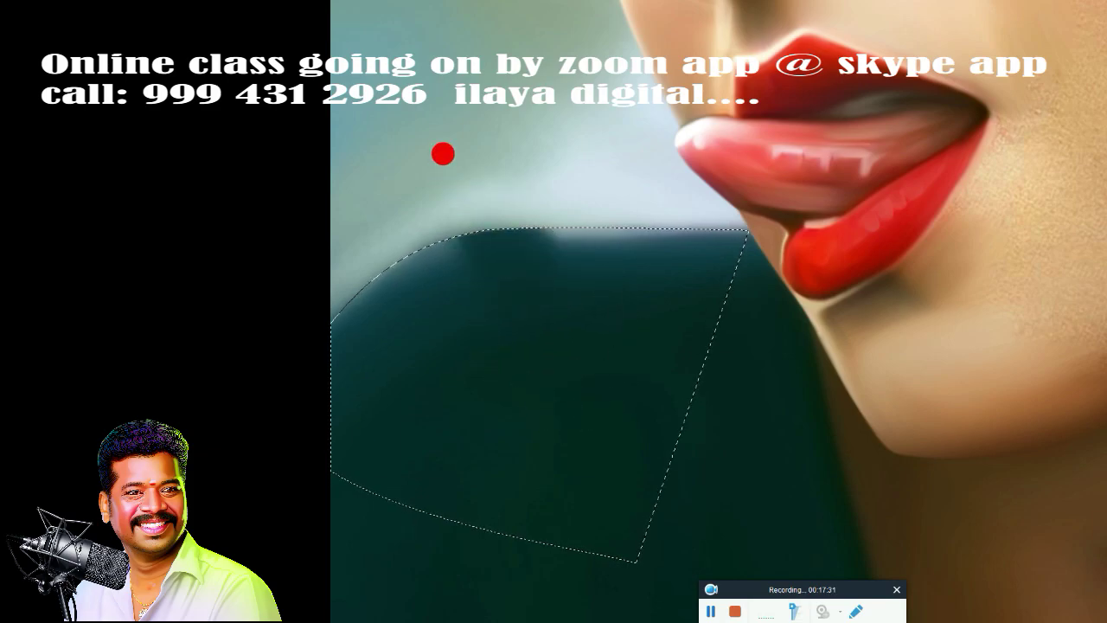
mouse_move(546, 217)
left_mouse_down()
mouse_move(655, 244)
mouse_move(237, 294)
left_mouse_up()
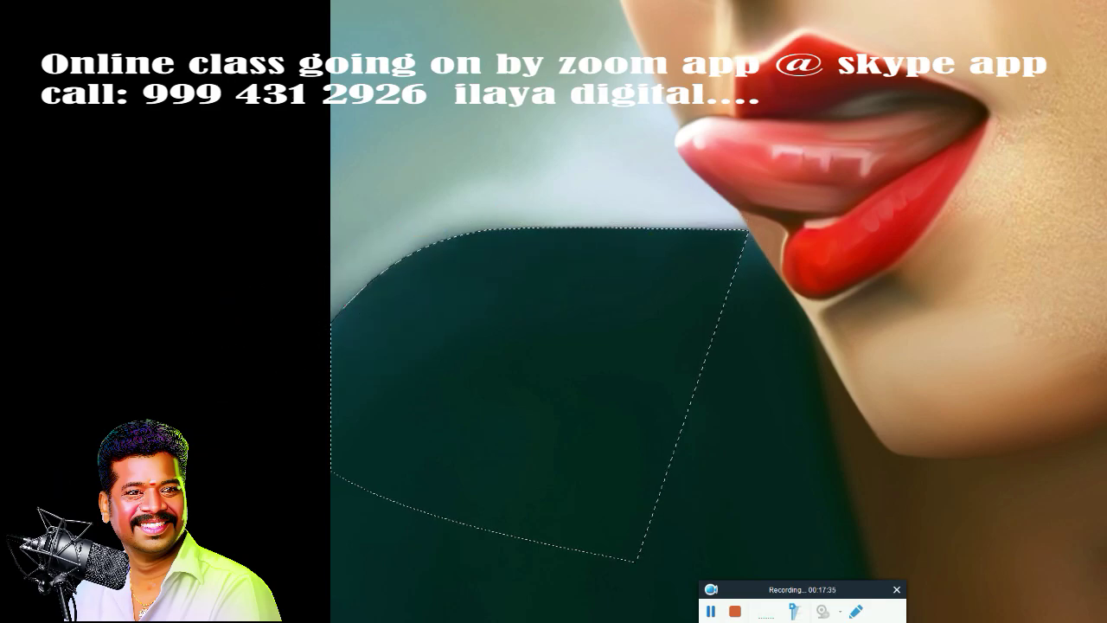
key("ctrl+shift+i")
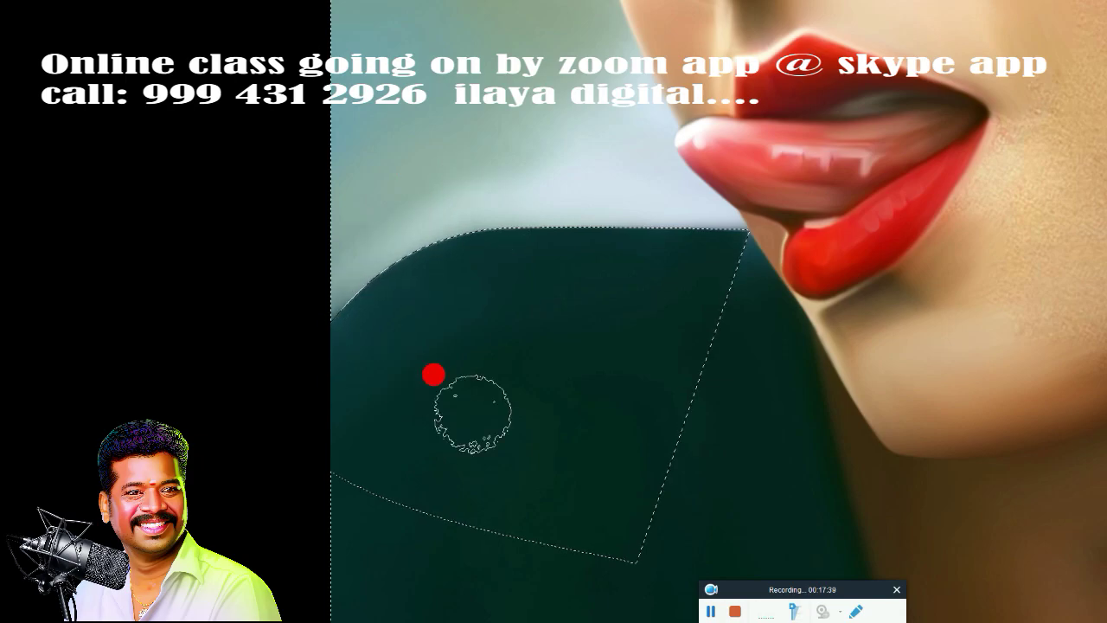
key("ctrl+d")
scroll(561, 401, "down", 5)
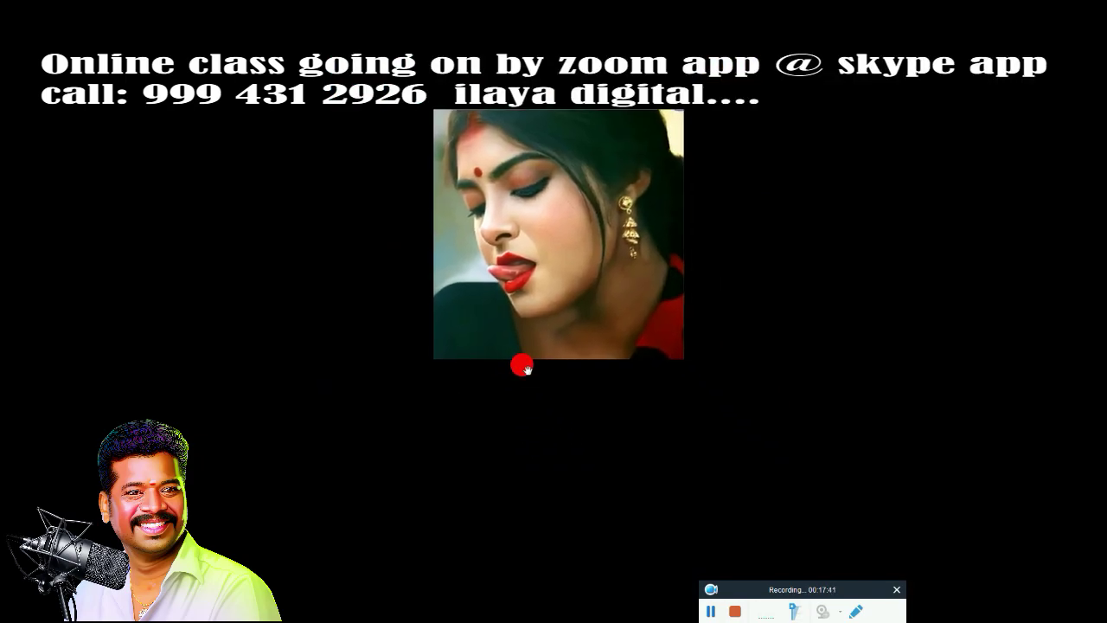
scroll(521, 363, "up", 8)
scroll(575, 370, "down", 2)
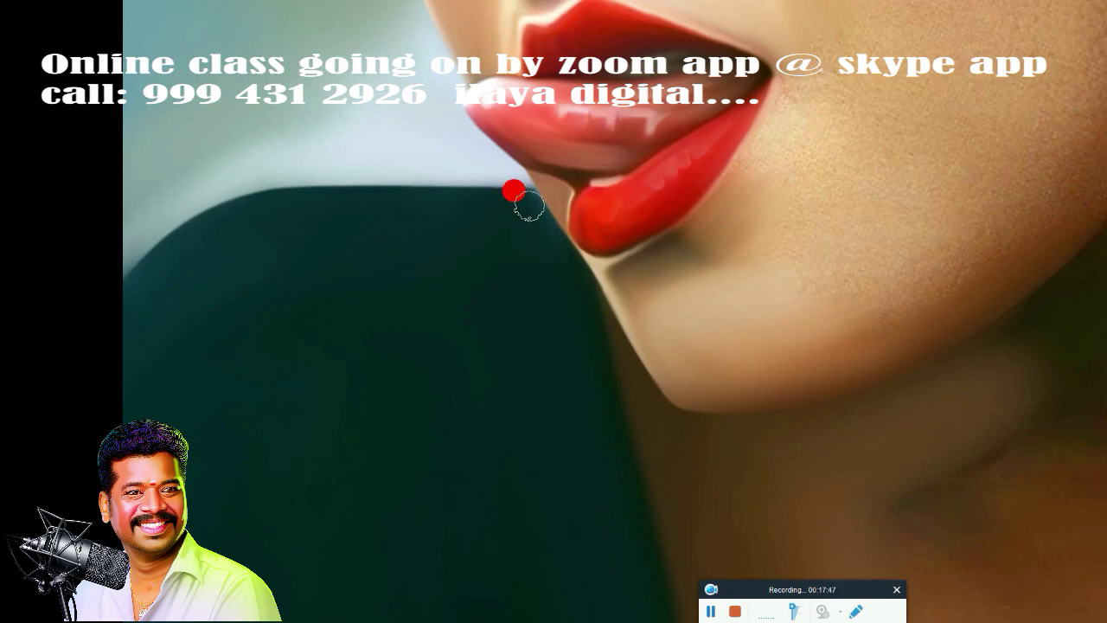
scroll(673, 326, "down", 5)
left_click_drag(680, 361, 592, 396)
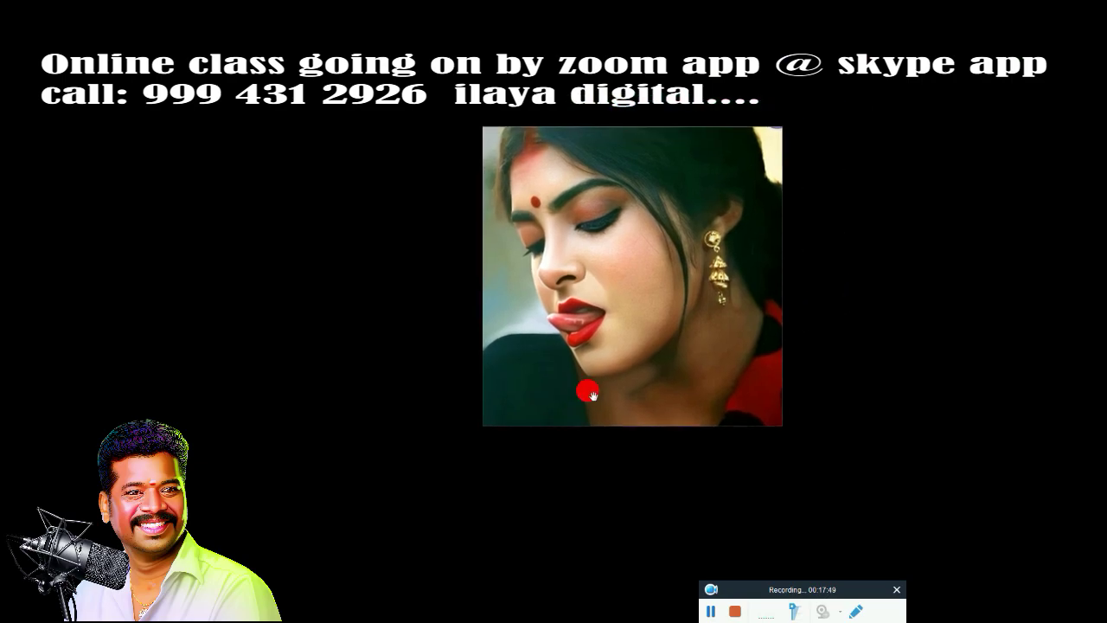
scroll(728, 344, "up", 3)
scroll(735, 346, "down", 1)
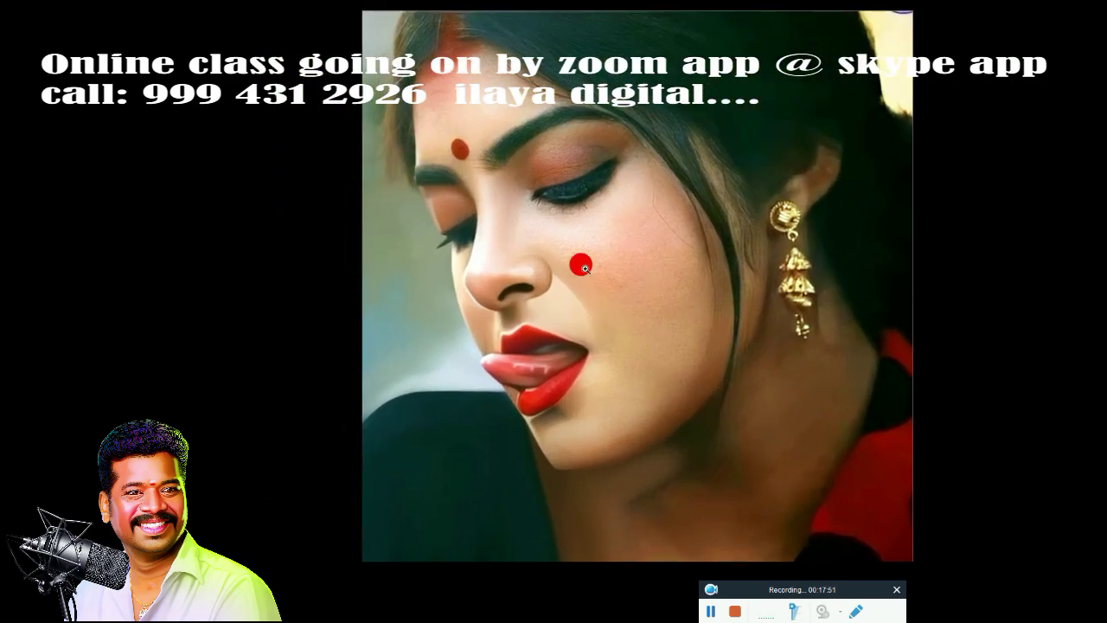
scroll(554, 251, "up", 3)
scroll(511, 216, "up", 2)
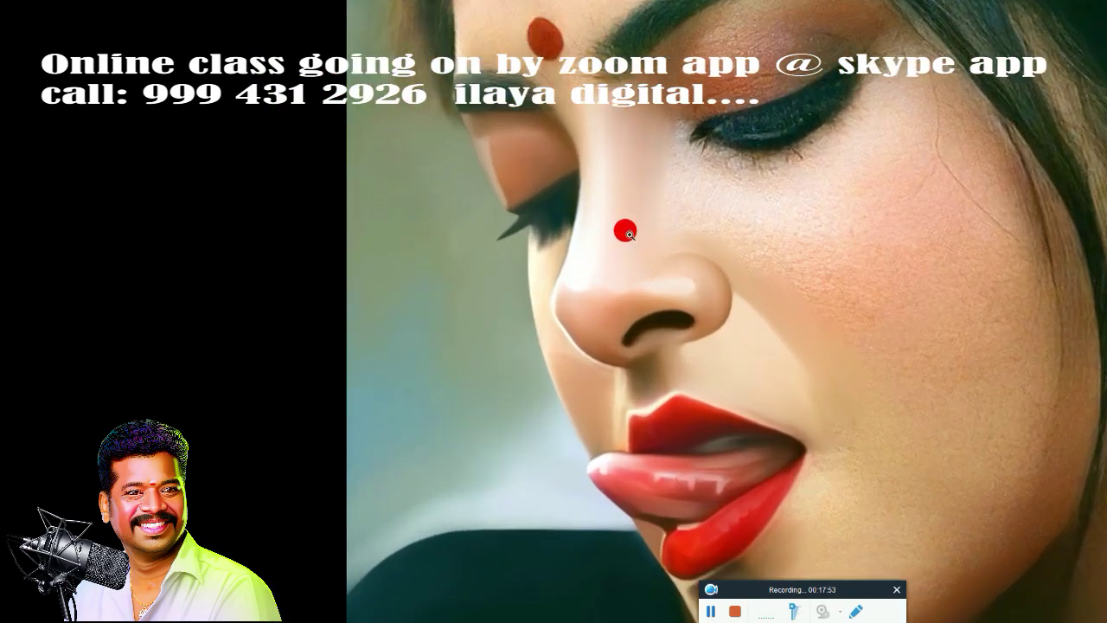
left_click_drag(657, 355, 621, 329)
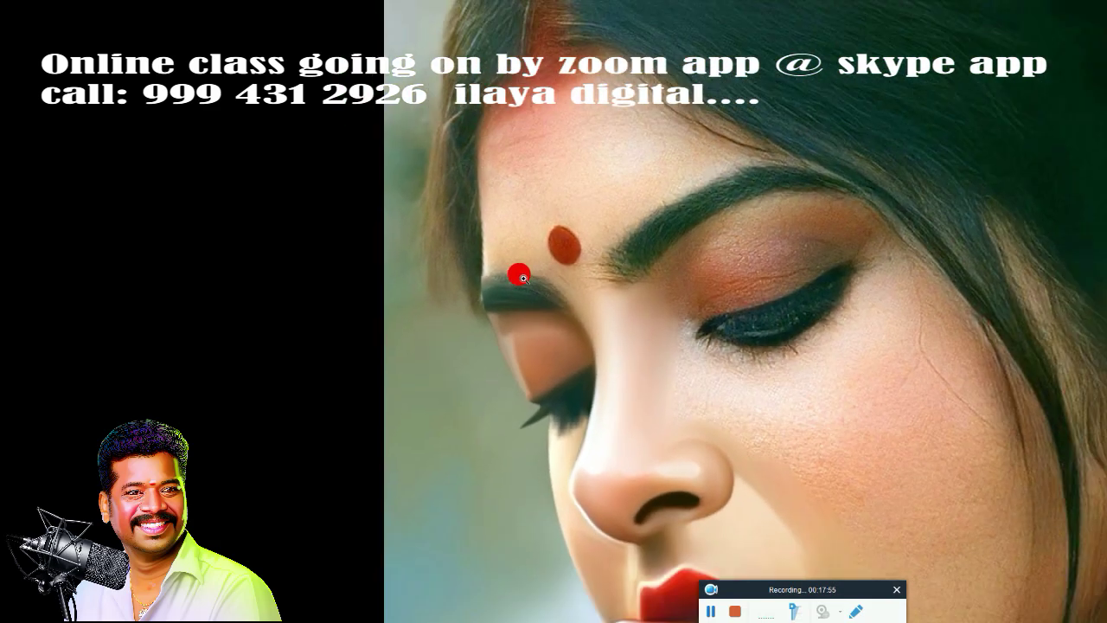
left_click_drag(519, 267, 538, 303)
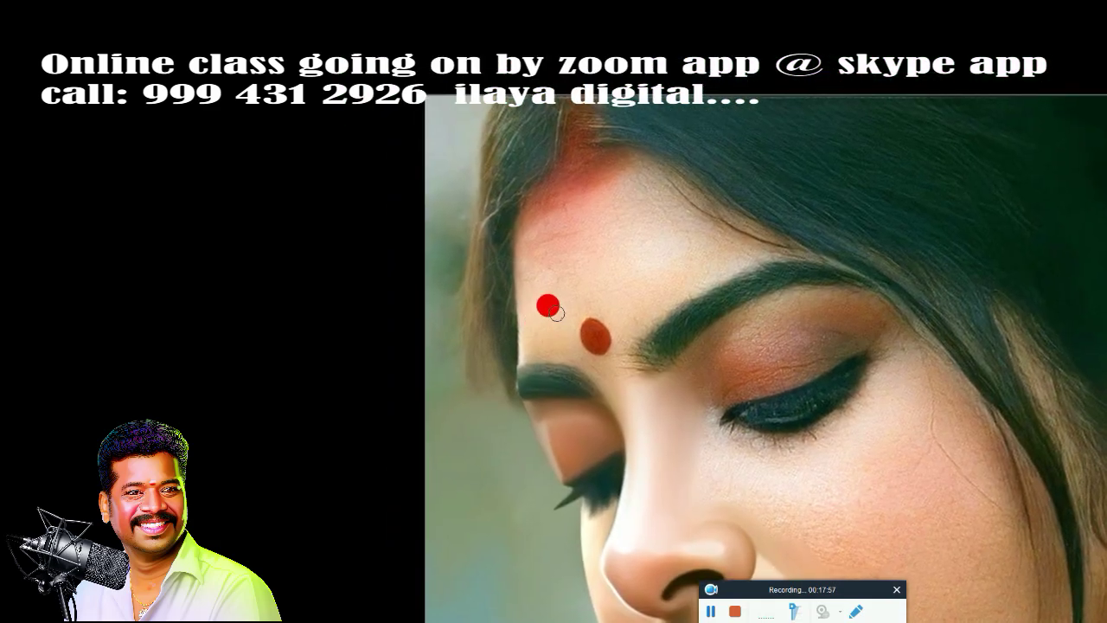
scroll(525, 257, "up", 2)
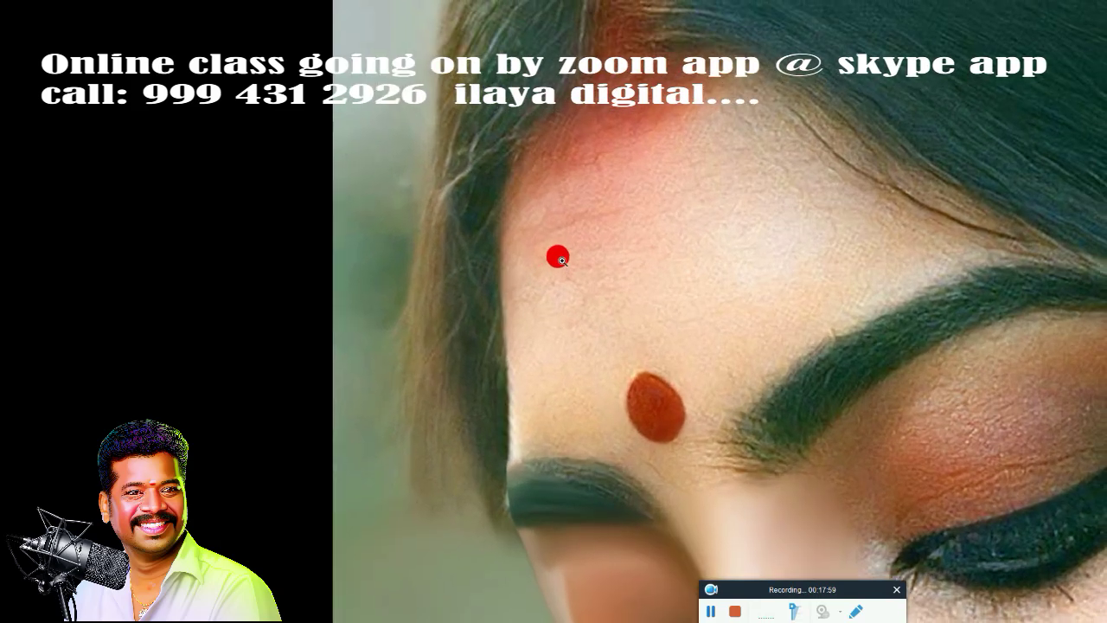
key("F5")
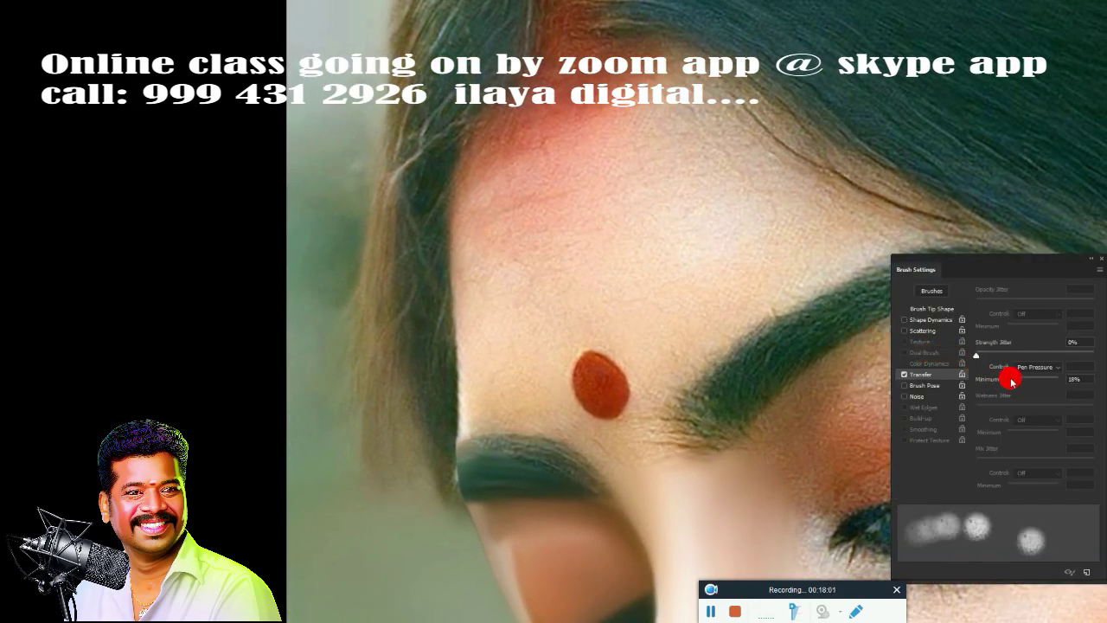
key("F5")
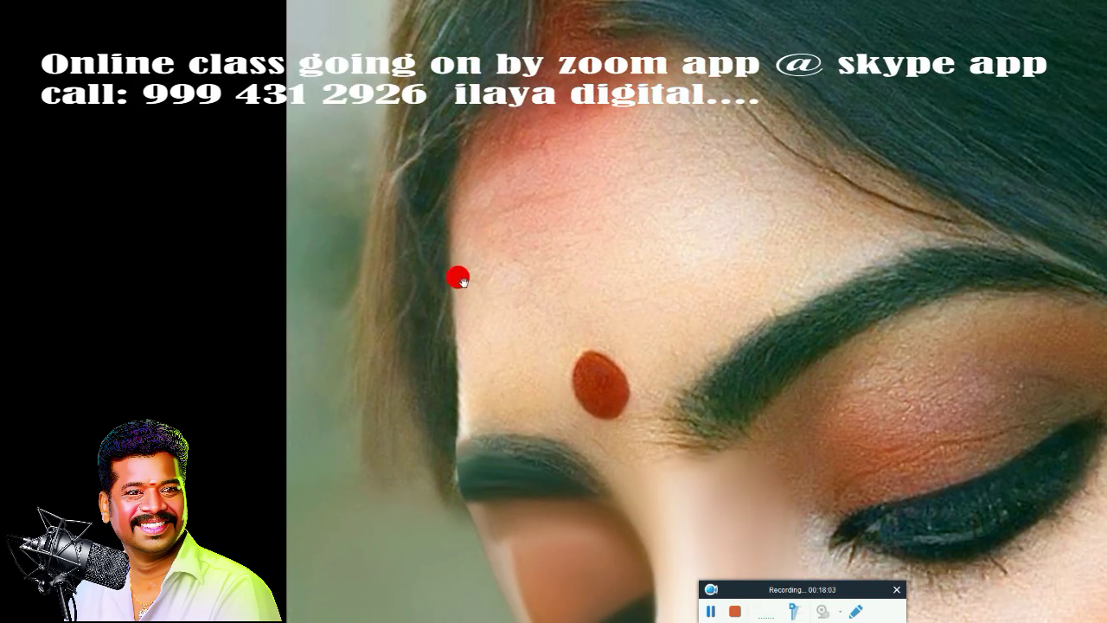
scroll(458, 277, "down", 1)
scroll(490, 255, "down", 1)
scroll(455, 317, "down", 2)
scroll(536, 302, "down", 1)
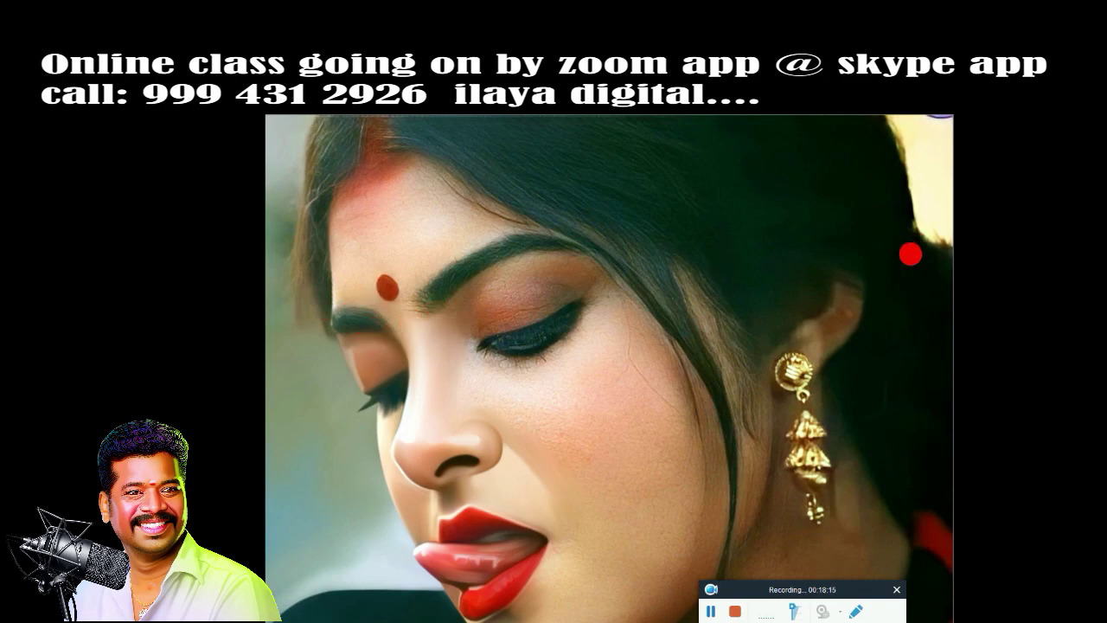
Step: Show the Layers panel, hide Layer 1 copy 2 and duplicate Layer 1 copy
key("F7")
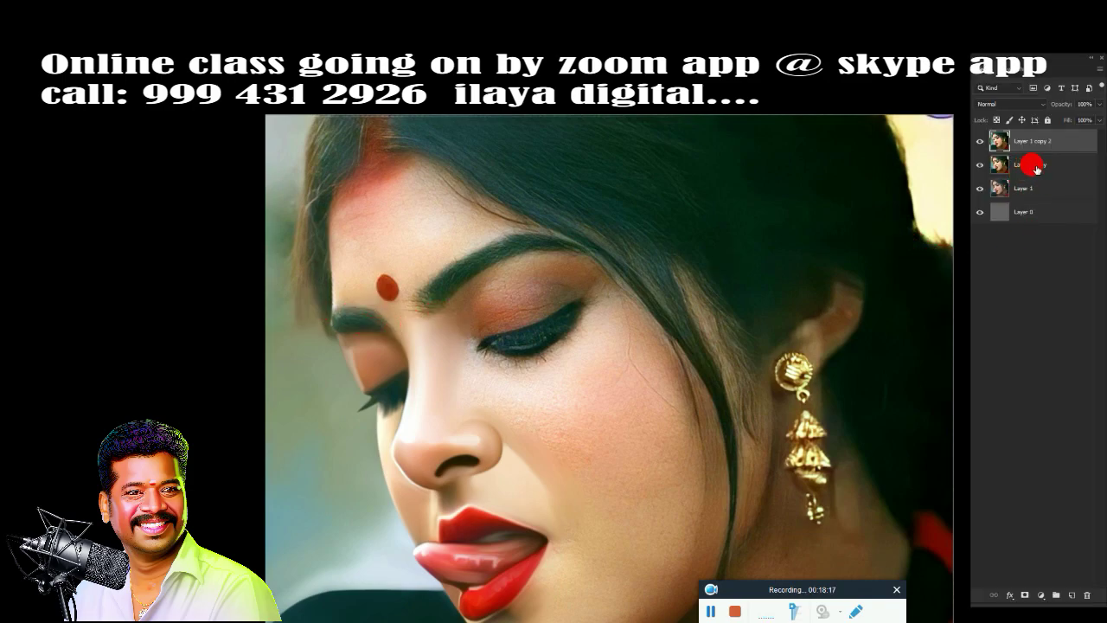
left_click(1034, 165)
left_click(979, 141)
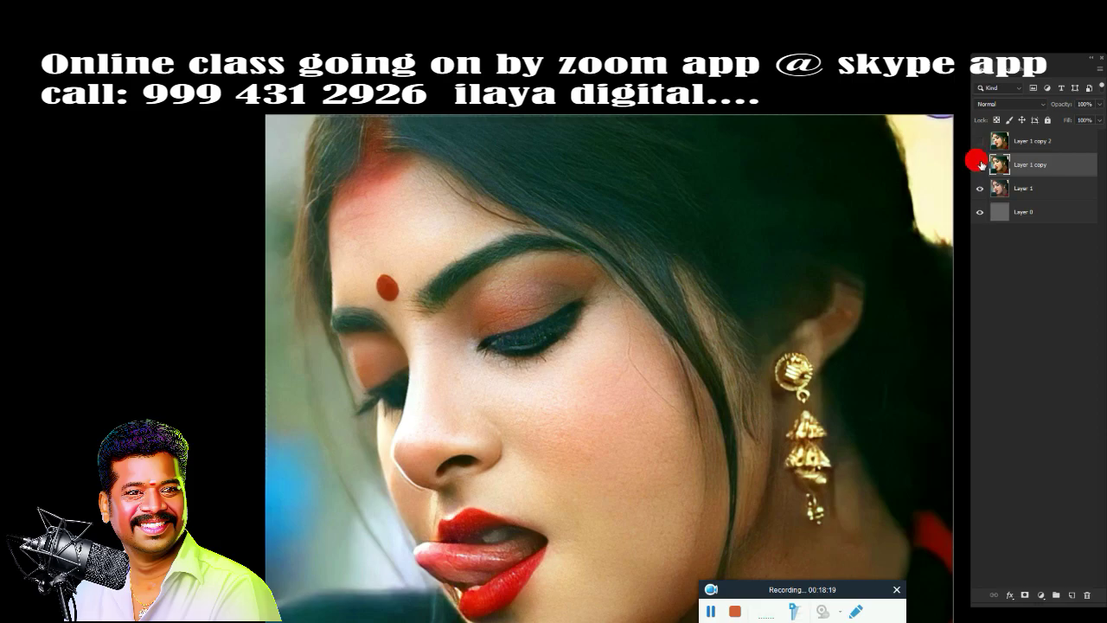
key("ctrl+j")
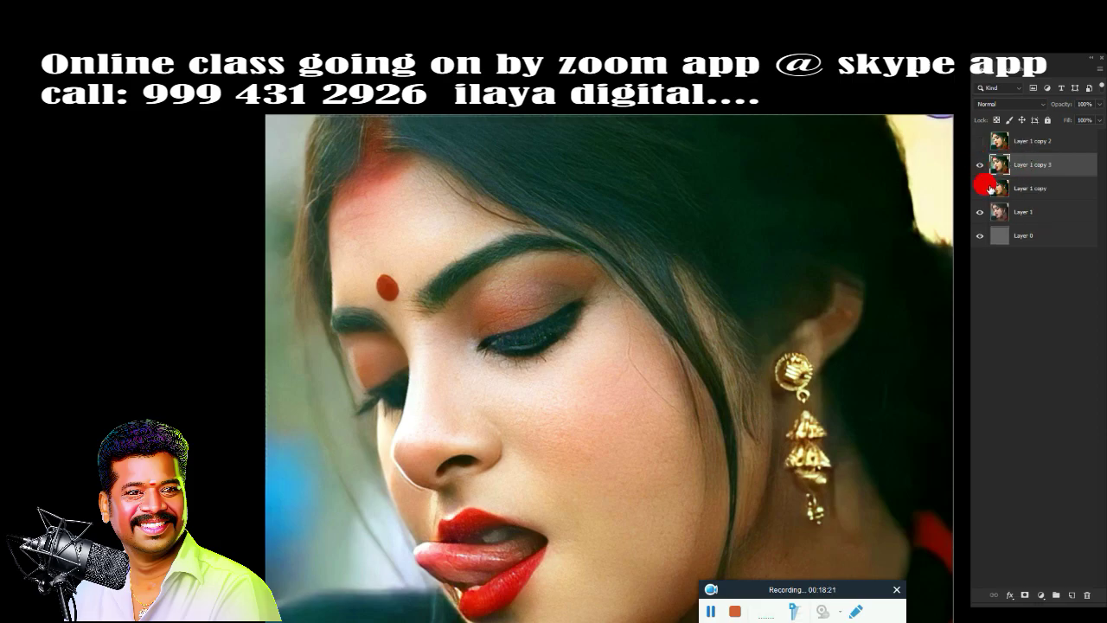
Step: Remove the extra Layer 1 copy 3, select Layer 1 copy 2 and zoom out to the whole image
left_click(1034, 144)
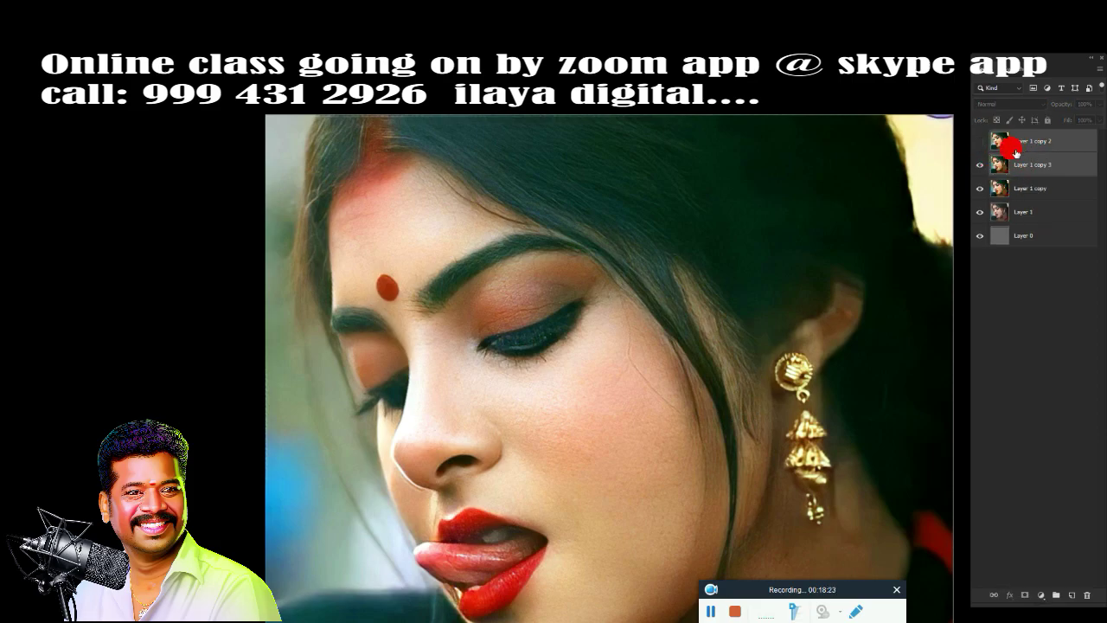
left_click(979, 141)
key("ctrl+e")
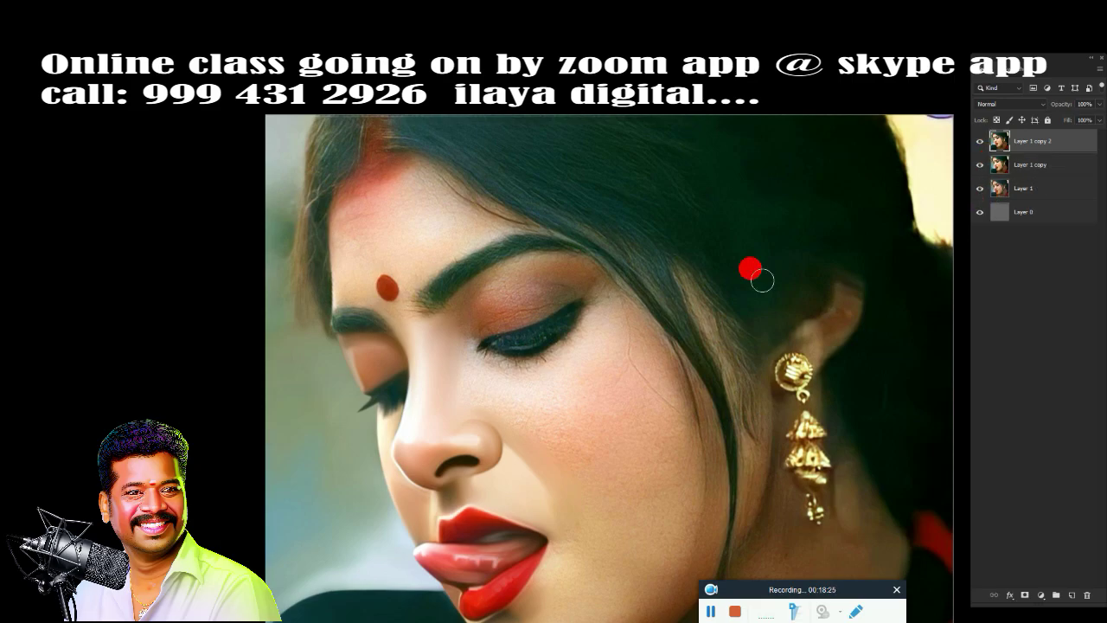
left_click(408, 293)
scroll(457, 308, "down", 1)
scroll(511, 265, "down", 1)
scroll(499, 279, "down", 3)
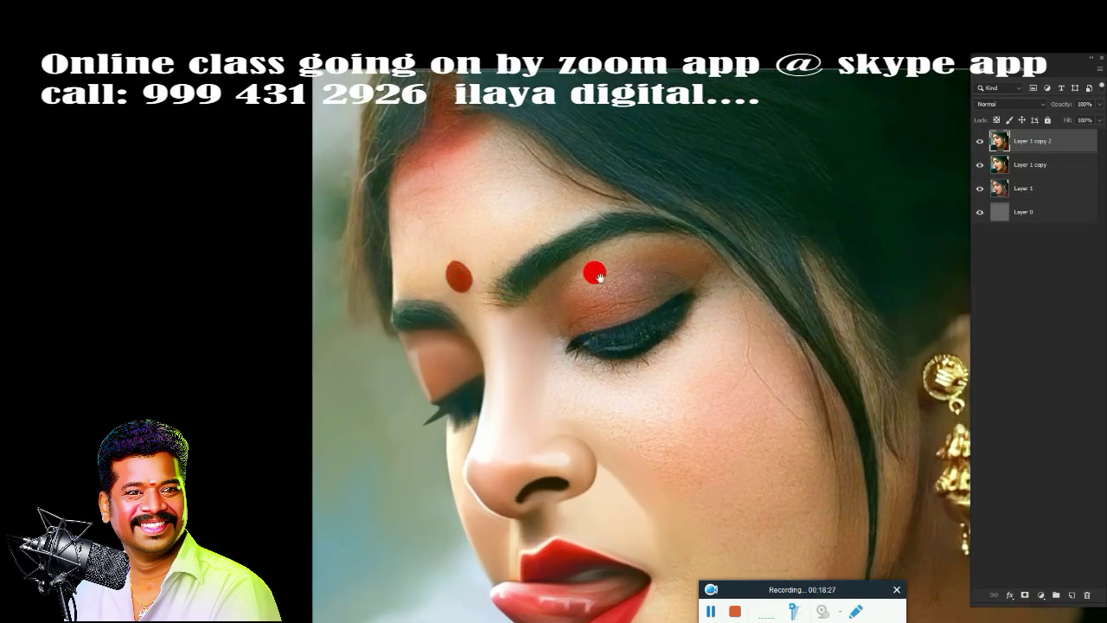
scroll(593, 272, "down", 2)
scroll(499, 275, "down", 1)
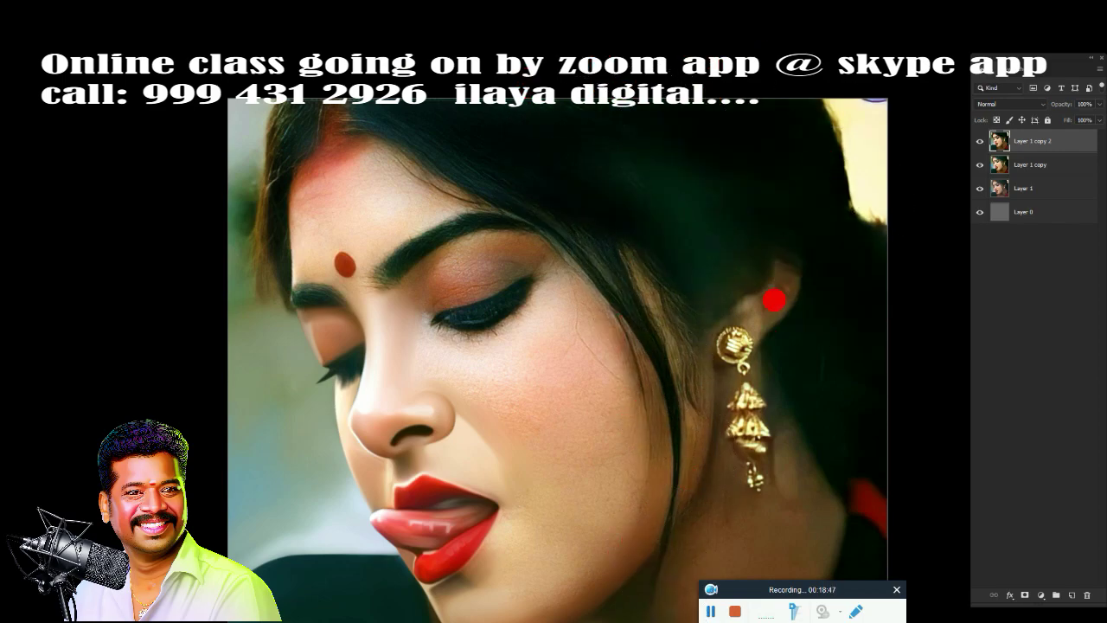
Step: Zoom in on the forehead, bindi and eyebrow, and hide the panels with Tab
left_click_drag(888, 267, 815, 190)
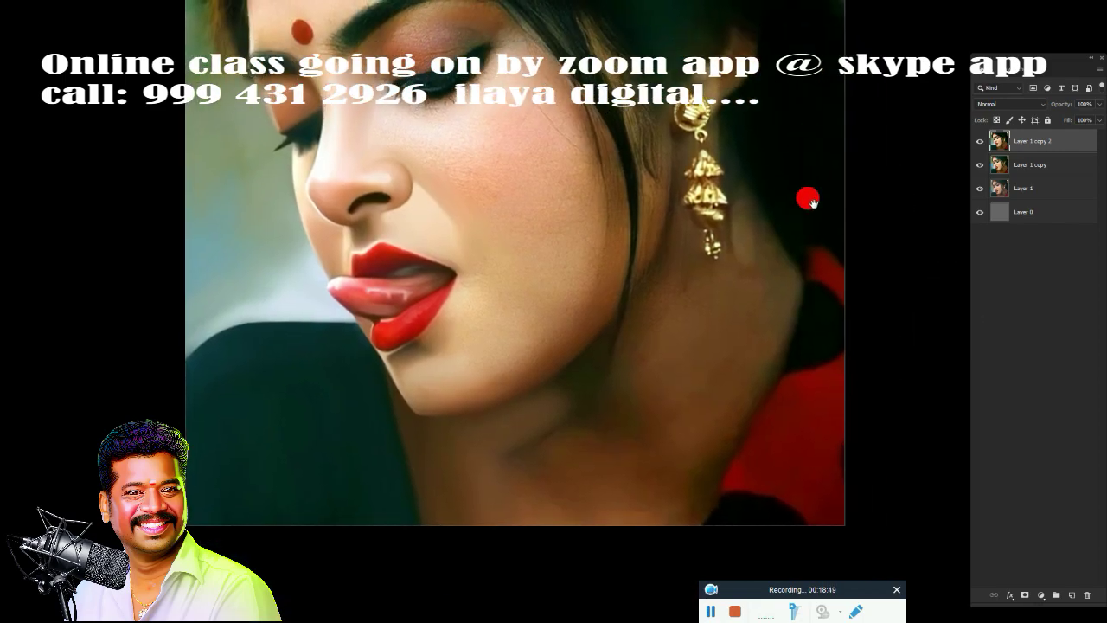
left_click_drag(593, 186, 613, 467)
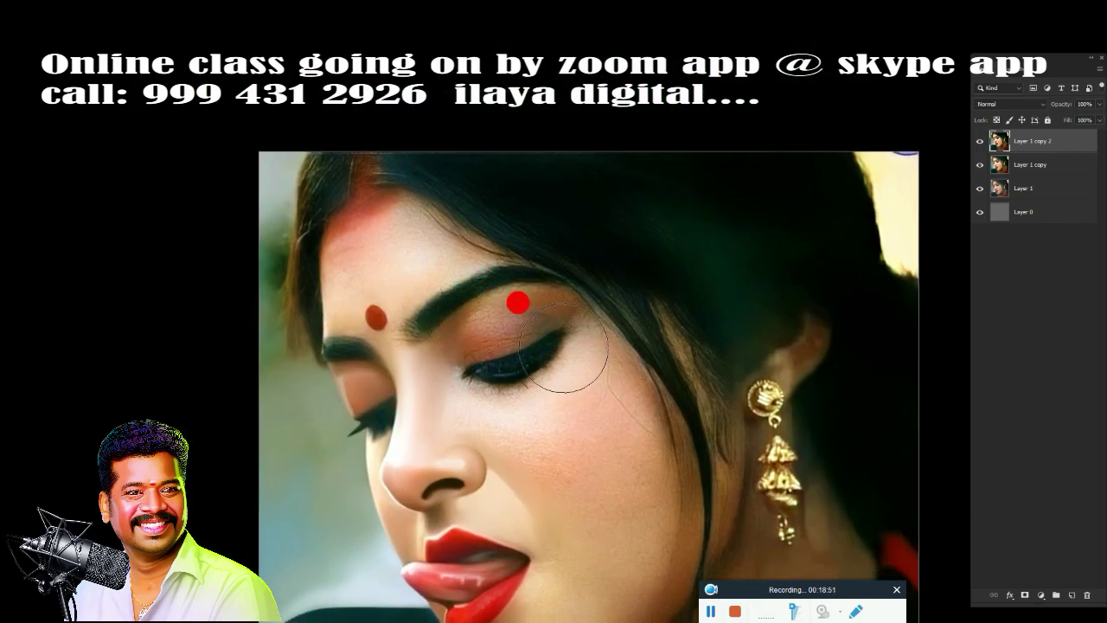
scroll(423, 271, "up", 5)
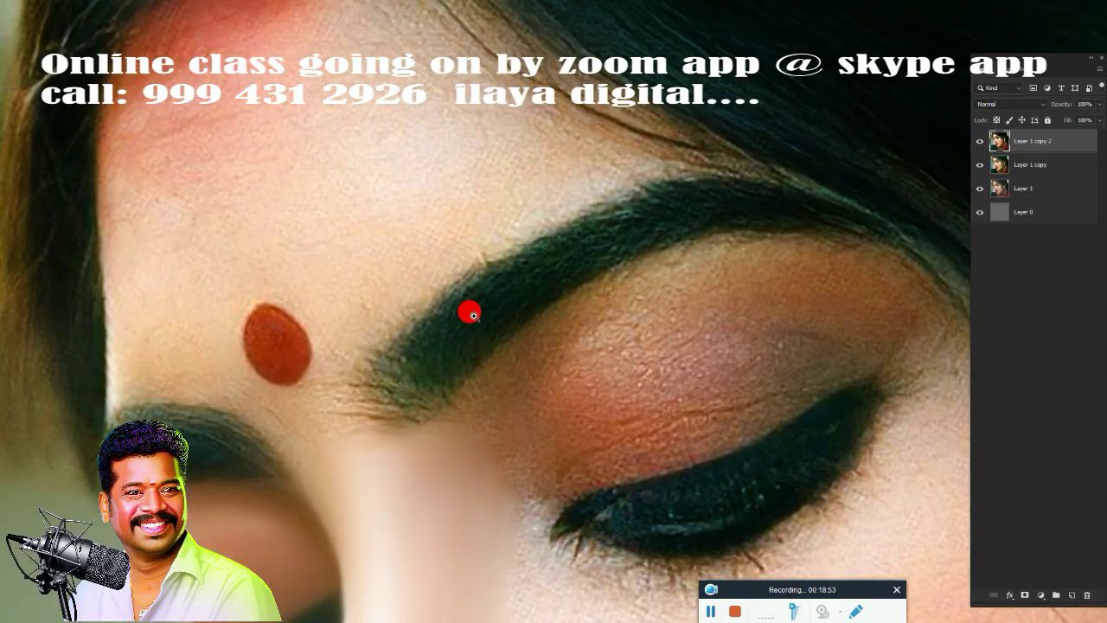
left_click_drag(470, 311, 706, 169)
scroll(628, 232, "down", 5)
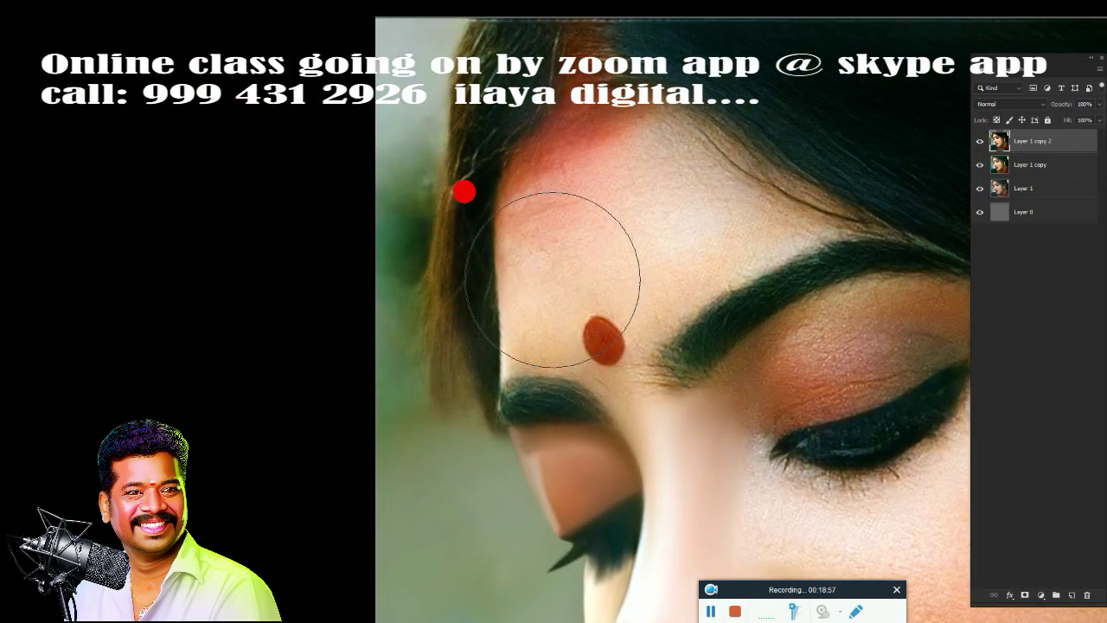
key("Tab")
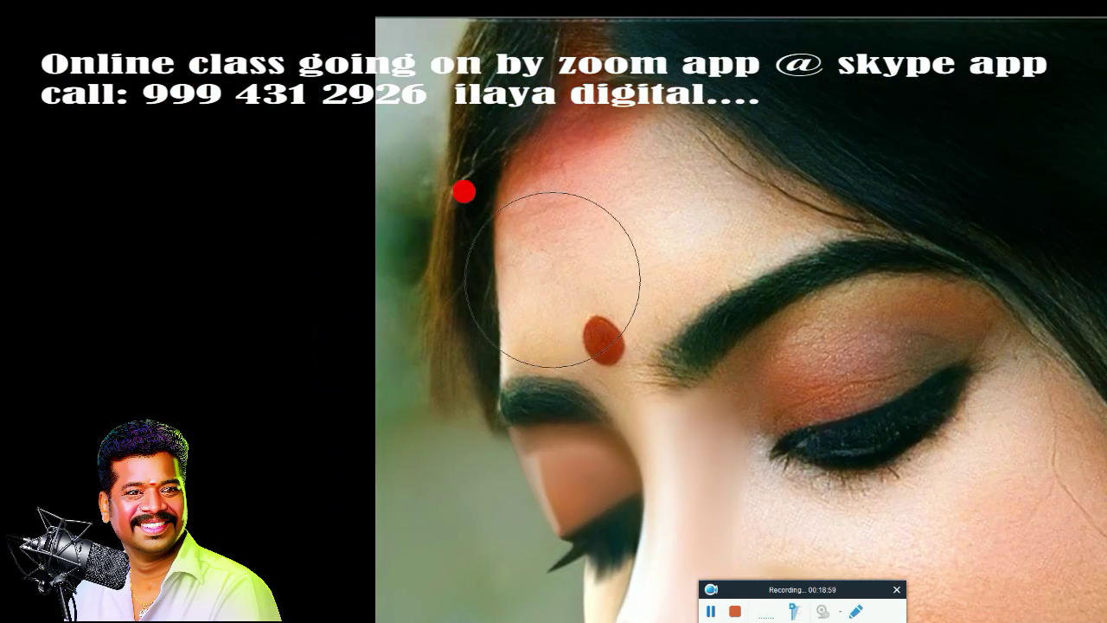
scroll(568, 276, "up", 3)
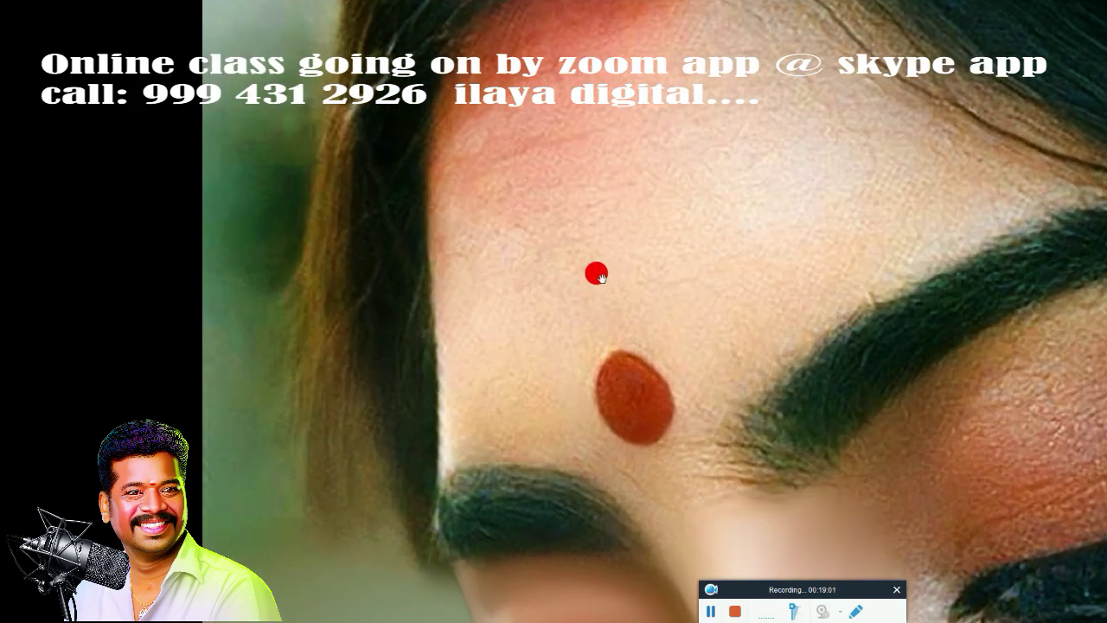
scroll(512, 294, "down", 2)
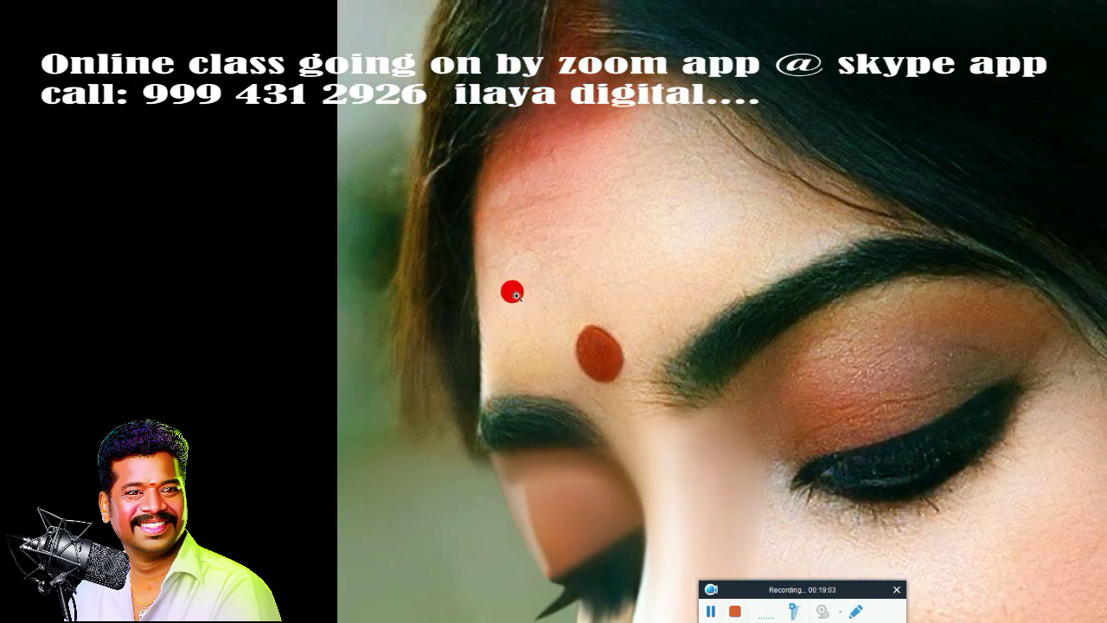
scroll(516, 295, "up", 2)
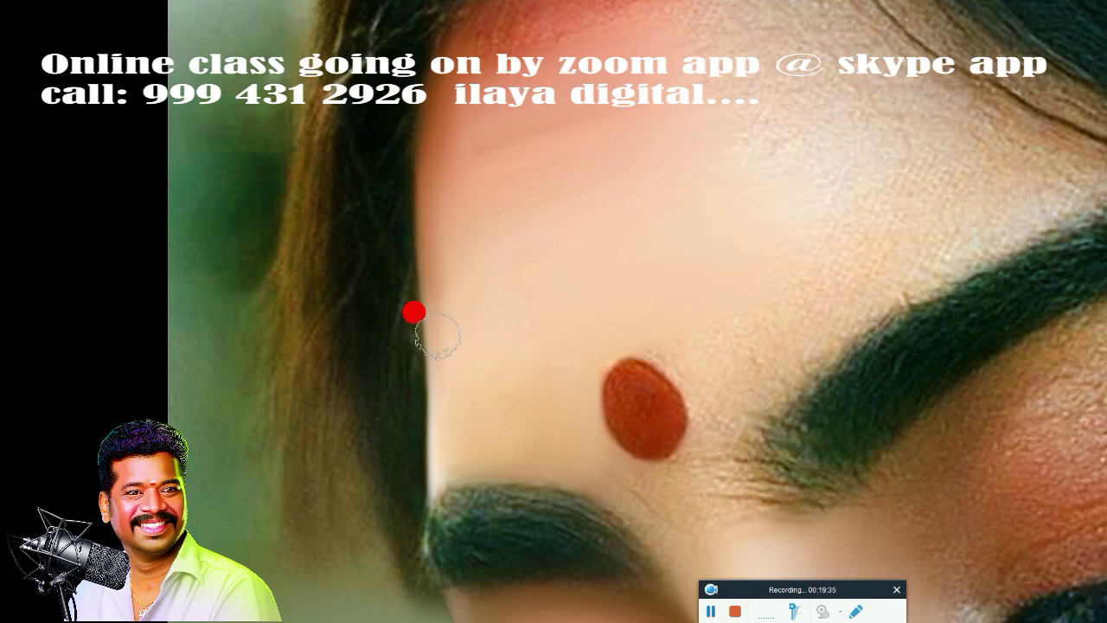
Step: Smudge the stray hairline strands and the reddish forehead blotch into even skin
mouse_move(551, 179)
left_mouse_down()
mouse_move(492, 450)
mouse_move(480, 394)
left_mouse_up()
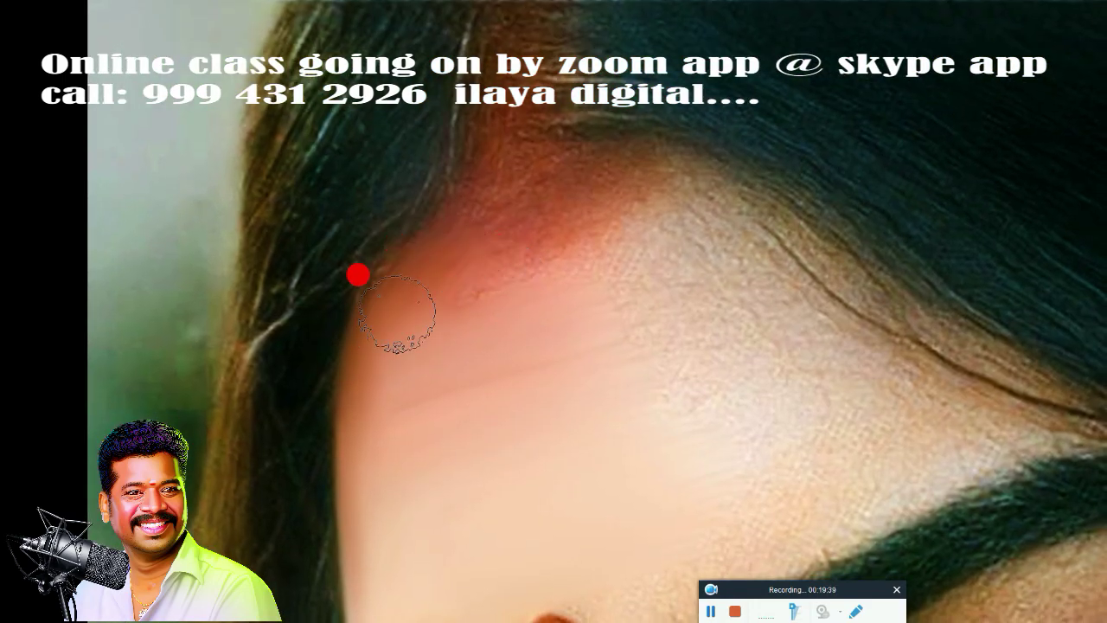
mouse_move(663, 291)
left_mouse_down()
mouse_move(741, 285)
mouse_move(736, 260)
mouse_move(797, 284)
mouse_move(722, 235)
mouse_move(806, 285)
mouse_move(675, 189)
mouse_move(515, 212)
mouse_move(643, 185)
mouse_move(631, 185)
mouse_move(443, 289)
left_mouse_up()
mouse_move(399, 252)
left_mouse_down()
mouse_move(585, 196)
mouse_move(578, 237)
mouse_move(657, 204)
mouse_move(588, 178)
mouse_move(490, 178)
mouse_move(524, 158)
mouse_move(405, 205)
mouse_move(568, 190)
mouse_move(684, 284)
mouse_move(754, 312)
mouse_move(746, 259)
mouse_move(437, 349)
mouse_move(369, 309)
mouse_move(605, 377)
mouse_move(696, 384)
mouse_move(788, 366)
mouse_move(746, 259)
mouse_move(800, 288)
mouse_move(628, 163)
left_mouse_up()
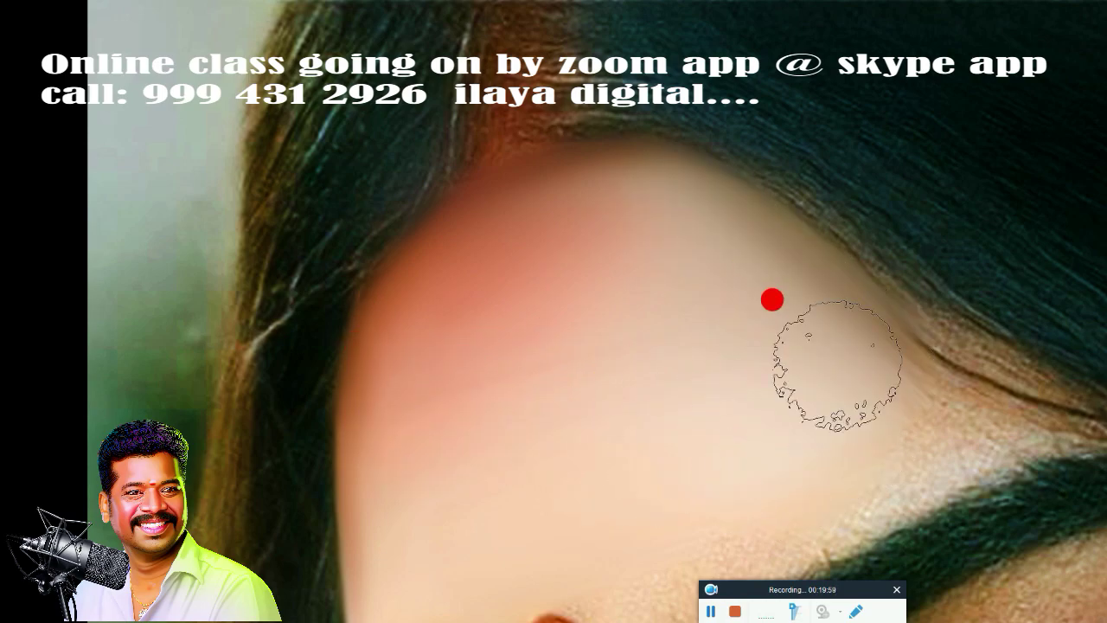
Step: Zoom in on the bindi and eyebrow and smudge the inner eyebrow start smooth
scroll(691, 381, "down", 3)
left_click_drag(714, 405, 589, 145)
scroll(601, 217, "up", 2)
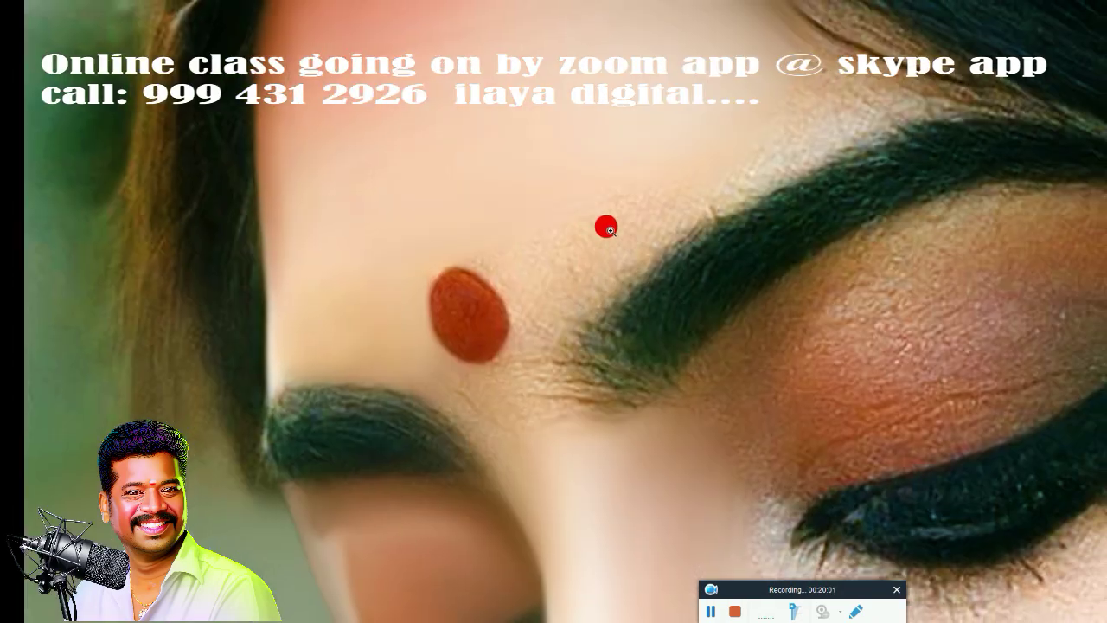
left_click_drag(606, 225, 647, 101)
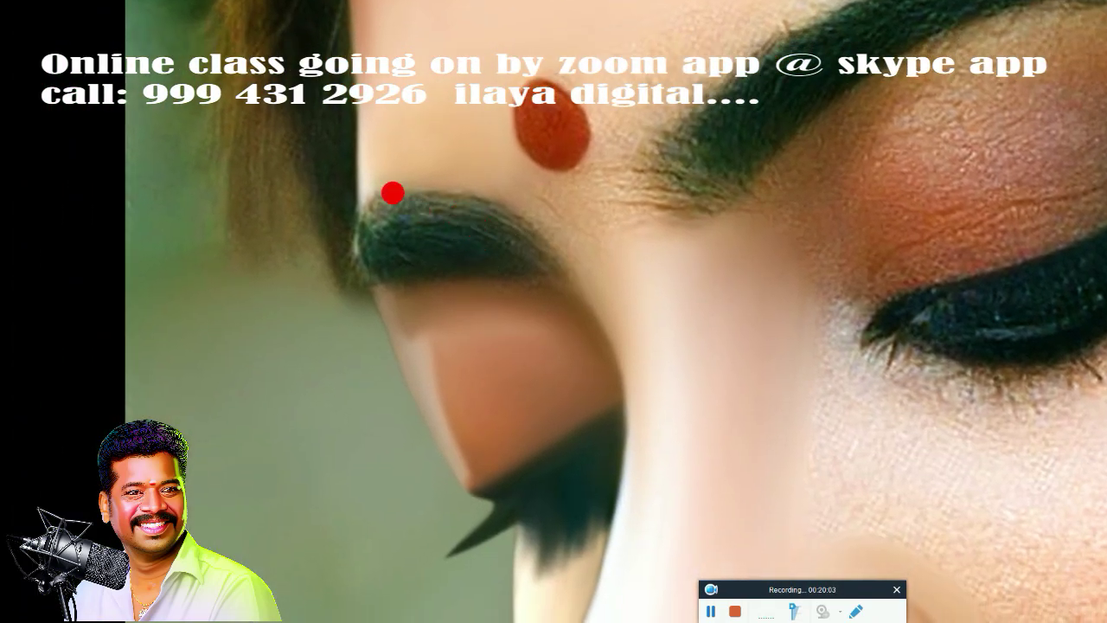
mouse_move(360, 199)
left_mouse_down()
mouse_move(433, 190)
mouse_move(365, 185)
mouse_move(408, 210)
mouse_move(437, 195)
mouse_move(522, 230)
mouse_move(525, 264)
mouse_move(444, 282)
mouse_move(505, 291)
mouse_move(489, 184)
mouse_move(556, 186)
mouse_move(624, 152)
mouse_move(608, 163)
mouse_move(631, 135)
mouse_move(668, 204)
mouse_move(652, 182)
mouse_move(593, 247)
mouse_move(634, 213)
left_mouse_up()
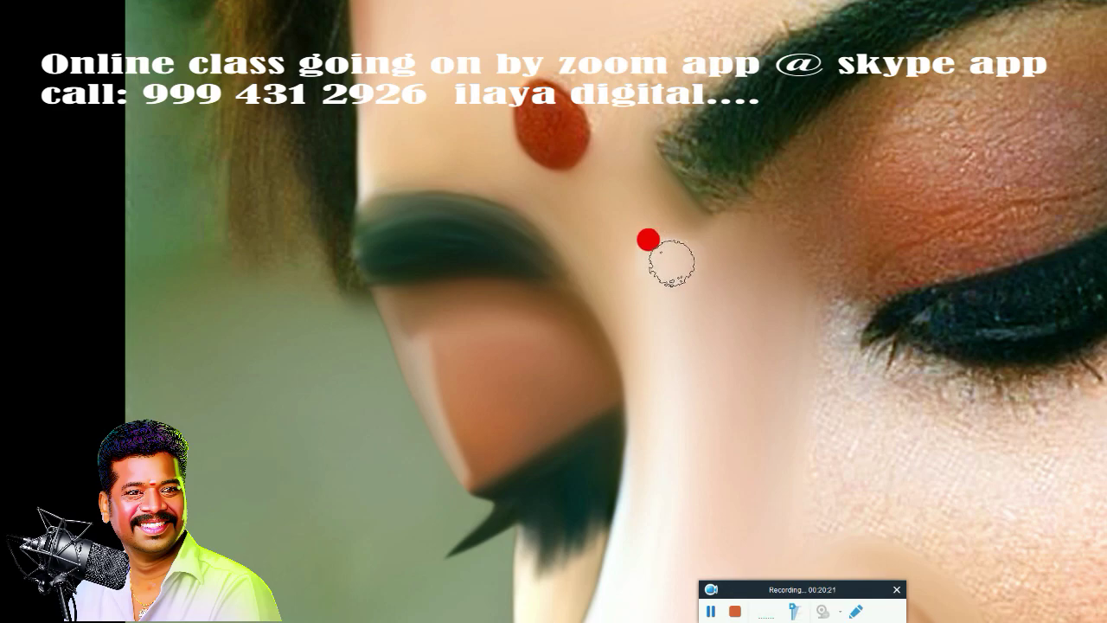
Step: Smudge the skin around the bindi and soften the bindi's edges
left_click(615, 149)
left_click_drag(669, 238, 608, 199)
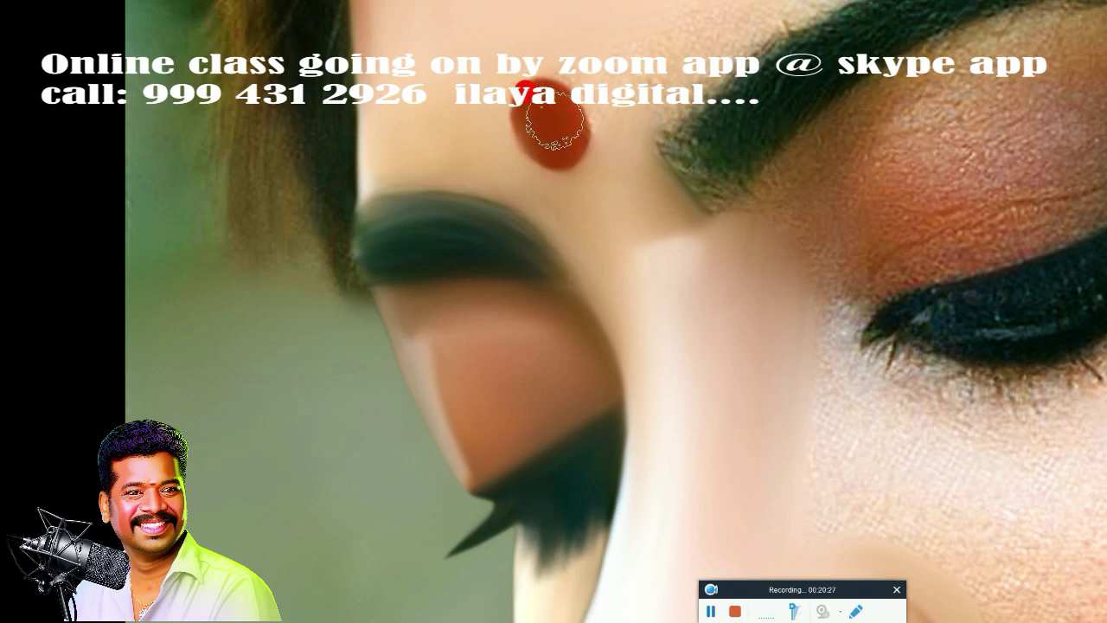
mouse_move(554, 121)
left_mouse_down()
mouse_move(543, 111)
mouse_move(617, 159)
left_mouse_up()
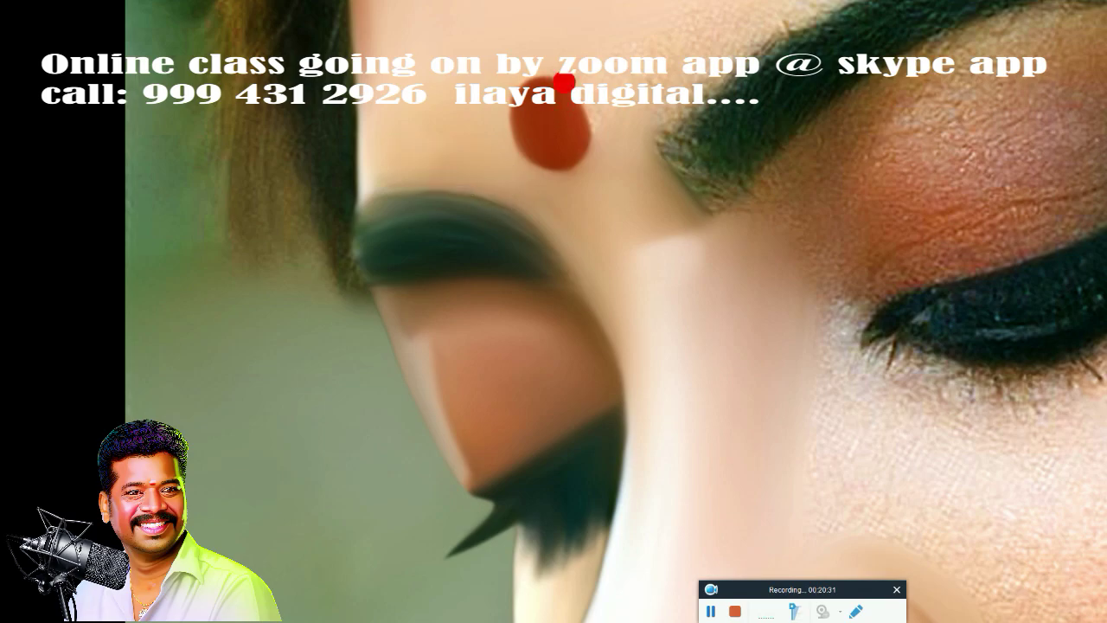
left_click_drag(580, 66, 617, 156)
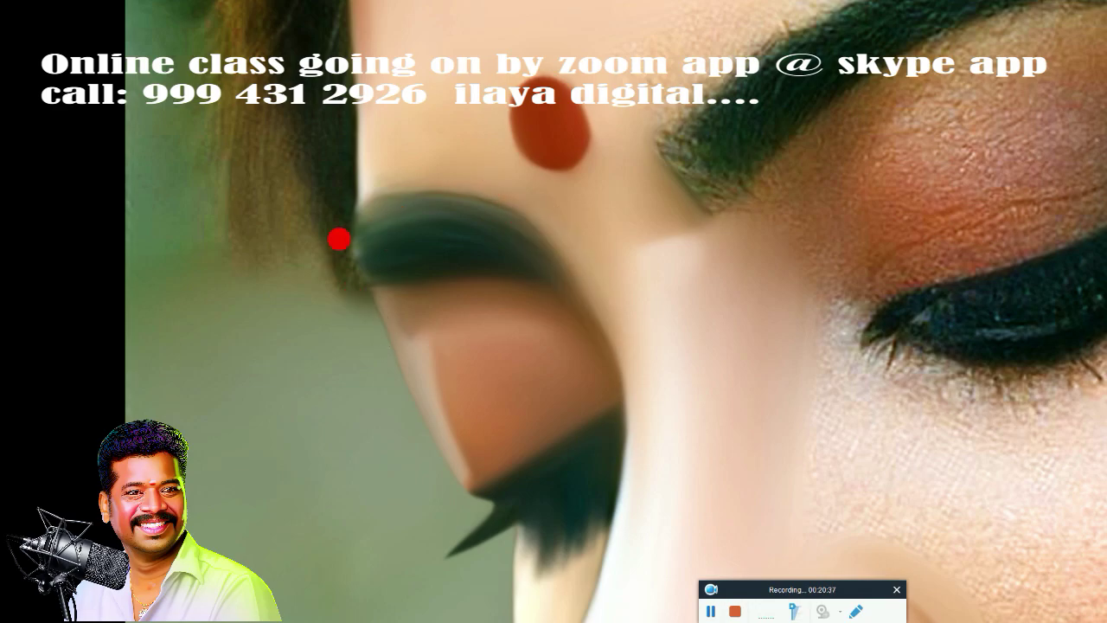
Step: Blend the hair strands, eyelid edge and nearby background into a soft blur
left_click_drag(324, 135, 337, 248)
left_click_drag(354, 304, 375, 357)
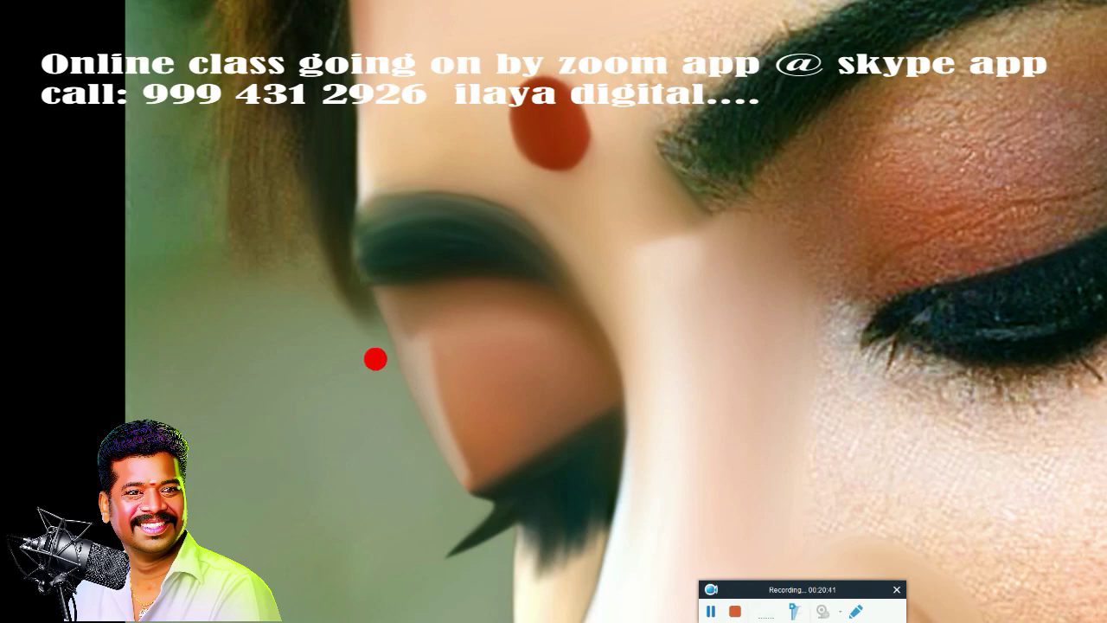
mouse_move(339, 251)
left_mouse_down()
mouse_move(337, 210)
mouse_move(373, 338)
mouse_move(285, 212)
left_mouse_up()
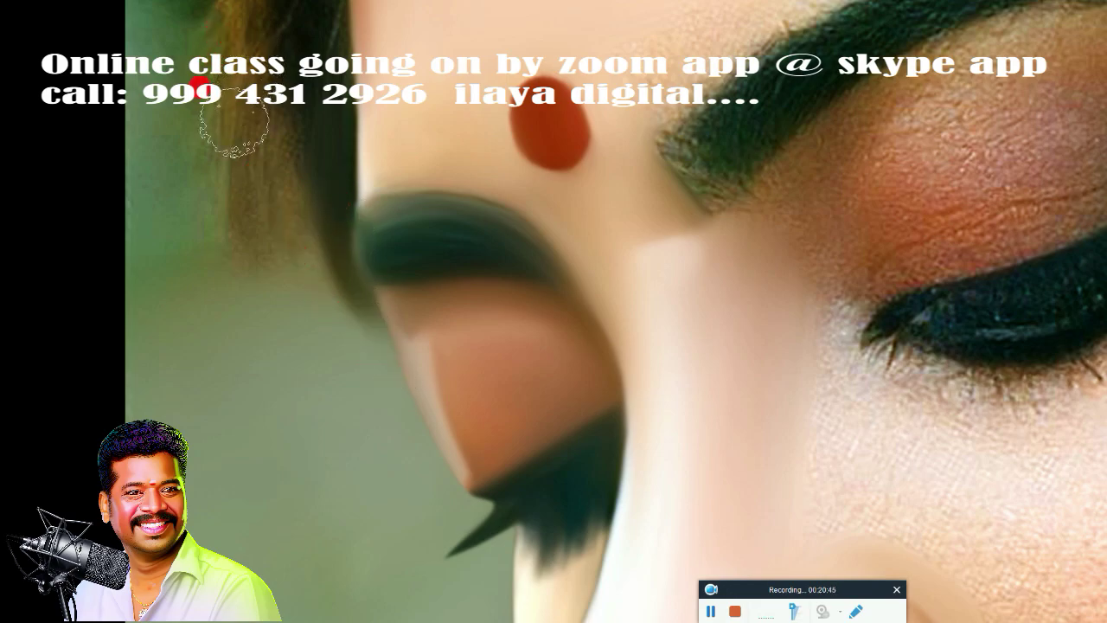
mouse_move(199, 85)
left_mouse_down()
mouse_move(245, 156)
mouse_move(328, 346)
mouse_move(320, 385)
left_mouse_up()
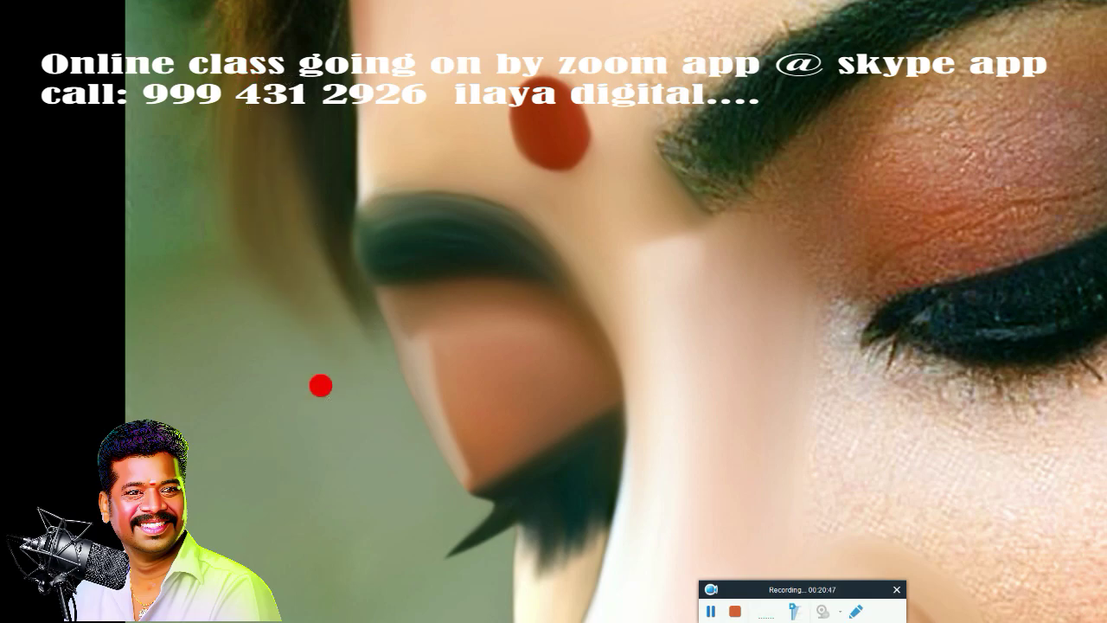
mouse_move(332, 254)
left_mouse_down()
mouse_move(400, 455)
mouse_move(417, 390)
mouse_move(412, 351)
mouse_move(476, 328)
mouse_move(468, 275)
left_mouse_up()
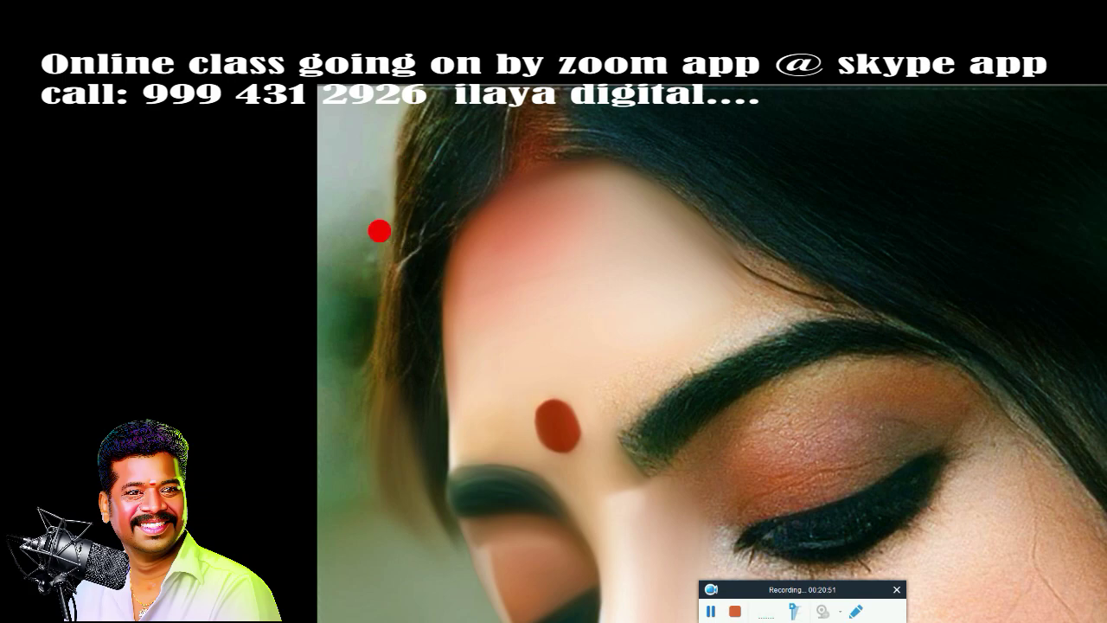
Step: Soften the hair edge beside and over the forehead and the left-edge background
left_click_drag(379, 232, 369, 348)
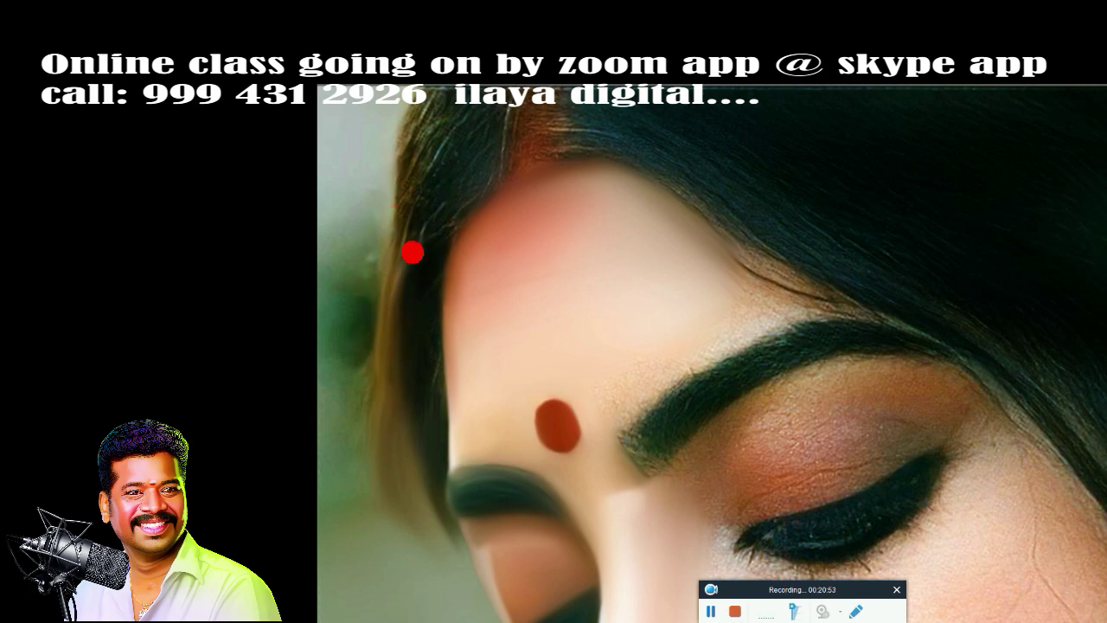
mouse_move(413, 251)
left_mouse_down()
mouse_move(415, 306)
mouse_move(416, 286)
mouse_move(341, 455)
mouse_move(354, 489)
mouse_move(417, 536)
mouse_move(400, 581)
left_mouse_up()
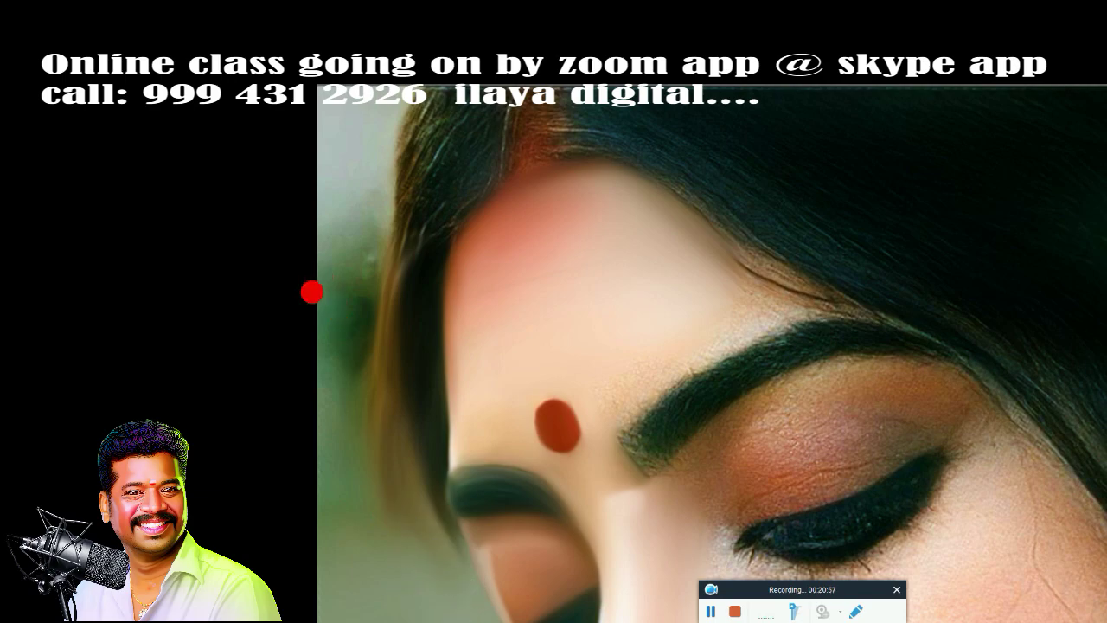
mouse_move(312, 292)
left_mouse_down()
mouse_move(297, 336)
mouse_move(297, 502)
mouse_move(301, 178)
left_mouse_up()
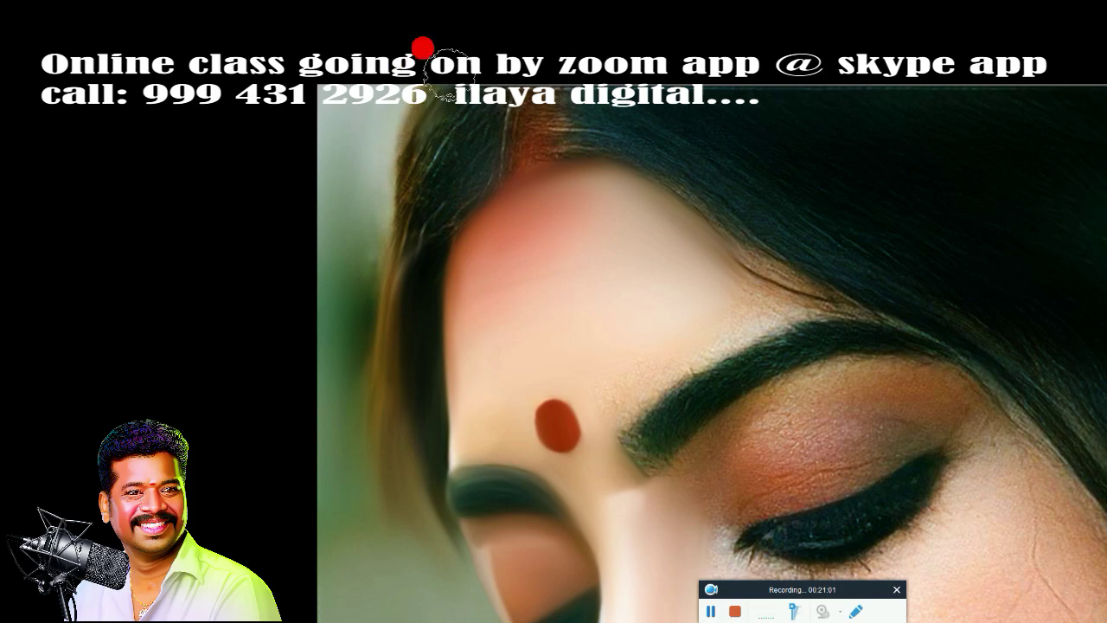
mouse_move(478, 83)
left_mouse_down()
mouse_move(403, 237)
mouse_move(408, 227)
mouse_move(355, 194)
left_mouse_up()
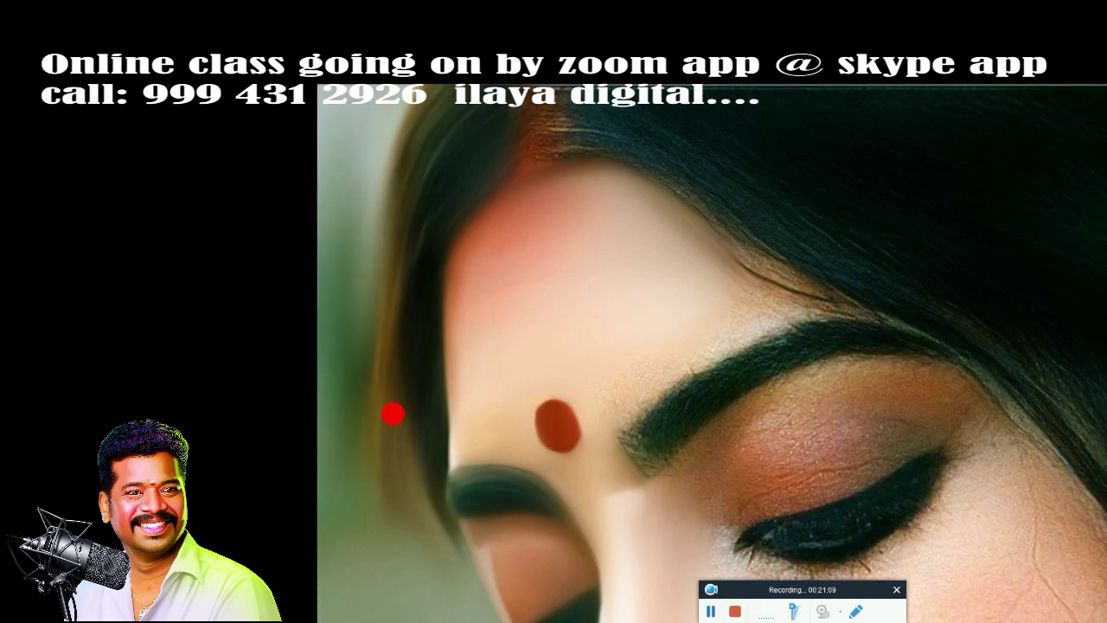
left_click_drag(389, 413, 413, 164)
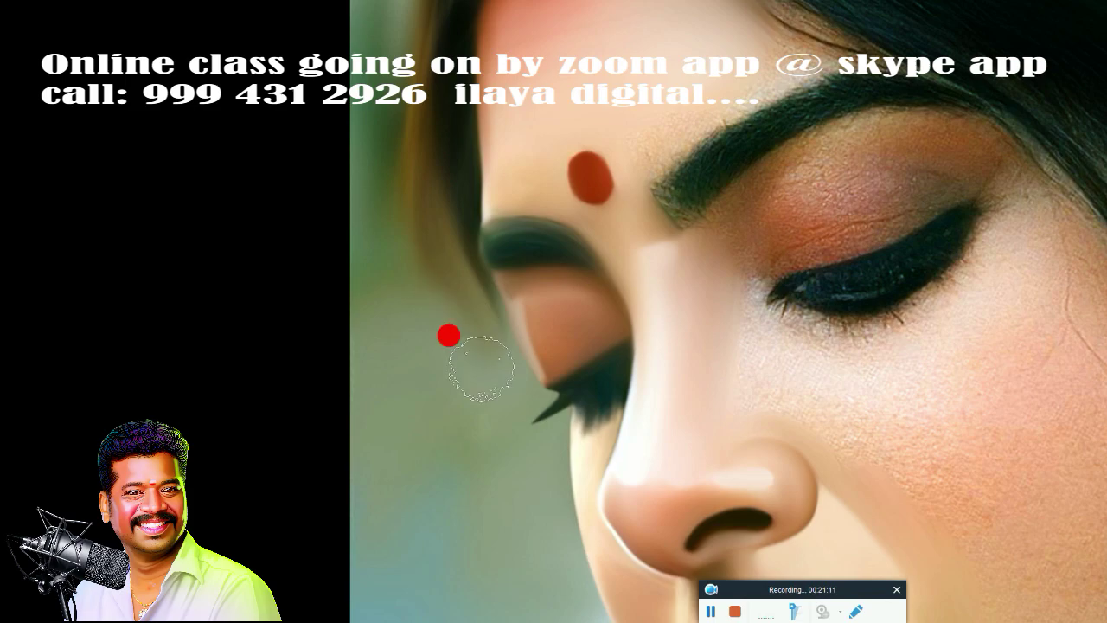
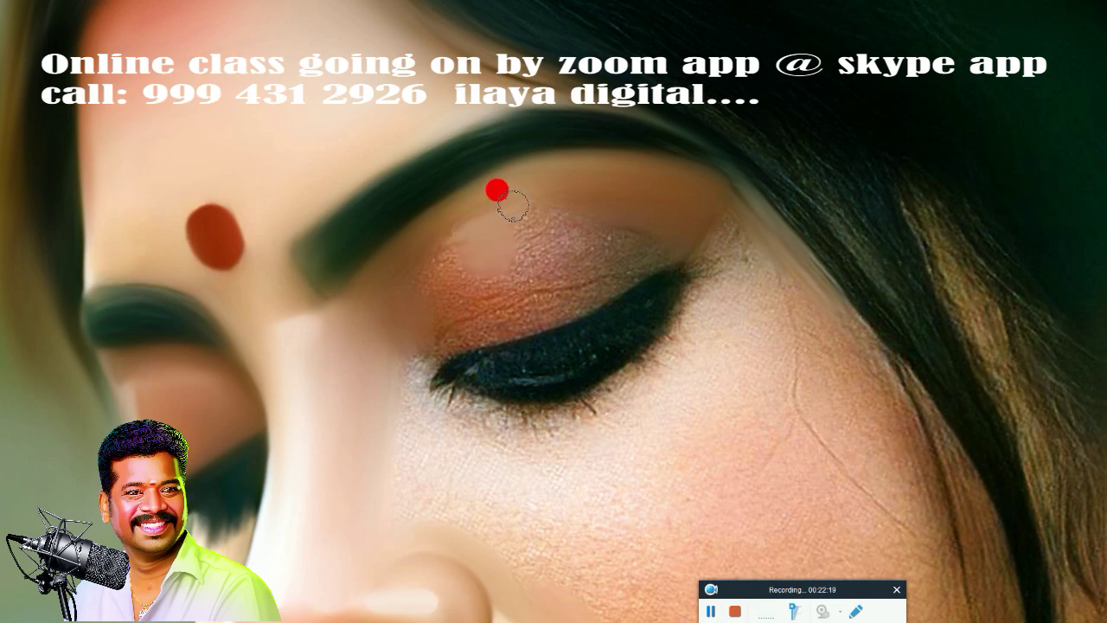
Step: Brighten and smooth the eyelid skin, then paint a thin dark crease along the eyelid
left_click_drag(512, 205, 459, 233)
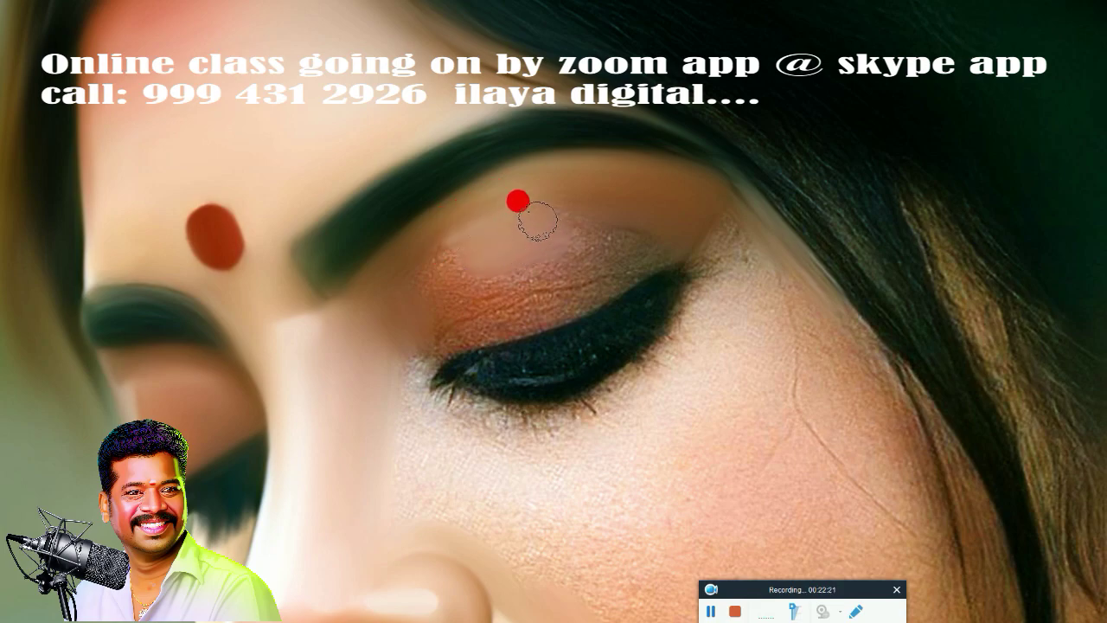
left_click_drag(517, 201, 575, 229)
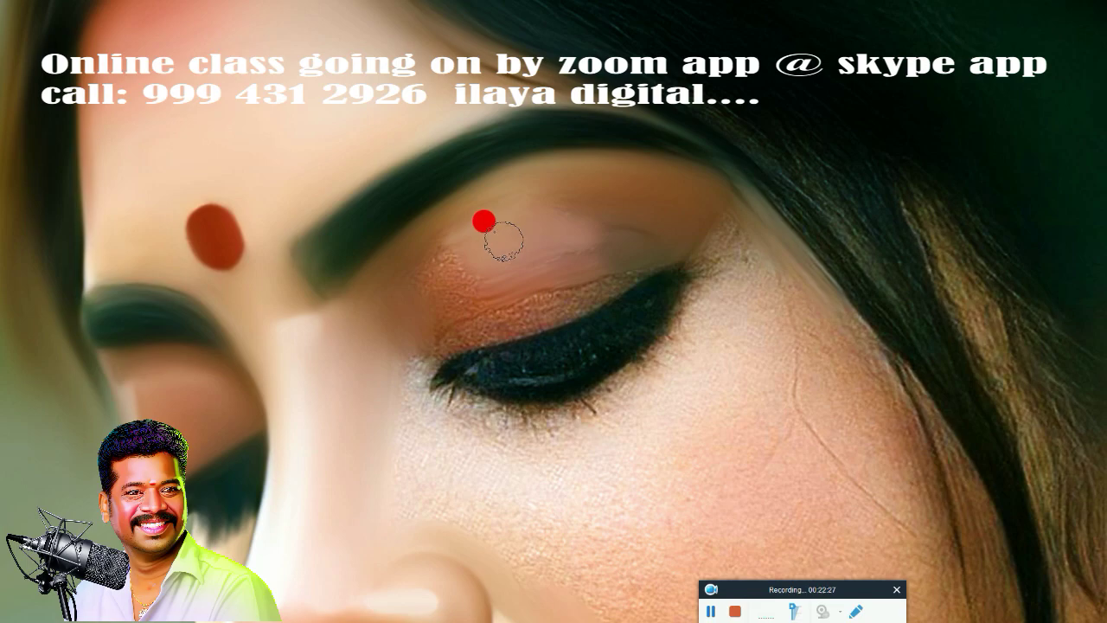
left_click_drag(483, 221, 523, 208)
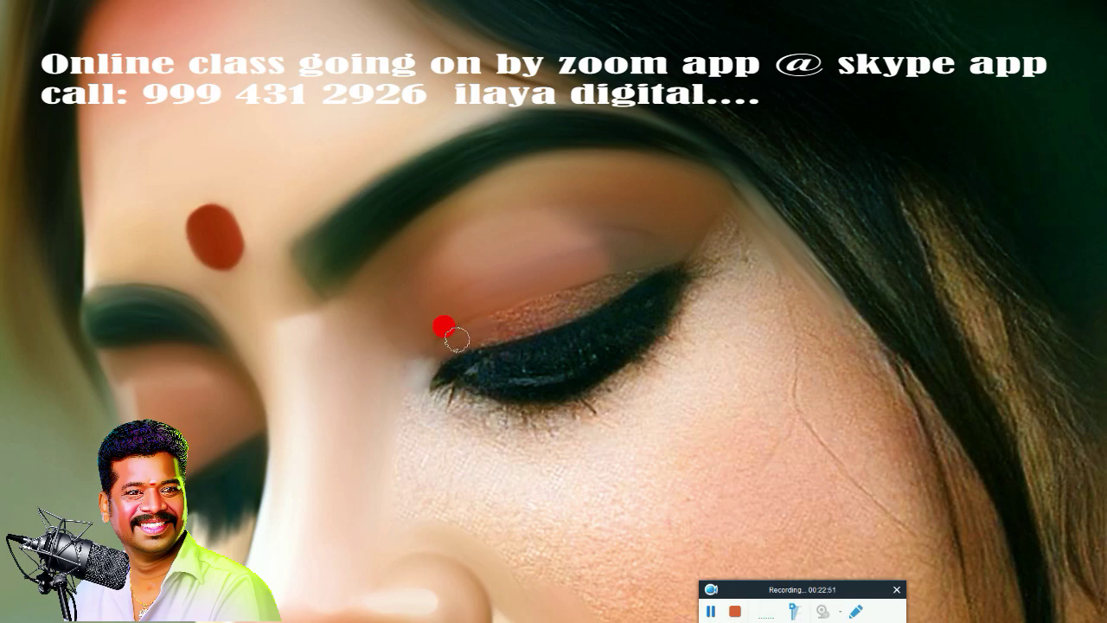
mouse_move(517, 325)
left_mouse_down()
mouse_move(585, 299)
mouse_move(621, 262)
left_mouse_up()
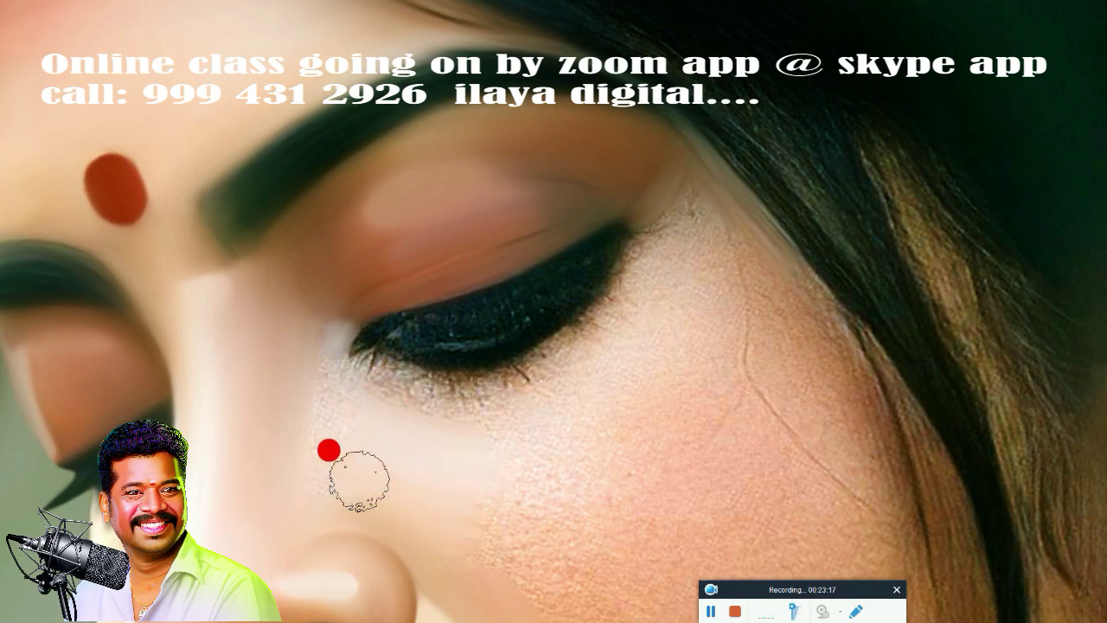
Step: Smooth the skin below the eye and paint out the stray hair strand on the cheek
mouse_move(329, 450)
left_mouse_down()
mouse_move(301, 338)
mouse_move(330, 429)
left_mouse_up()
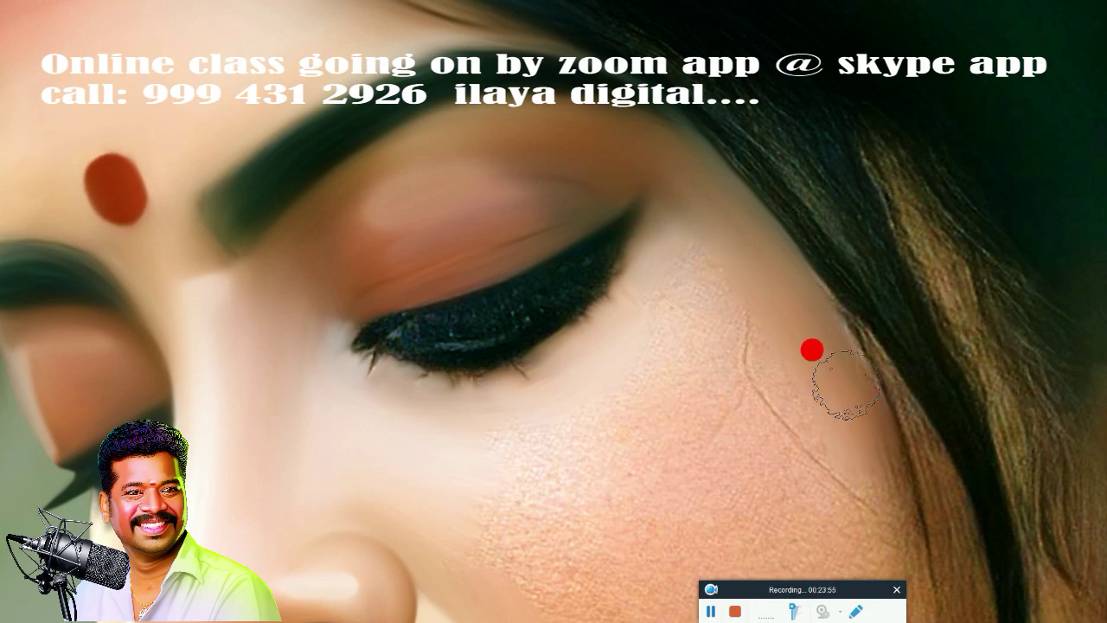
left_click_drag(803, 351, 865, 498)
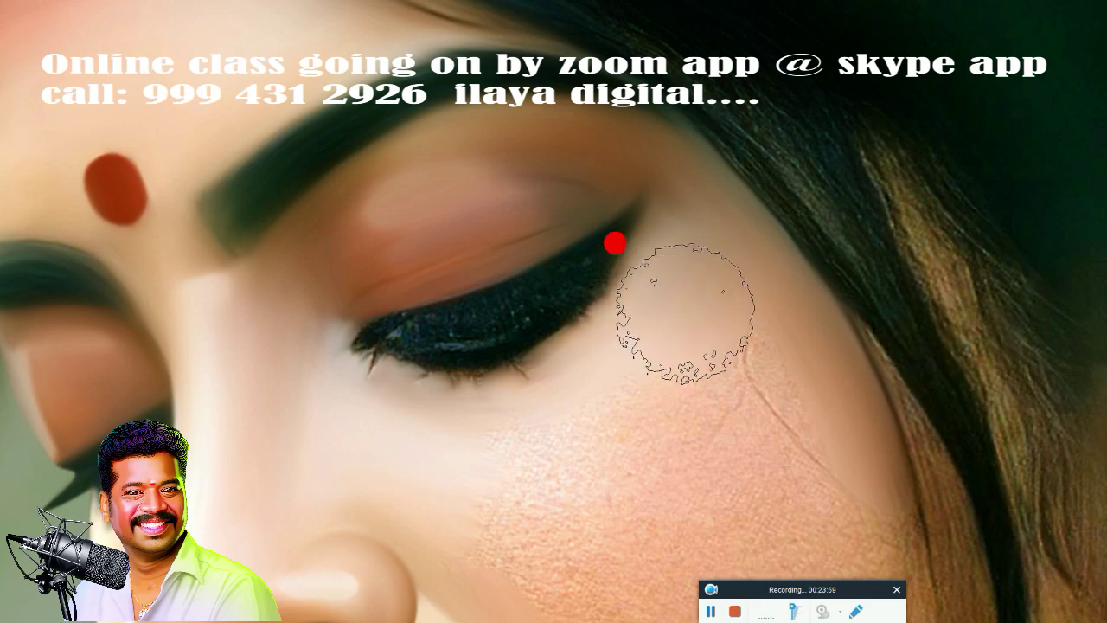
left_click_drag(613, 228, 657, 380)
Step: Enlarge the brush and smooth away the freckles on the lower-left and right cheeks
scroll(655, 378, "down", 3)
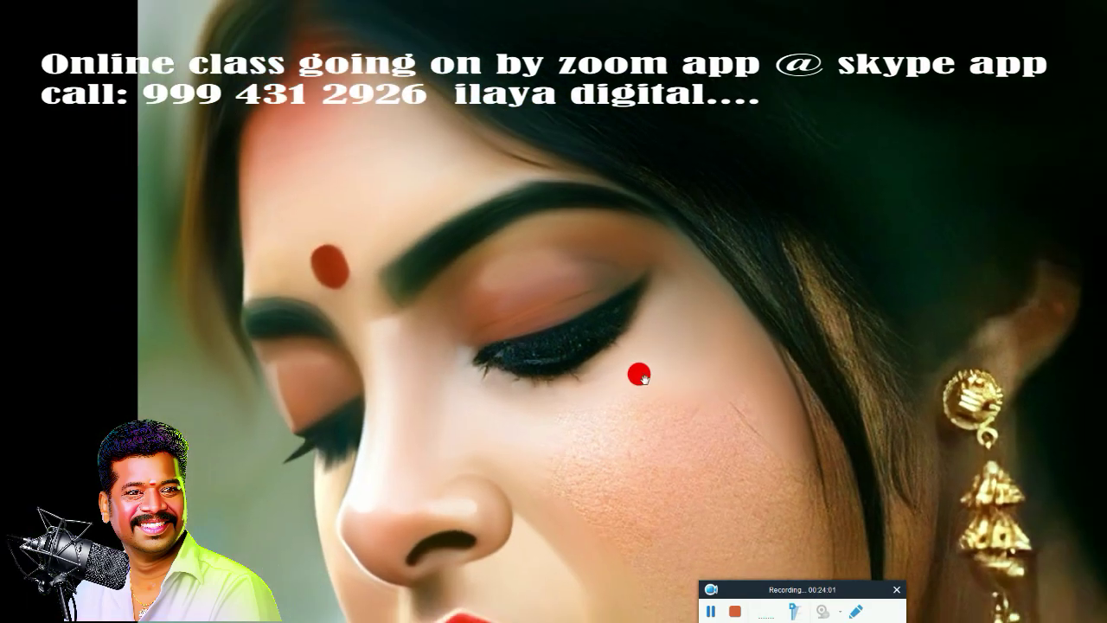
key("r")
mouse_move(369, 407)
left_mouse_down()
mouse_move(492, 450)
mouse_move(425, 207)
left_mouse_up()
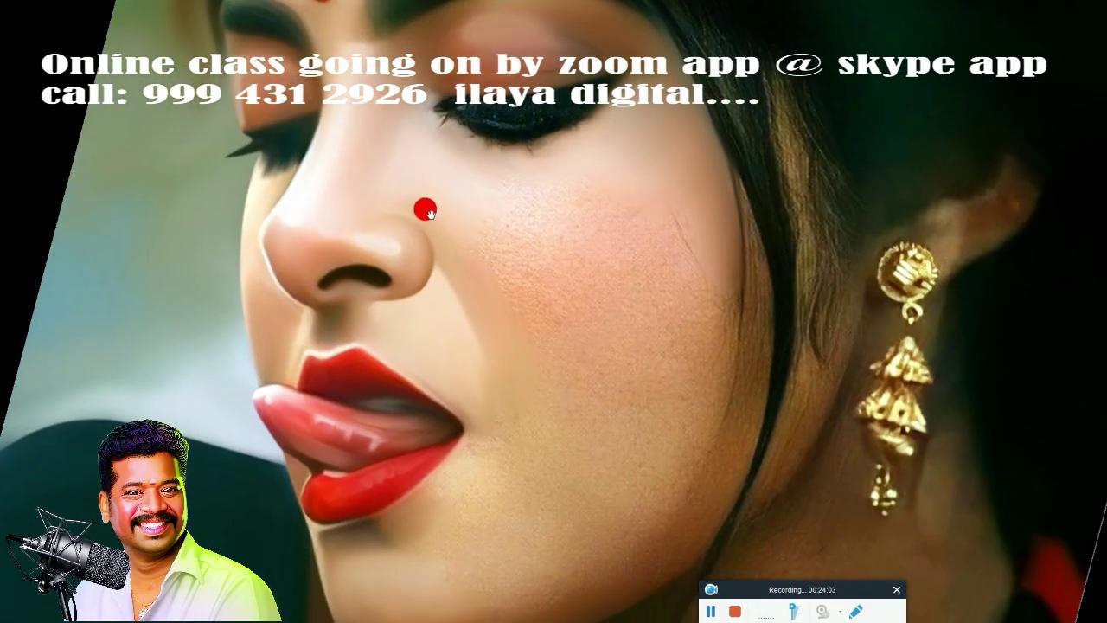
left_click_drag(590, 351, 622, 193)
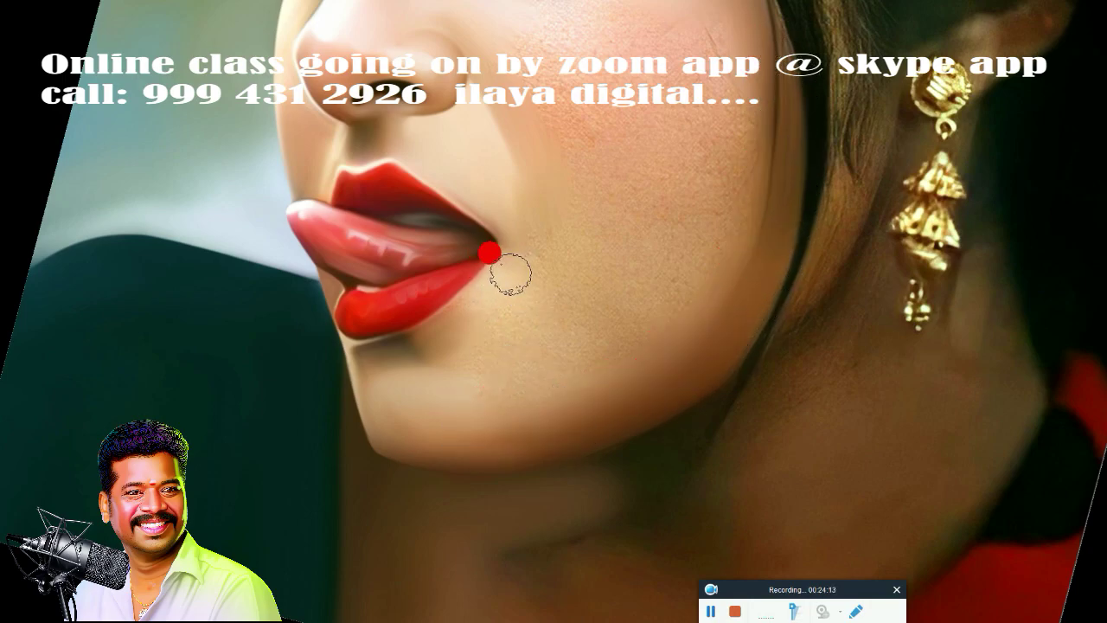
key("bracketright")
key("bracketright")
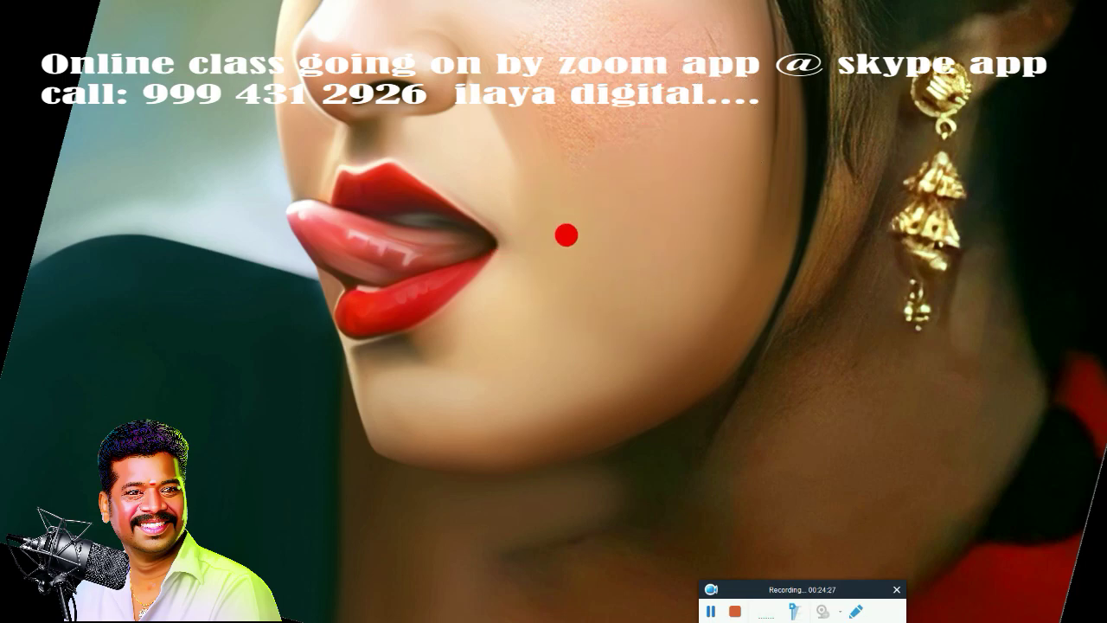
left_click_drag(578, 216, 558, 429)
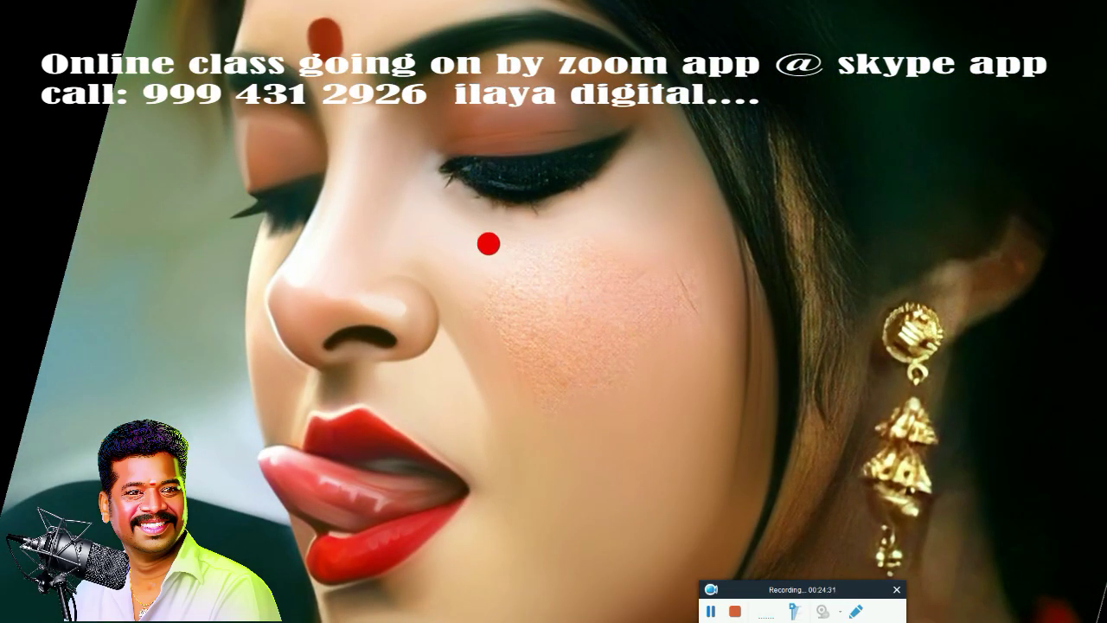
left_click_drag(478, 276, 517, 295)
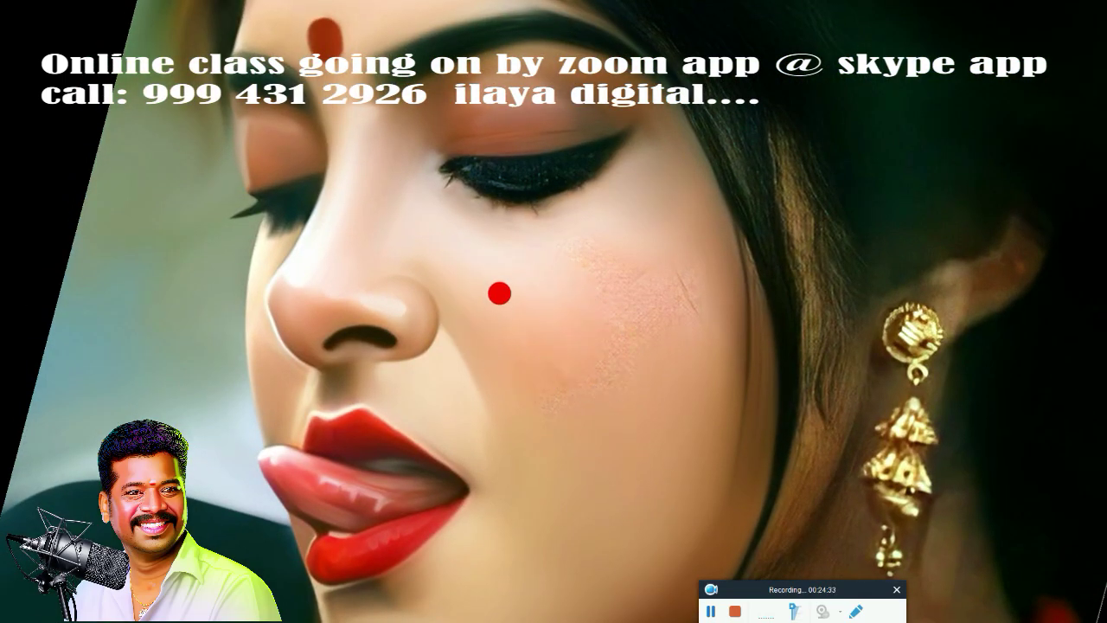
left_click_drag(575, 200, 568, 185)
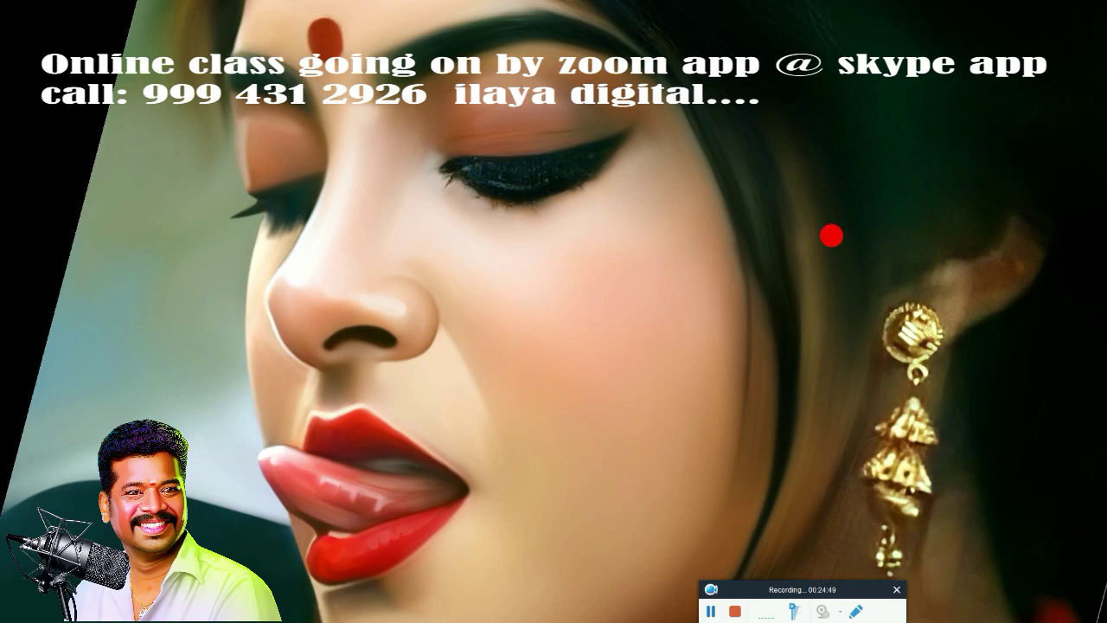
left_click_drag(789, 367, 804, 129)
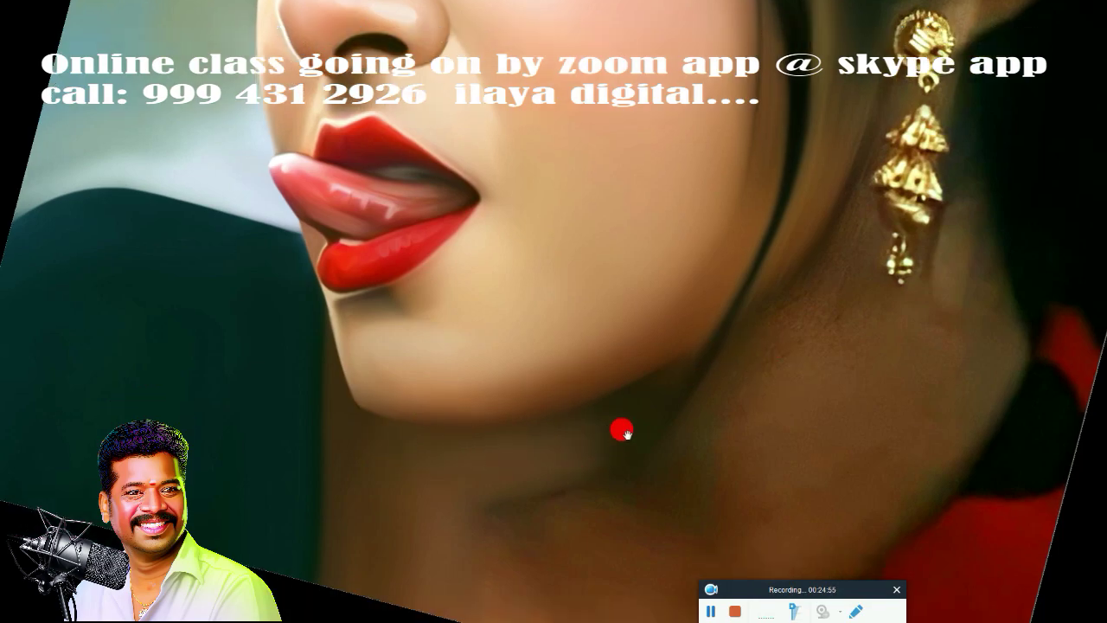
left_click_drag(620, 425, 559, 269)
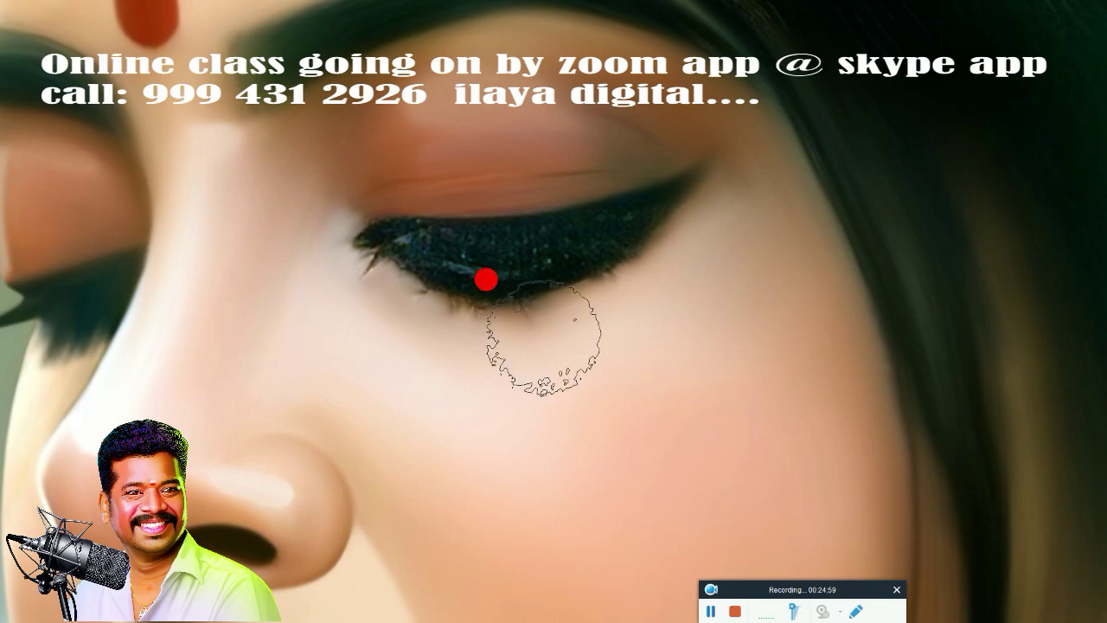
Step: Paint the glittery upper-lid eyeliner into smooth glossy black
key("F5")
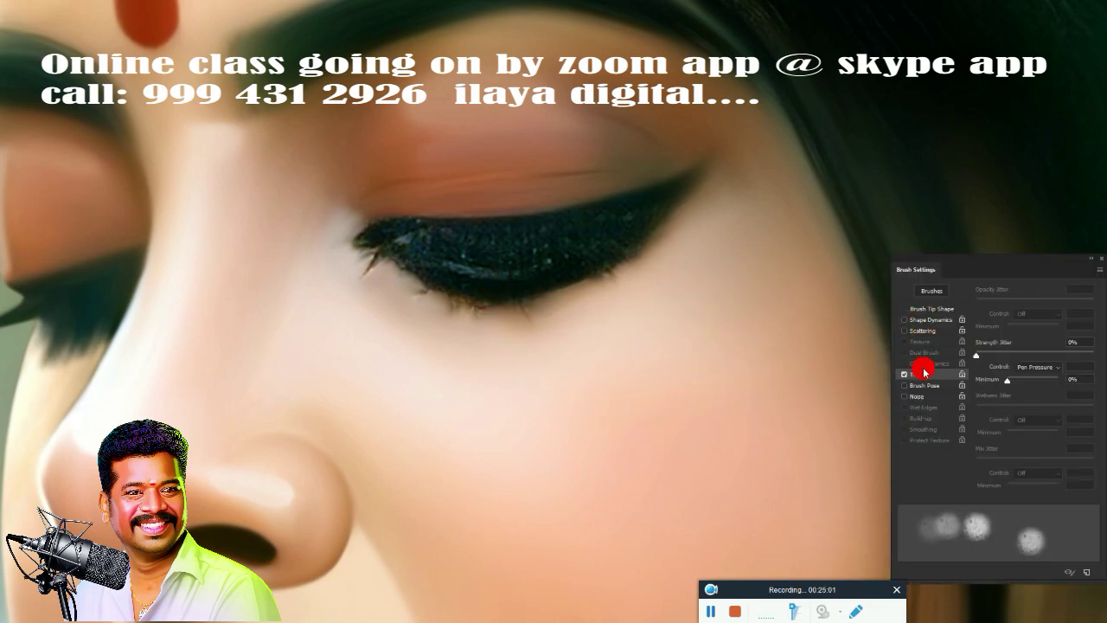
key("F5")
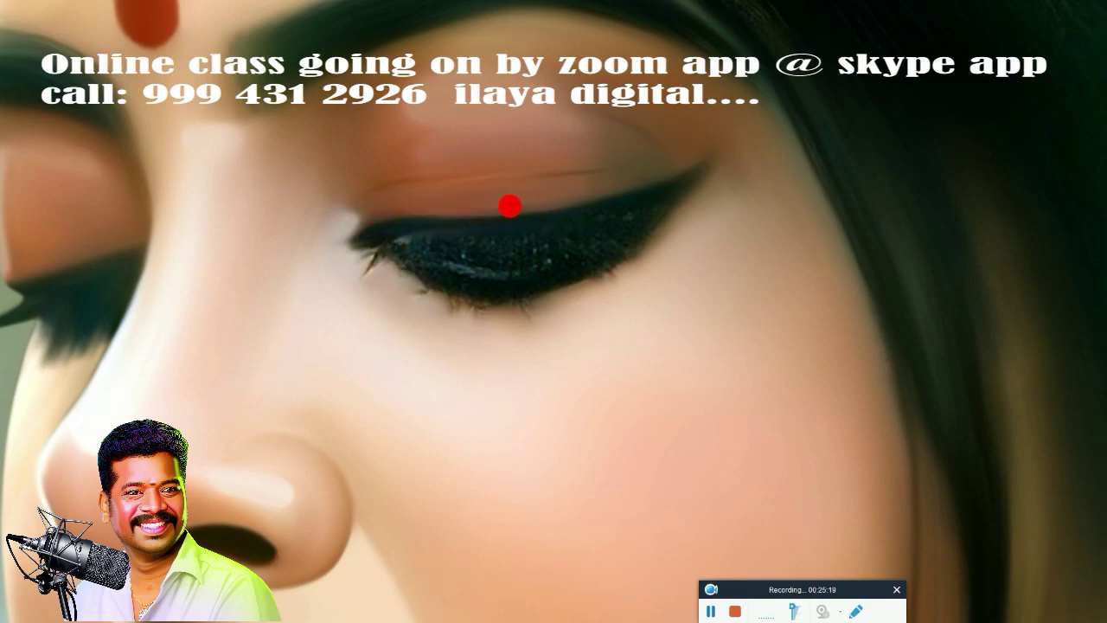
mouse_move(459, 246)
left_mouse_down()
mouse_move(420, 237)
mouse_move(505, 257)
mouse_move(605, 223)
mouse_move(410, 275)
mouse_move(368, 255)
mouse_move(536, 278)
mouse_move(631, 234)
mouse_move(651, 206)
left_mouse_up()
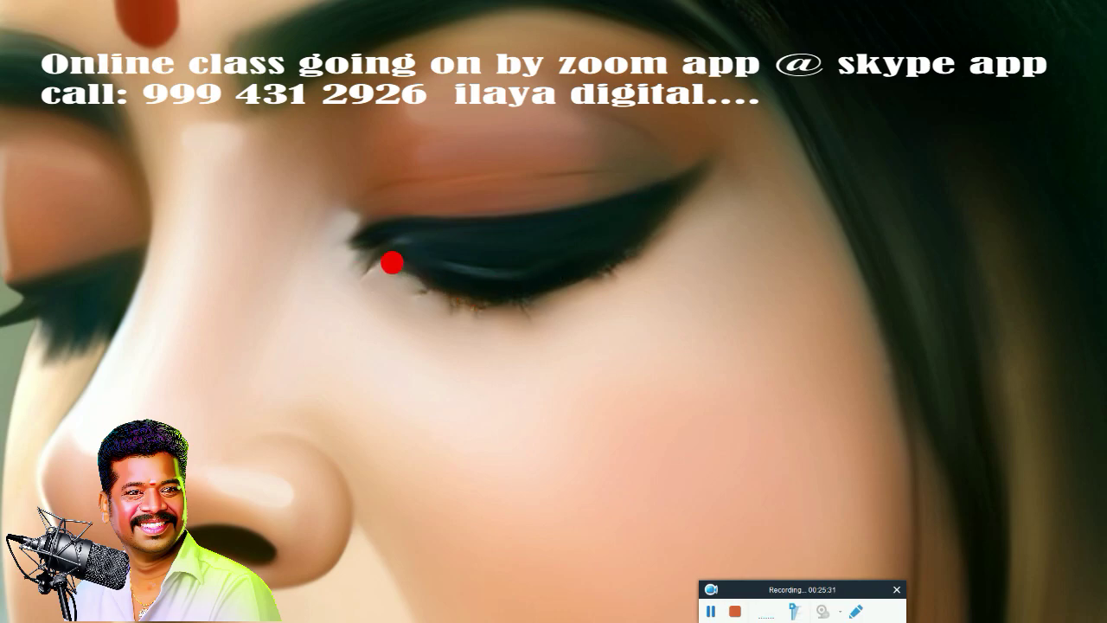
Step: Retouch the lash line from the lower lashes toward the inner corner
mouse_move(426, 274)
left_mouse_down()
mouse_move(476, 285)
mouse_move(445, 299)
mouse_move(464, 319)
mouse_move(503, 292)
mouse_move(538, 320)
mouse_move(551, 278)
mouse_move(568, 304)
left_mouse_up()
mouse_move(591, 258)
left_mouse_down()
mouse_move(613, 241)
mouse_move(603, 288)
left_mouse_up()
mouse_move(641, 220)
left_mouse_down()
mouse_move(637, 240)
mouse_move(507, 303)
mouse_move(469, 300)
mouse_move(475, 274)
mouse_move(428, 271)
mouse_move(375, 297)
mouse_move(361, 274)
mouse_move(366, 243)
mouse_move(314, 247)
mouse_move(317, 220)
mouse_move(360, 248)
left_mouse_up()
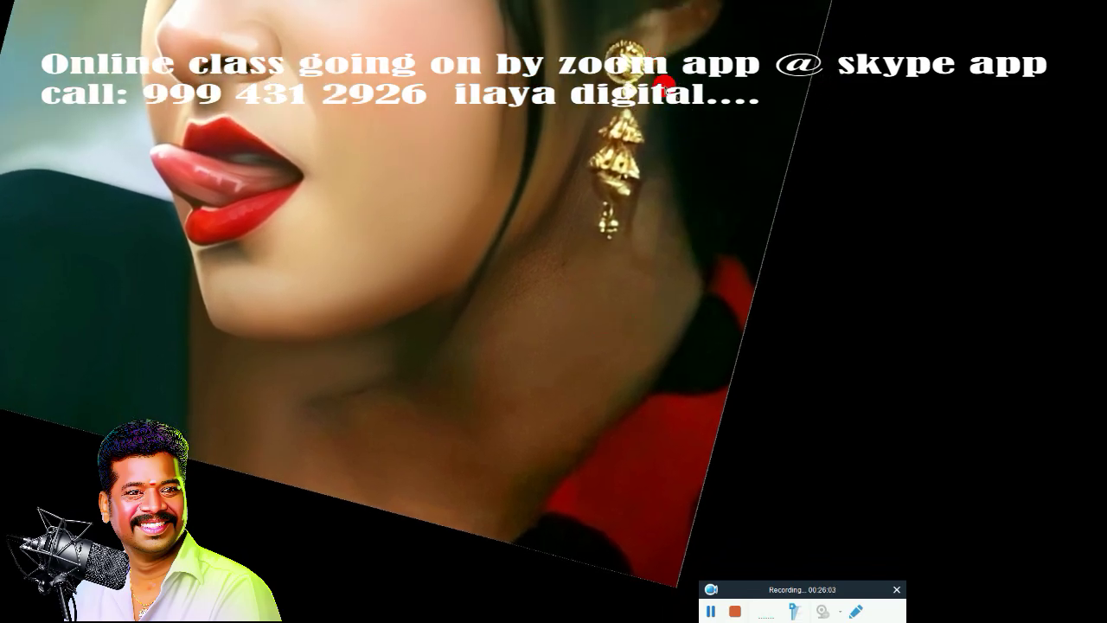
Step: Trace a Pen path from the earring down the neck, along the jaw, up to the earring top
mouse_move(704, 283)
left_mouse_down()
mouse_move(715, 306)
mouse_move(695, 314)
left_mouse_up()
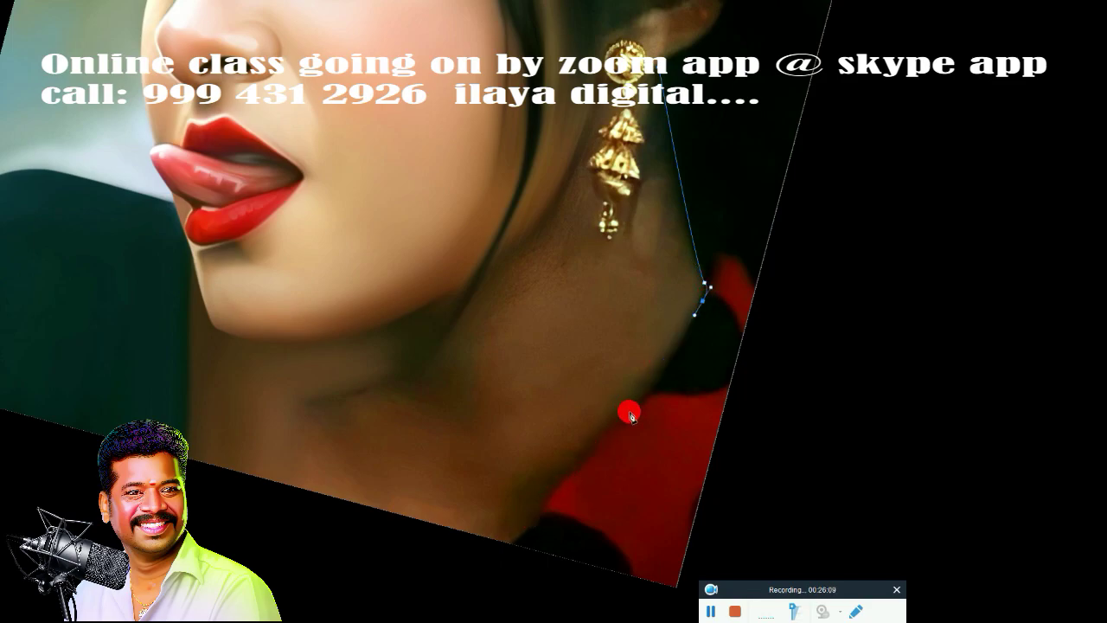
left_click_drag(629, 411, 591, 449)
left_click(570, 475)
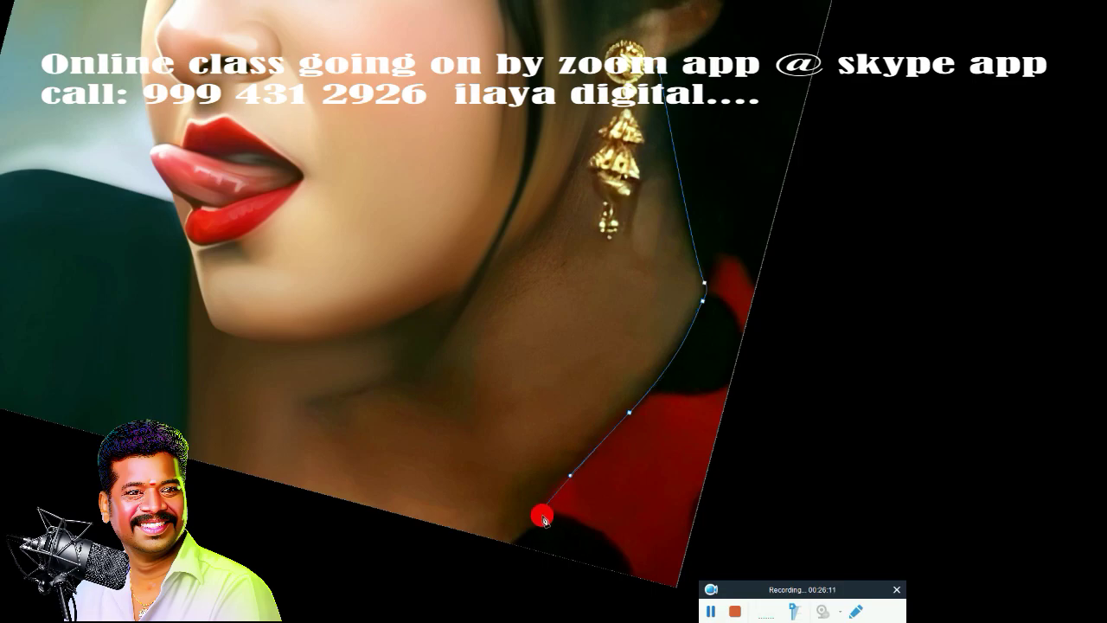
left_click_drag(537, 524, 312, 376)
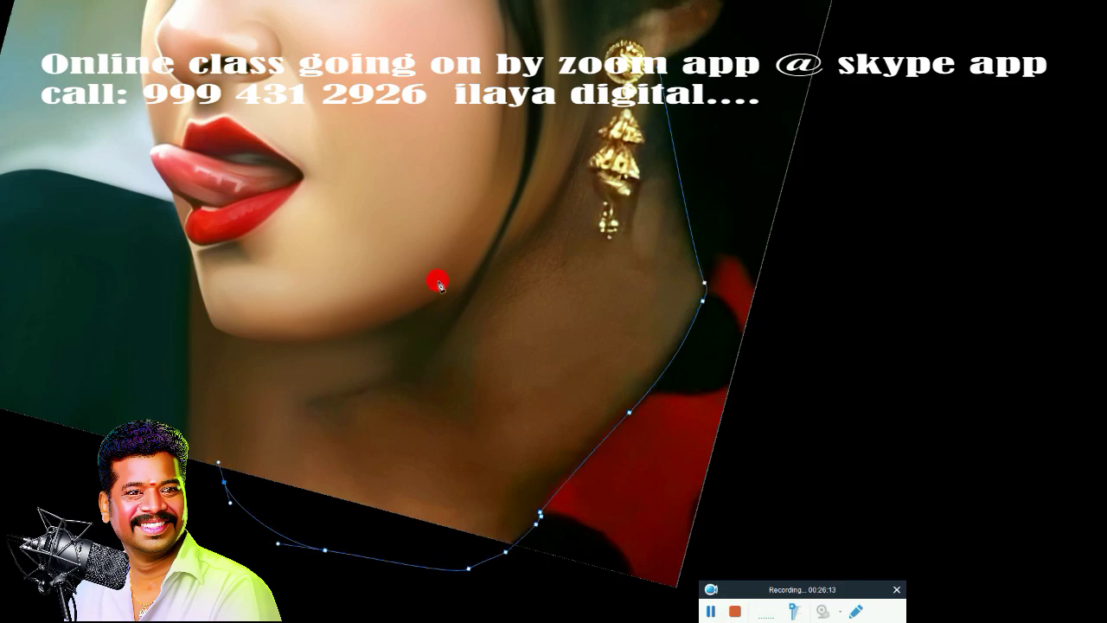
left_click(436, 301)
left_click_drag(576, 161, 593, 87)
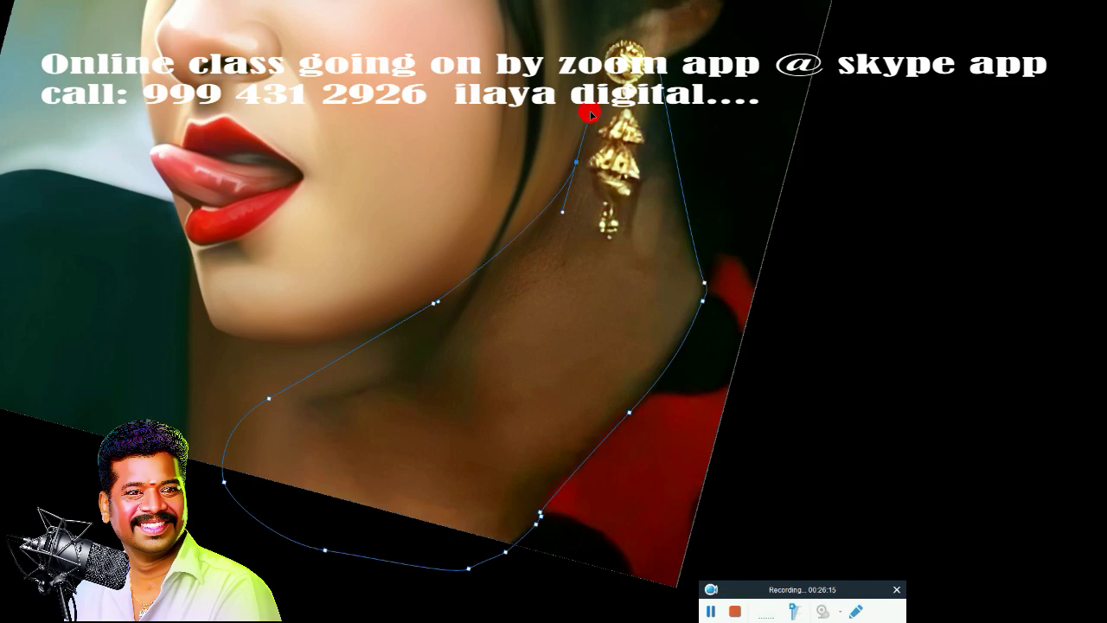
left_click(604, 35)
left_click(654, 13)
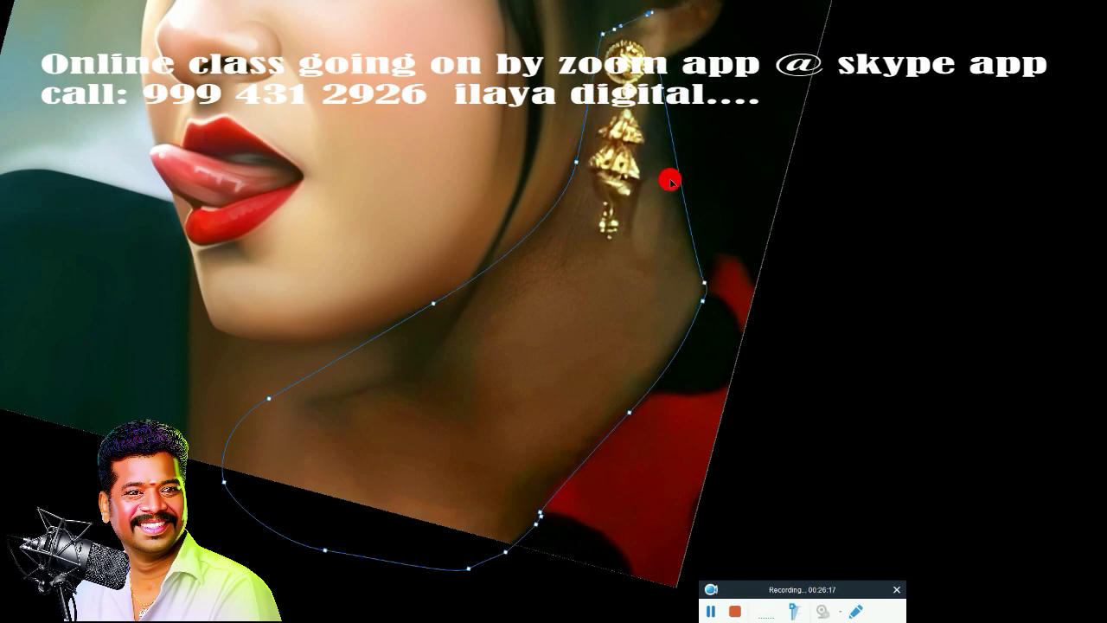
Step: Finish the path over and behind the ear, close it, and load it as a selection
scroll(664, 183, "up", 2)
scroll(692, 207, "up", 3)
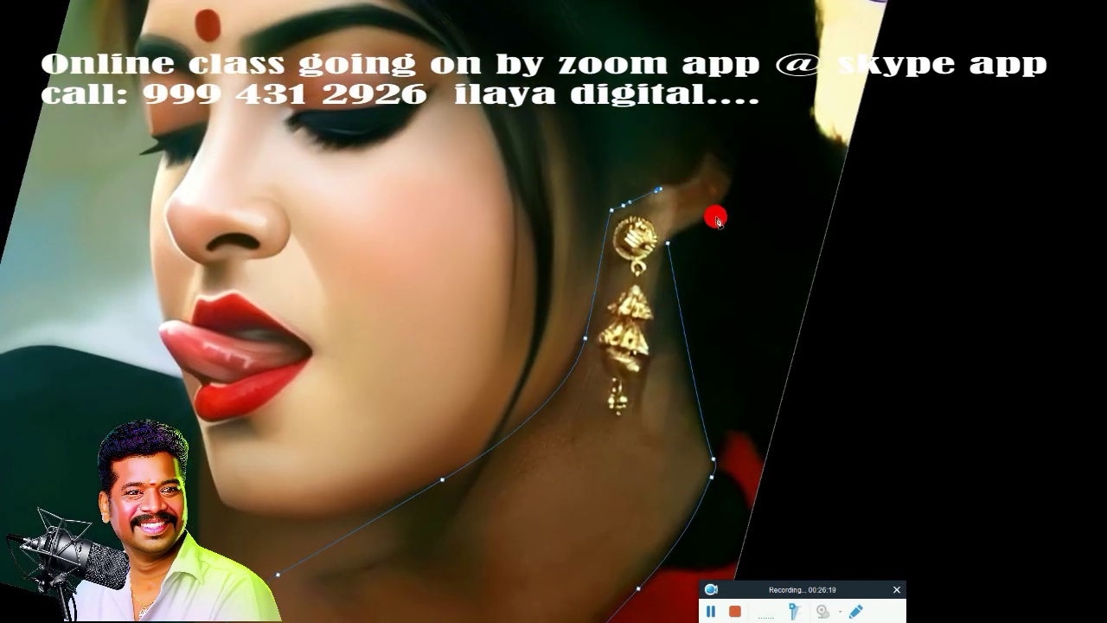
left_click_drag(725, 140, 745, 164)
left_click(735, 185)
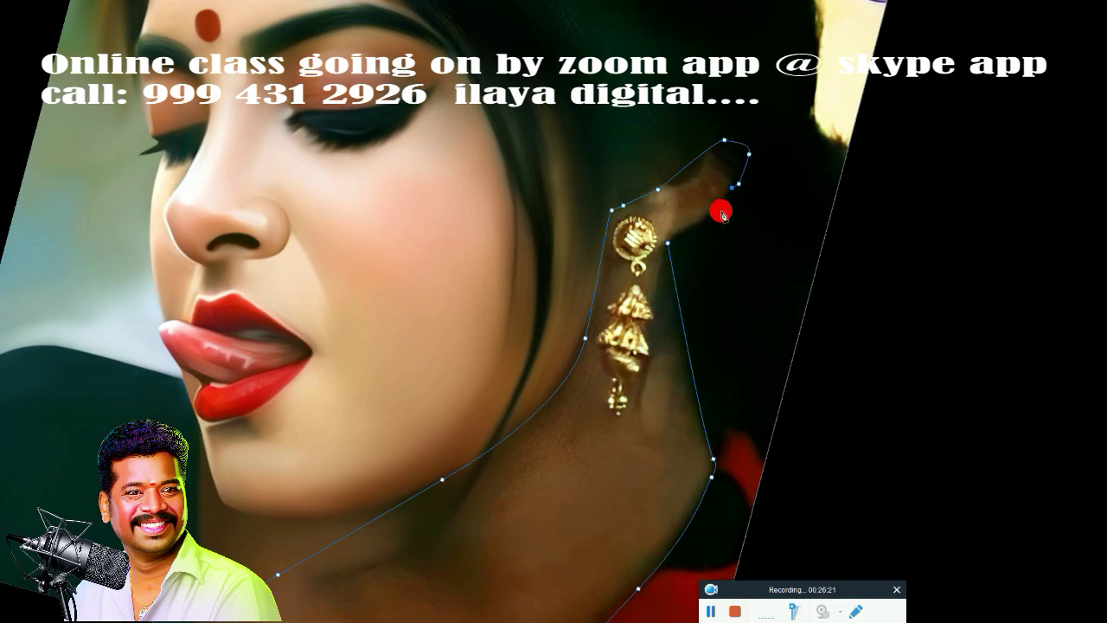
left_click(667, 243)
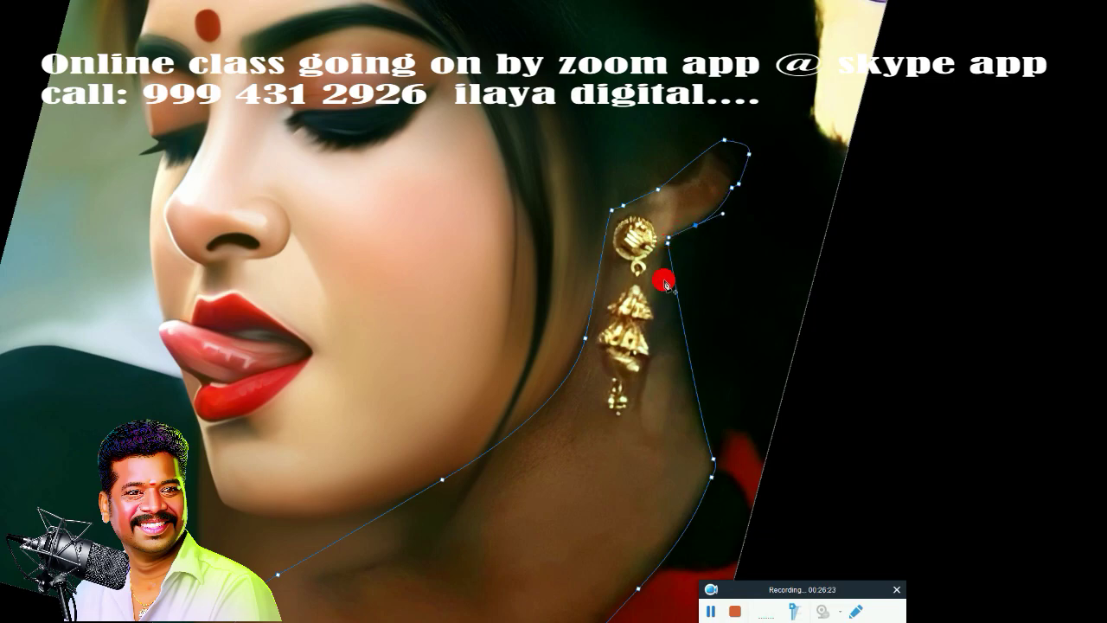
key("ctrl+Return")
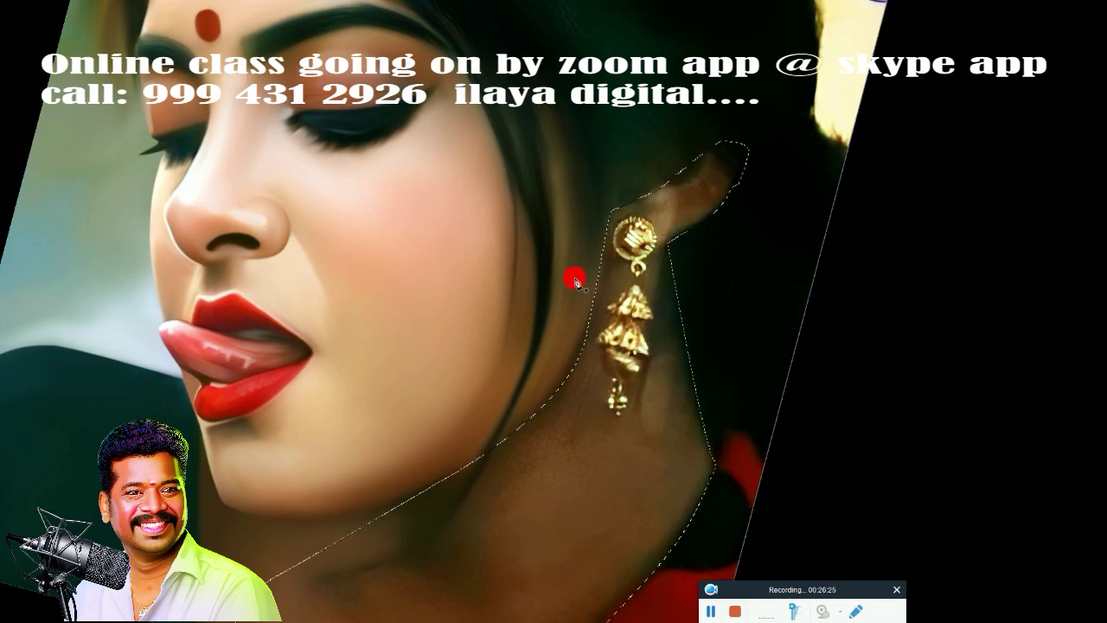
key("shift+F6")
Step: Apply the feather to the ear-and-neck selection and bring the face and earring into view
key("Return")
scroll(562, 237, "down", 5)
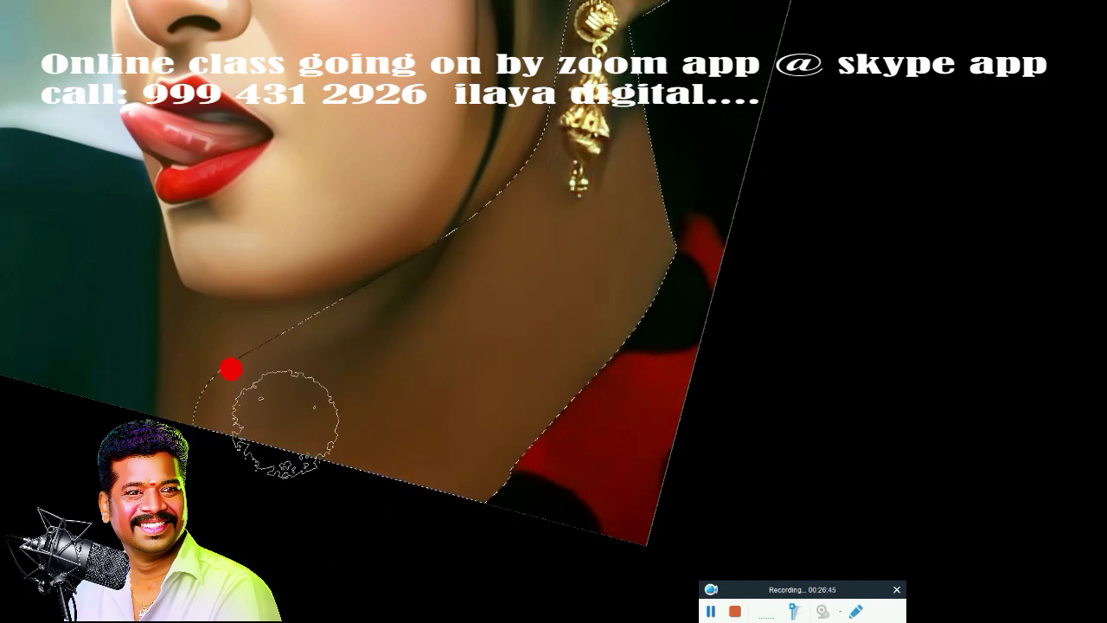
left_click_drag(603, 237, 536, 458)
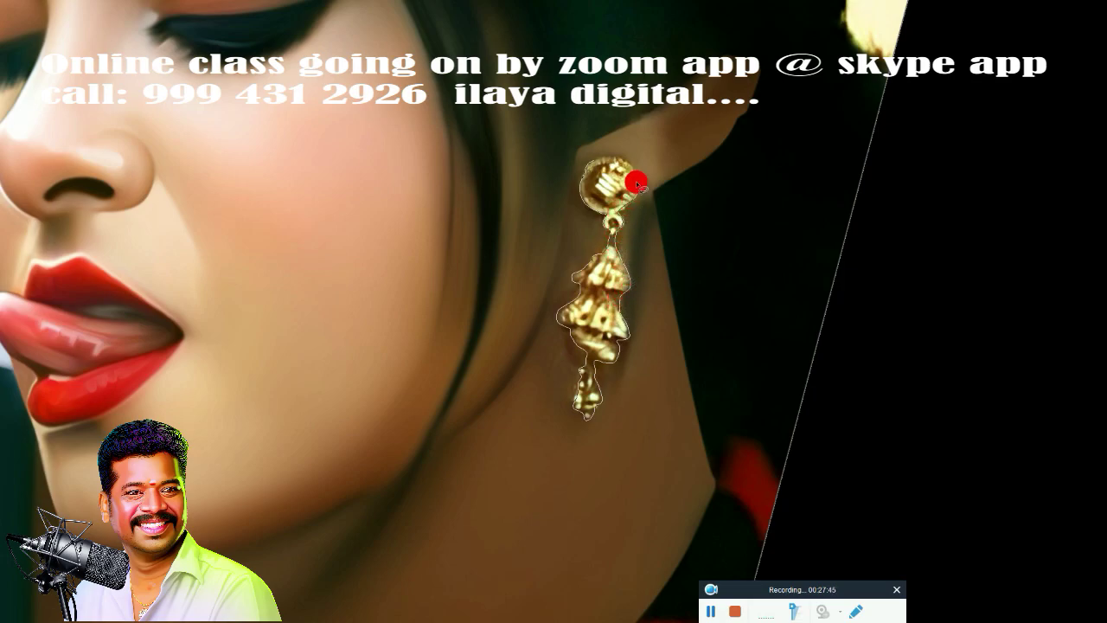
Step: Close the earring selection, feather it by 3 px, and brighten the middle pendant's gold
left_click(596, 154)
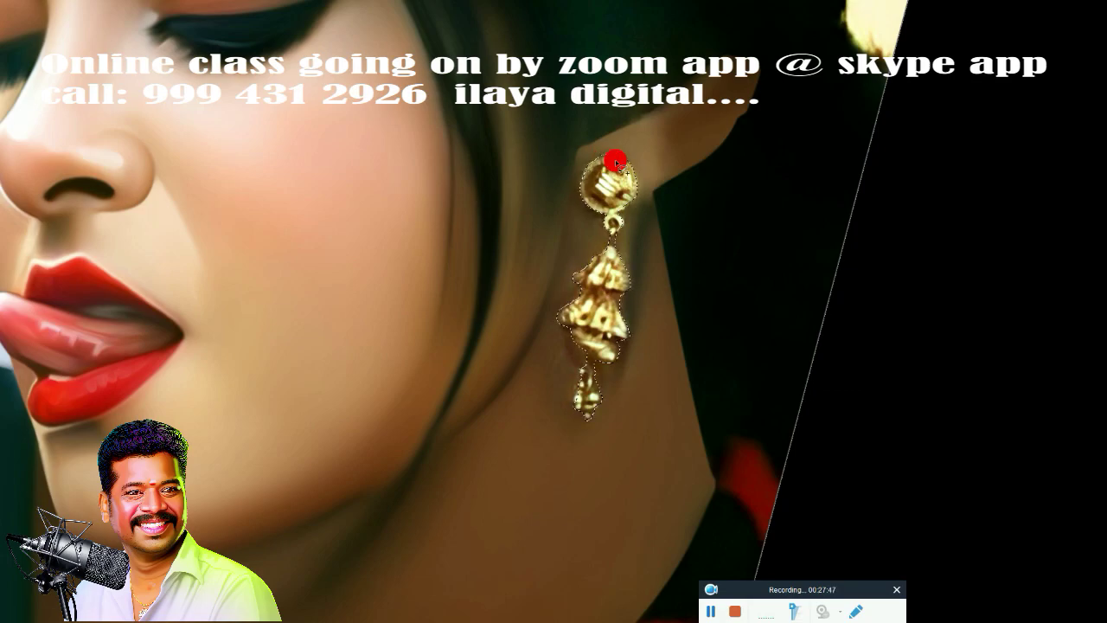
key("shift+F6")
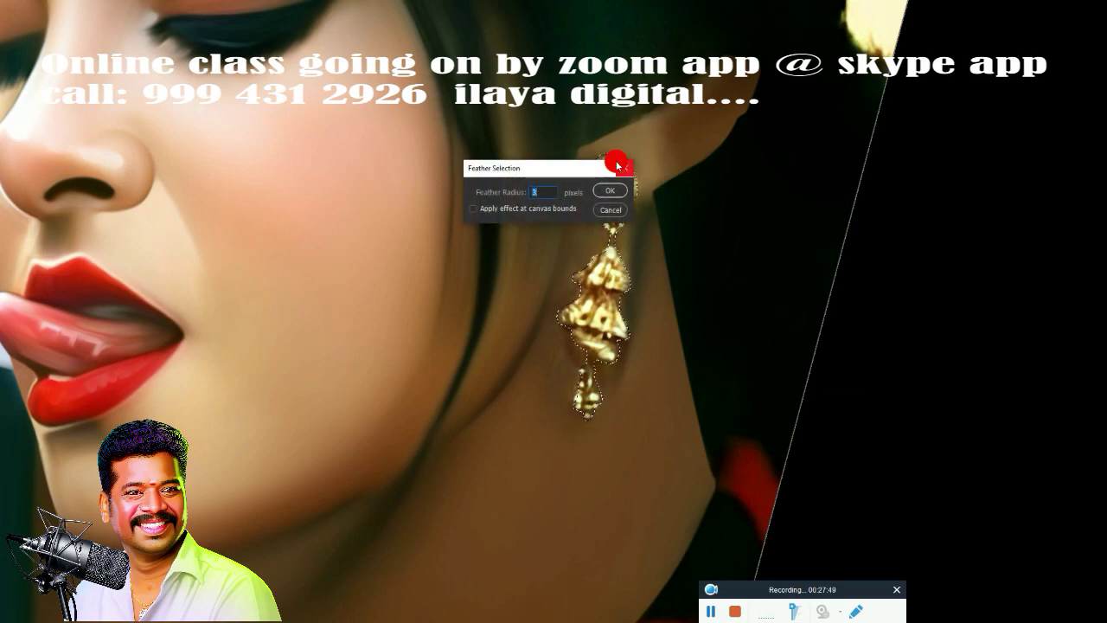
key("Return")
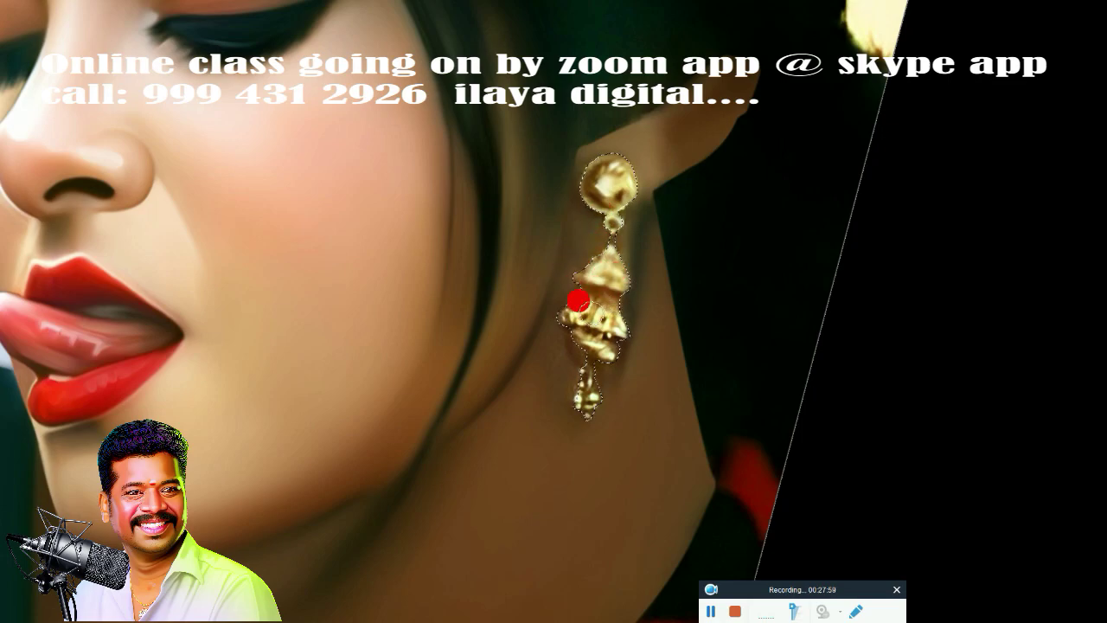
left_click_drag(575, 291, 581, 334)
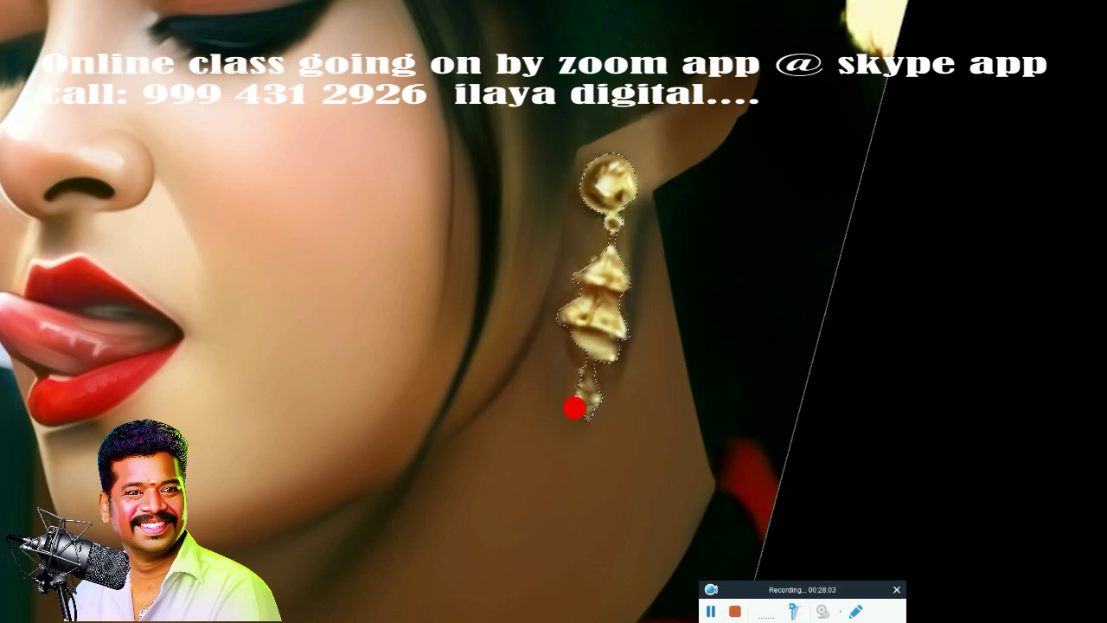
key("ctrl+b")
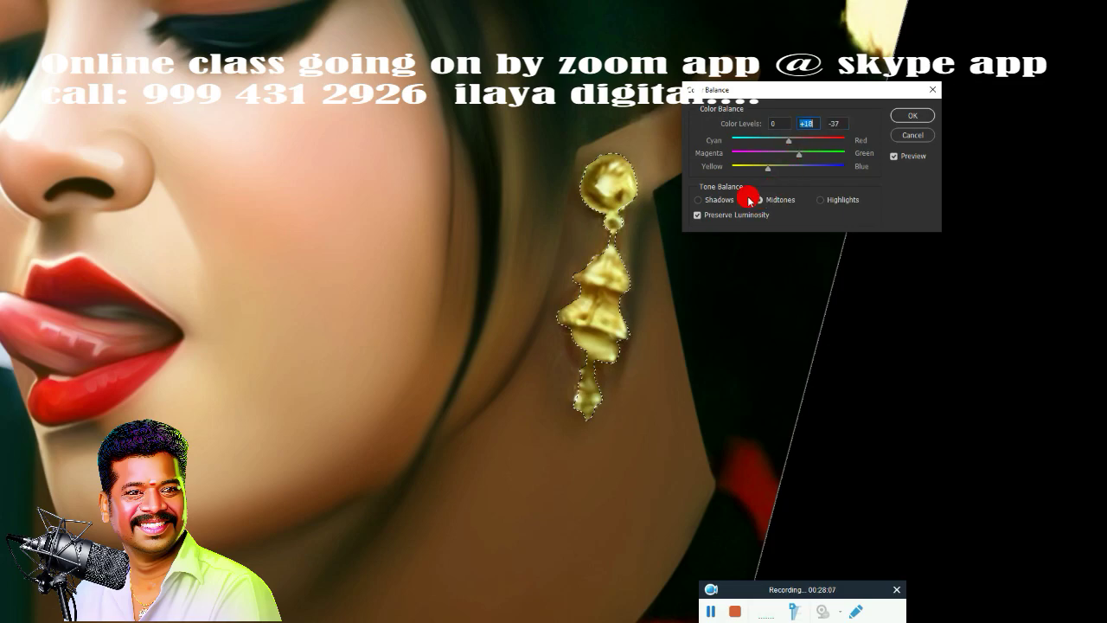
Step: Shift the earring's shadows and highlights toward yellow in Color Balance, apply it, and dismiss Save As
left_click(718, 198)
left_click_drag(774, 172, 775, 166)
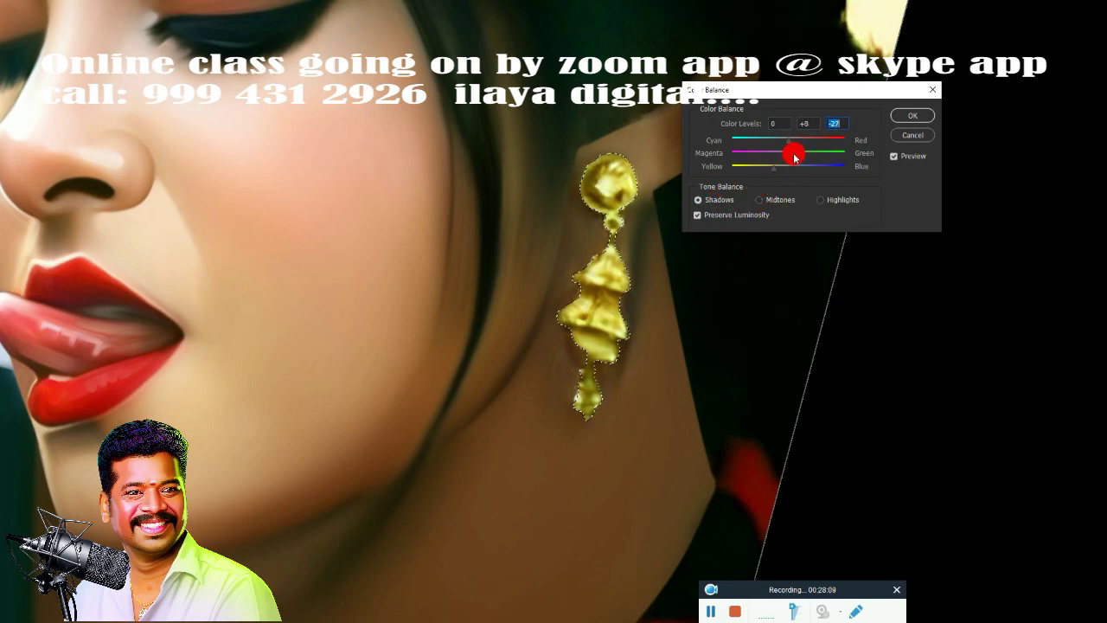
left_click(818, 199)
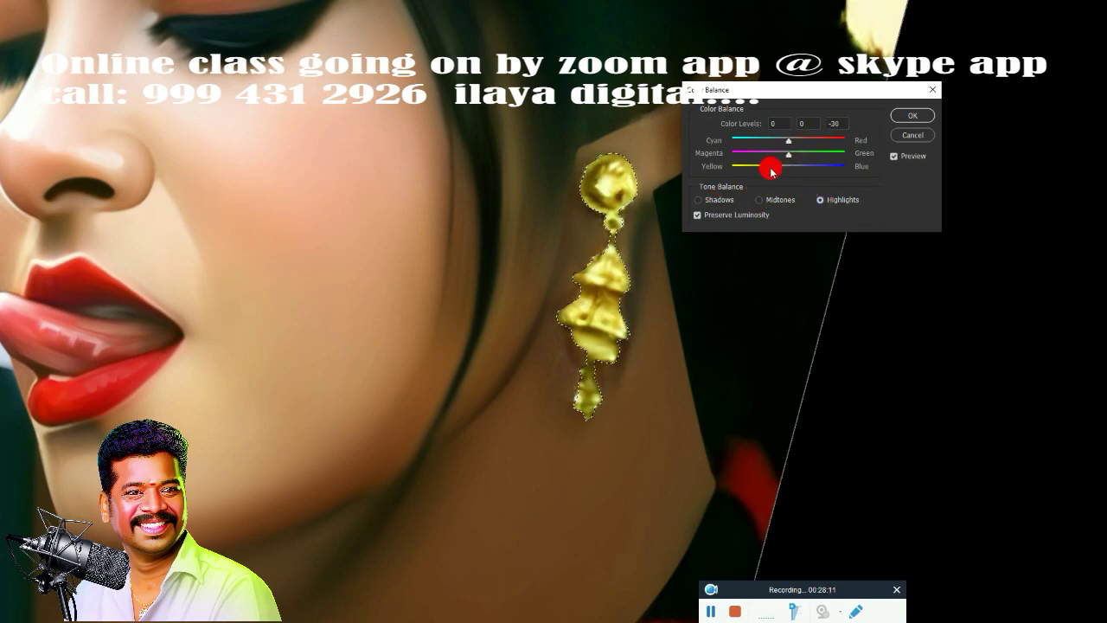
left_click(912, 116)
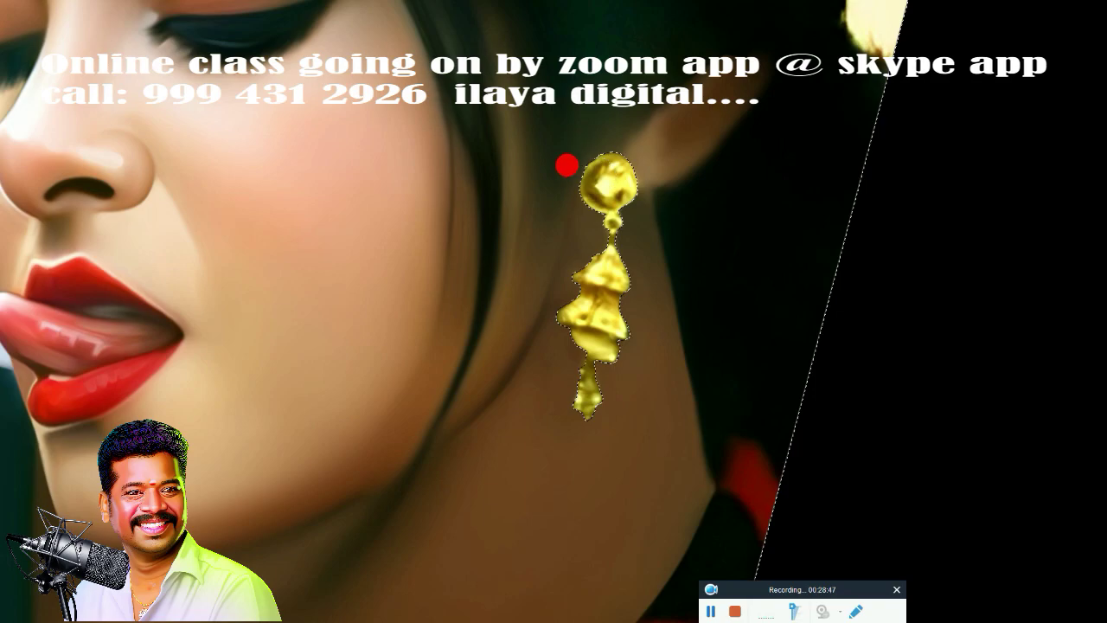
key("ctrl+s")
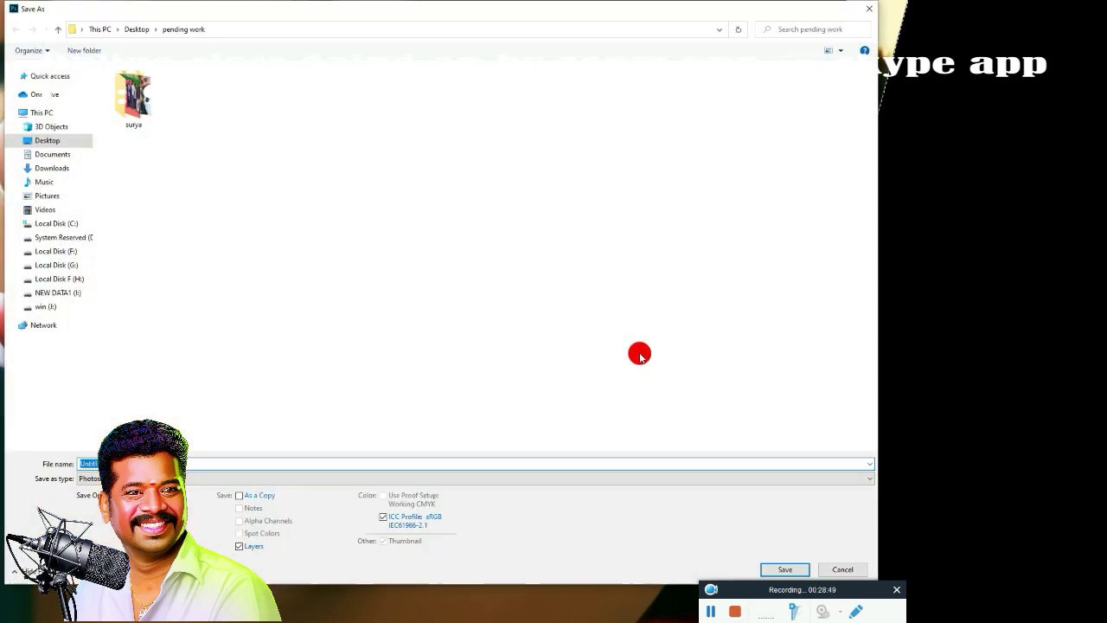
left_click(839, 569)
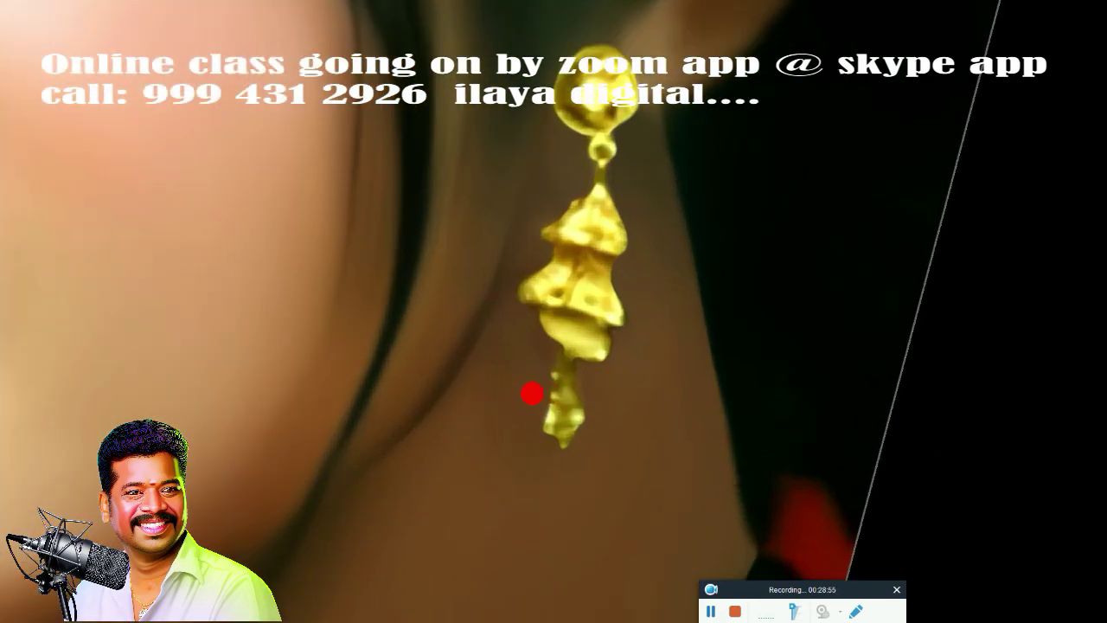
Step: Repaint the earring's bottom drop, middle tiers and thin chain in smooth bright yellow-gold
left_click(544, 422)
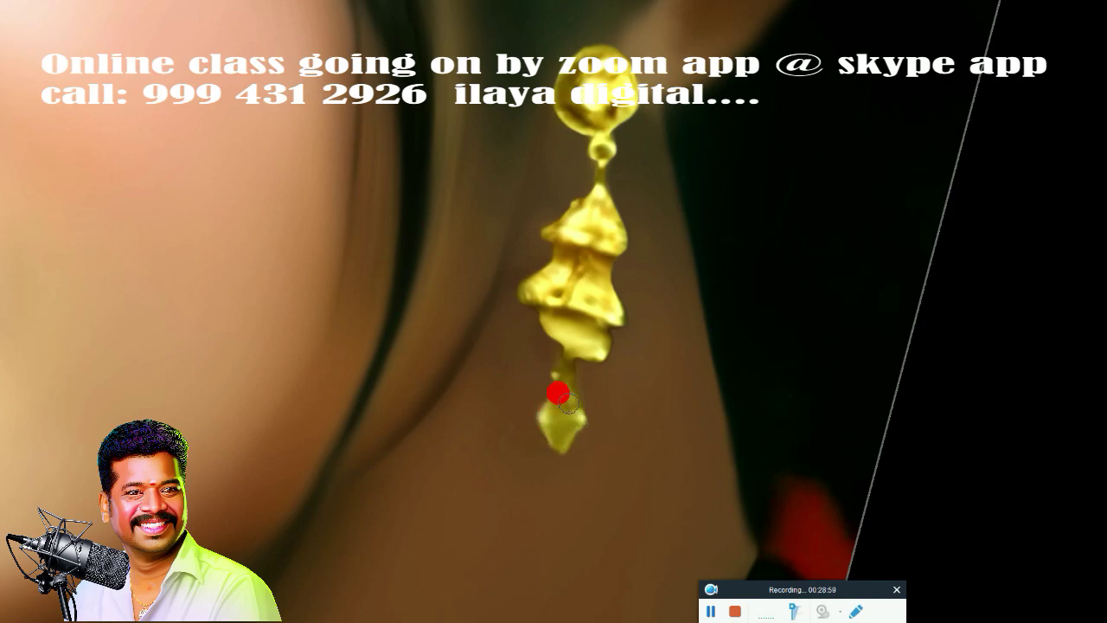
left_click_drag(538, 408, 562, 410)
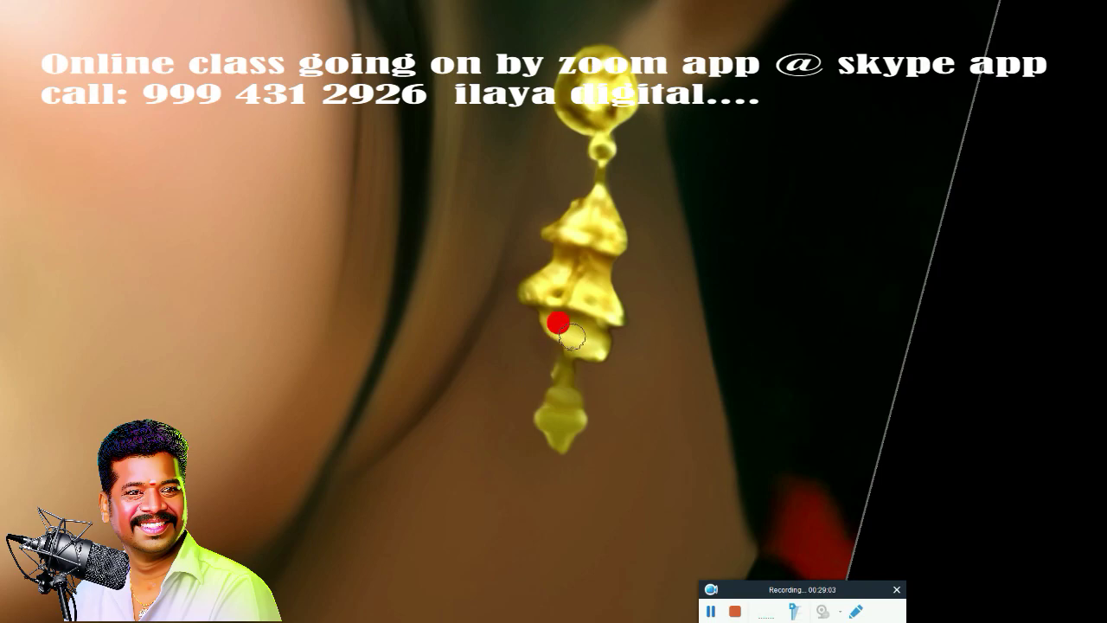
mouse_move(558, 324)
left_mouse_down()
mouse_move(548, 316)
mouse_move(605, 309)
mouse_move(575, 263)
mouse_move(561, 275)
mouse_move(574, 241)
mouse_move(559, 235)
left_mouse_up()
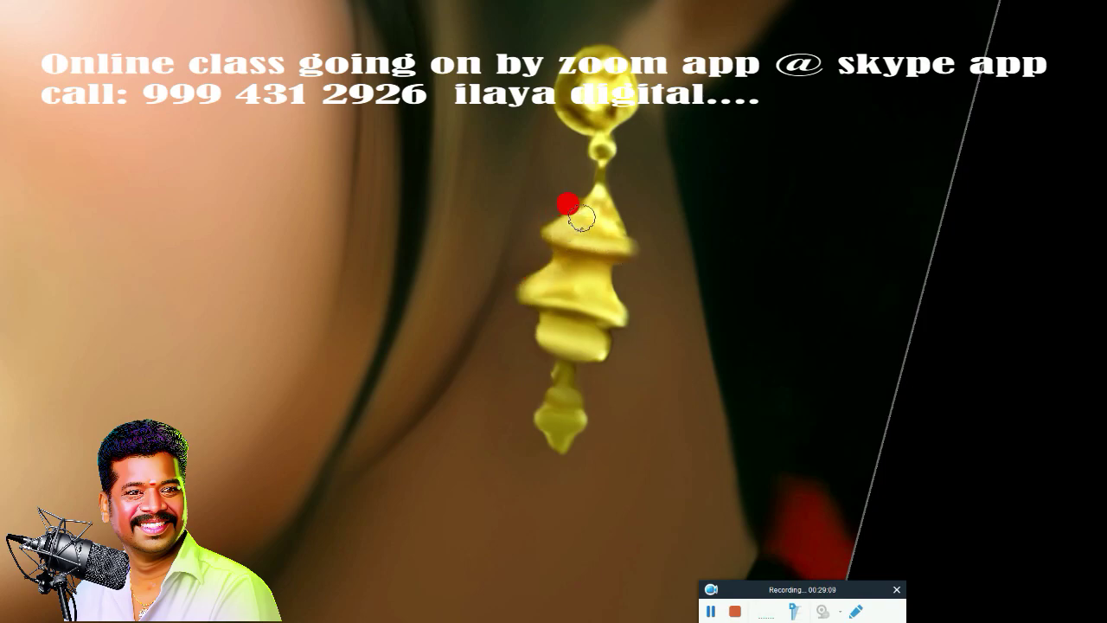
left_click_drag(589, 202, 591, 131)
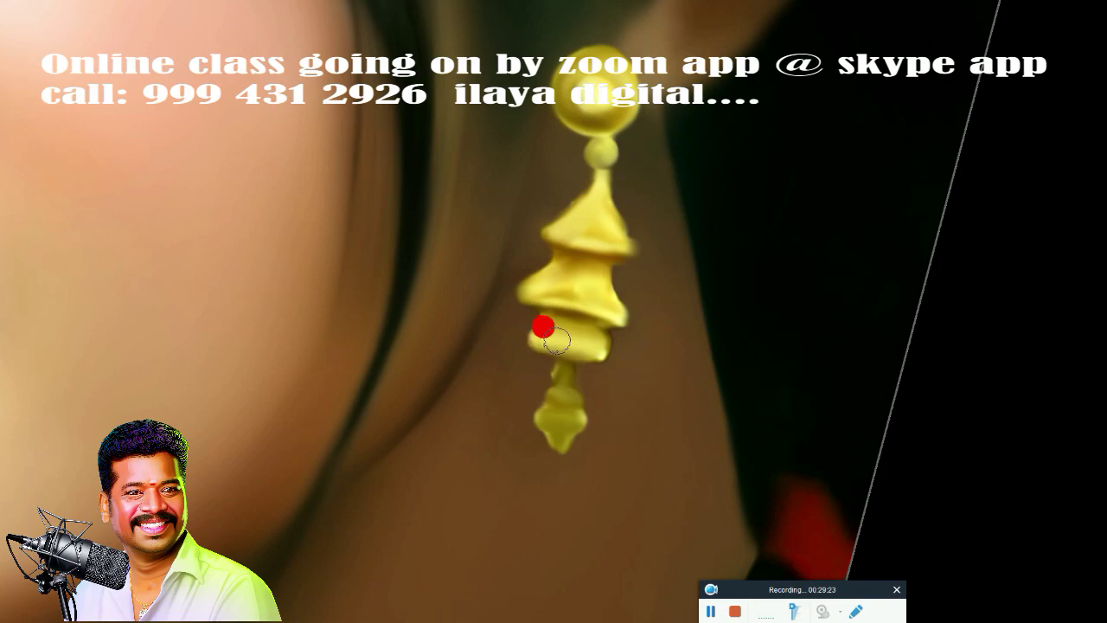
mouse_move(543, 327)
left_mouse_down()
mouse_move(582, 337)
mouse_move(579, 302)
mouse_move(605, 309)
mouse_move(580, 271)
mouse_move(606, 234)
mouse_move(565, 235)
left_mouse_up()
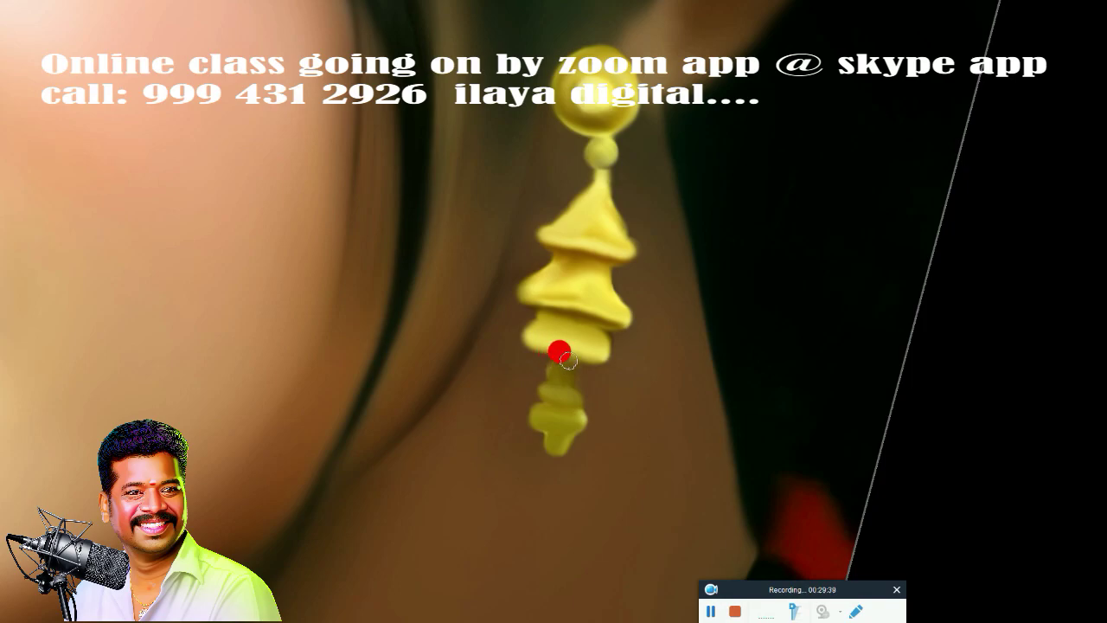
Step: Paint dark colour over the light patch at the portrait's top-right corner
key("ctrl+0")
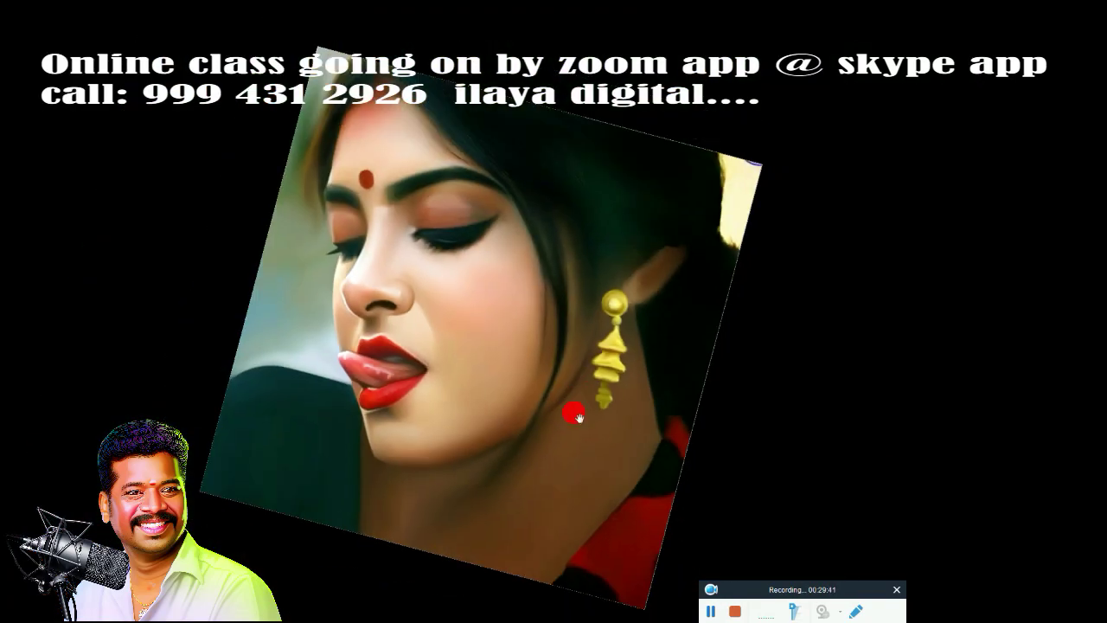
left_click_drag(667, 309, 539, 291)
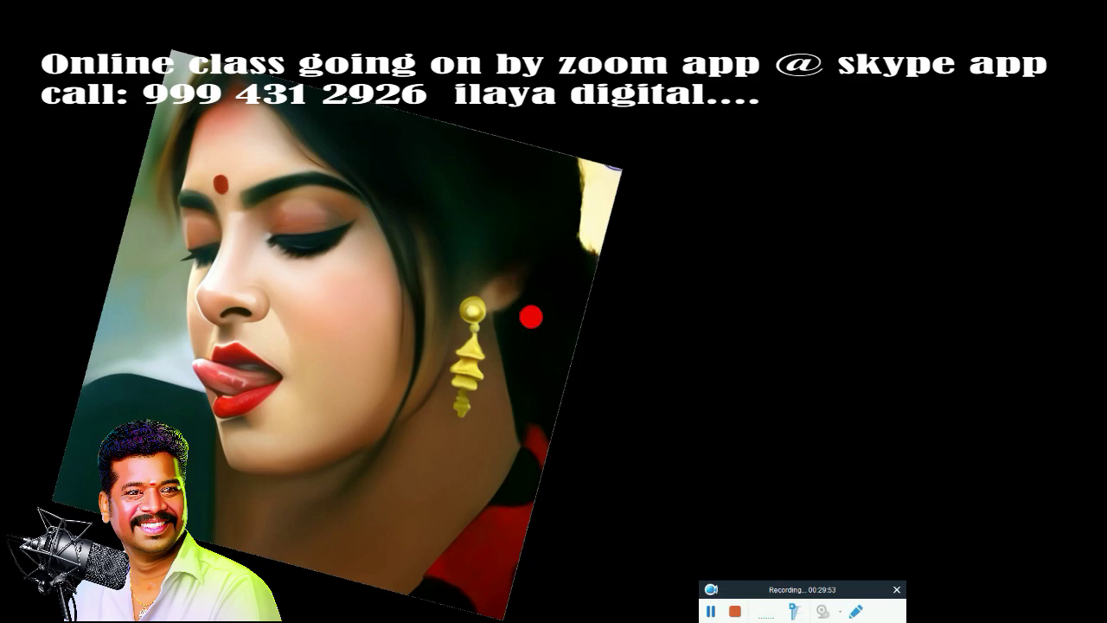
left_click_drag(574, 148, 568, 129)
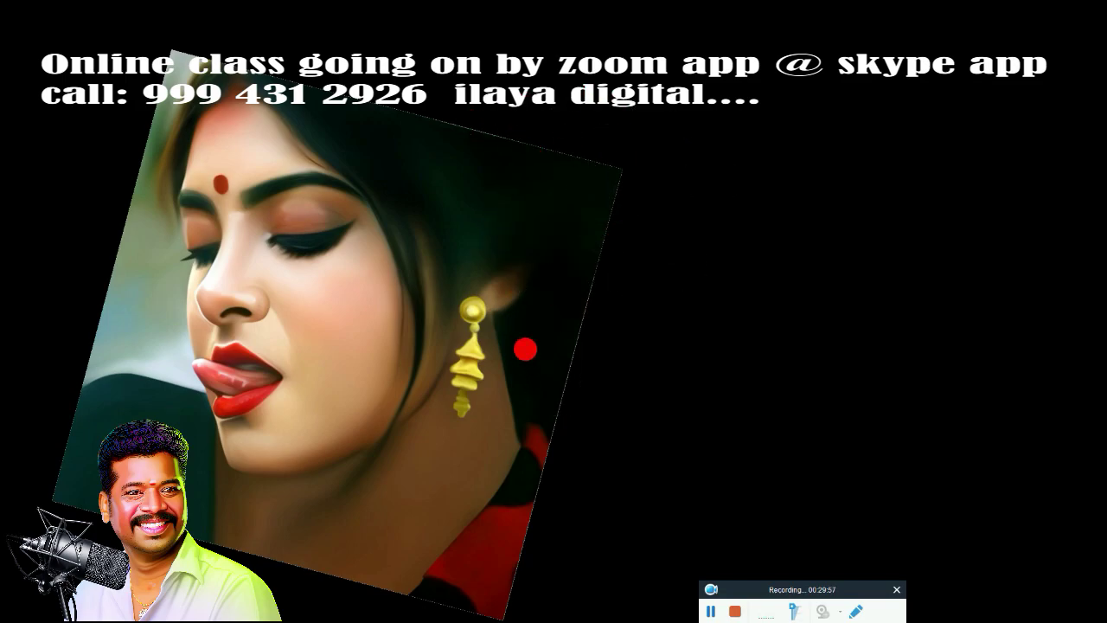
left_click_drag(528, 348, 538, 370)
scroll(595, 370, "up", 5)
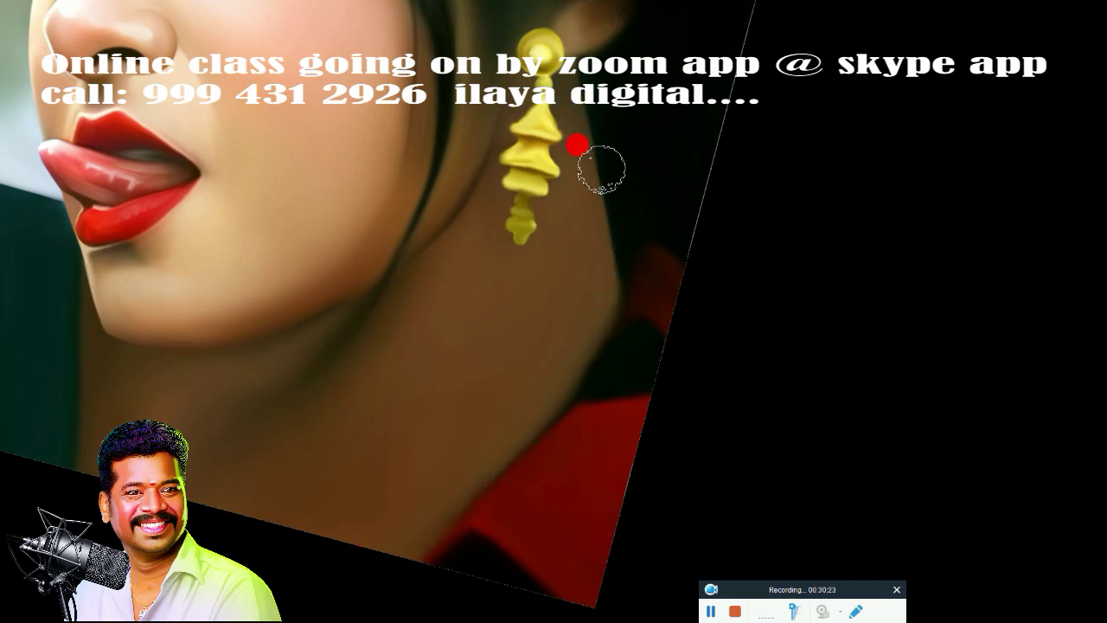
scroll(554, 250, "down", 5)
Step: Reset the rotated view to straight and zoom in and out to inspect the portrait
key("Escape")
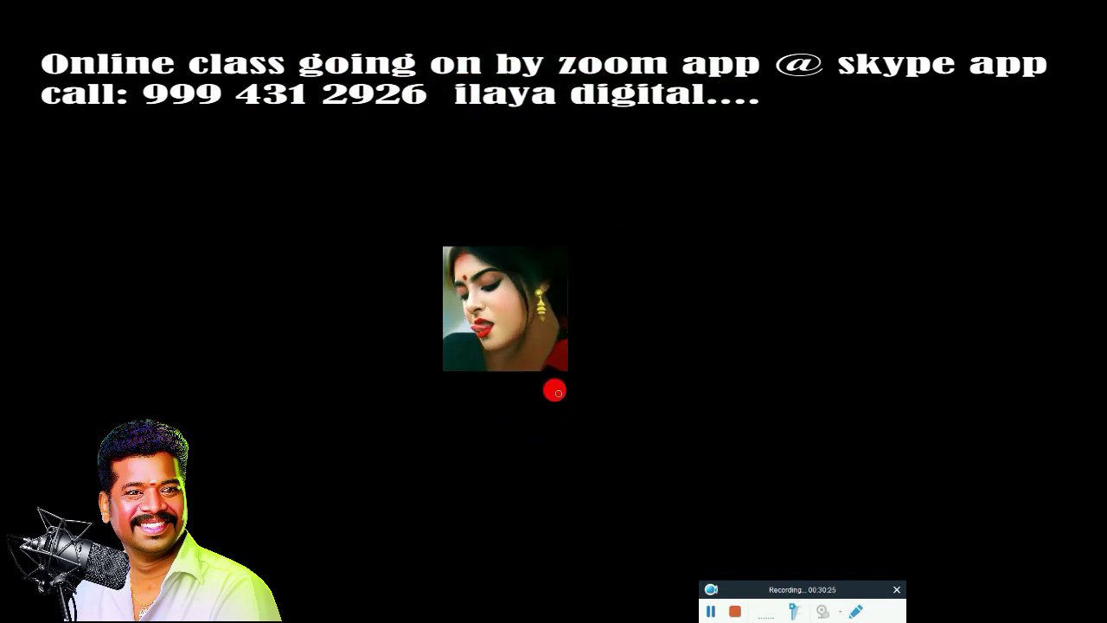
scroll(560, 380, "up", 5)
scroll(601, 337, "down", 3)
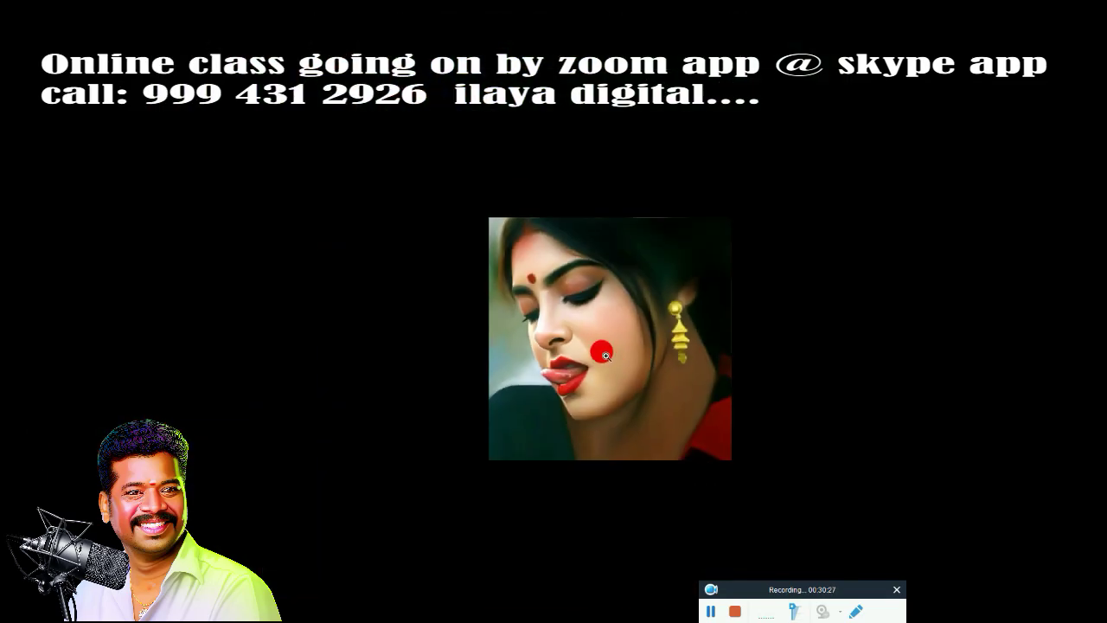
scroll(629, 399, "up", 4)
scroll(640, 368, "down", 3)
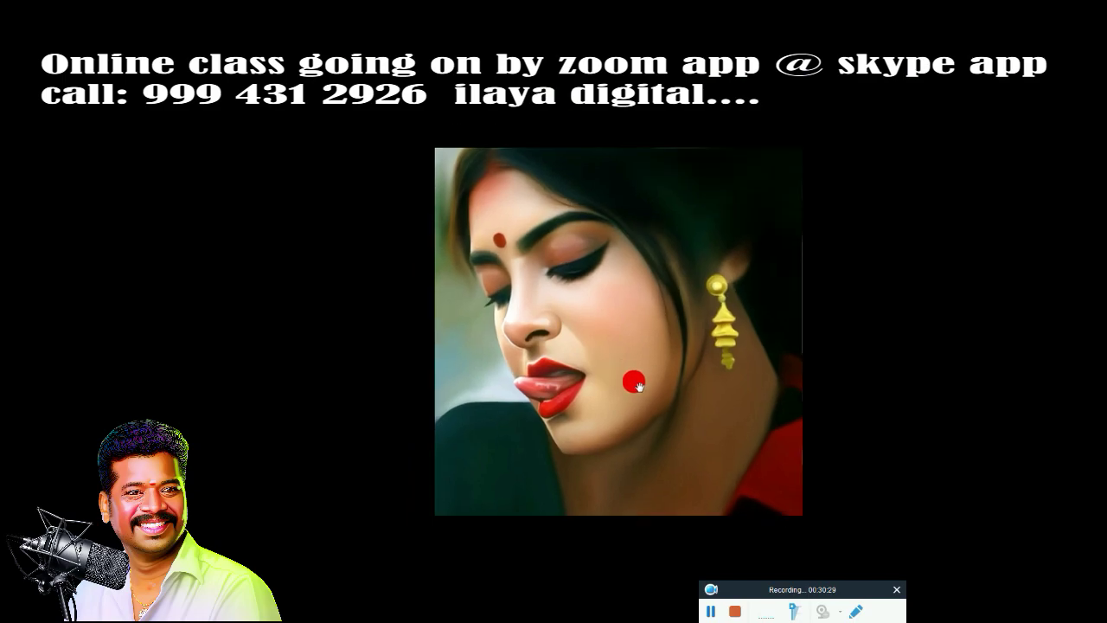
scroll(605, 346, "up", 5)
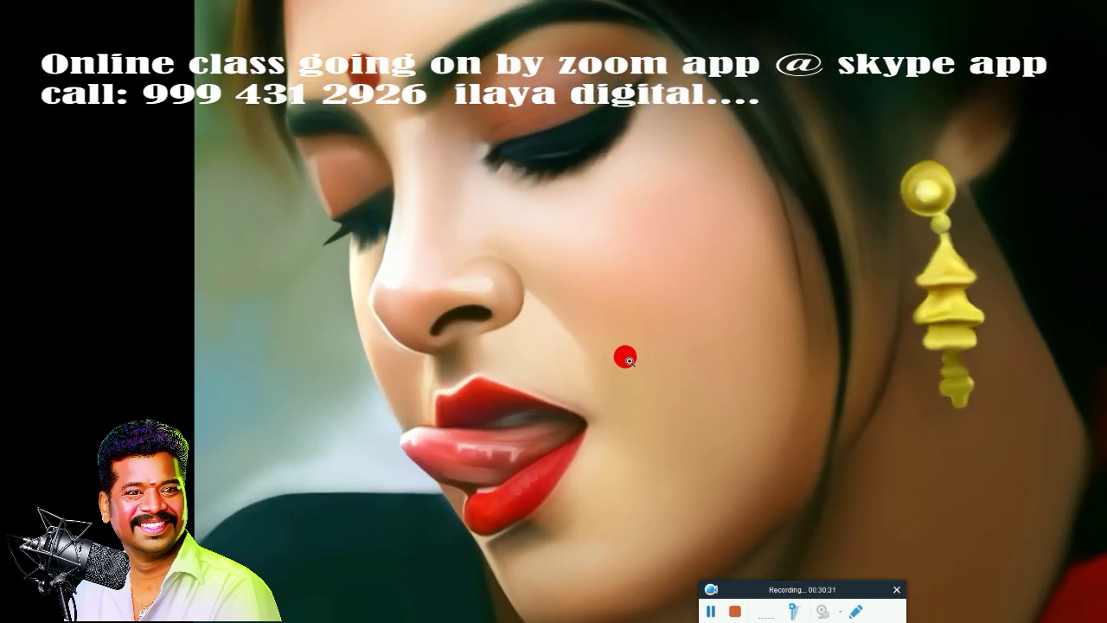
scroll(603, 336, "down", 3)
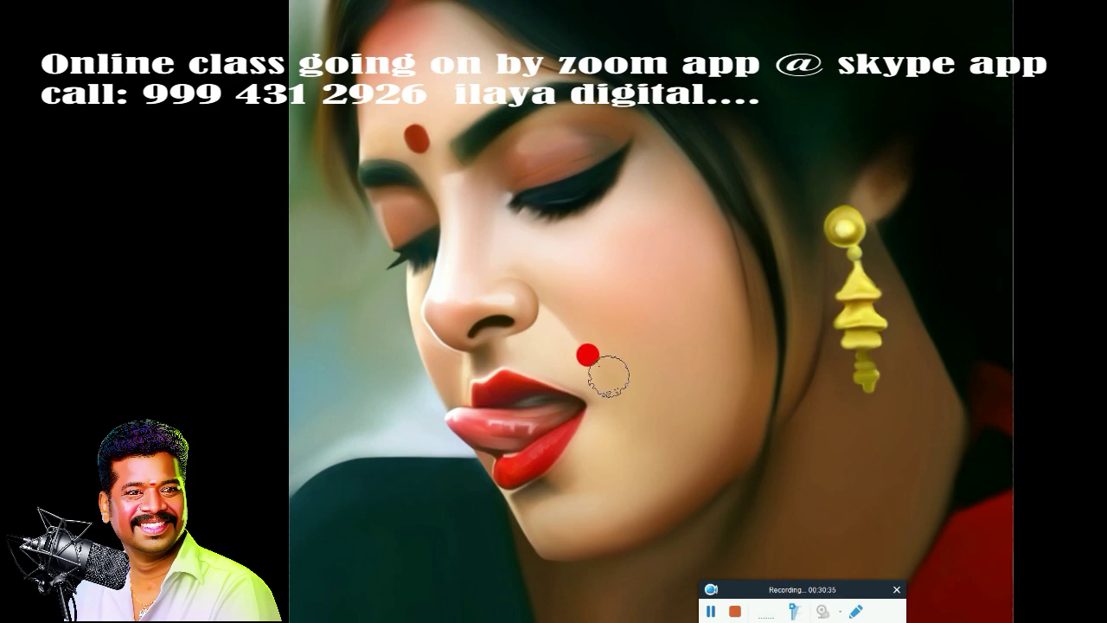
Step: Hide Layer 1 copy and toggle Layer 1 copy 2 off and on to compare with the original
key("F7")
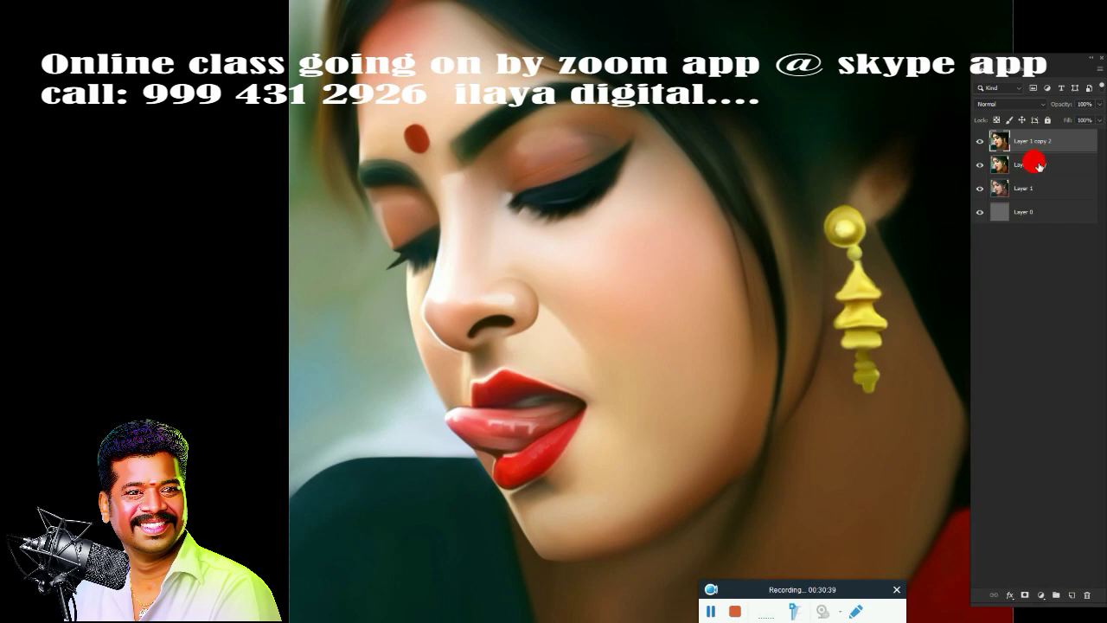
left_click(980, 164)
left_click(980, 140)
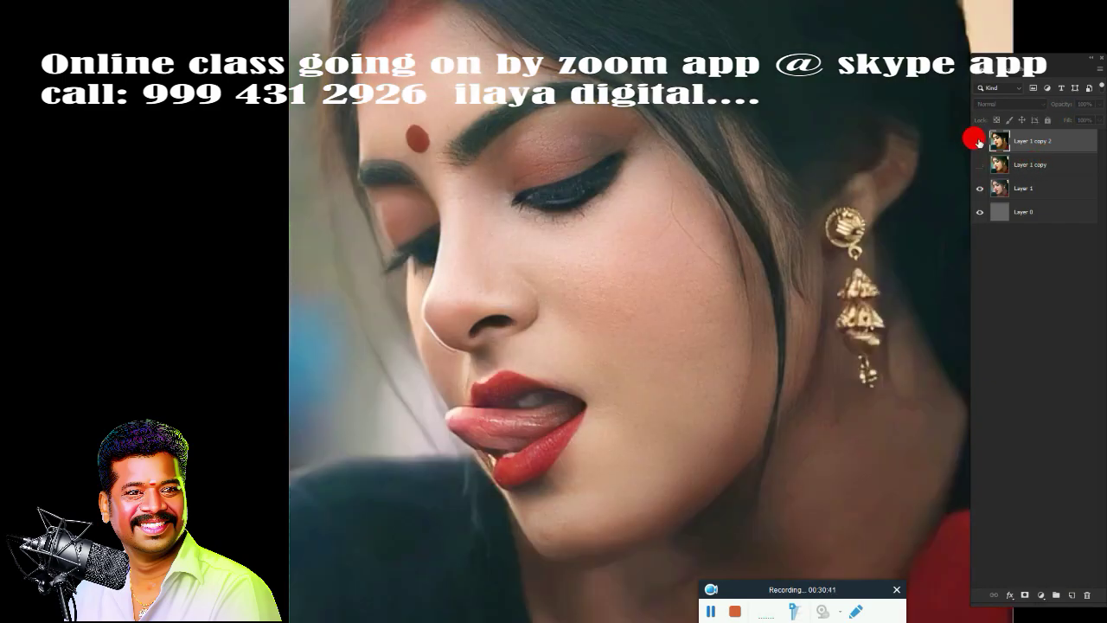
left_click(981, 140)
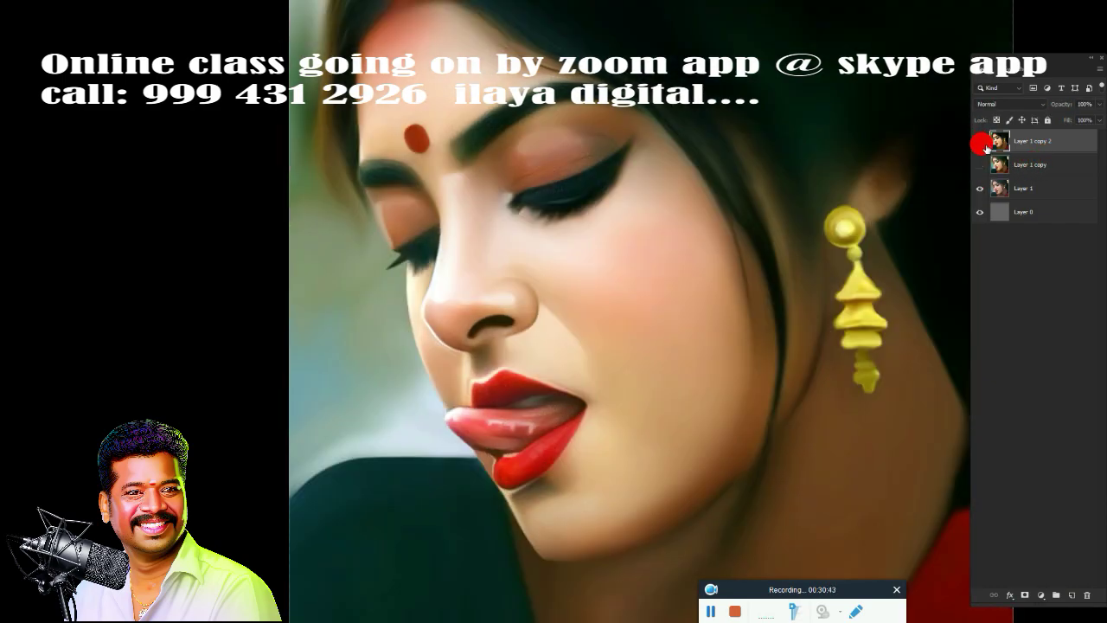
scroll(677, 199, "down", 2)
scroll(666, 234, "up", 1)
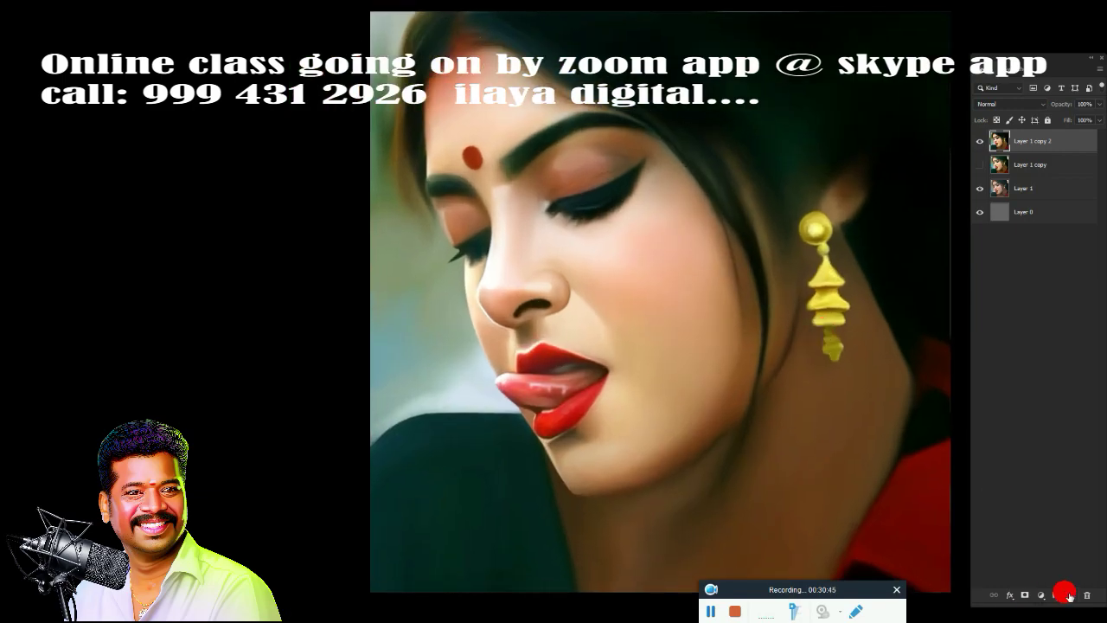
Step: Boost the painting's saturation to +22 with Hue/Saturation
key("ctrl+u")
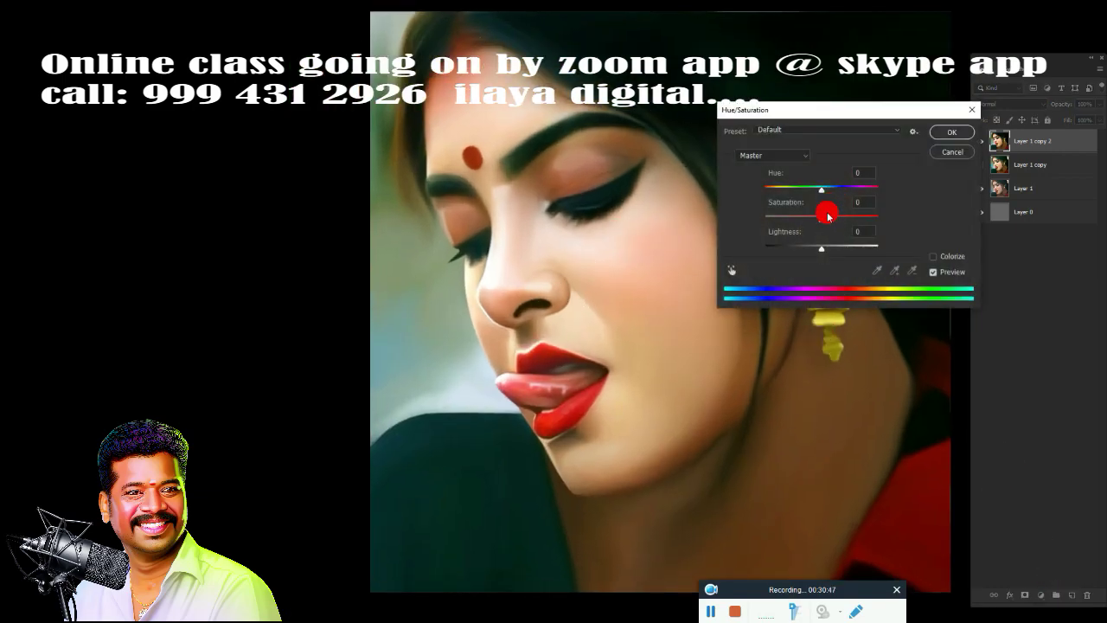
left_click_drag(833, 222, 845, 220)
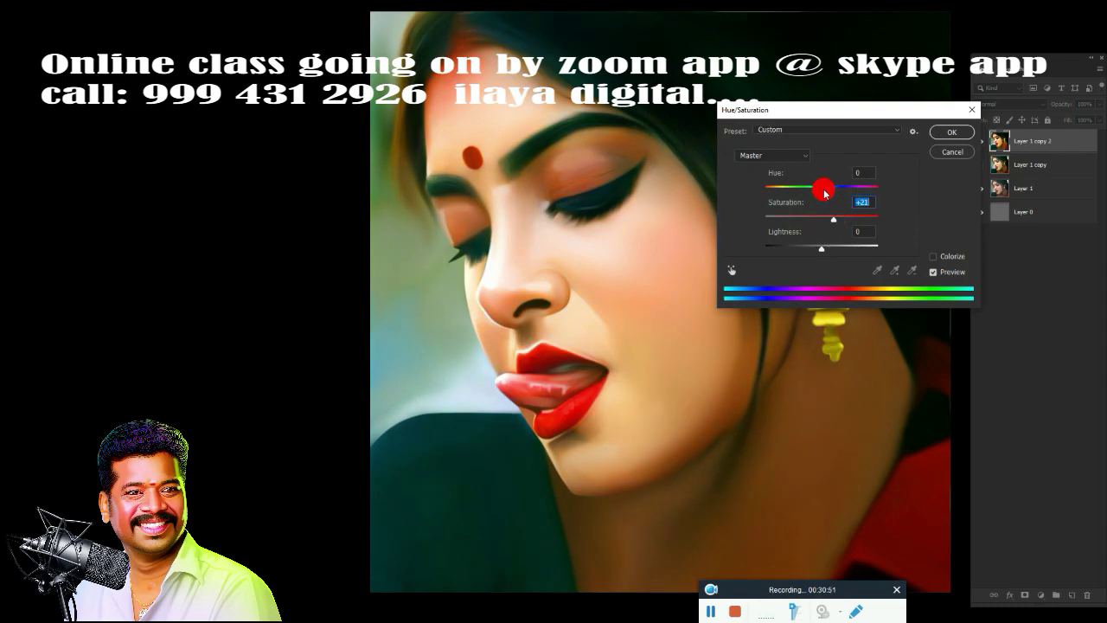
left_click(947, 132)
Step: Apply a Color Balance shift to the shadows: +6 and -19 yellow/blue
key("ctrl+b")
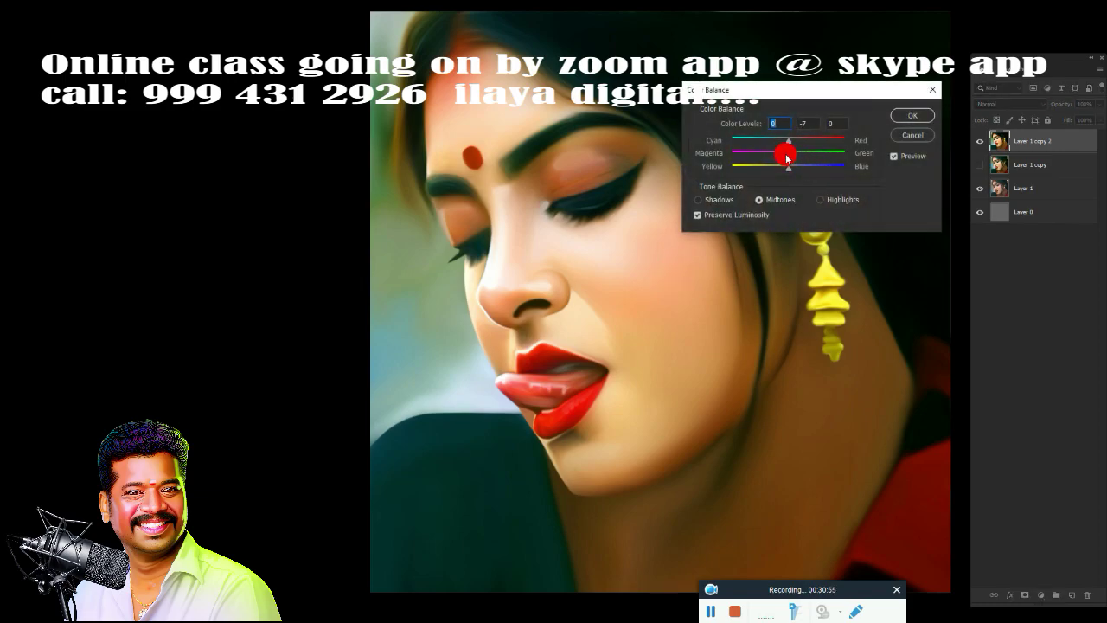
left_click(818, 204)
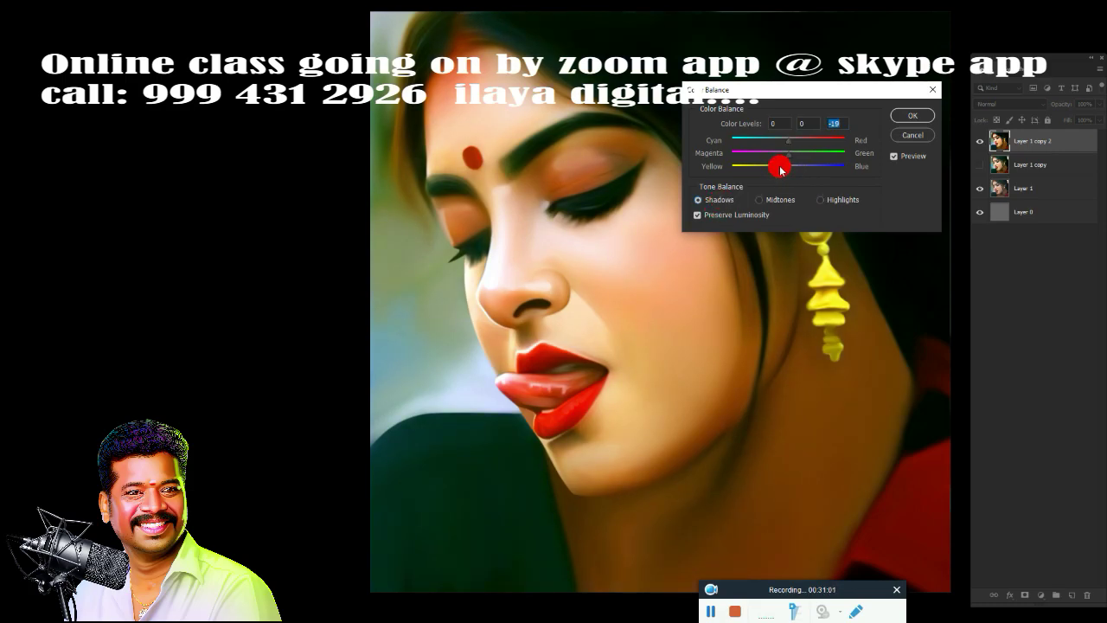
left_click(789, 140)
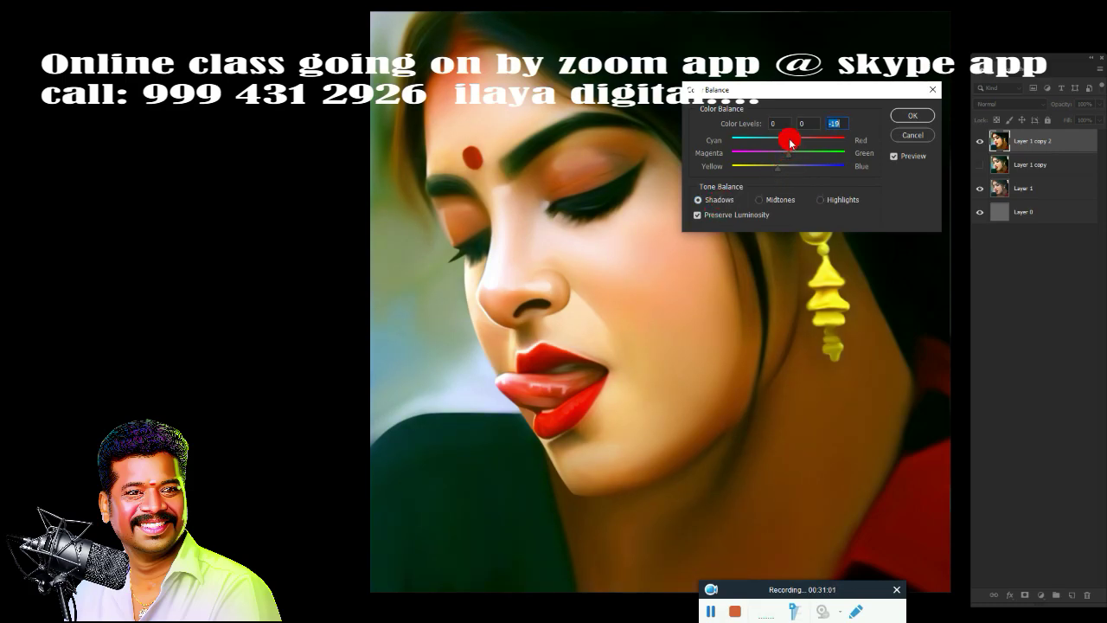
left_click(908, 118)
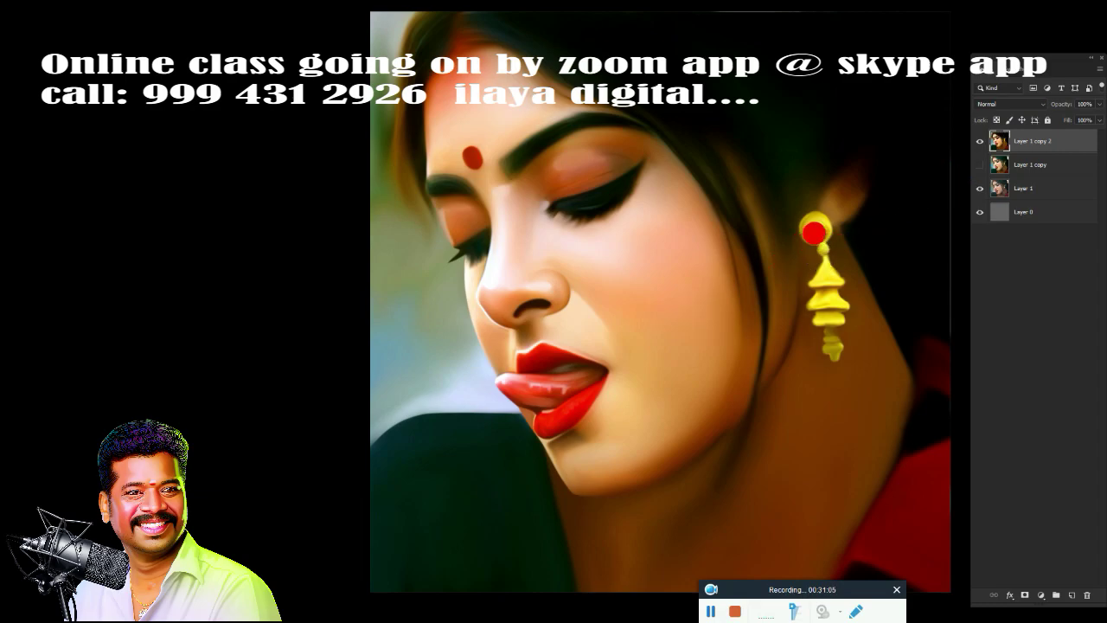
Step: Duplicate the layer to Layer 1 copy 3, hide copy 2, and add empty Layer 2
key("ctrl+j")
left_click(980, 164)
left_click(987, 297)
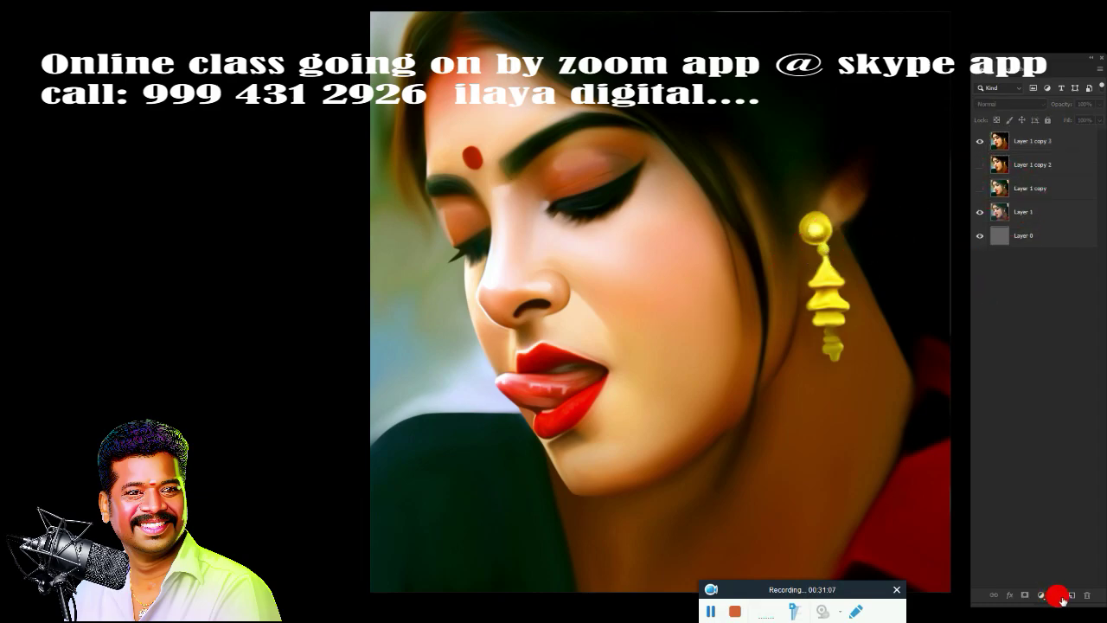
left_click(1066, 595)
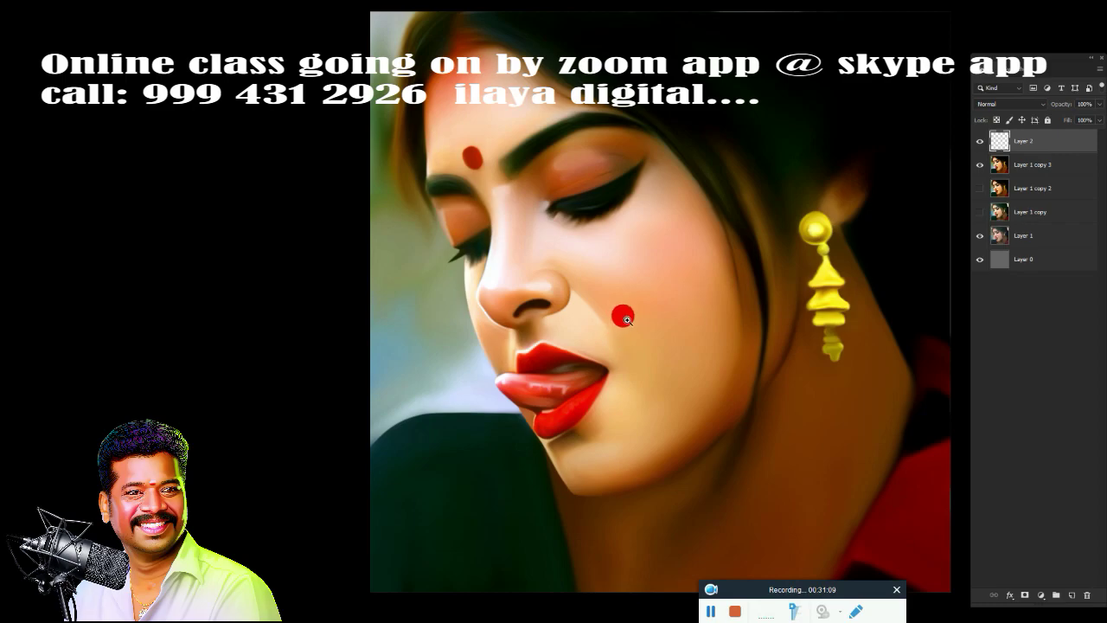
Step: Zoom in on the nose and choose a soft round brush preset
scroll(622, 316, "up", 3)
scroll(614, 450, "up", 2)
left_click_drag(613, 450, 683, 321)
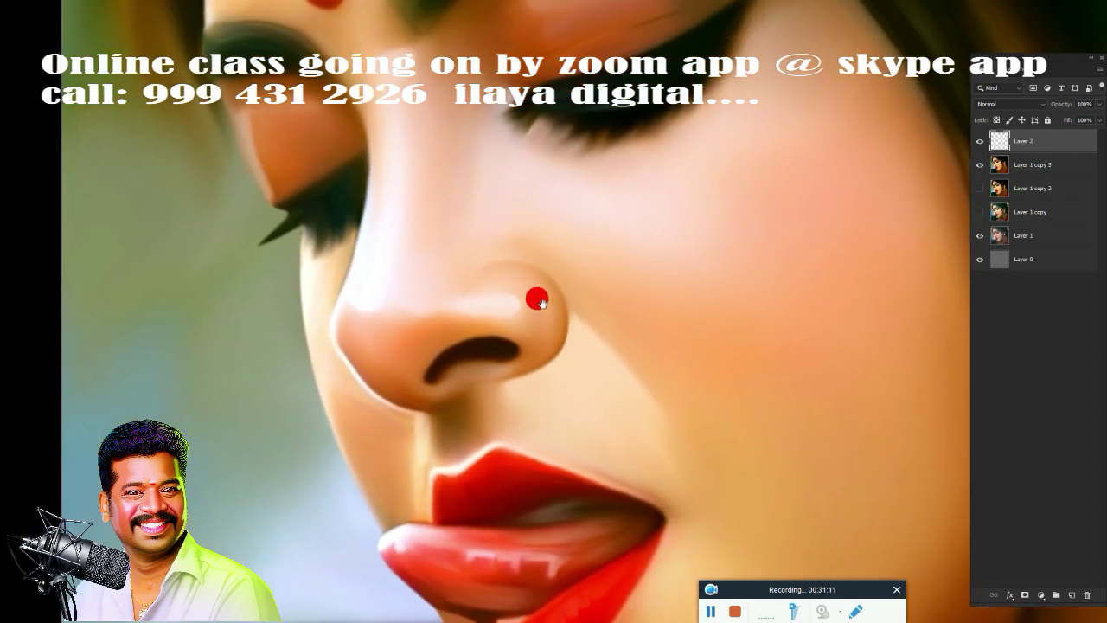
right_click(450, 246)
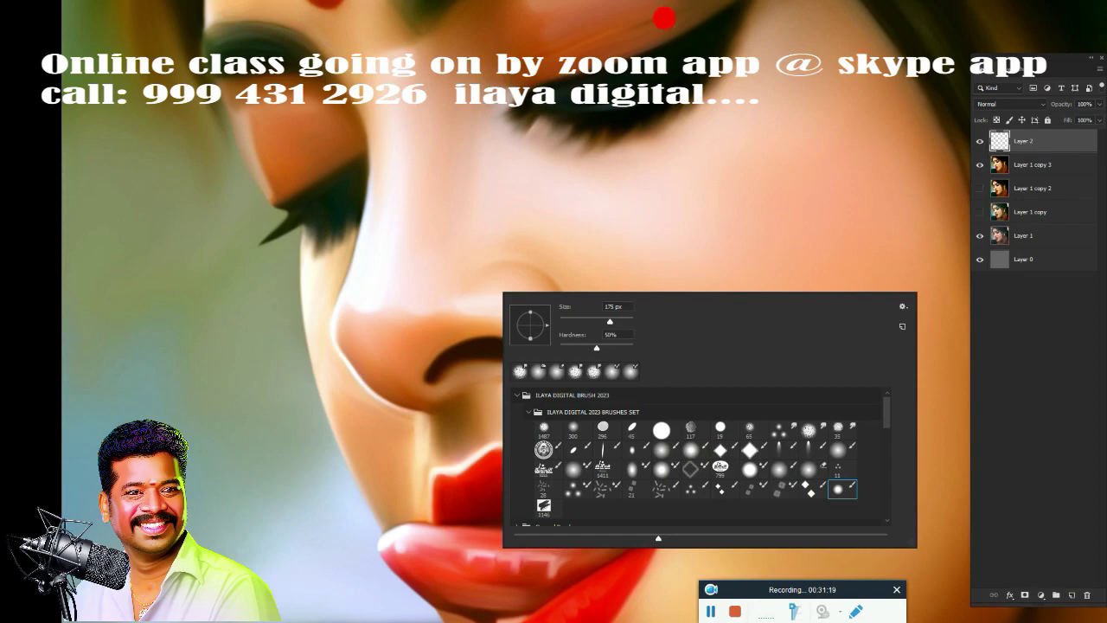
left_click(664, 18)
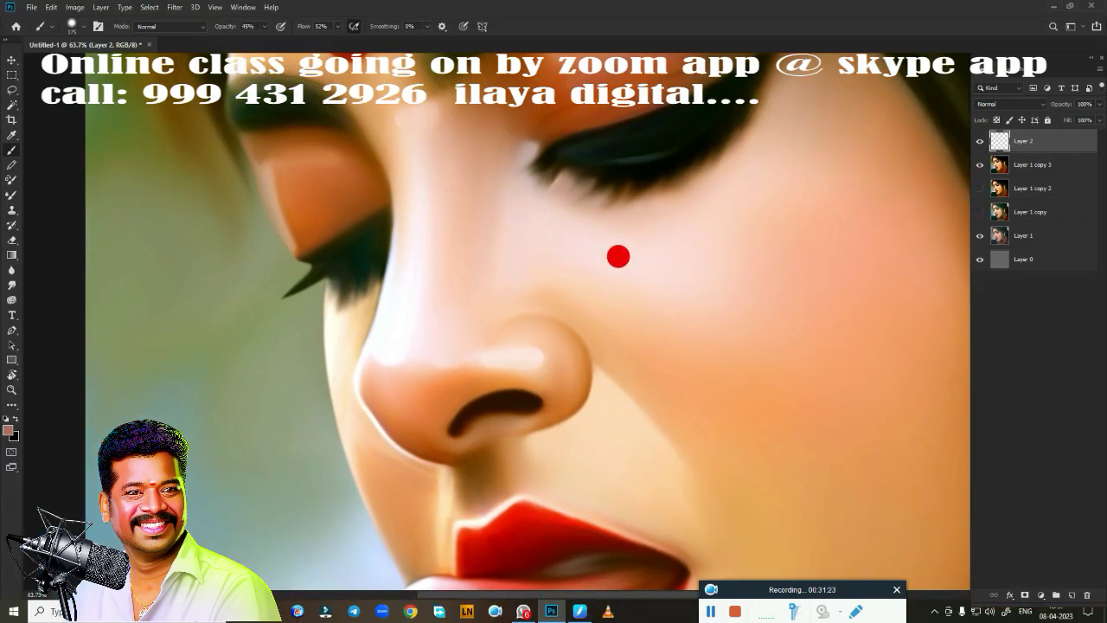
scroll(617, 252, "down", 3)
scroll(631, 277, "up", 3)
scroll(679, 287, "up", 3)
scroll(622, 313, "down", 2)
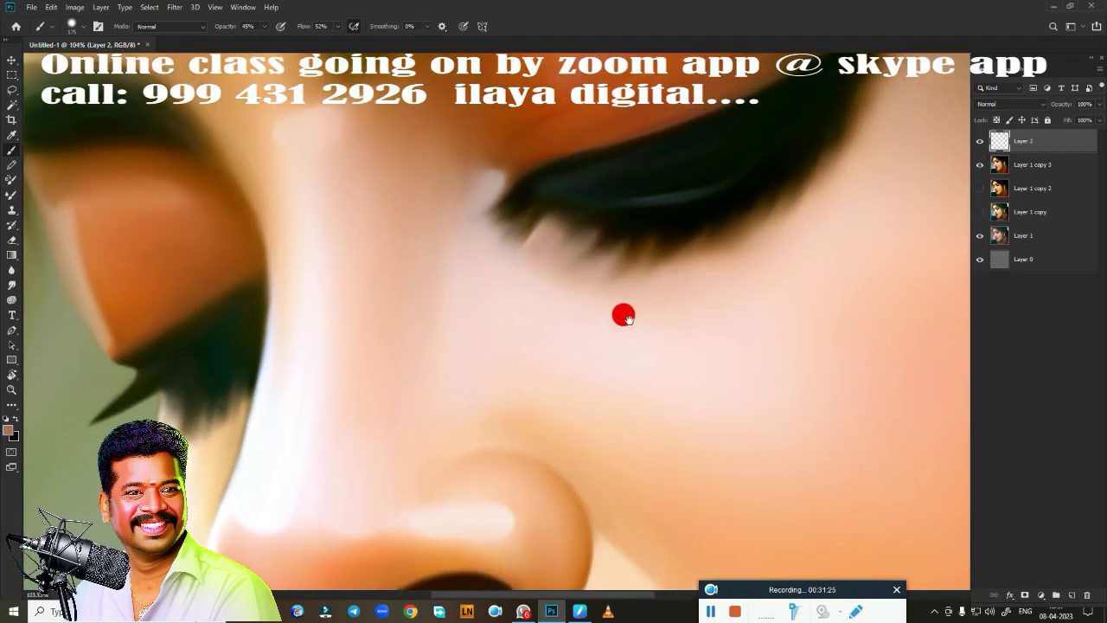
scroll(594, 319, "down", 2)
scroll(600, 294, "down", 2)
scroll(600, 294, "down", 2)
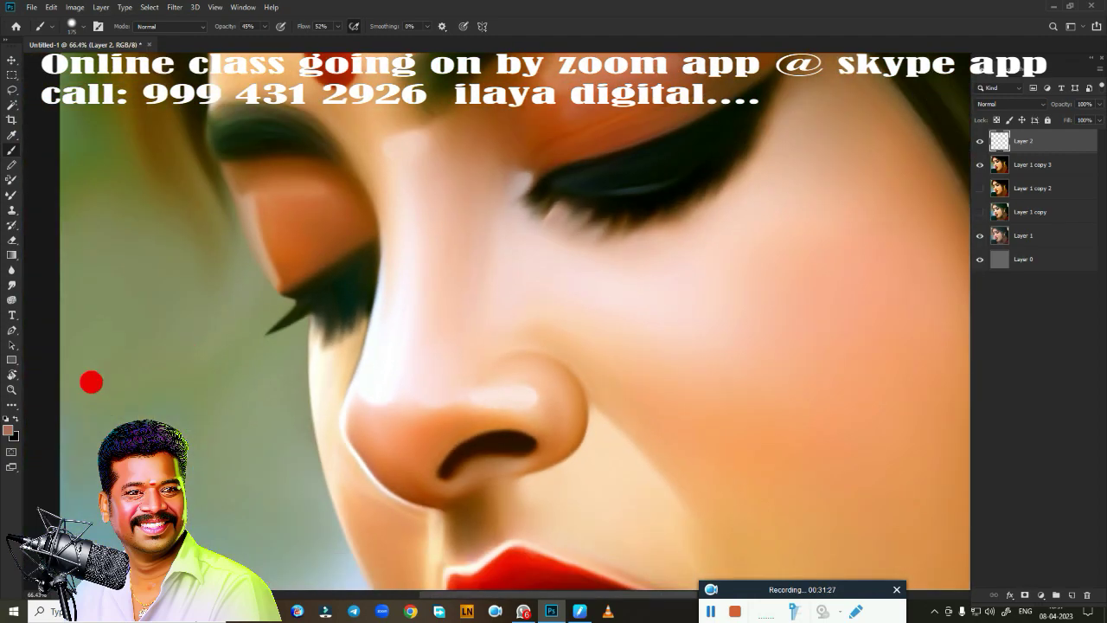
Step: Set the foreground painting colour to pure white
left_click(9, 428)
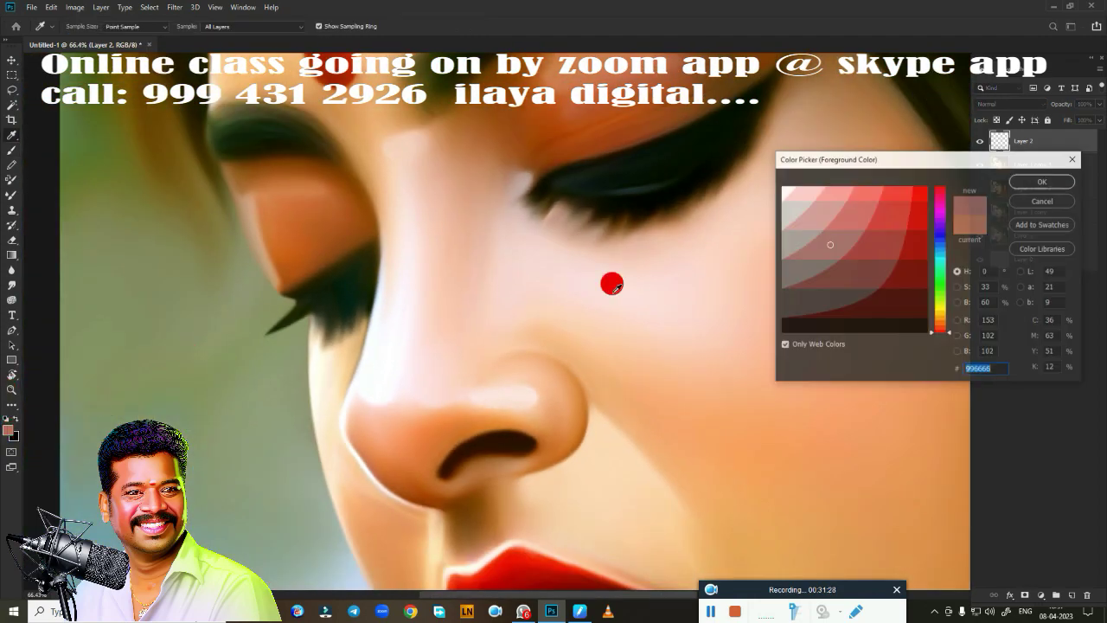
left_click(940, 209)
left_click(798, 188)
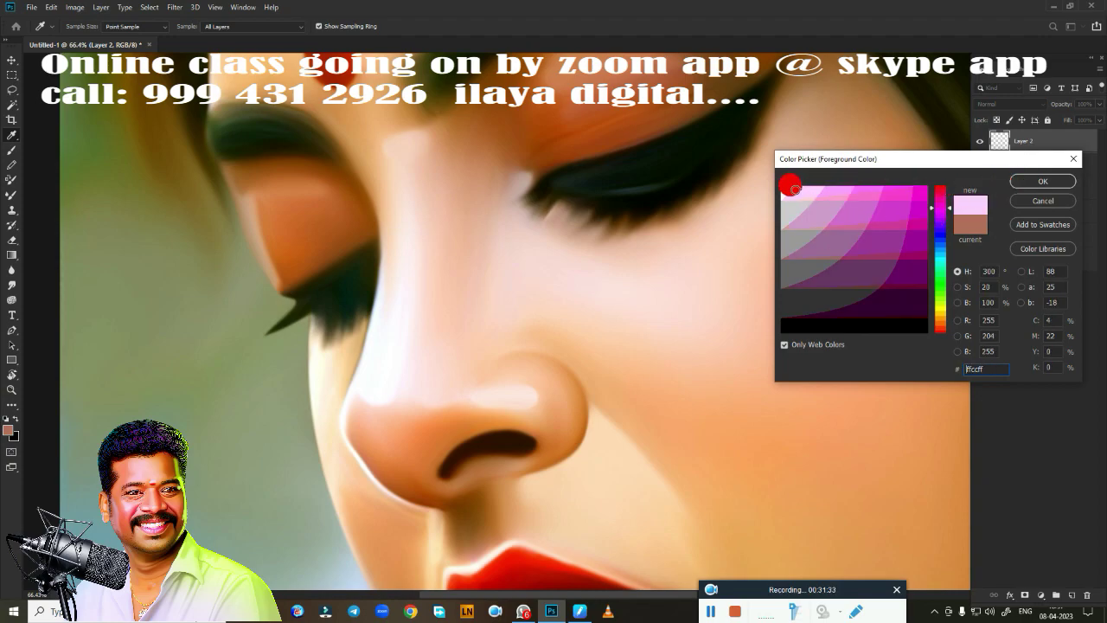
left_click_drag(795, 189, 786, 195)
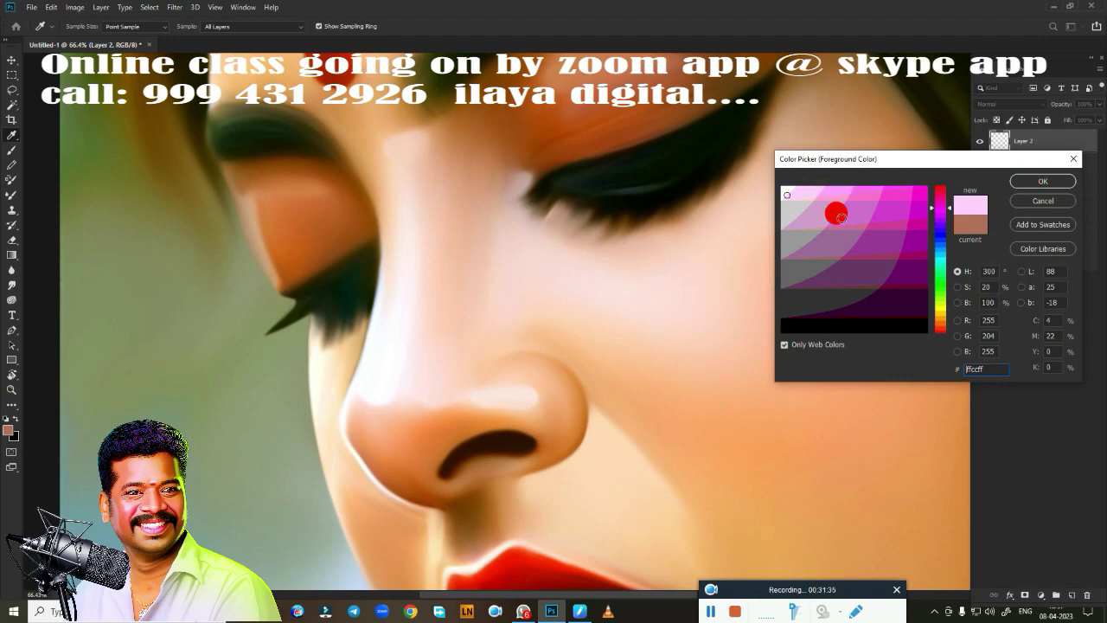
left_click(784, 344)
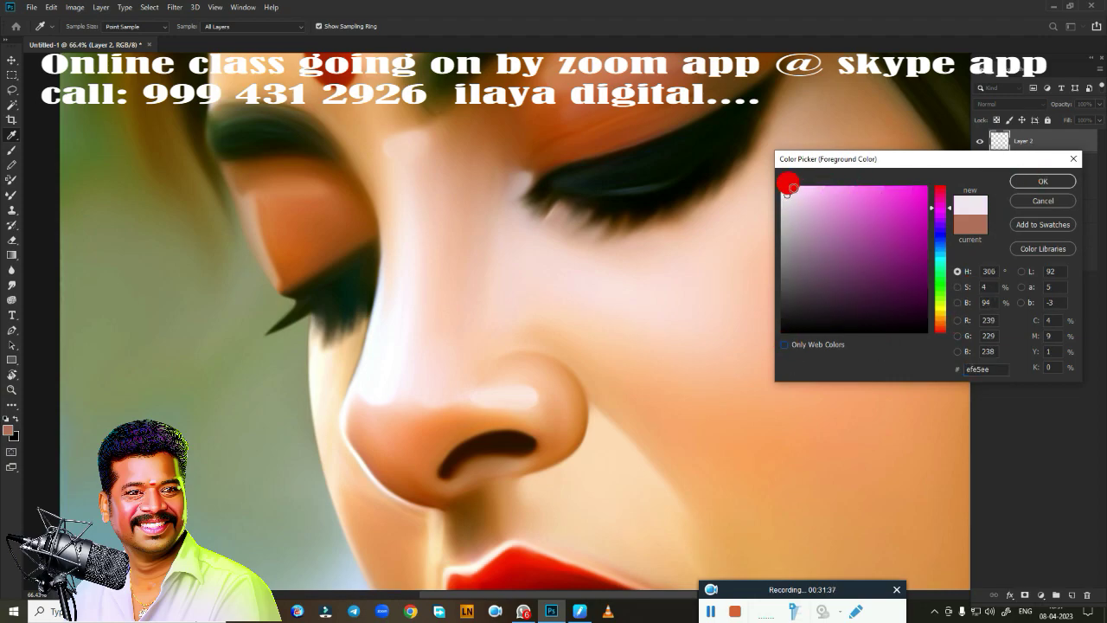
left_click(1046, 179)
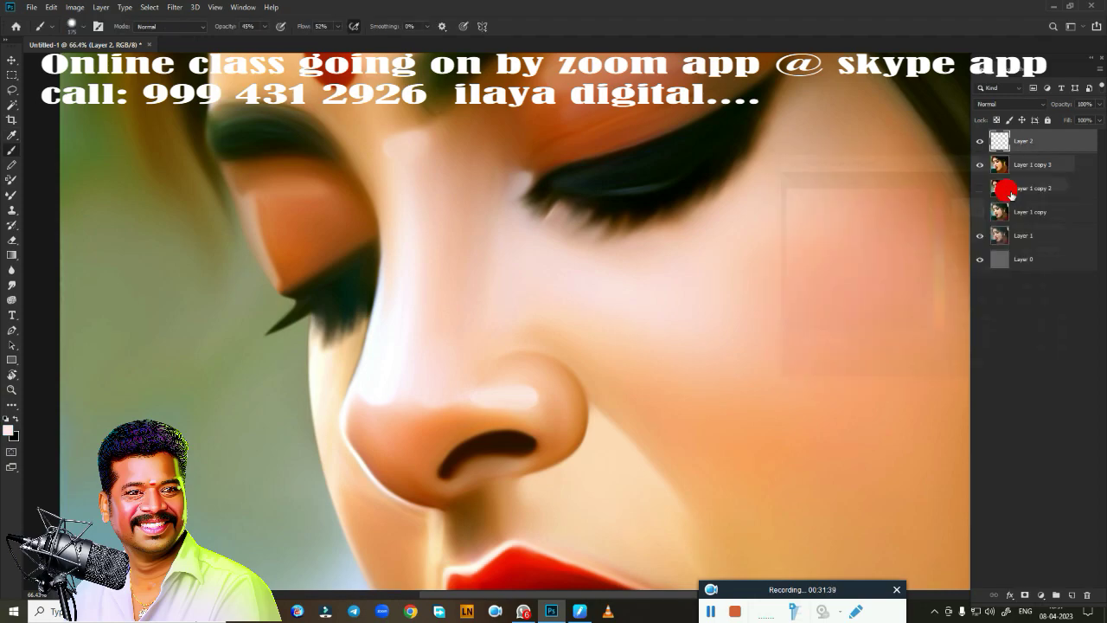
left_click(12, 430)
left_click(786, 344)
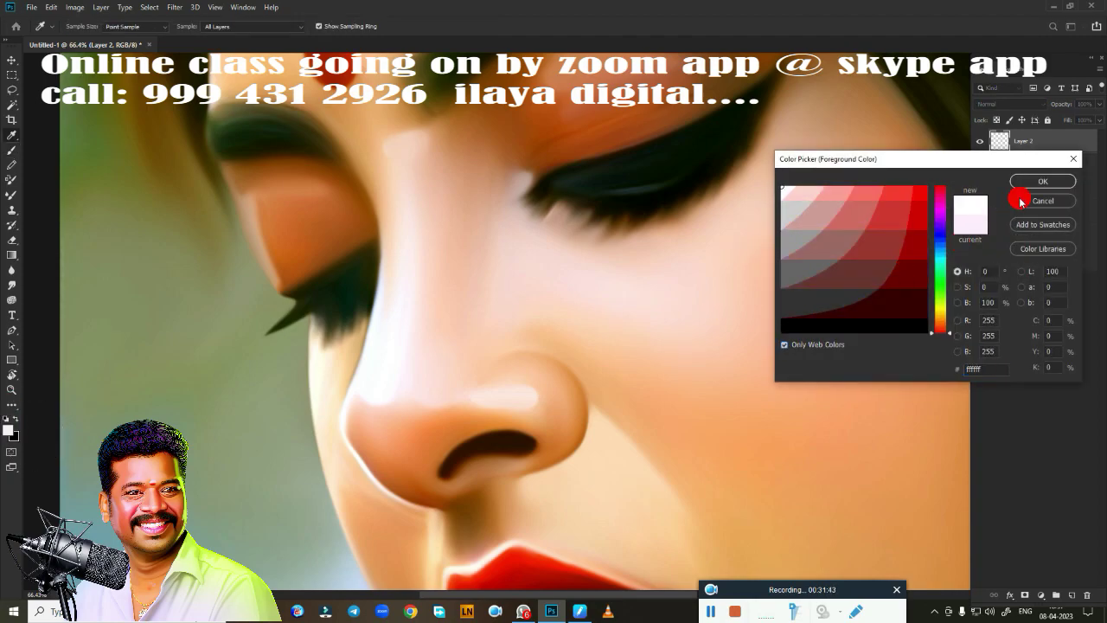
left_click(1043, 180)
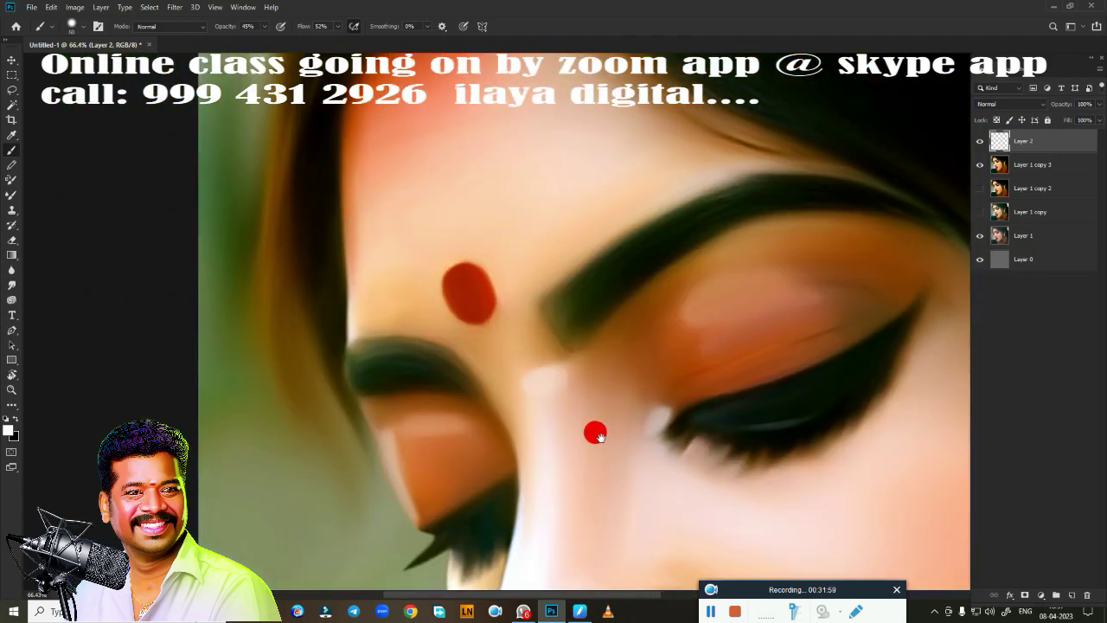
Step: Paint a soft white highlight on the upper eyelid
left_click_drag(454, 201, 596, 430)
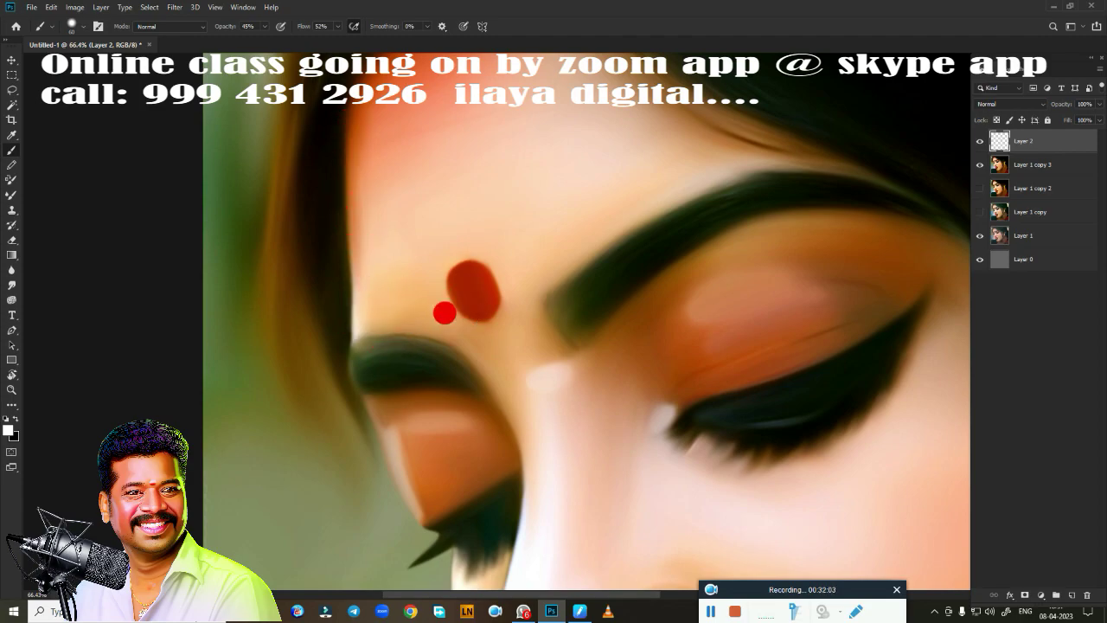
scroll(450, 322, "down", 2)
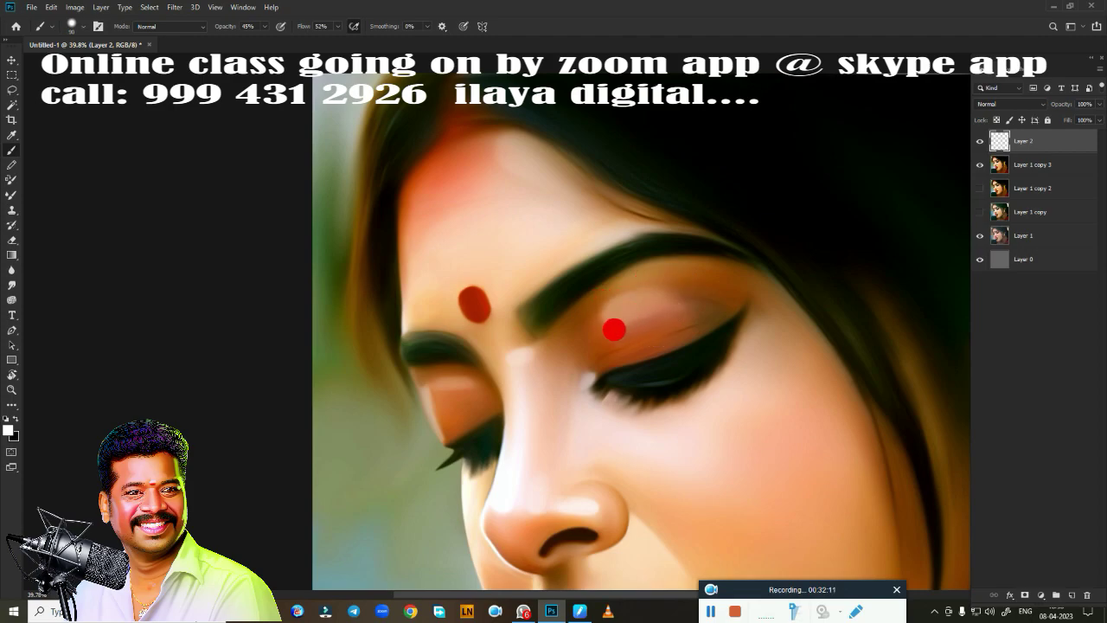
left_click_drag(610, 271, 577, 333)
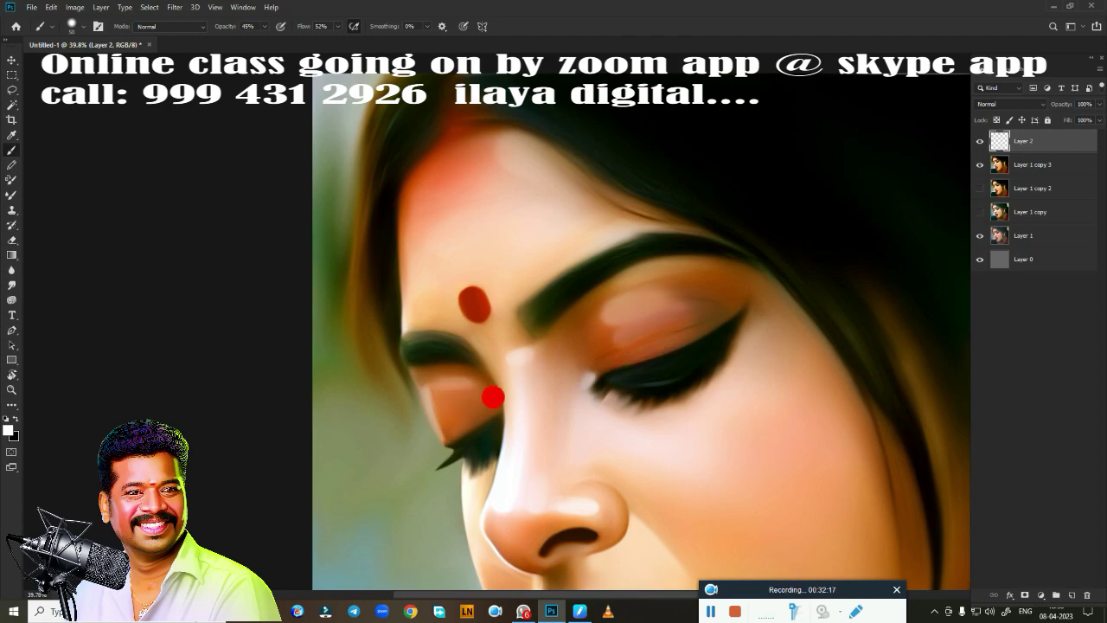
scroll(509, 427, "up", 3)
scroll(593, 400, "down", 2)
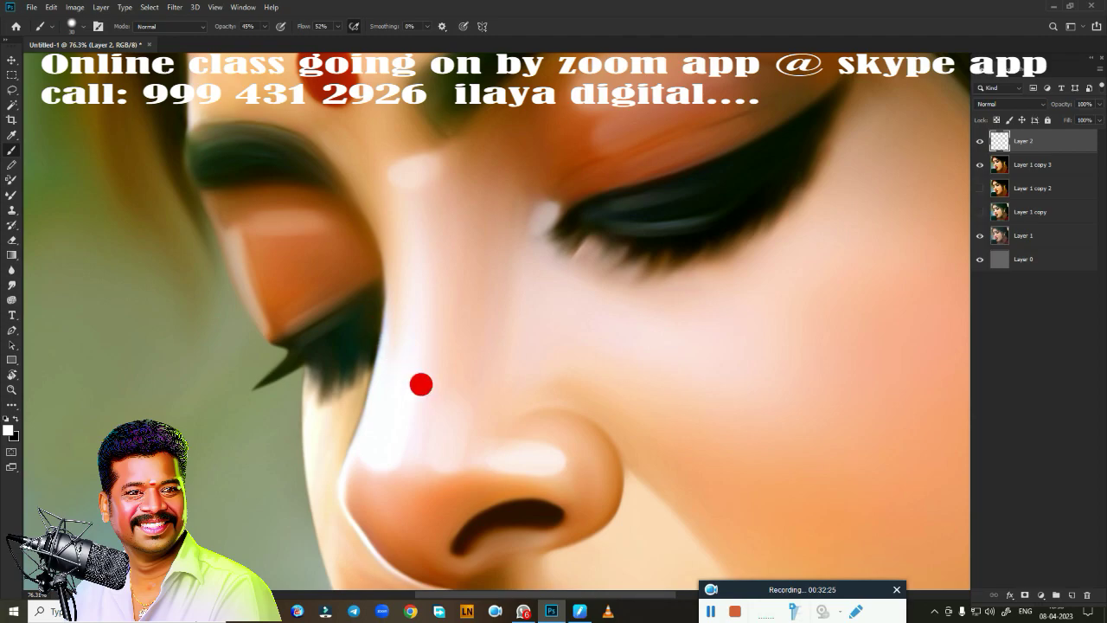
Step: Add soft highlights to the nostril, upper-lip ridge, lip edges and tongue
left_click_drag(768, 351, 497, 366)
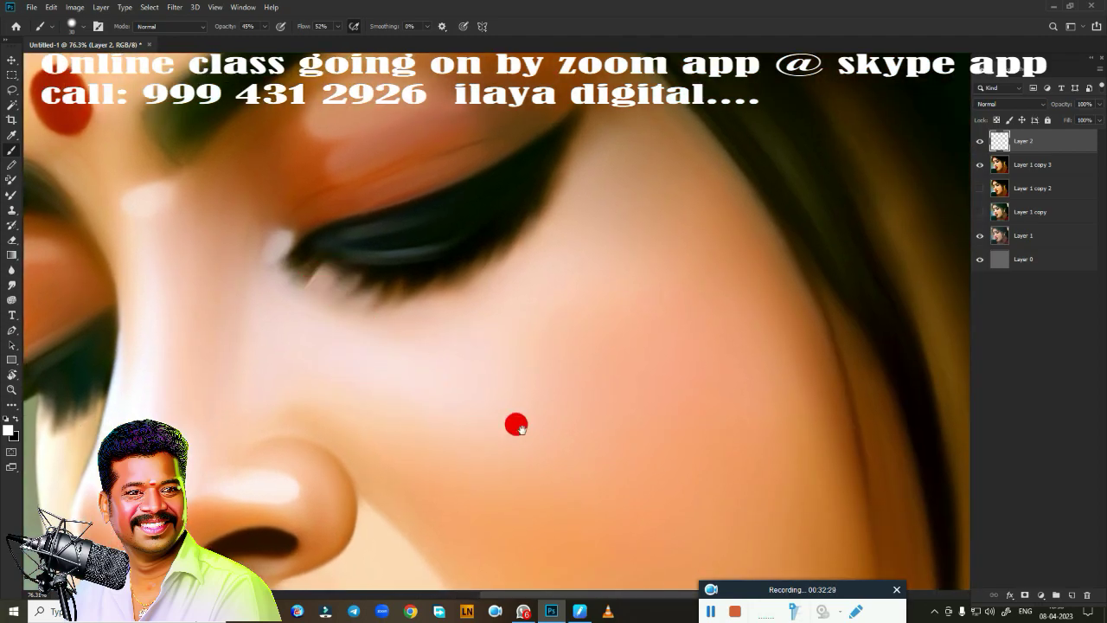
left_click_drag(514, 423, 632, 208)
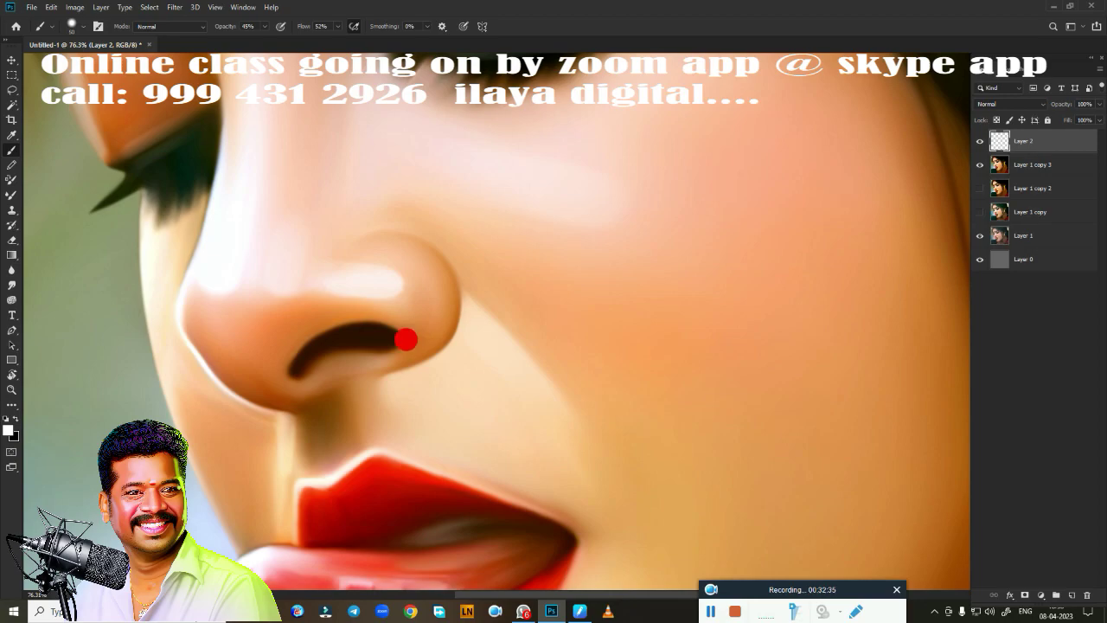
left_click_drag(332, 362, 391, 349)
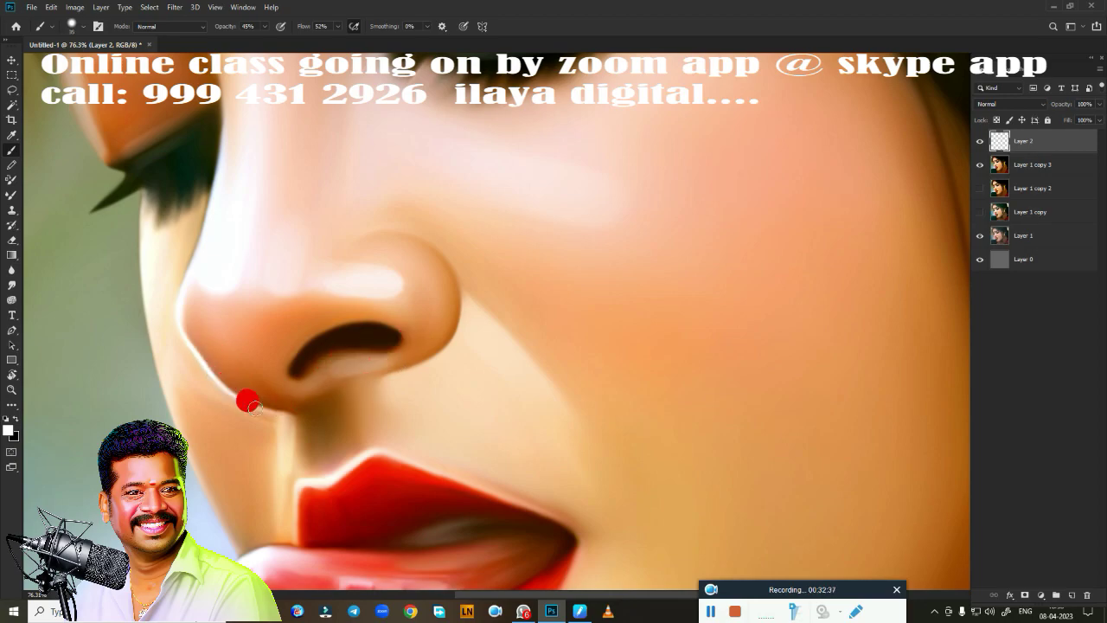
left_click_drag(280, 423, 284, 471)
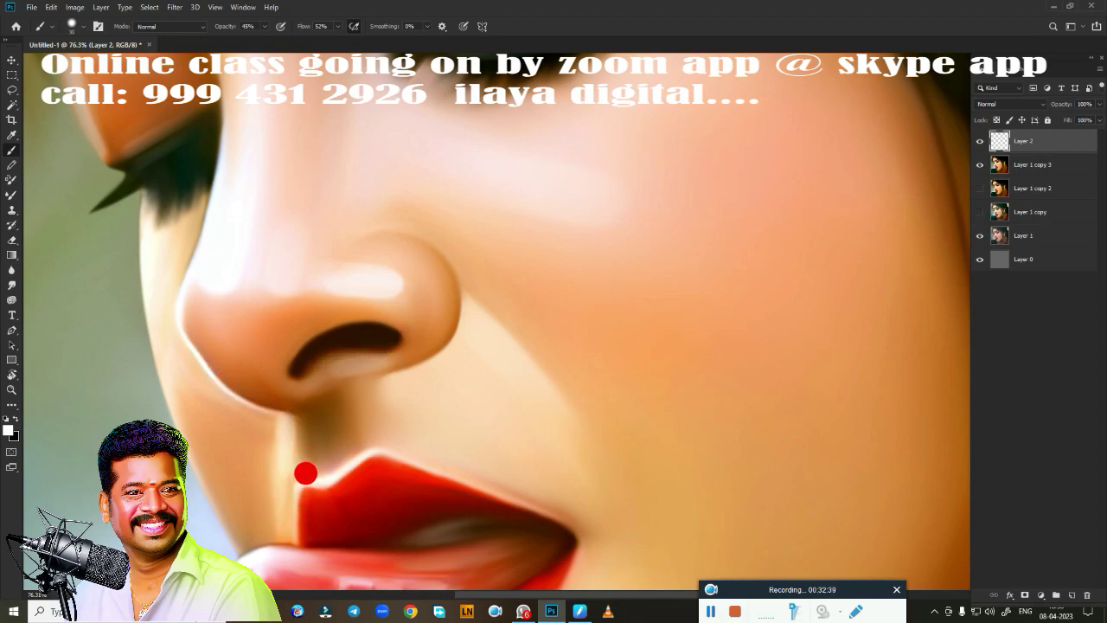
left_click_drag(302, 476, 287, 521)
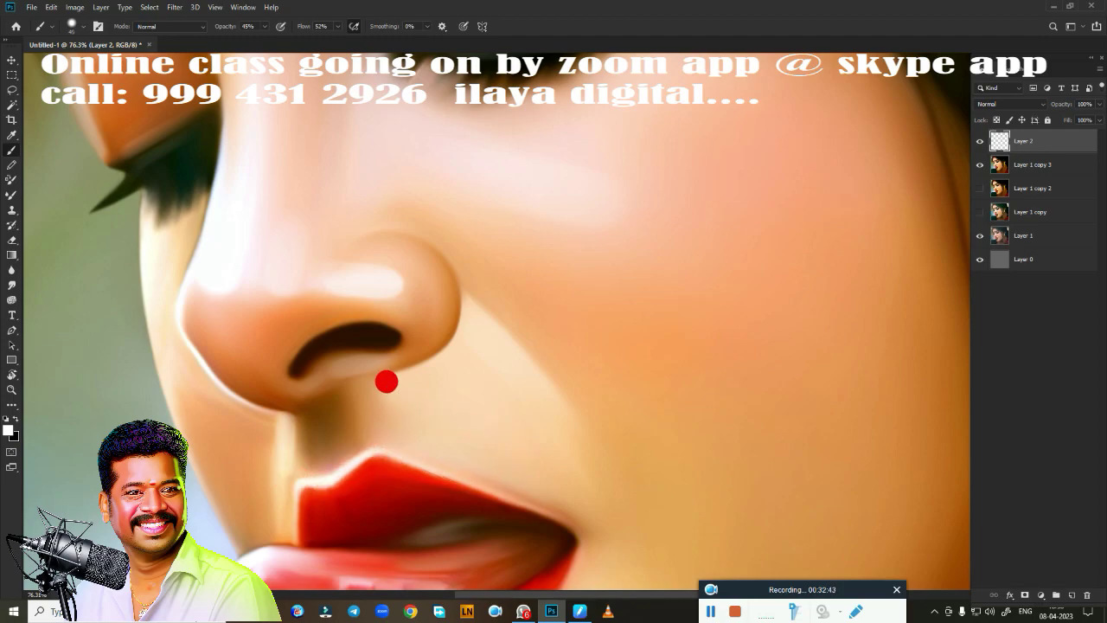
scroll(632, 469, "down", 3)
scroll(608, 272, "down", 2)
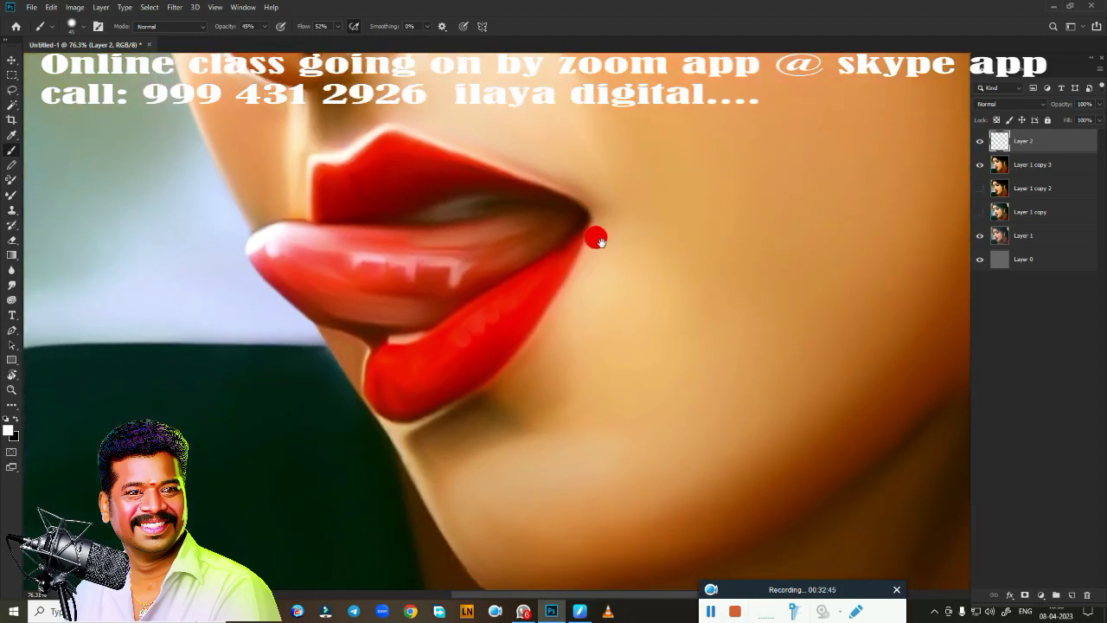
left_click_drag(600, 240, 522, 395)
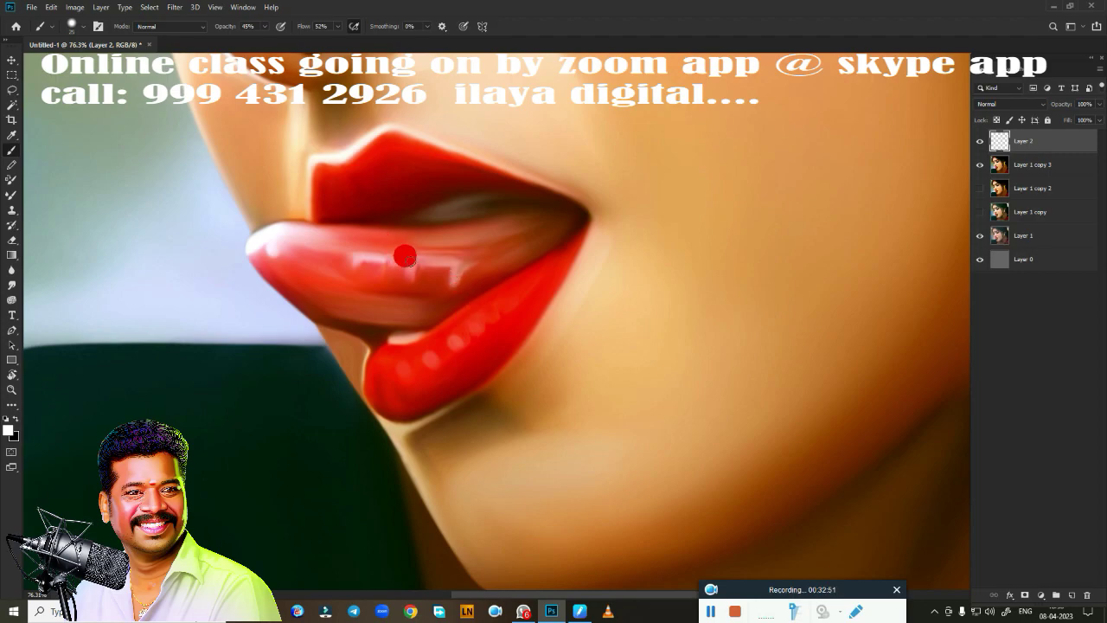
mouse_move(405, 256)
left_mouse_down()
mouse_move(451, 264)
mouse_move(352, 259)
mouse_move(363, 251)
left_mouse_up()
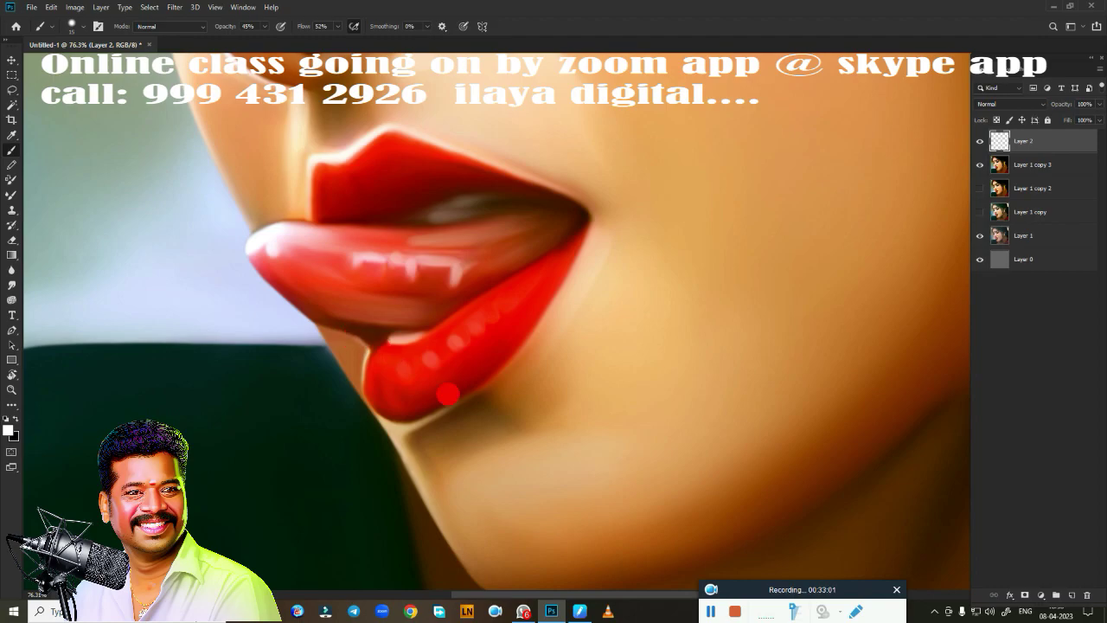
Step: Lighten the lower lip edge and brush a broad soft stroke across the chin
left_click_drag(552, 445, 452, 281)
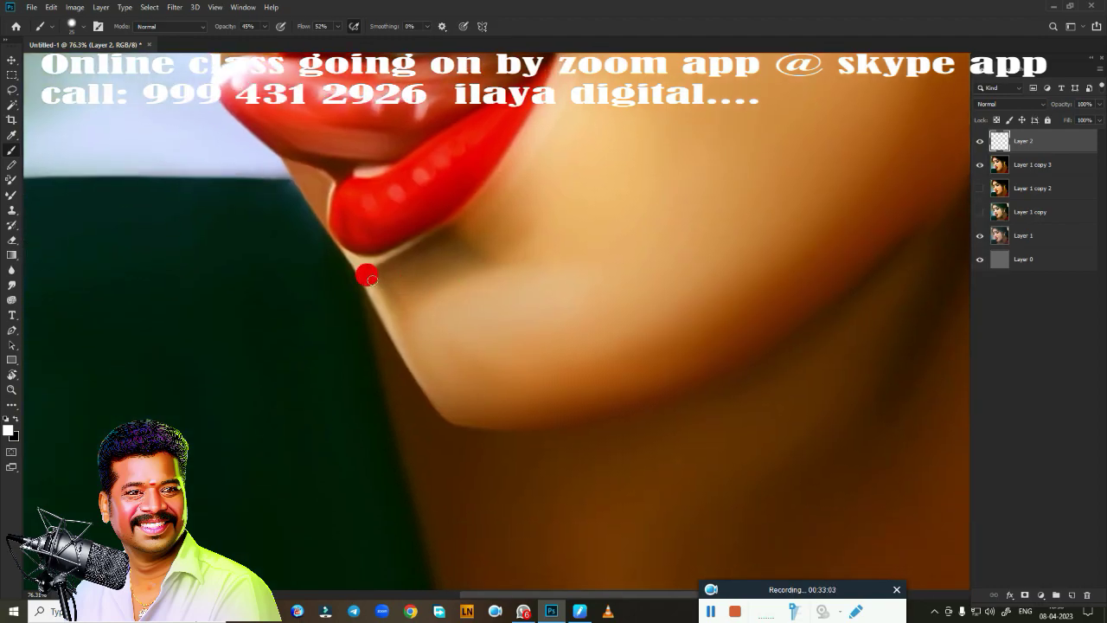
left_click_drag(352, 257, 432, 230)
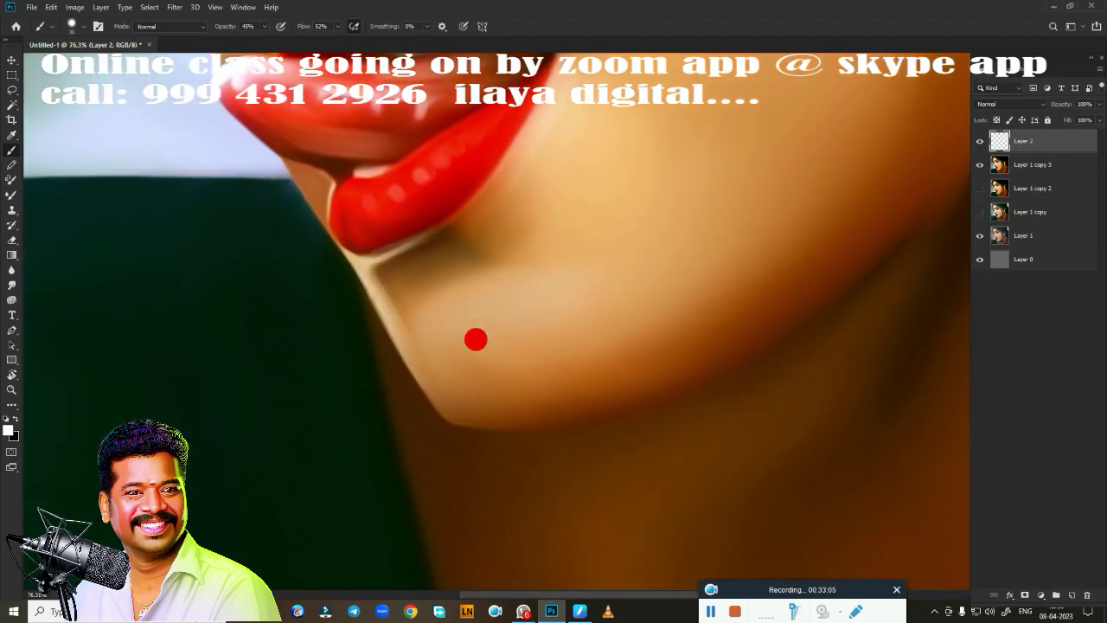
left_click_drag(365, 254, 433, 229)
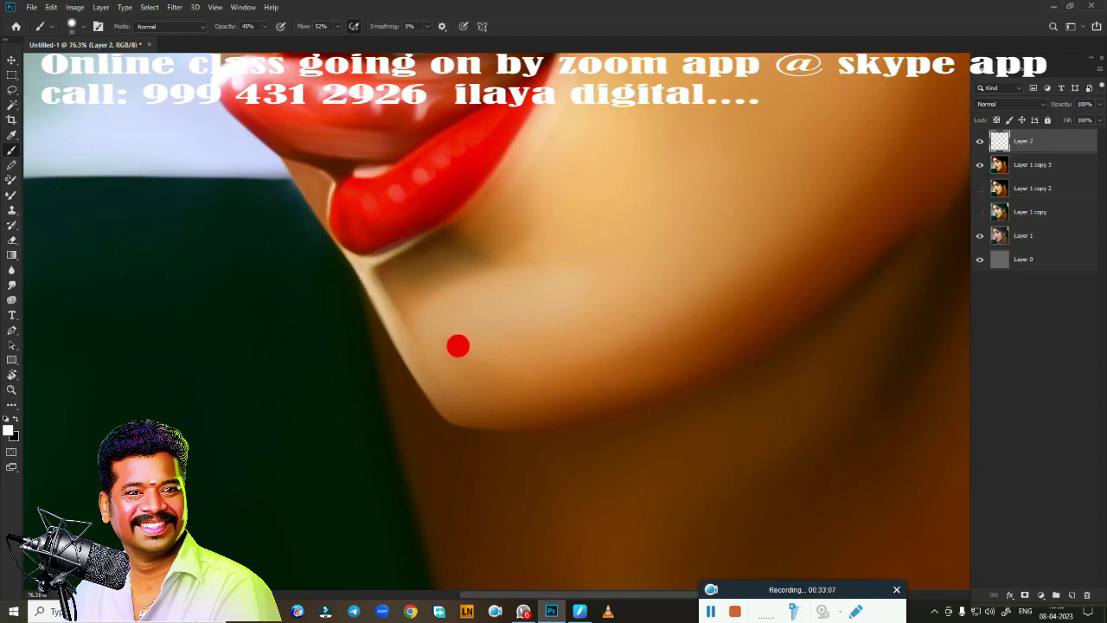
left_click_drag(366, 260, 439, 221)
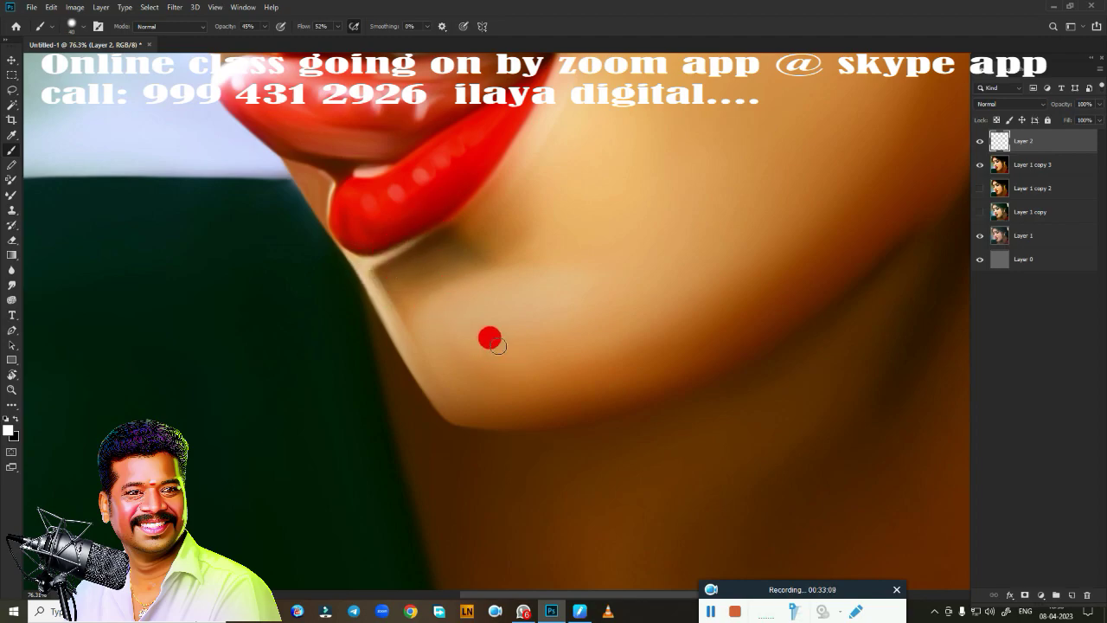
key("]")
key("]")
key("]")
key("]")
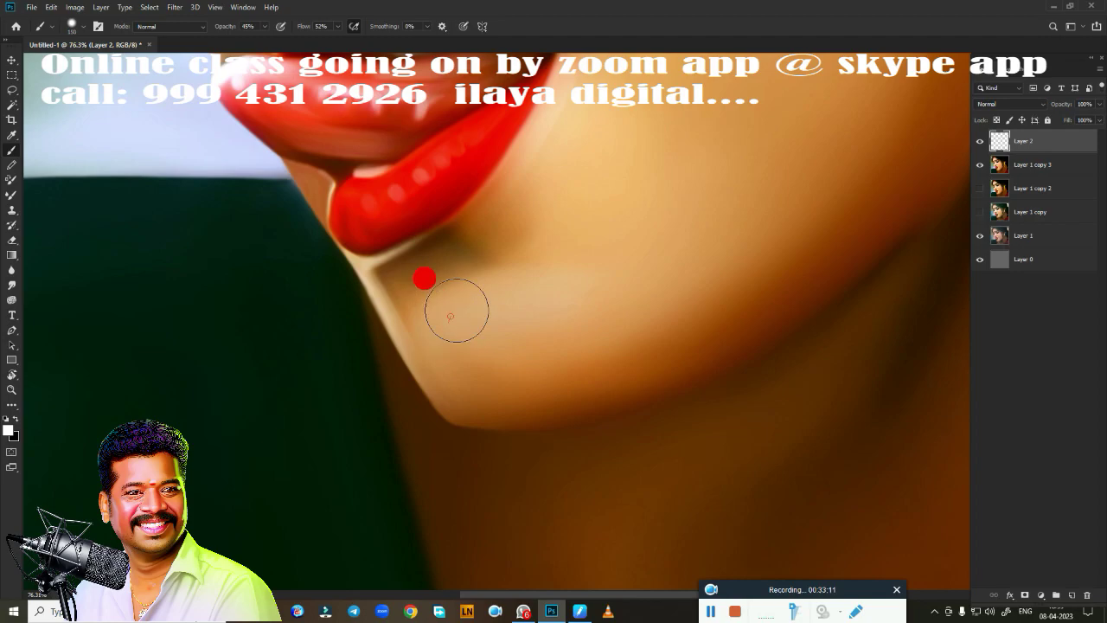
left_click_drag(458, 308, 554, 333)
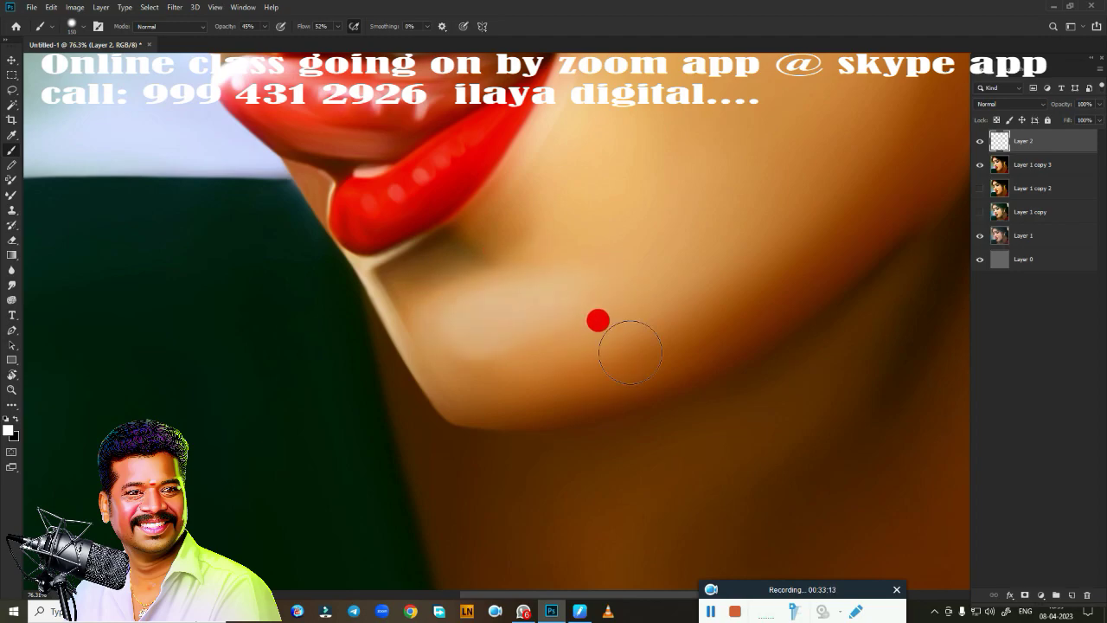
left_click(602, 397, "alt")
scroll(603, 397, "down", 5)
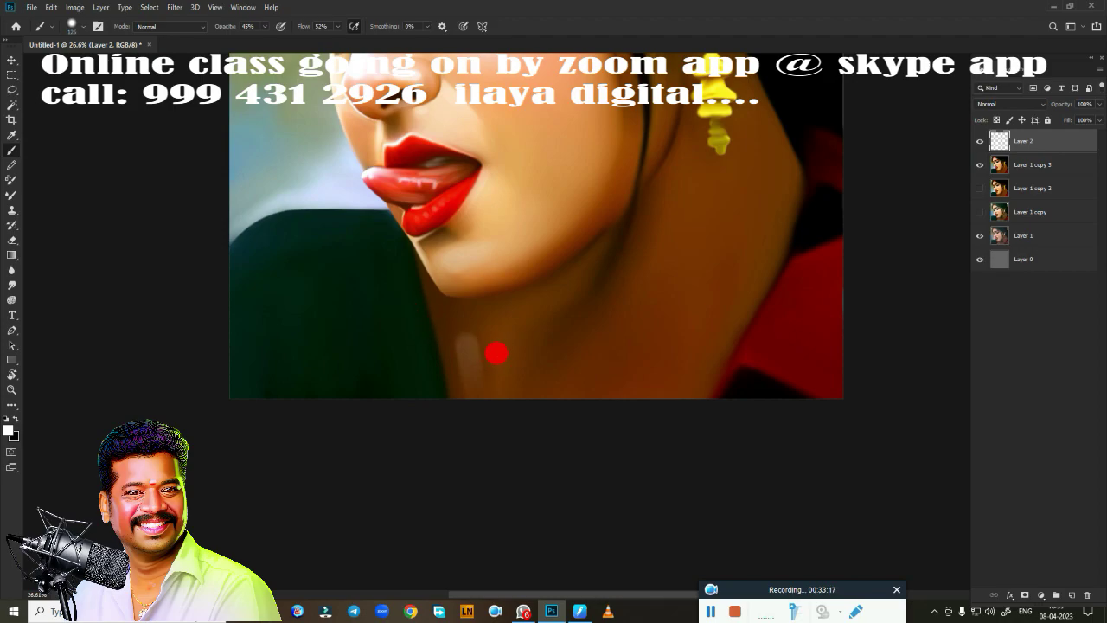
Step: Redo the neck highlight as a softer 30%-flow stroke along the dark edge
mouse_move(495, 352)
left_mouse_down()
mouse_move(459, 353)
mouse_move(480, 409)
left_mouse_up()
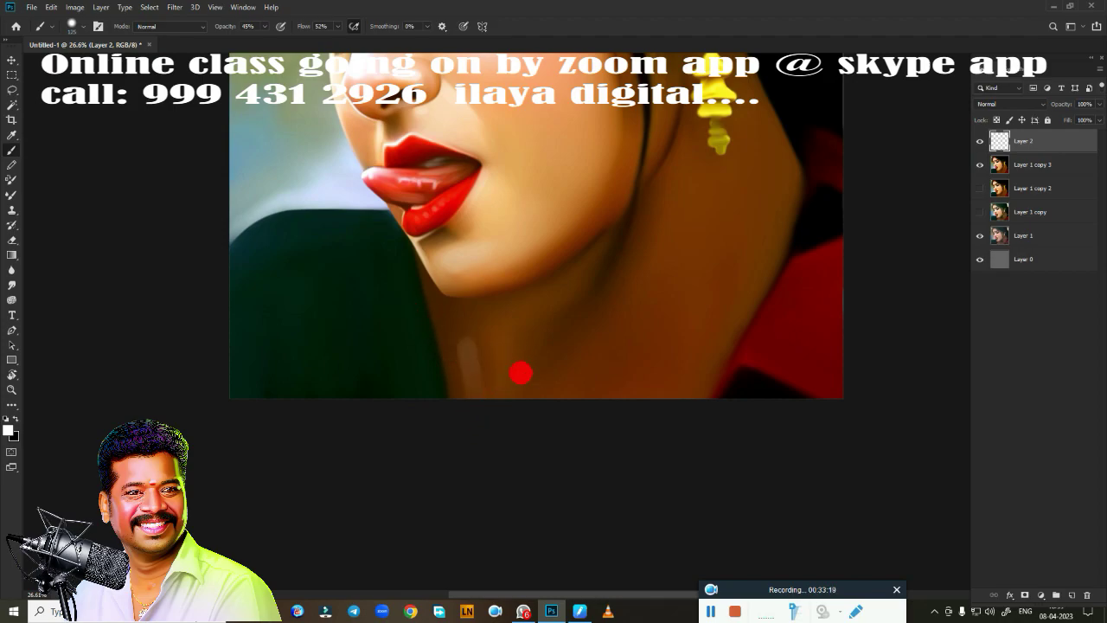
key("ctrl+z")
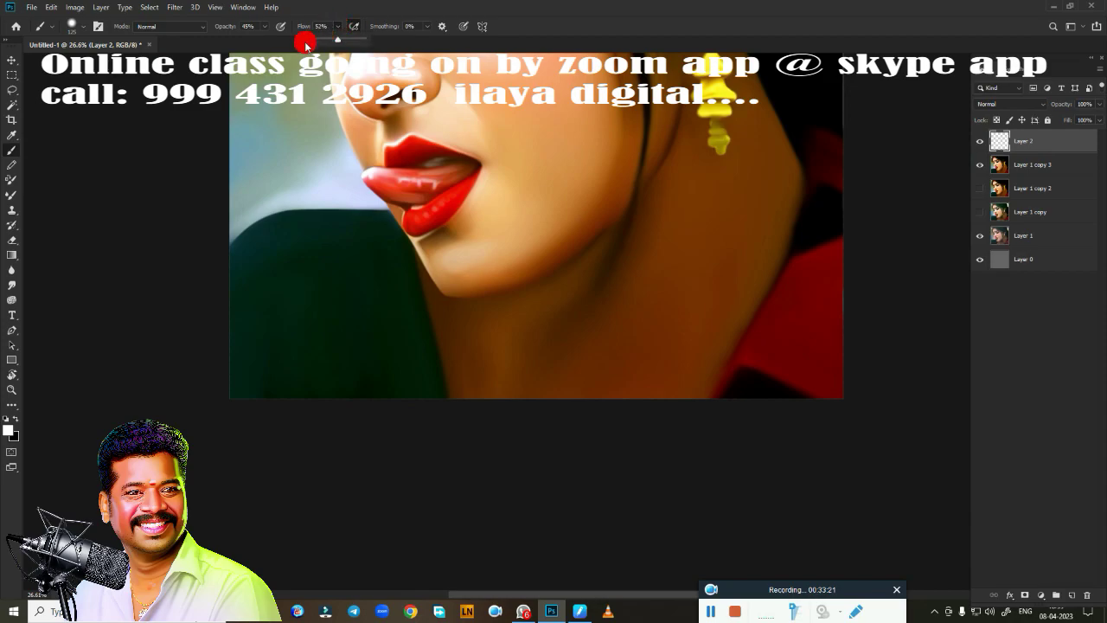
left_click(455, 331)
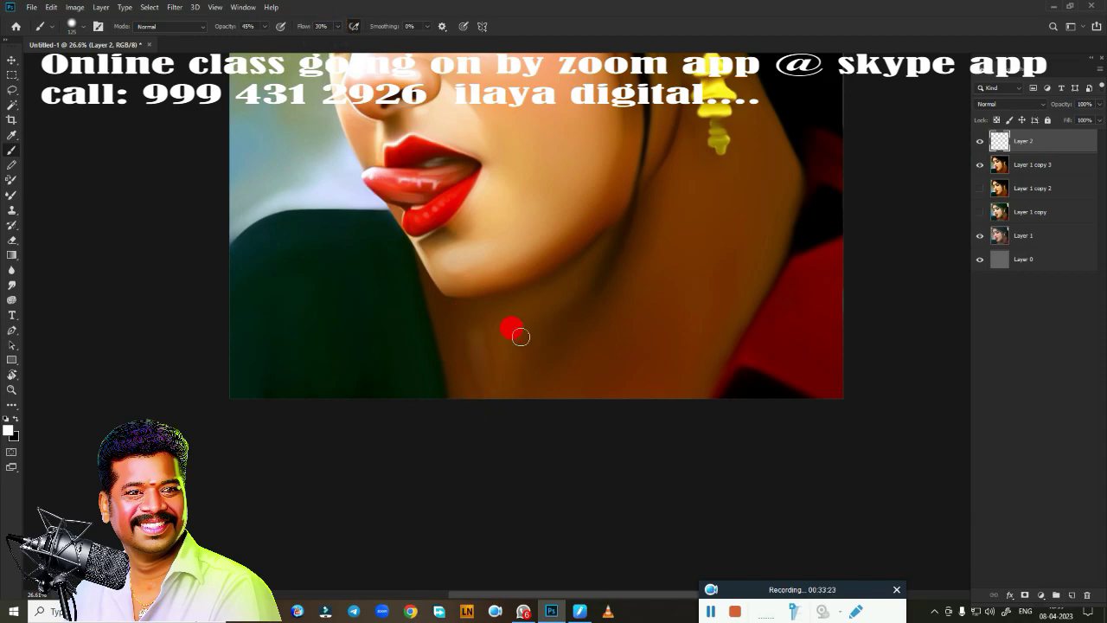
left_click_drag(405, 303, 402, 363)
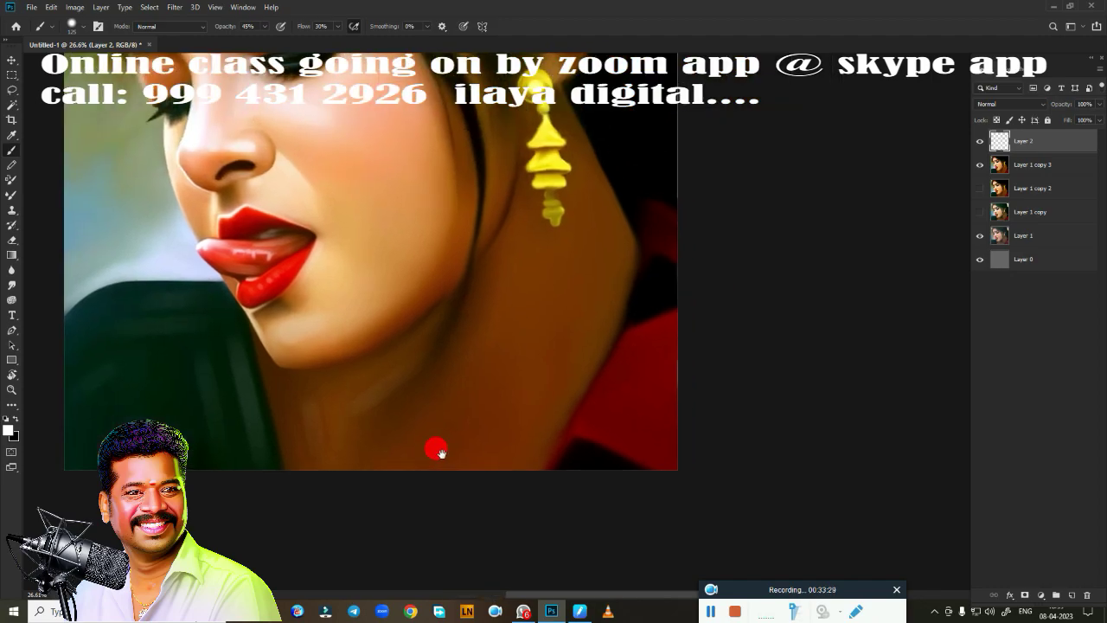
Step: Lighten part of the red garment and darken the hair edge beside the cheek
left_click_drag(600, 376, 435, 447)
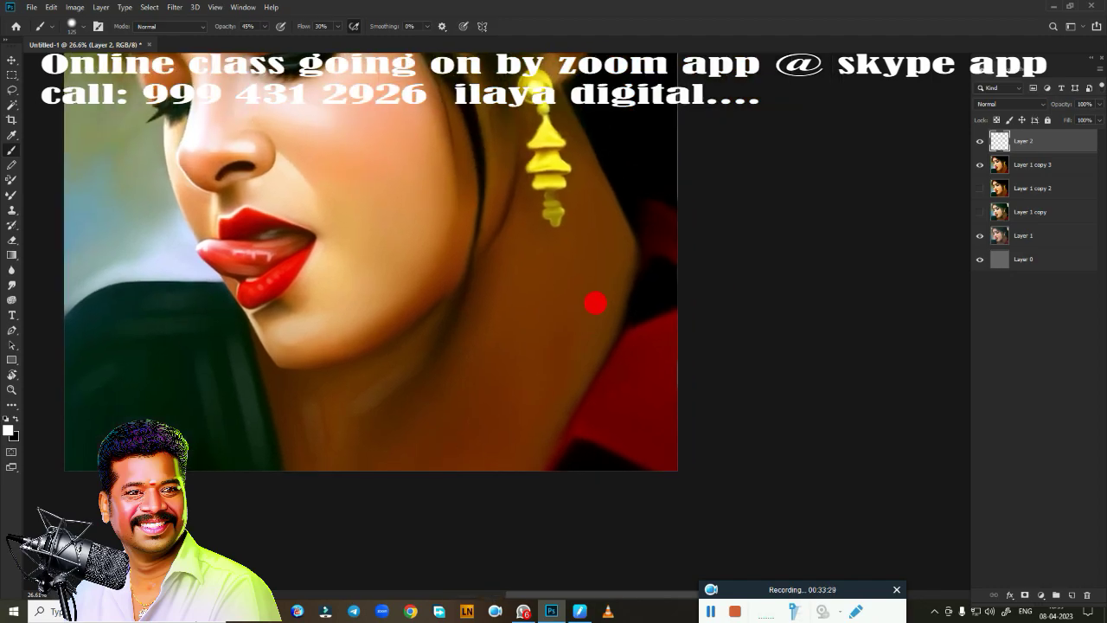
left_click_drag(642, 455, 576, 403)
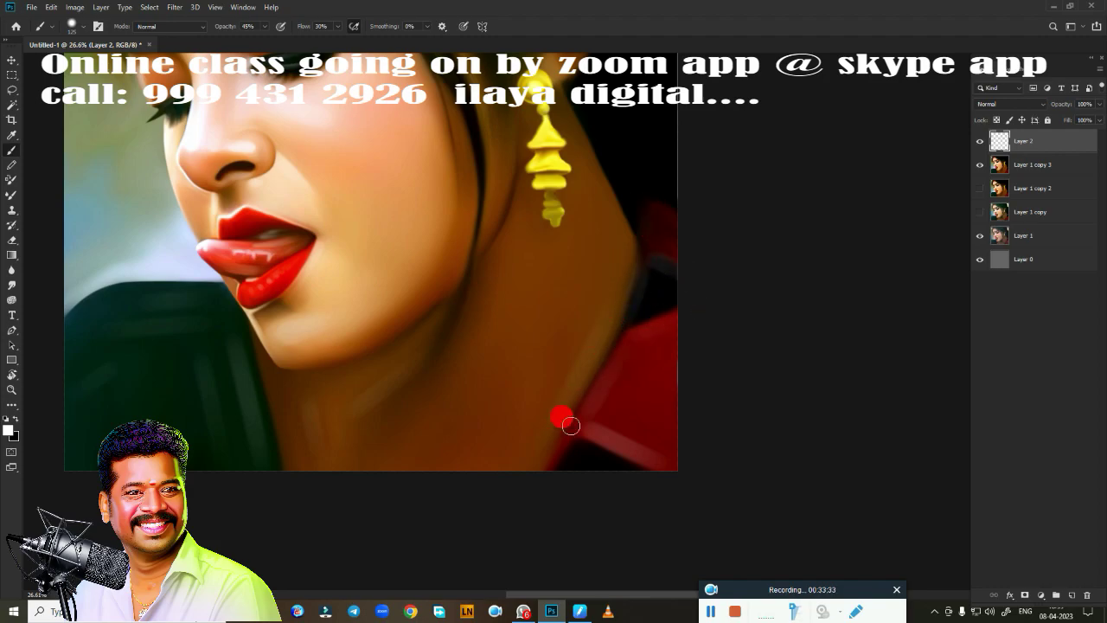
scroll(508, 389, "up", 5)
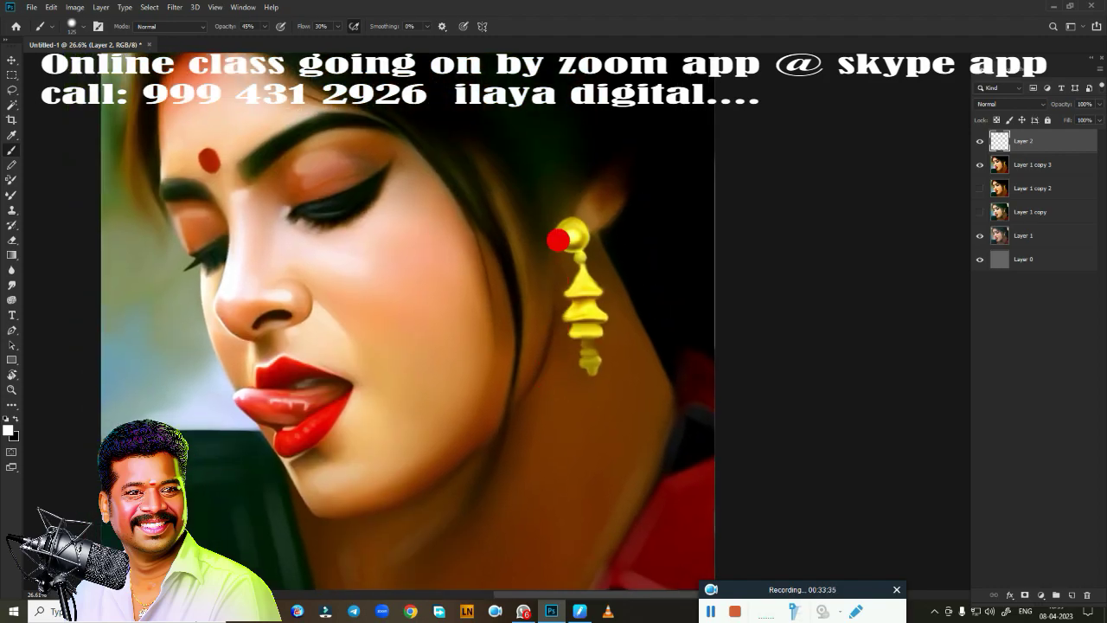
scroll(497, 306, "up", 2)
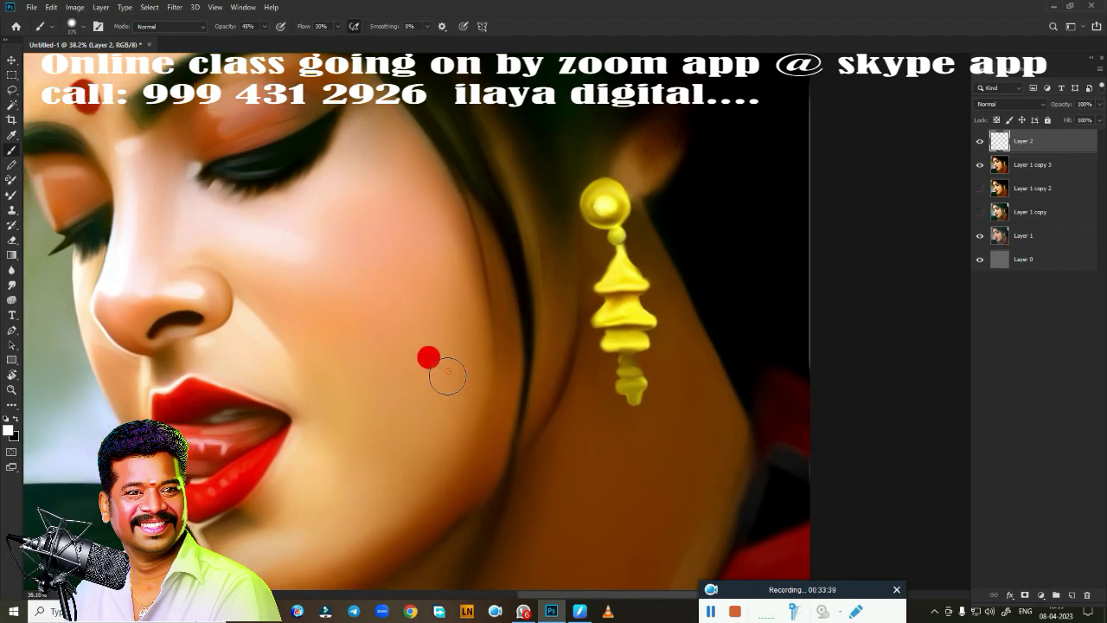
left_click_drag(482, 132, 546, 309)
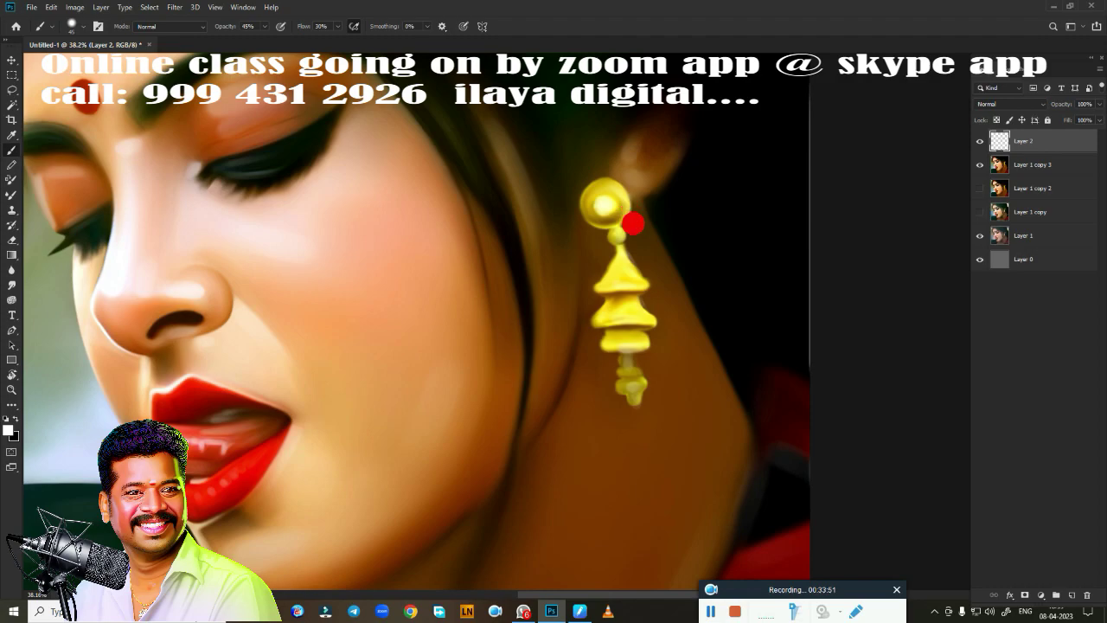
scroll(440, 275, "down", 2)
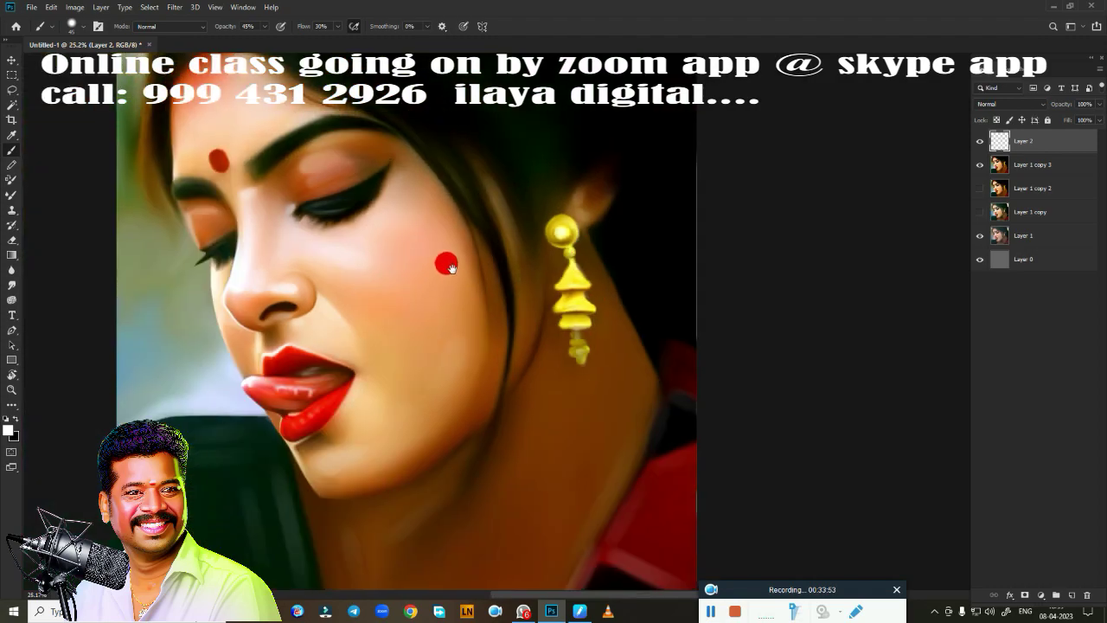
scroll(605, 407, "down", 2)
scroll(537, 333, "up", 2)
scroll(537, 332, "up", 2)
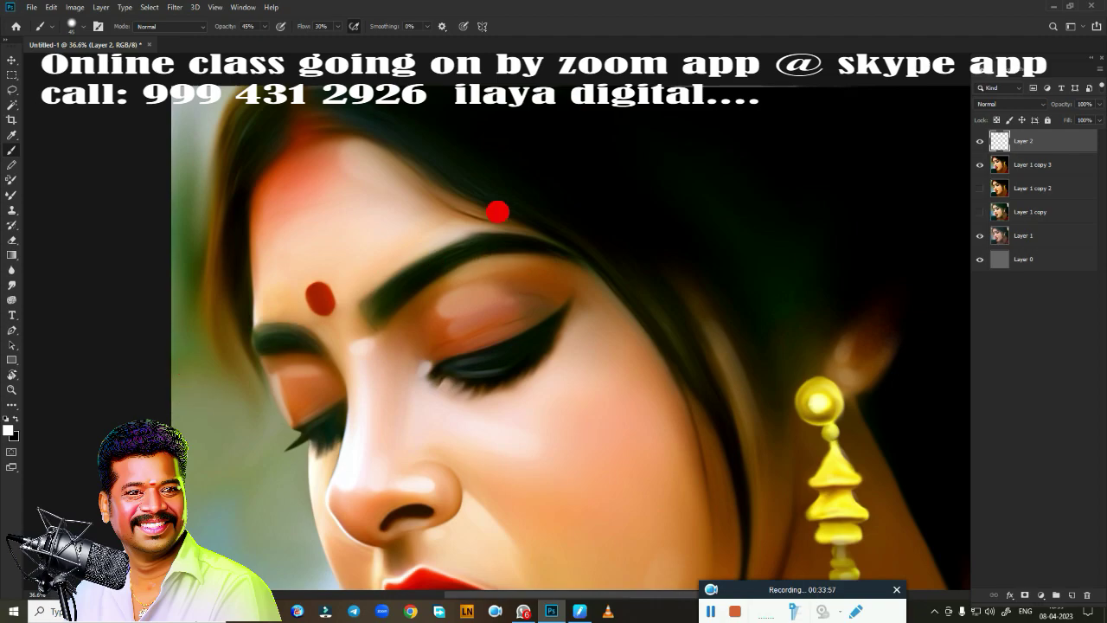
Step: Choose a soft round brush and add a new empty Layer 3
right_click(542, 285)
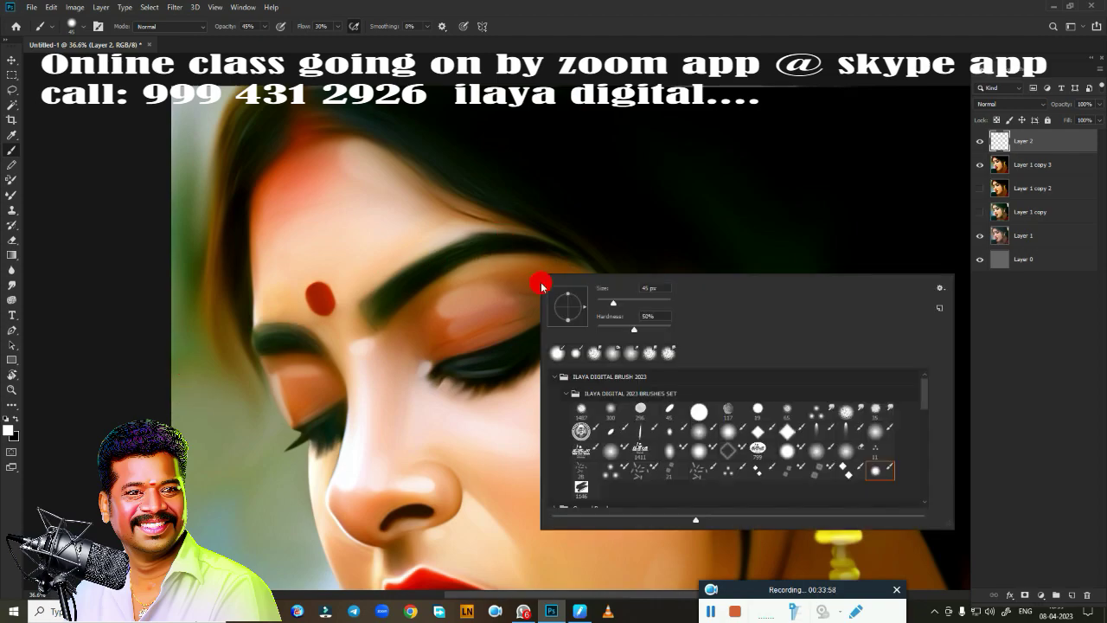
left_click(736, 424)
left_click(670, 23)
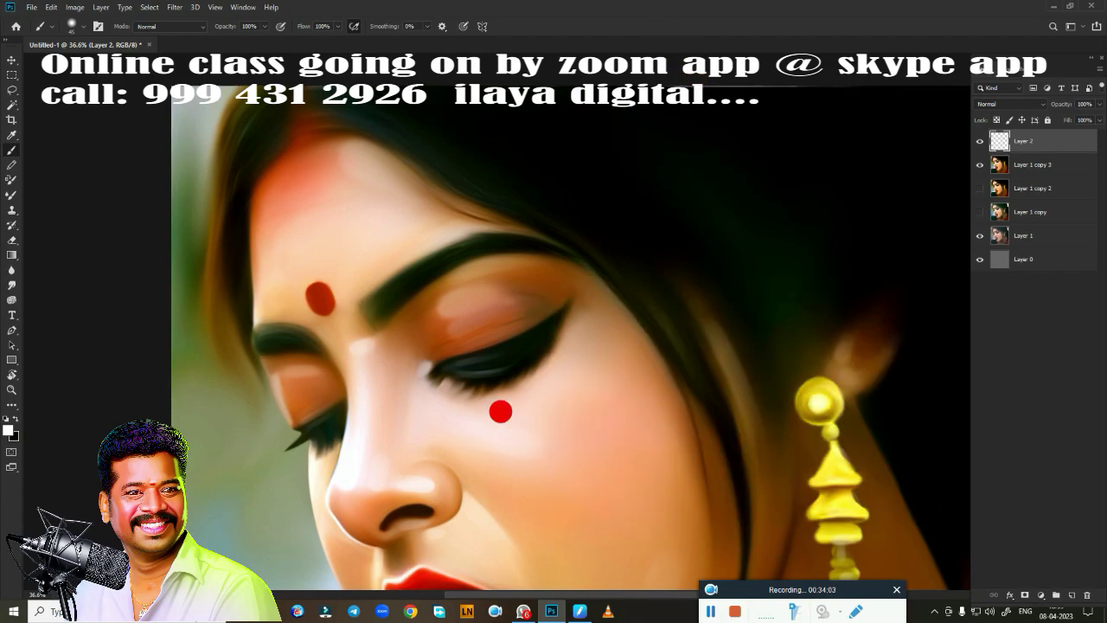
scroll(487, 408, "down", 3)
scroll(511, 373, "down", 2)
scroll(465, 205, "up", 3)
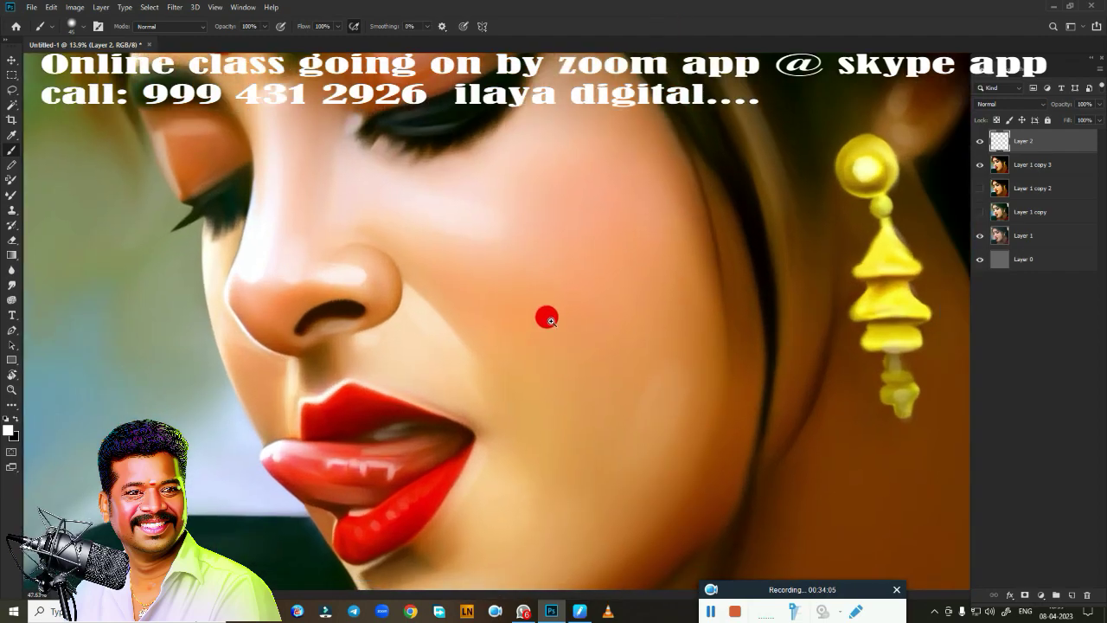
scroll(545, 313, "up", 1)
scroll(503, 293, "up", 1)
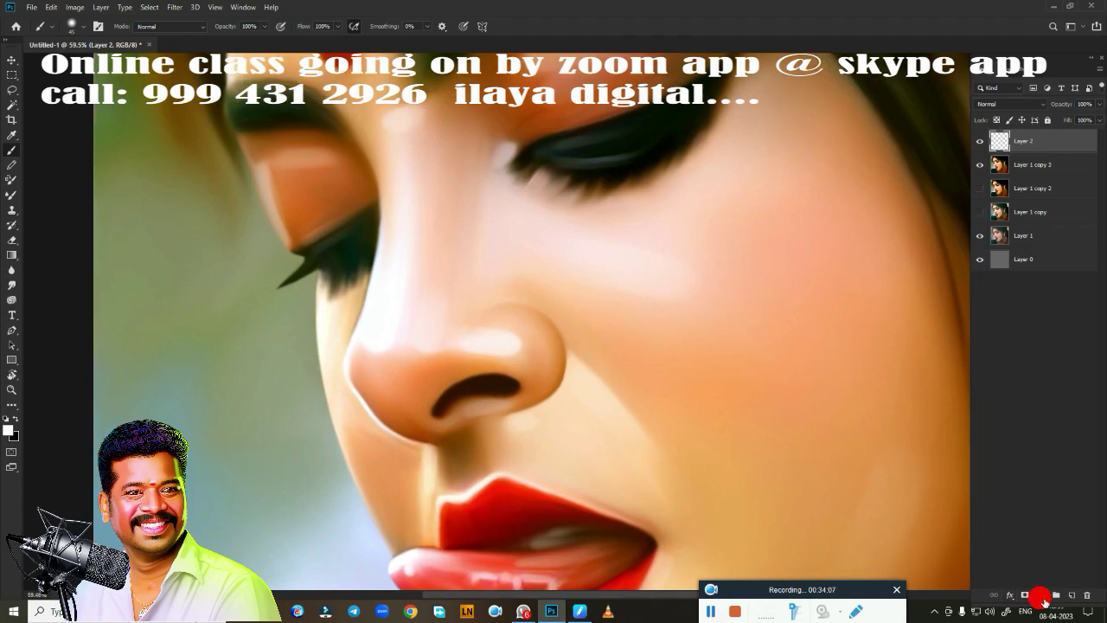
left_click(1072, 595)
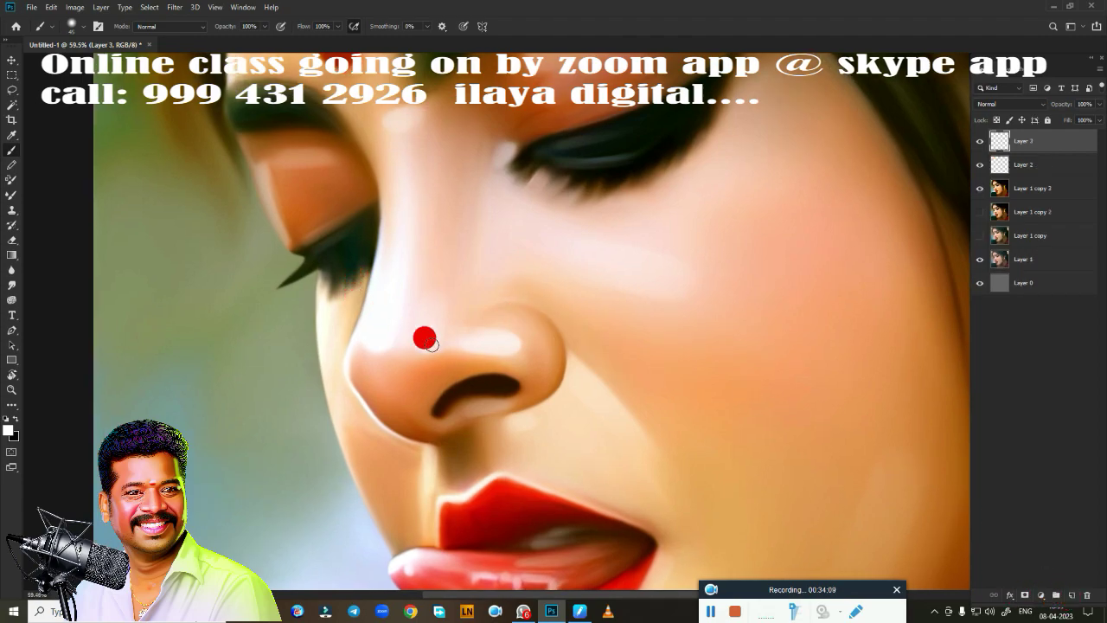
Step: Set the Huion pen's pressure sensitivity curve to the Hard preset
right_click(584, 612)
left_click(545, 548)
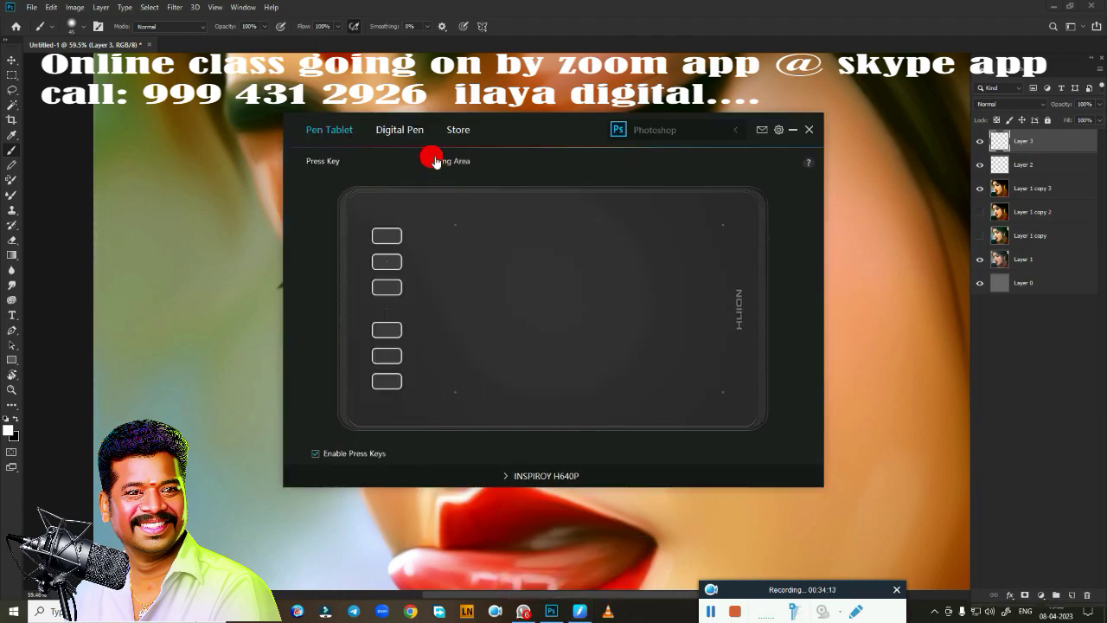
left_click(408, 134)
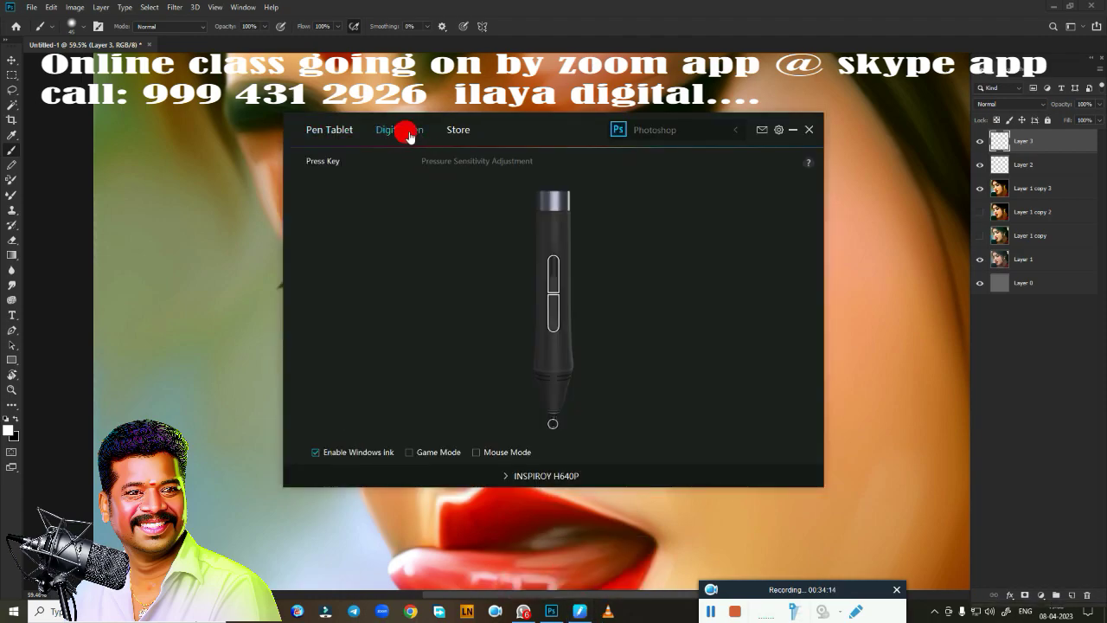
left_click(481, 160)
left_click(537, 389)
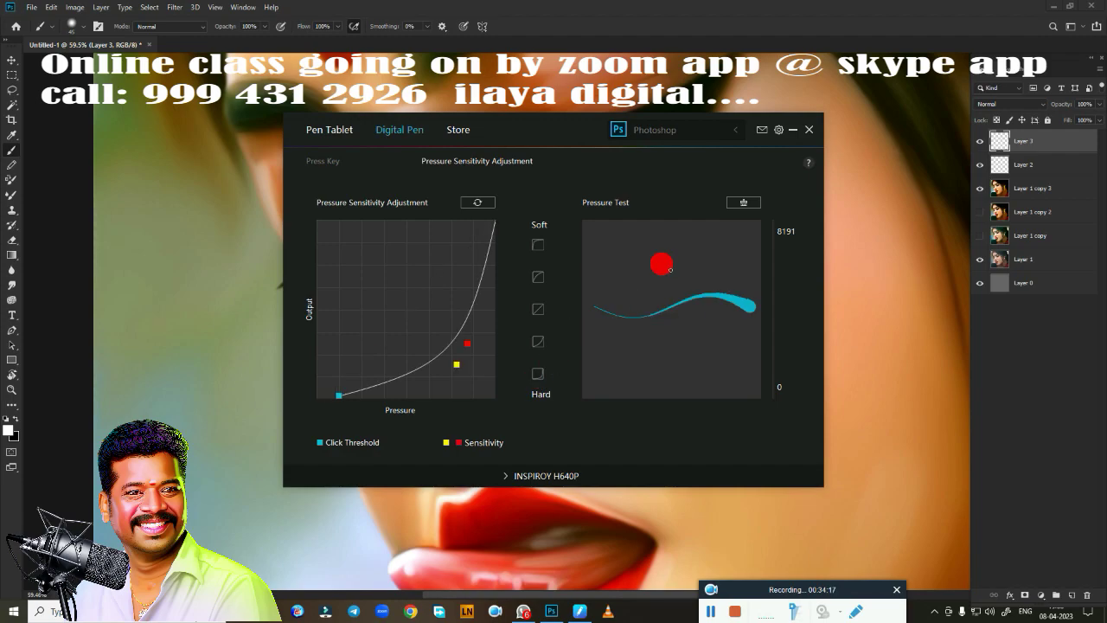
left_click(775, 131)
scroll(423, 325, "up", 2)
Step: Switch to black and a new brush tip, then paint a faint lash below the eyelash
scroll(406, 320, "up", 2)
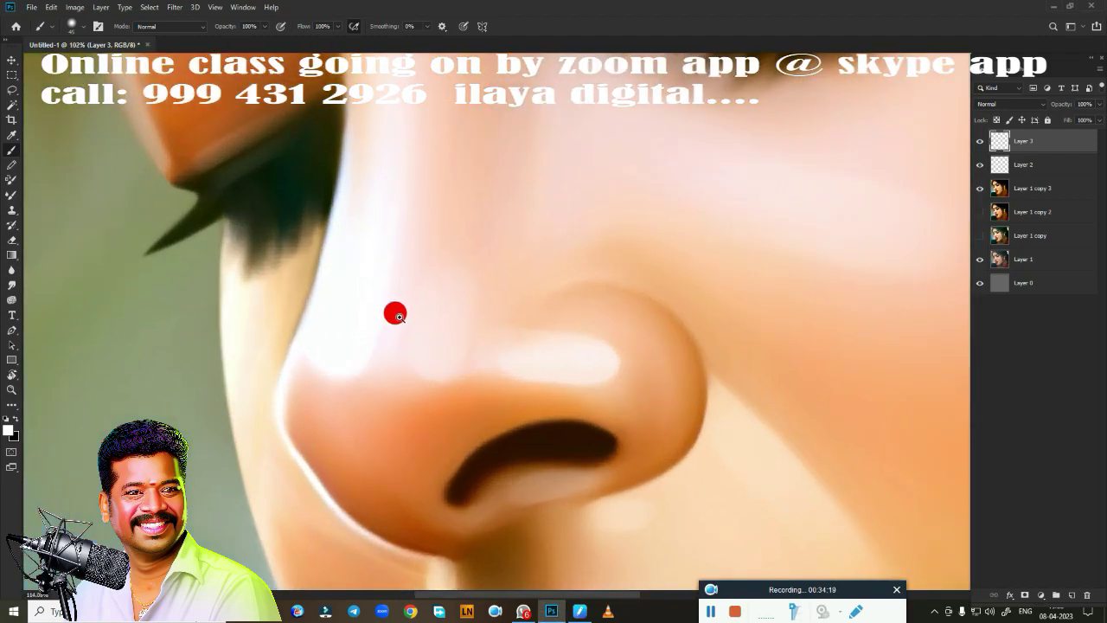
left_click_drag(399, 316, 605, 366)
scroll(606, 366, "up", 1)
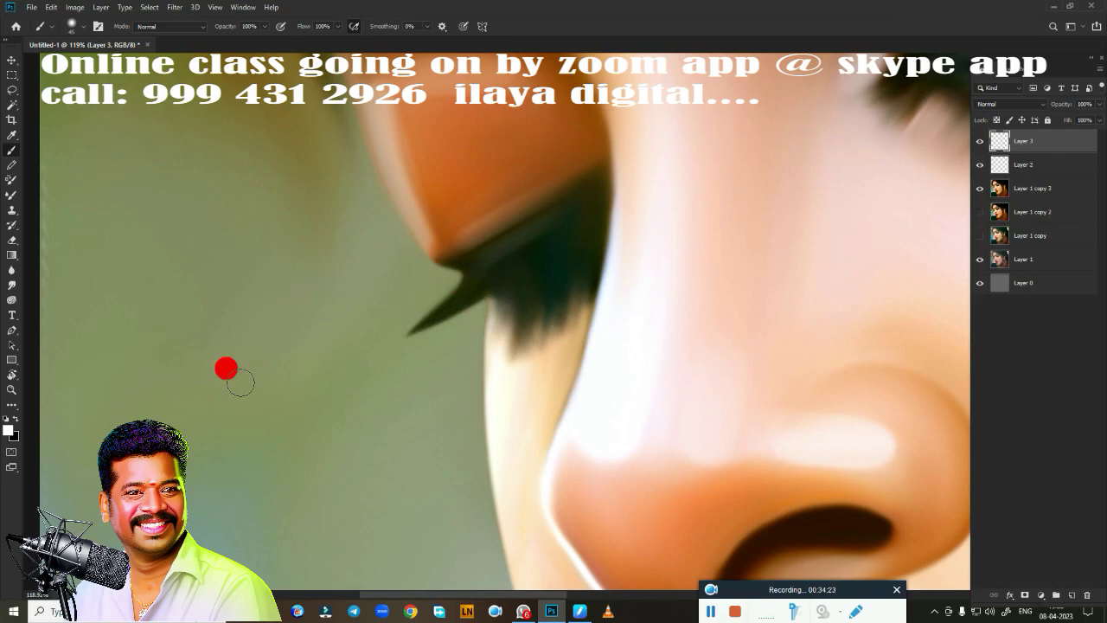
key("x")
right_click(523, 259)
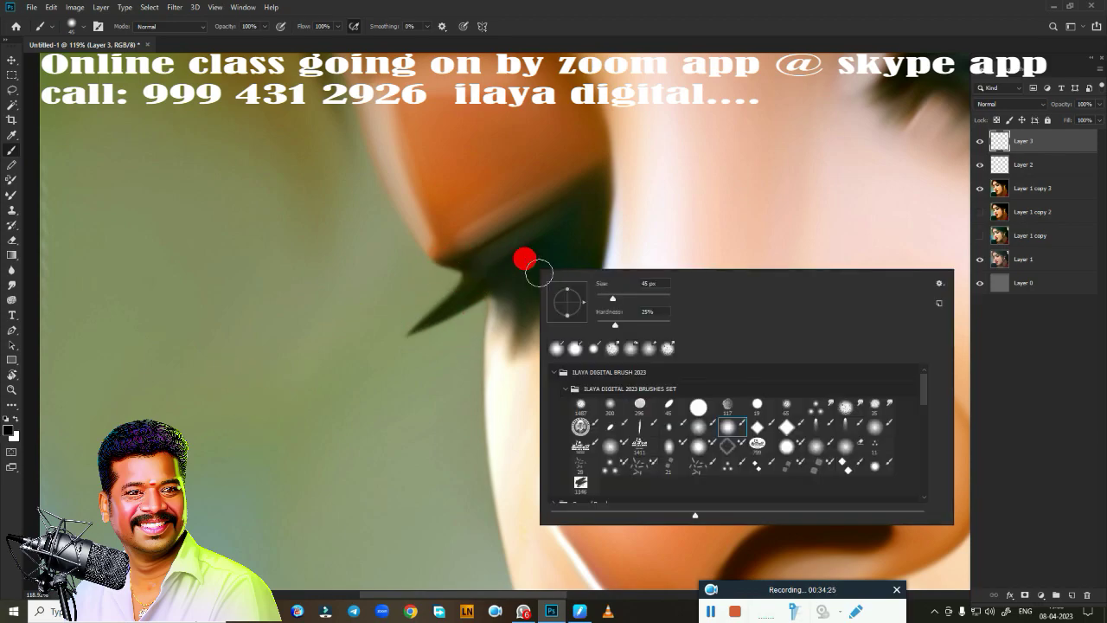
left_click(794, 426)
left_click(713, 25)
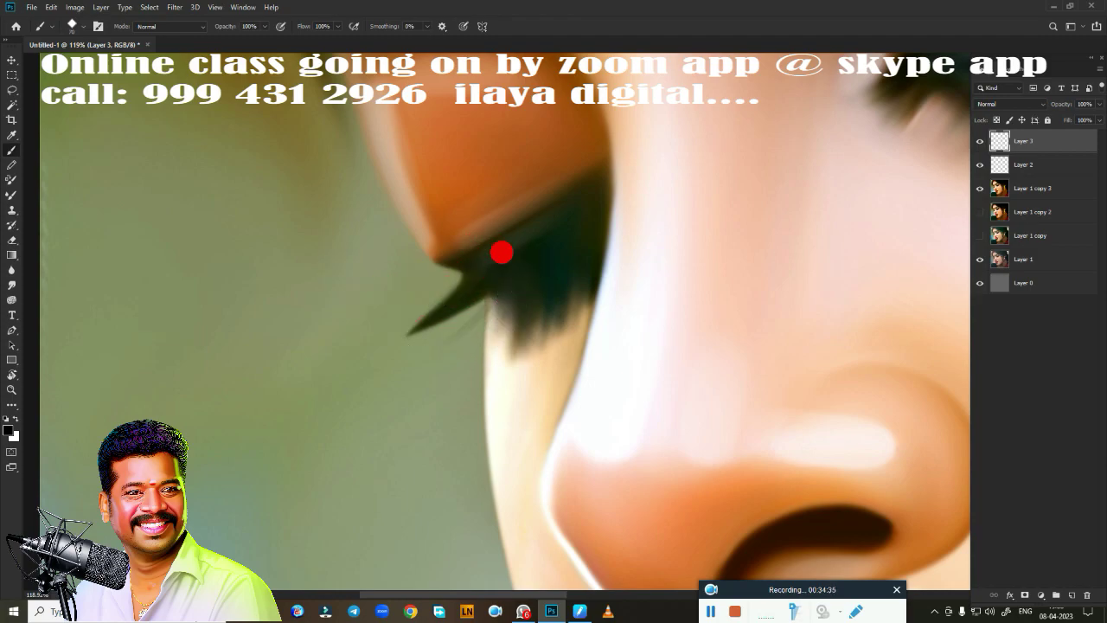
left_click_drag(489, 234, 516, 247)
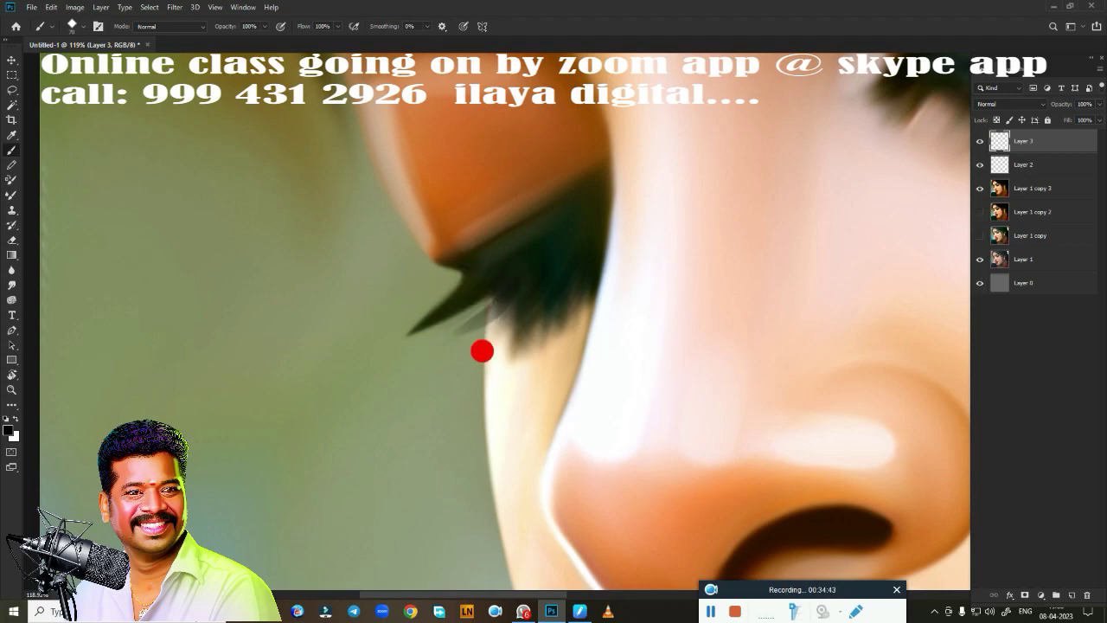
scroll(509, 358, "down", 5)
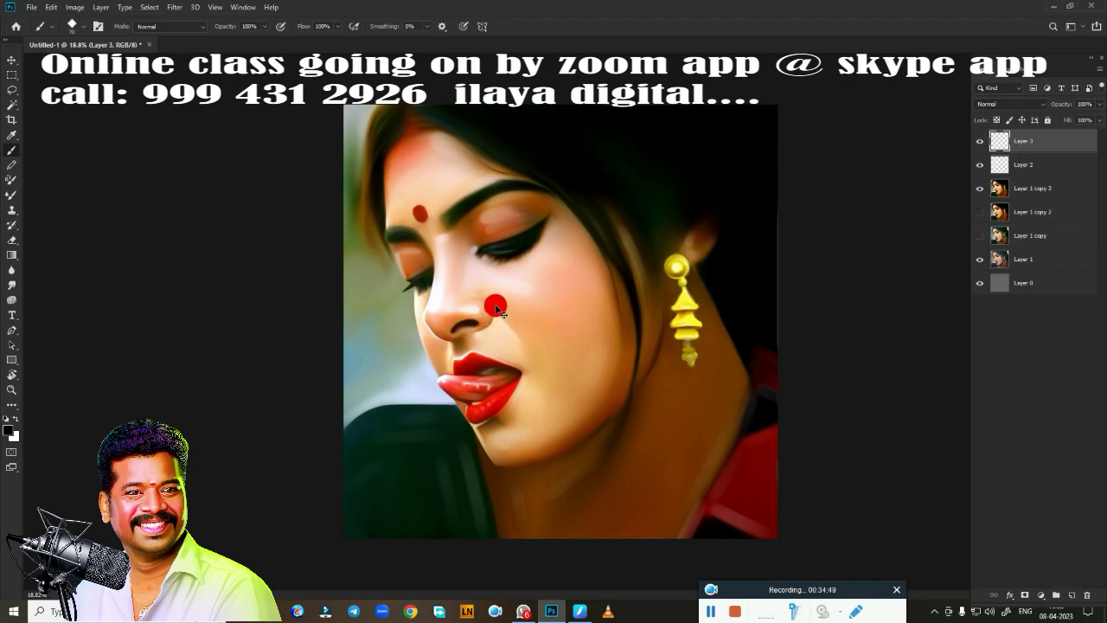
Step: Choose a different brush preset for painting eyelashes
right_click(510, 247)
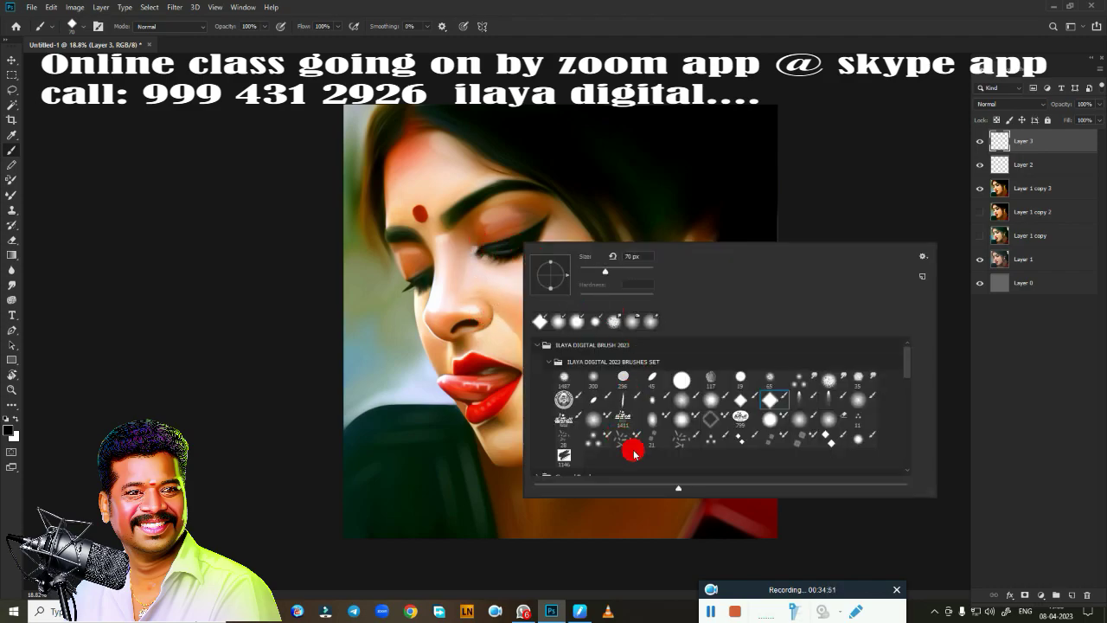
left_click(739, 439)
key("Escape")
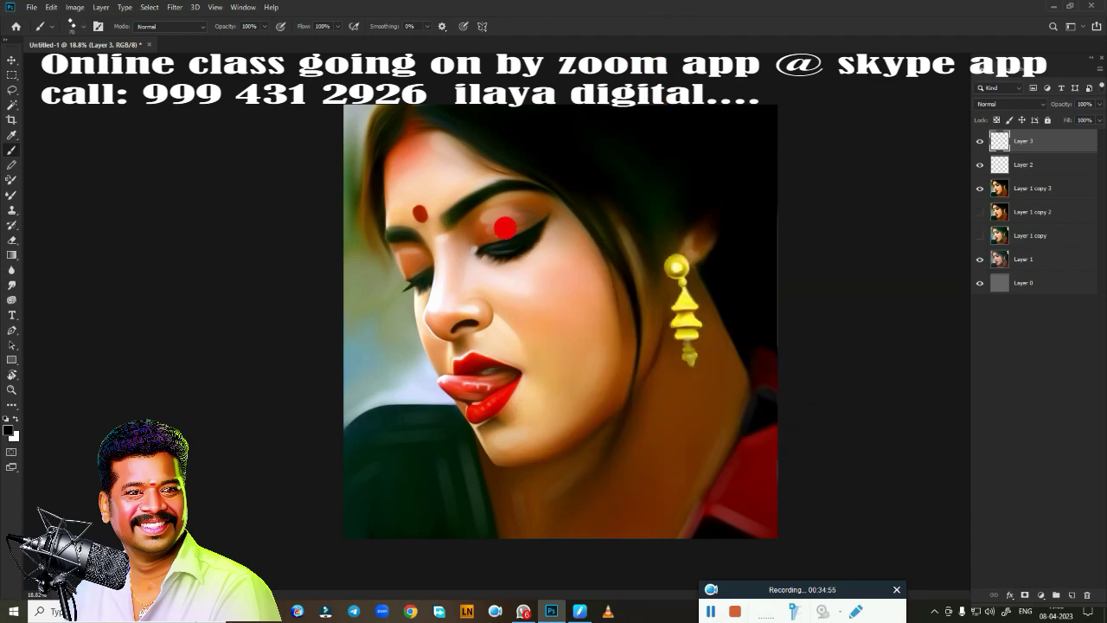
scroll(390, 267, "up", 3)
scroll(445, 268, "up", 3)
Step: Rotate the canvas view and paint fine dark lash strands along the lash line
key("r")
left_click_drag(447, 318, 292, 204)
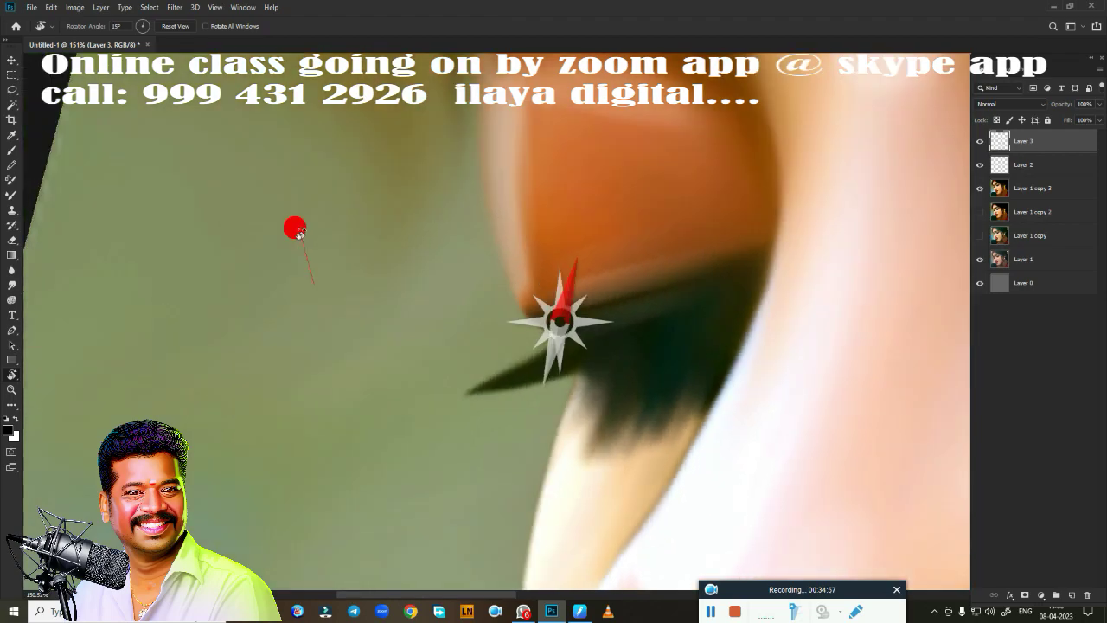
left_click_drag(630, 364, 577, 294)
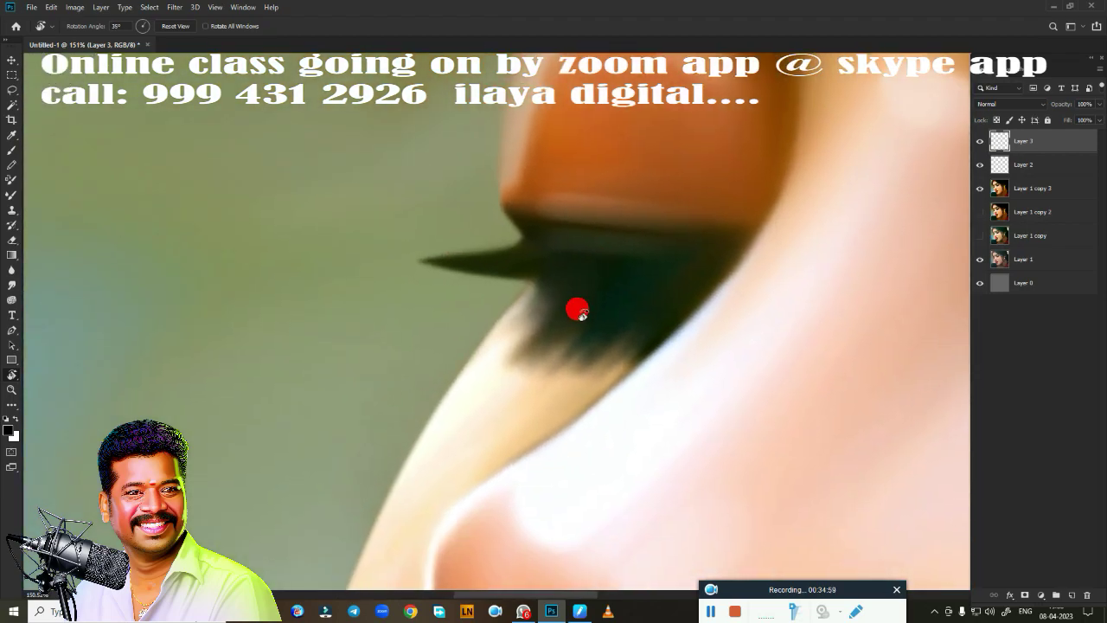
key("b")
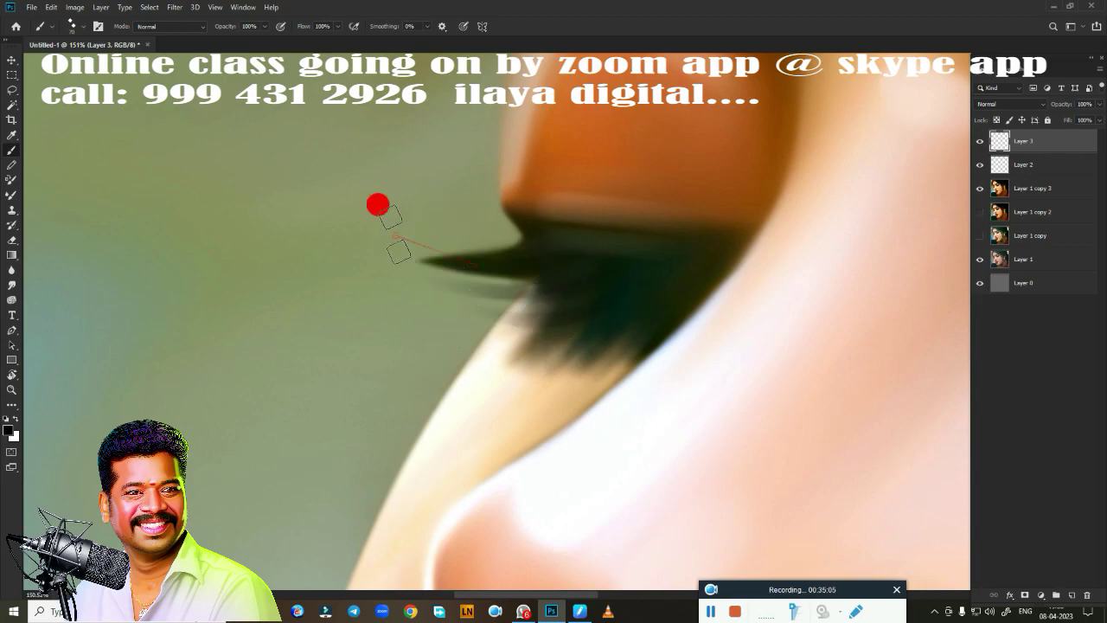
mouse_move(427, 235)
left_mouse_down()
mouse_move(505, 246)
mouse_move(380, 251)
left_mouse_up()
left_click_drag(524, 259, 420, 281)
left_click_drag(536, 221, 410, 205)
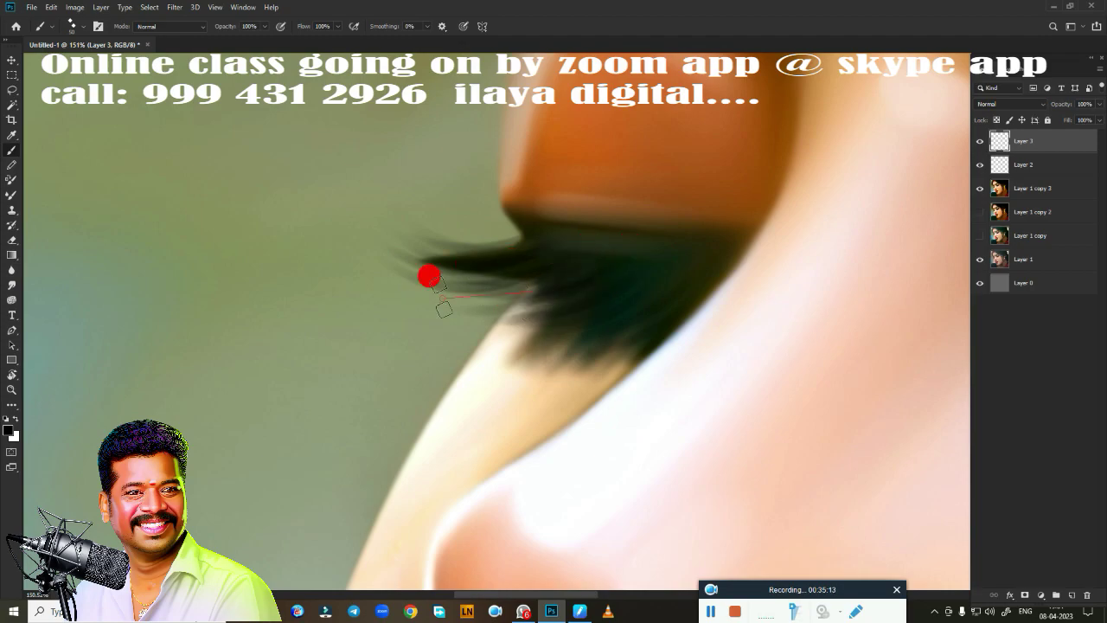
Step: Reopen the Huion pen tablet's pressure sensitivity settings
scroll(620, 333, "down", 3)
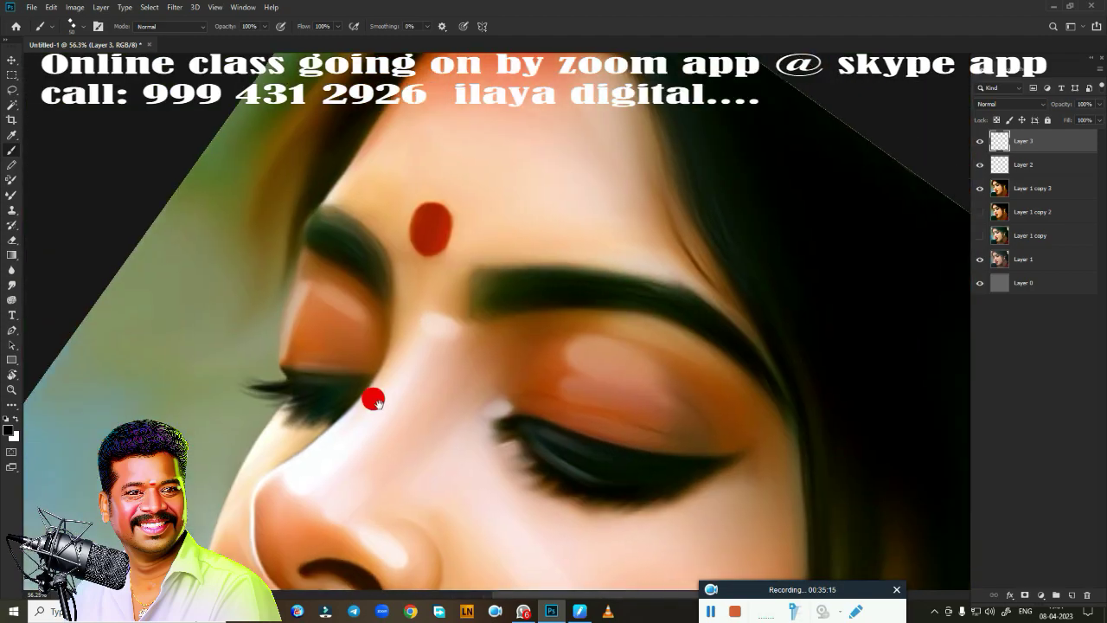
scroll(475, 360, "up", 2)
scroll(489, 222, "up", 2)
scroll(564, 295, "up", 2)
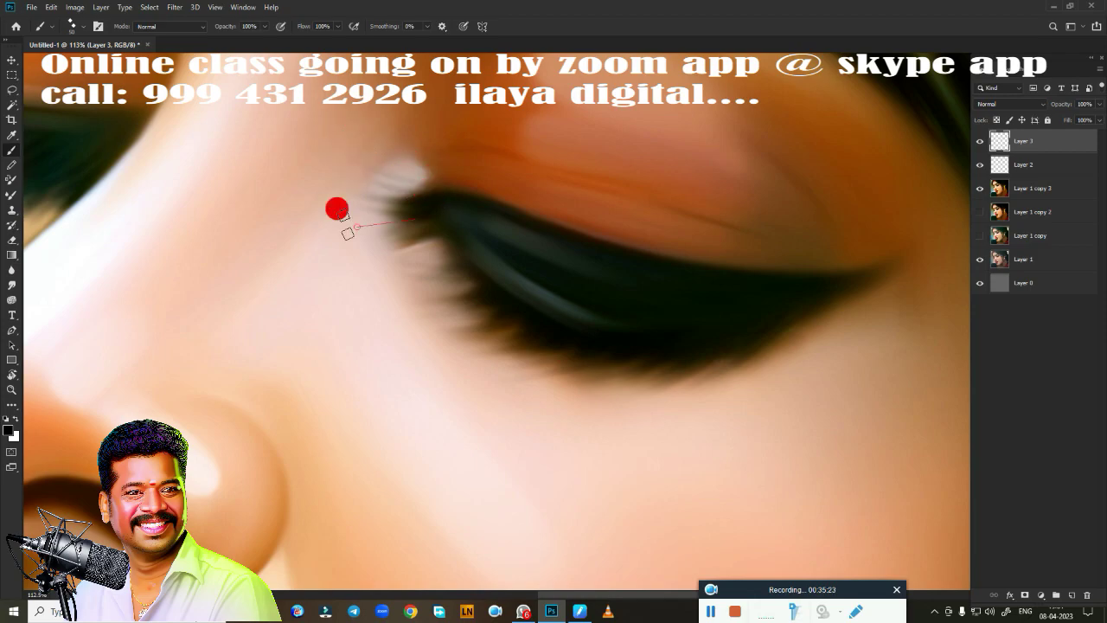
mouse_move(441, 299)
left_mouse_down()
mouse_move(455, 330)
mouse_move(565, 378)
mouse_move(476, 285)
mouse_move(385, 228)
left_mouse_up()
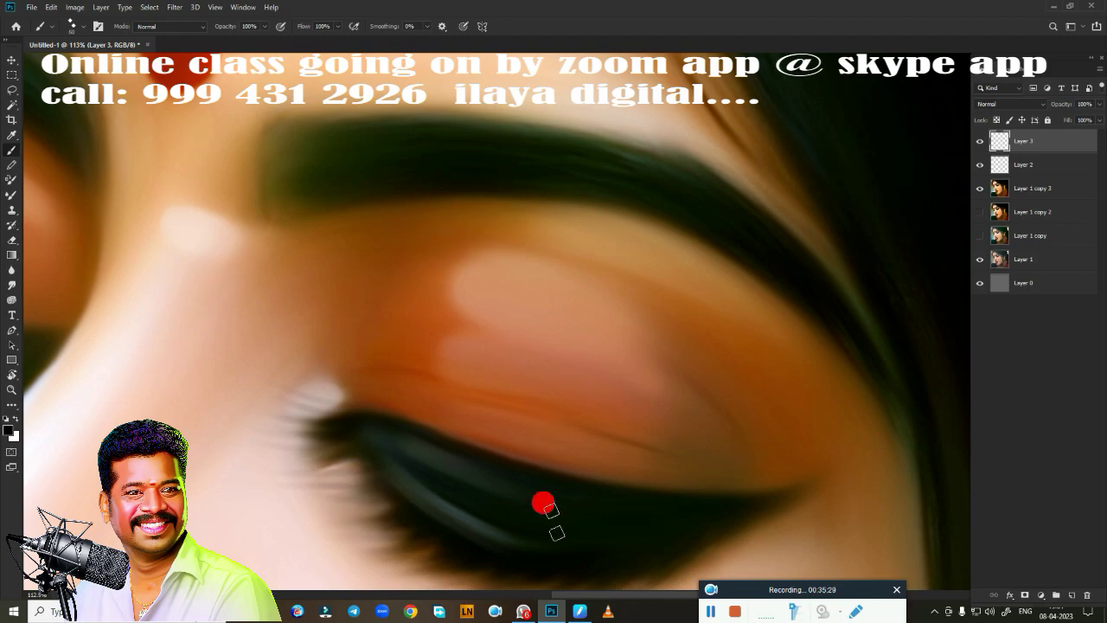
left_click(579, 611)
Step: Choose the near-linear fourth pressure curve, then bring up Photoshop's background colour picker
left_click(536, 341)
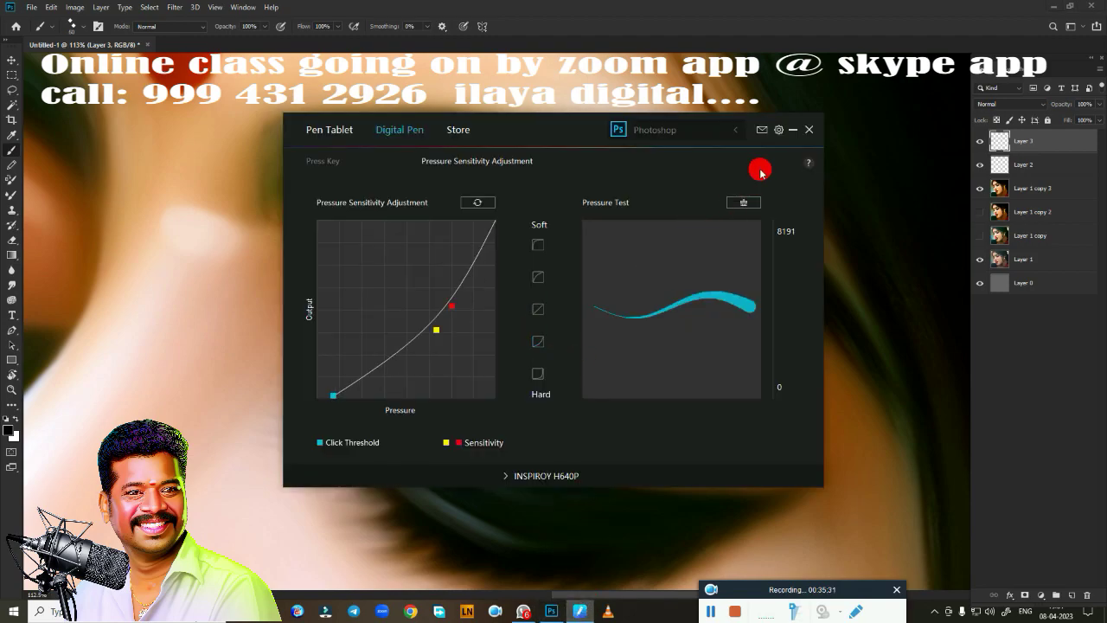
left_click(793, 131)
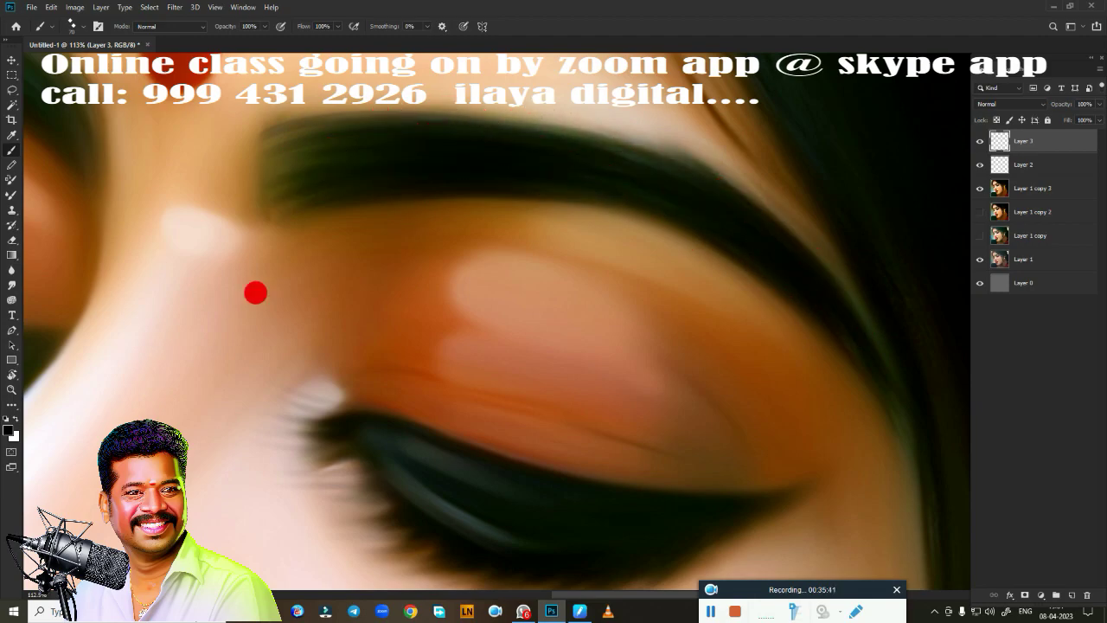
left_click(14, 436)
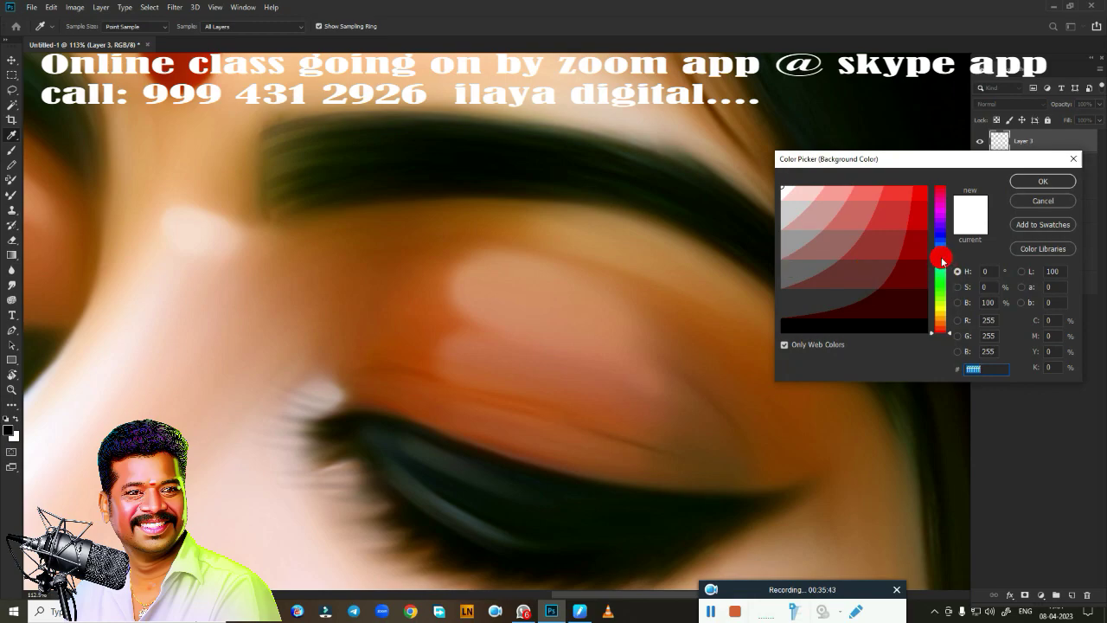
Step: Pick a cyan-blue colour and paint blue strands along the eyebrow
left_click(940, 255)
left_click(1042, 181)
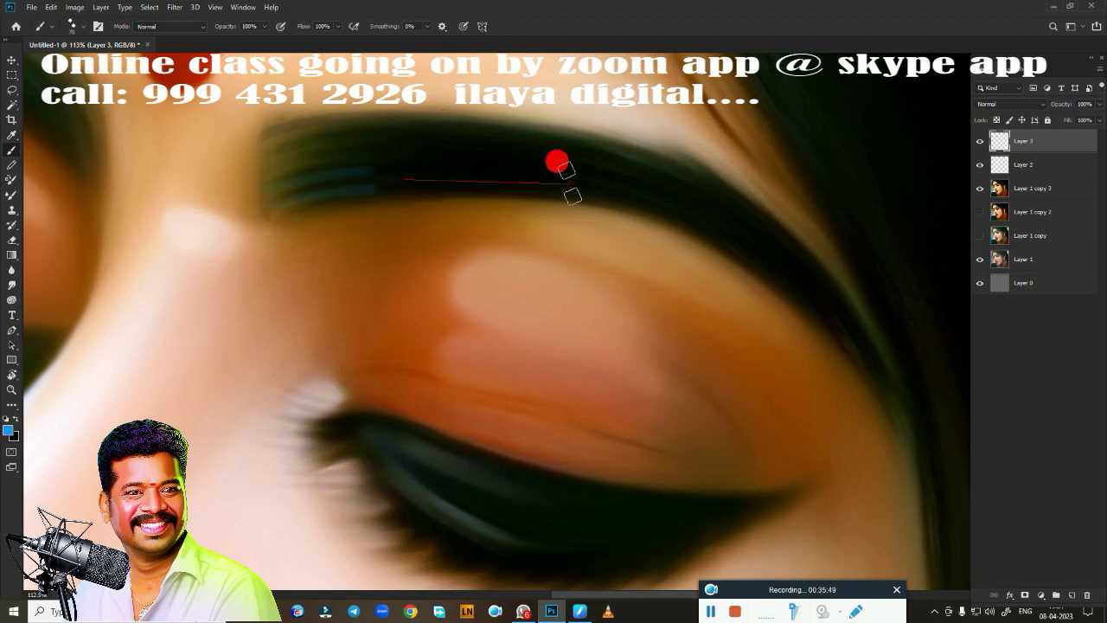
left_click_drag(556, 161, 289, 129)
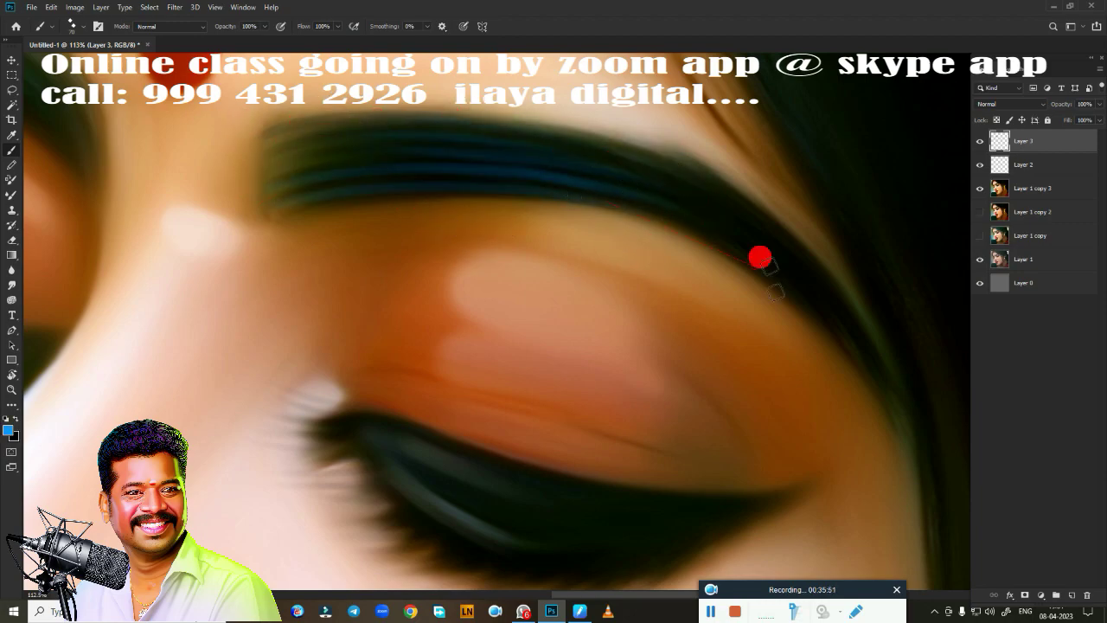
mouse_move(515, 402)
left_mouse_down()
mouse_move(533, 389)
mouse_move(553, 265)
mouse_move(553, 148)
left_mouse_up()
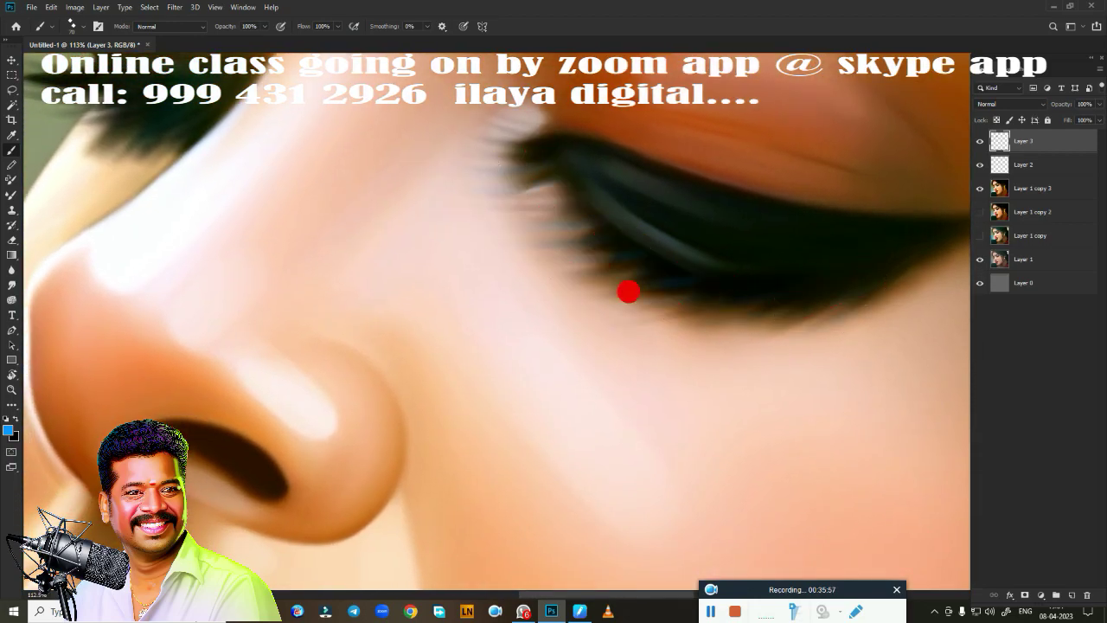
left_click_drag(381, 227, 630, 353)
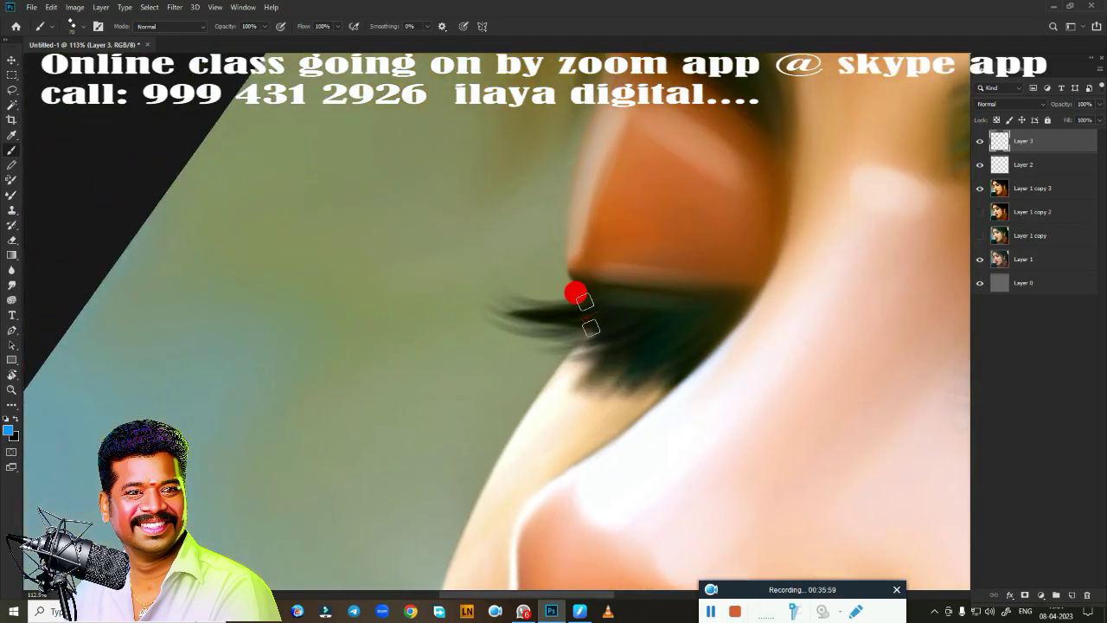
left_click_drag(623, 255, 498, 458)
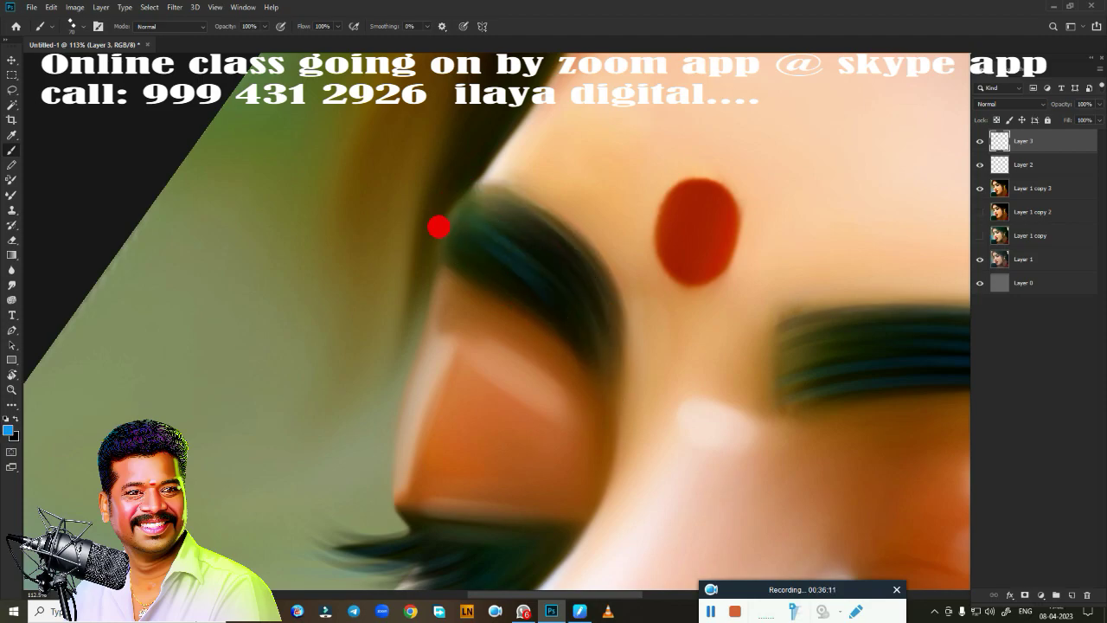
key("ctrl+z")
scroll(588, 323, "down", 5)
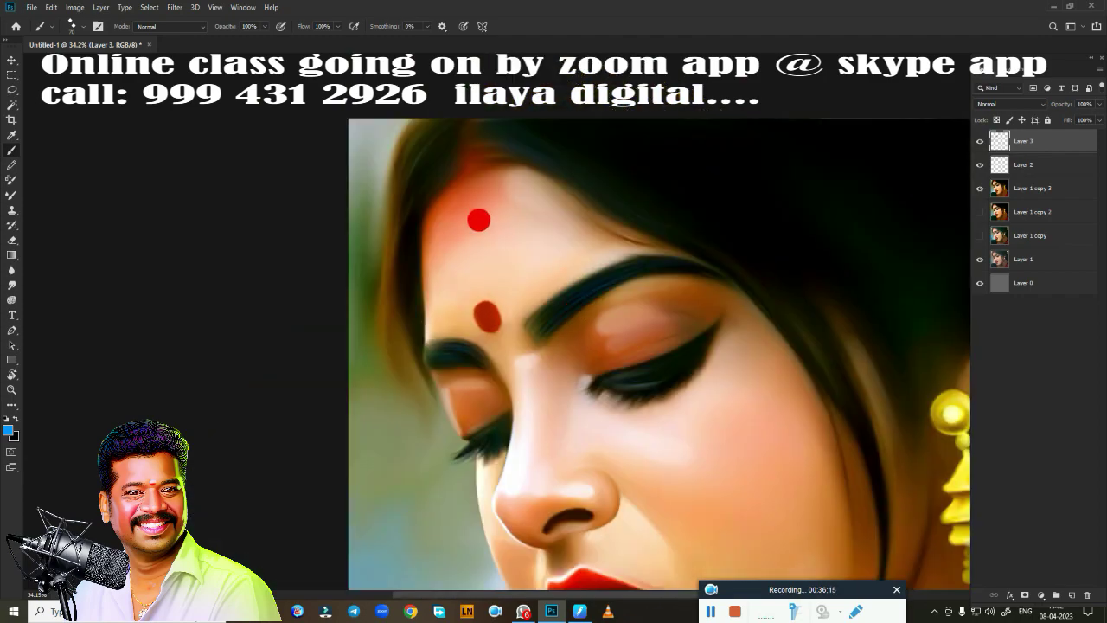
Step: Zoom and pan over the bindi, eyebrow, nose and lips
scroll(478, 220, "up", 3)
scroll(521, 267, "up", 2)
scroll(578, 440, "up", 2)
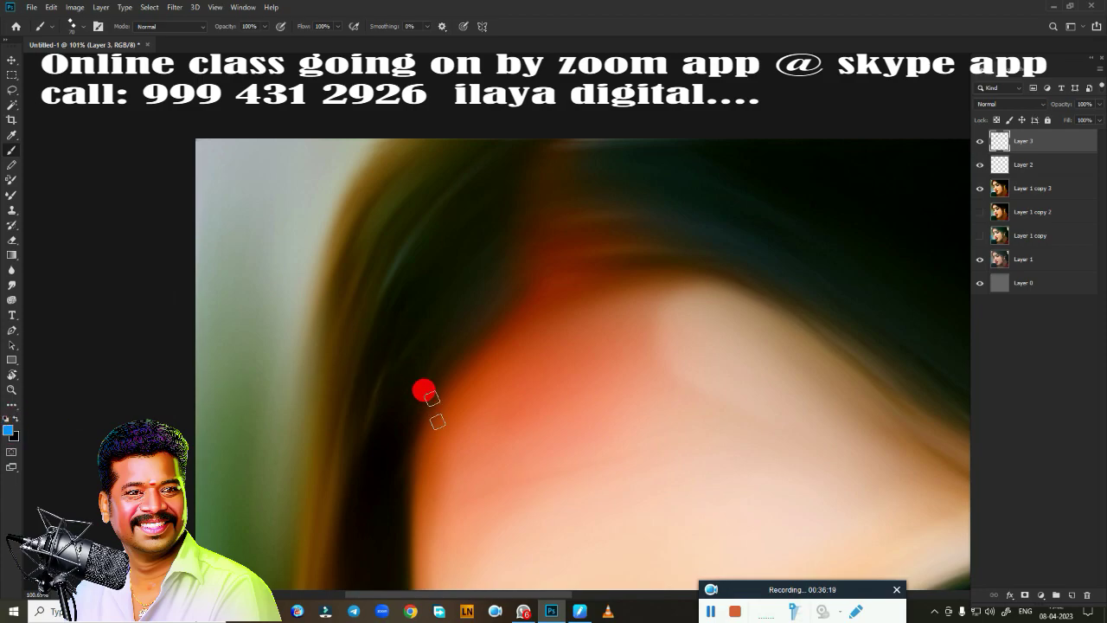
mouse_move(430, 401)
left_mouse_down()
mouse_move(493, 216)
mouse_move(519, 185)
left_mouse_up()
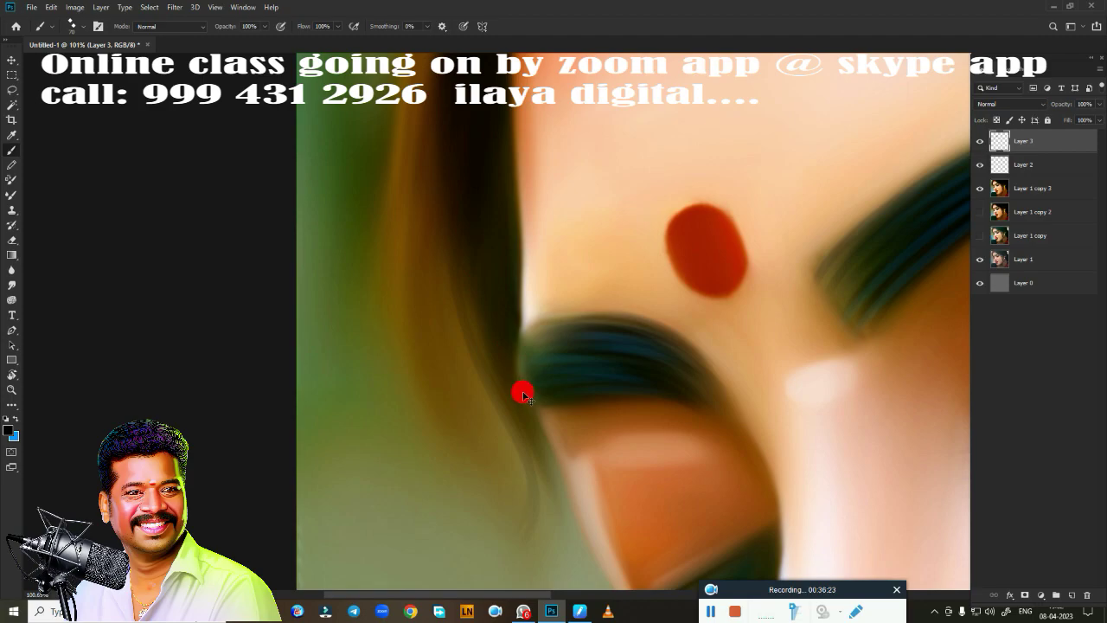
scroll(549, 426, "down", 3)
left_click_drag(539, 371, 497, 136)
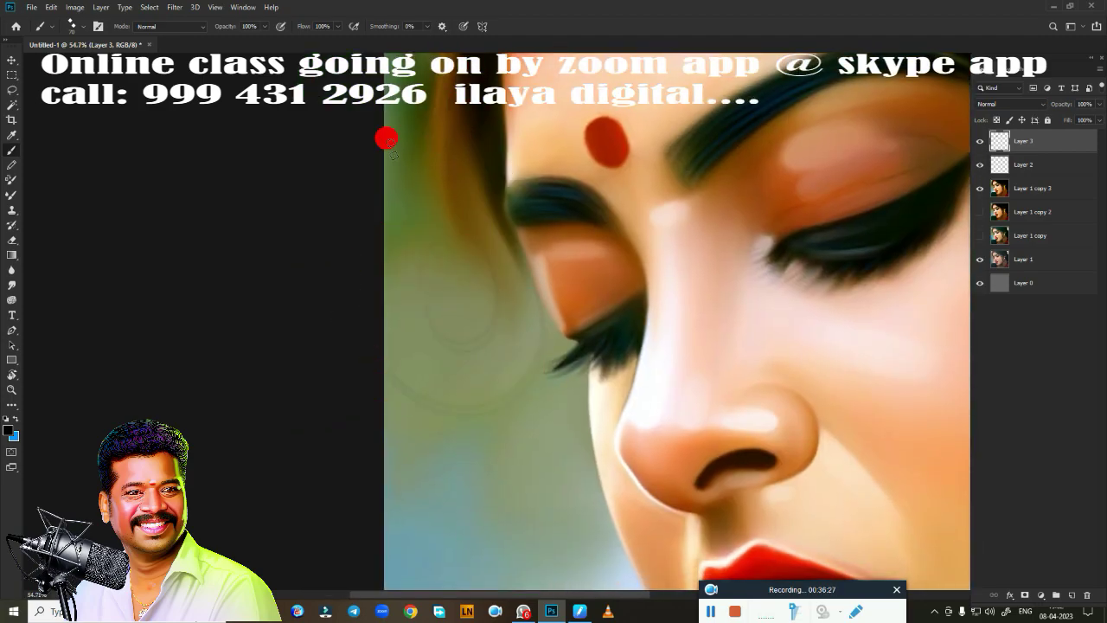
mouse_move(586, 410)
left_mouse_down()
mouse_move(492, 181)
mouse_move(514, 487)
left_mouse_up()
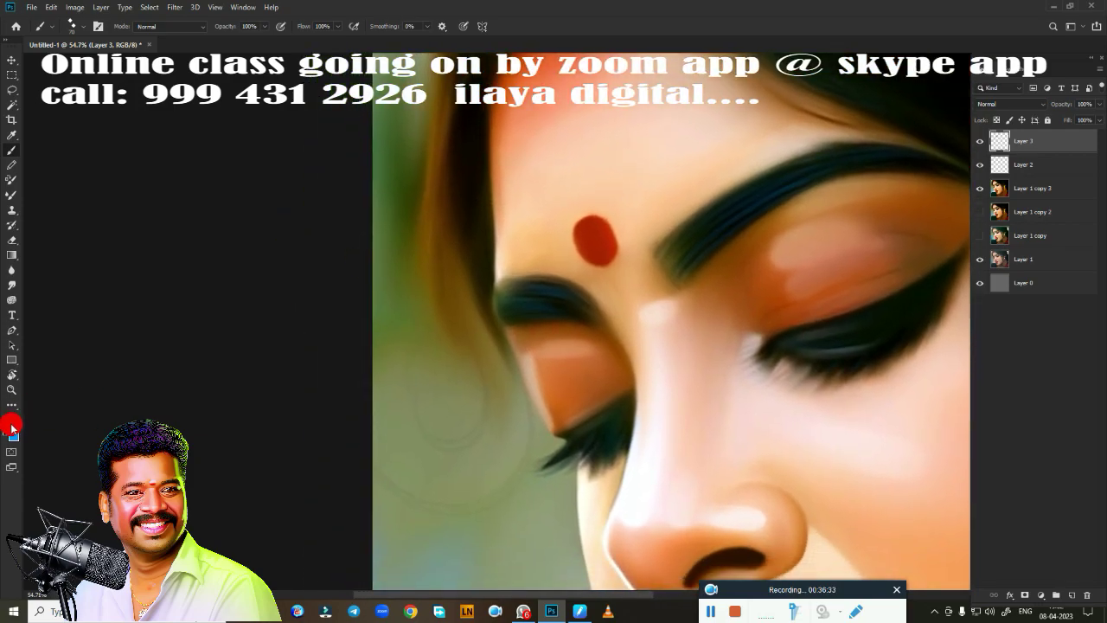
scroll(395, 351, "up", 3)
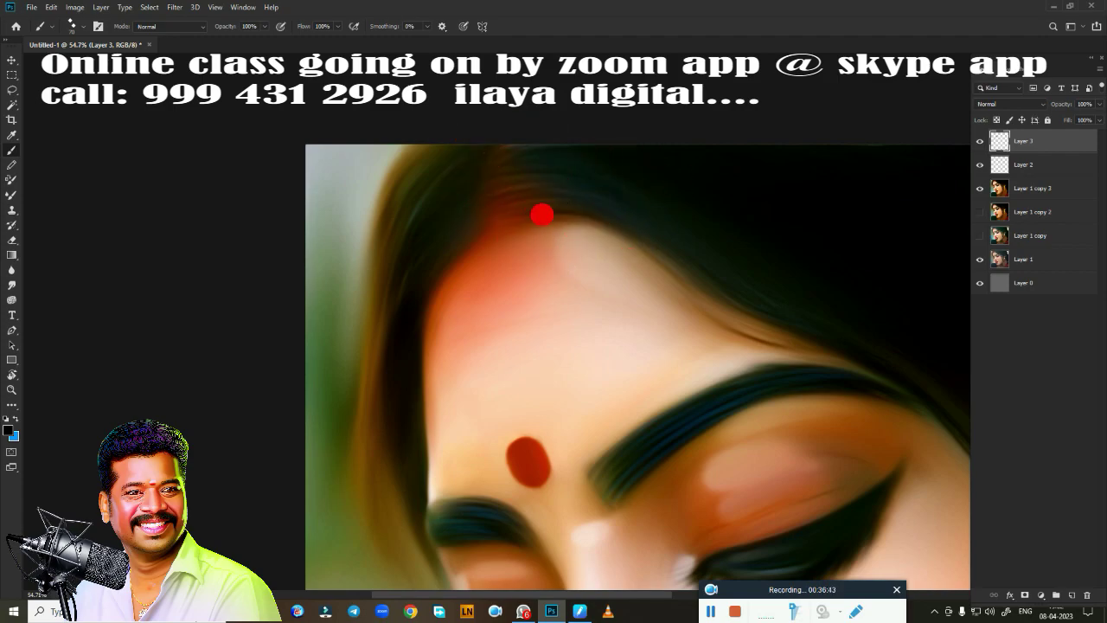
Step: Add a thin dark hair strand at the hairline, then zoom out to the full portrait
left_click_drag(570, 271, 501, 140)
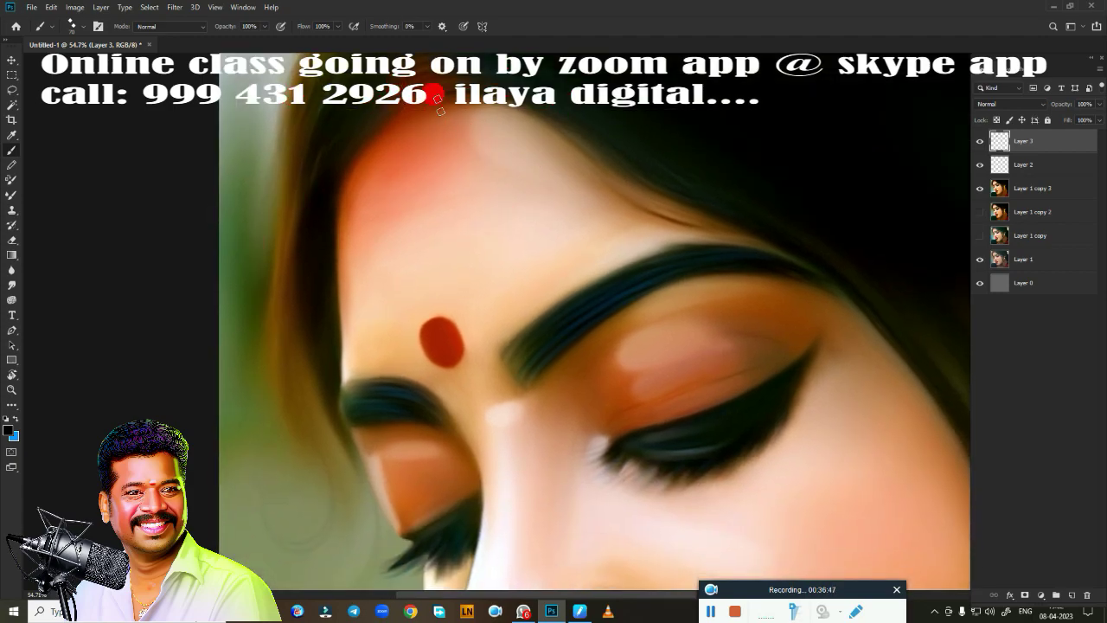
left_click(593, 158, "shift")
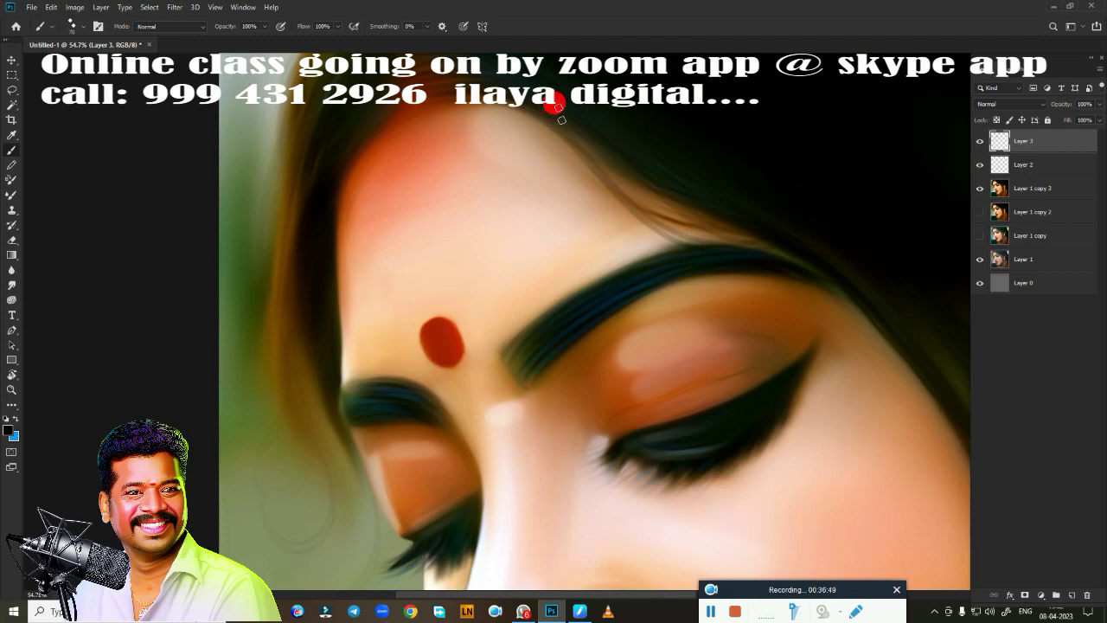
left_click_drag(833, 274, 445, 104)
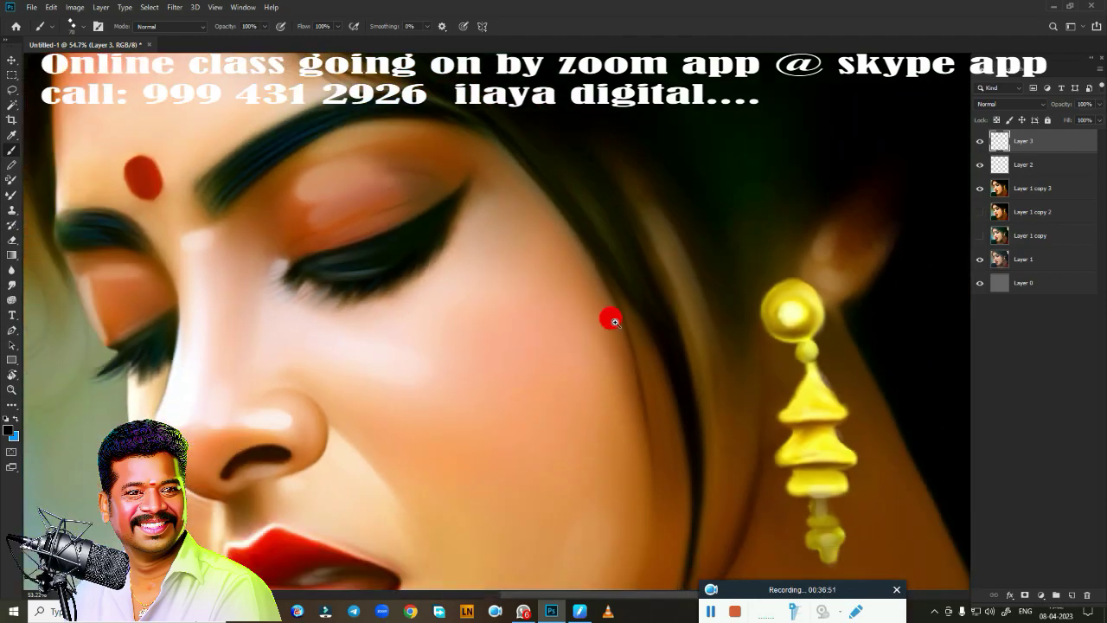
scroll(614, 322, "down", 5)
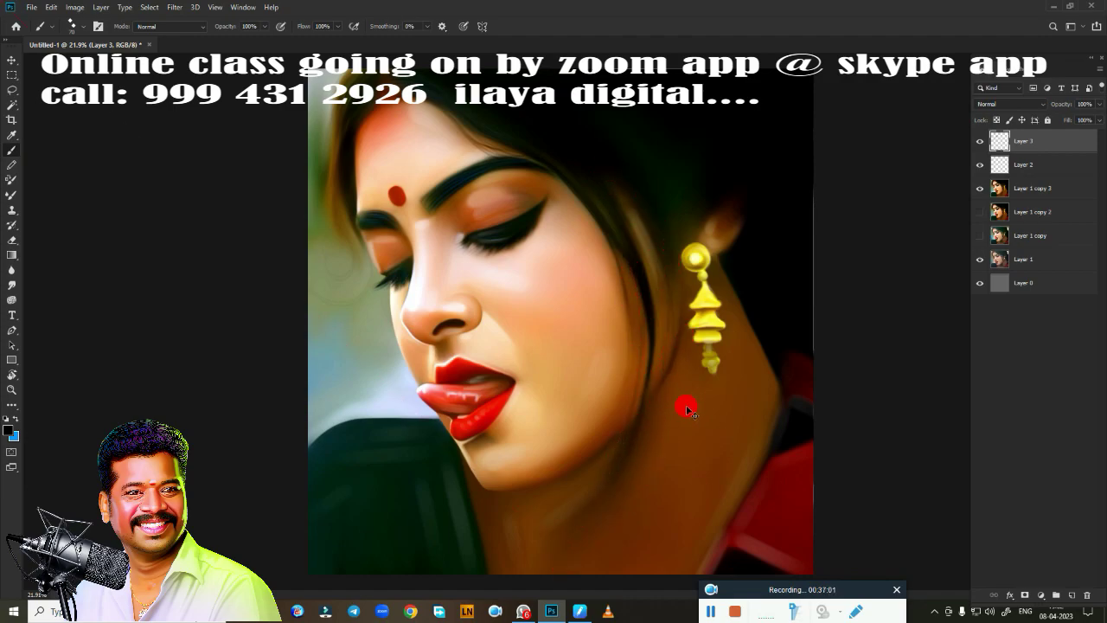
scroll(683, 278, "up", 1)
scroll(679, 366, "up", 1)
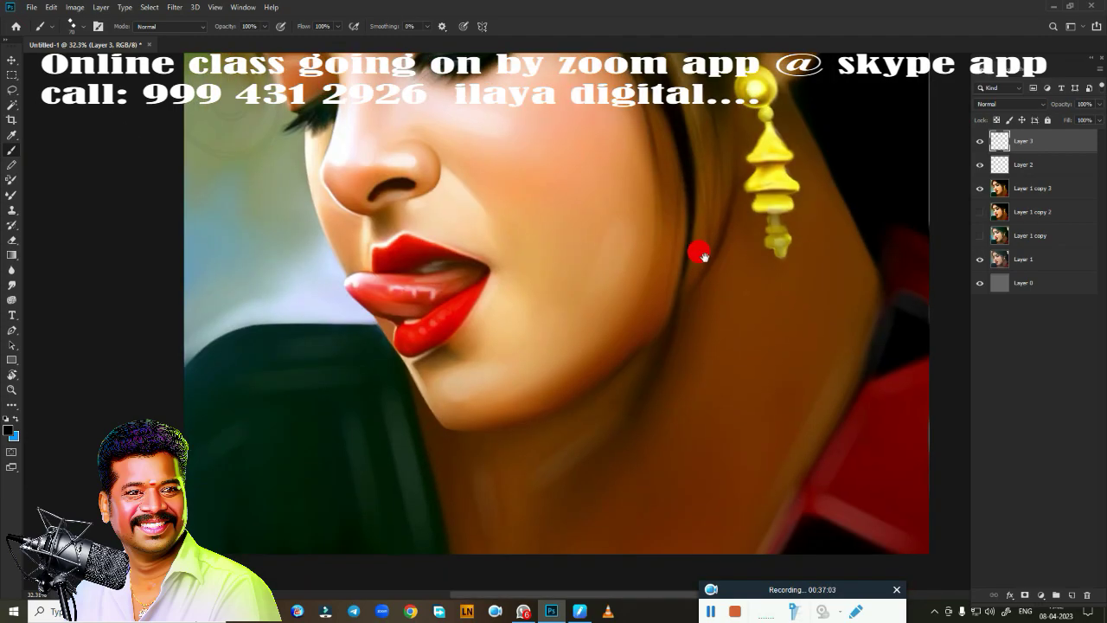
scroll(700, 250, "up", 1)
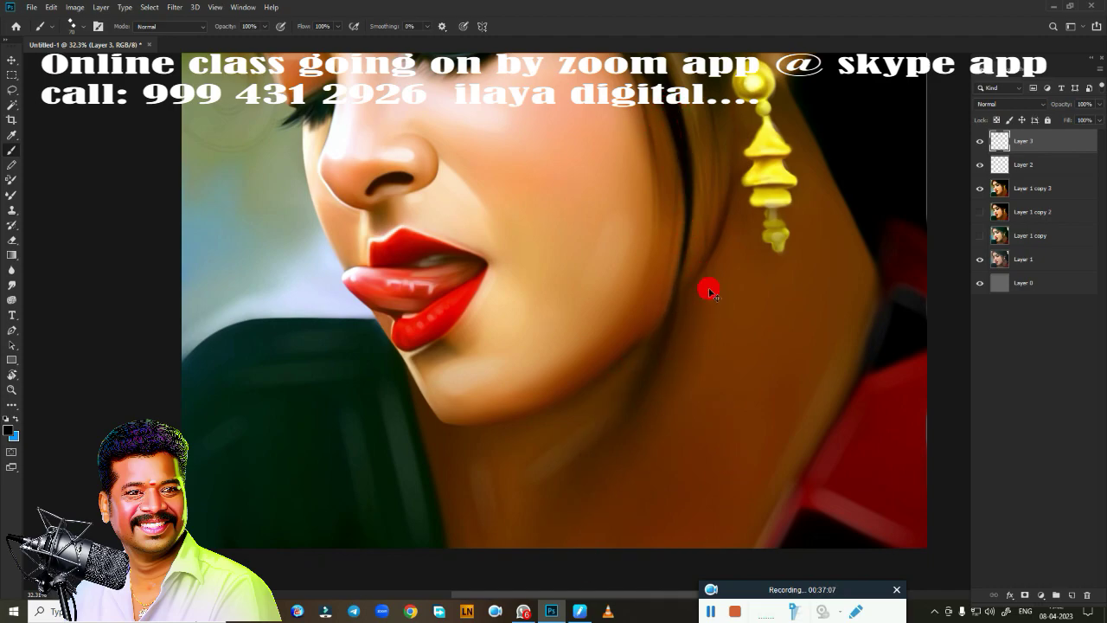
scroll(743, 453, "up", 3)
scroll(667, 475, "up", 1)
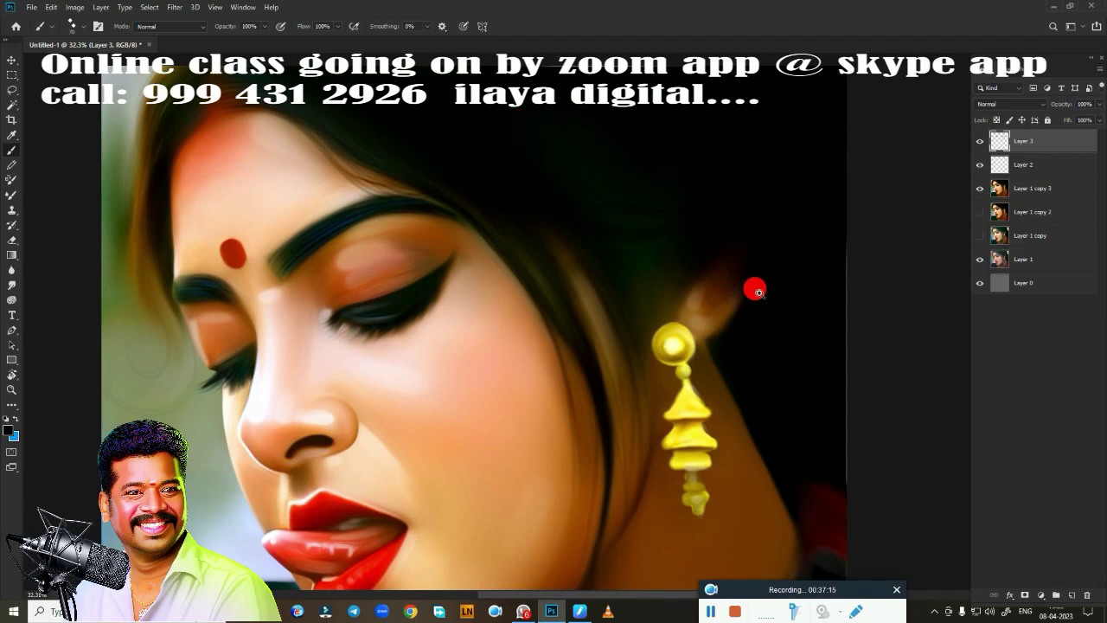
scroll(759, 292, "down", 3)
Step: Make Layer 1 copy 3 the working layer and bring the hair into view
key("r")
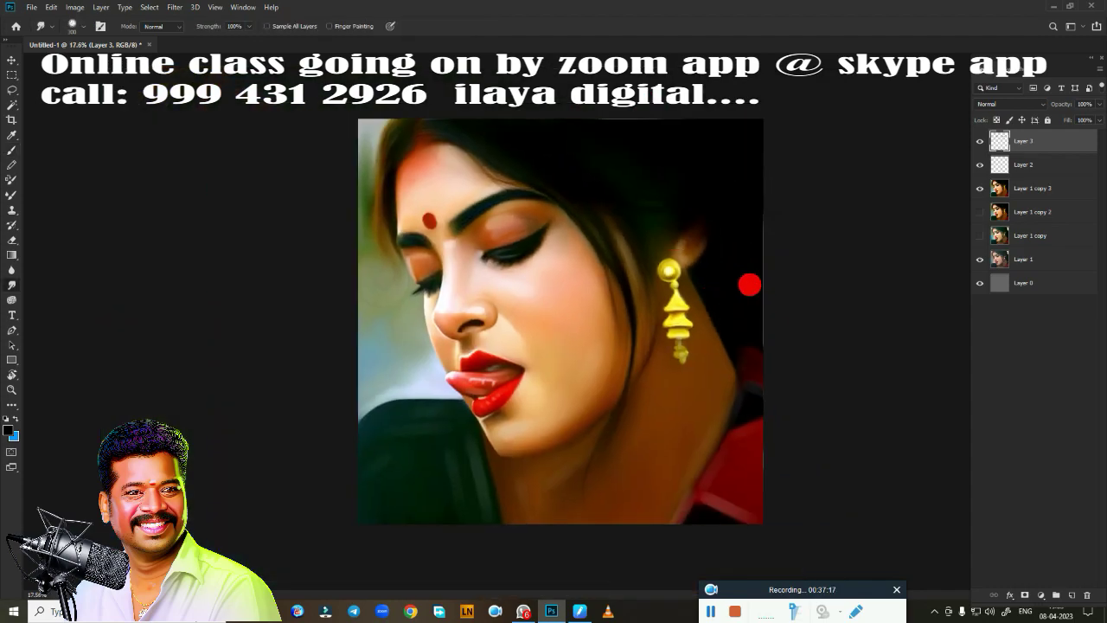
left_click(1042, 197)
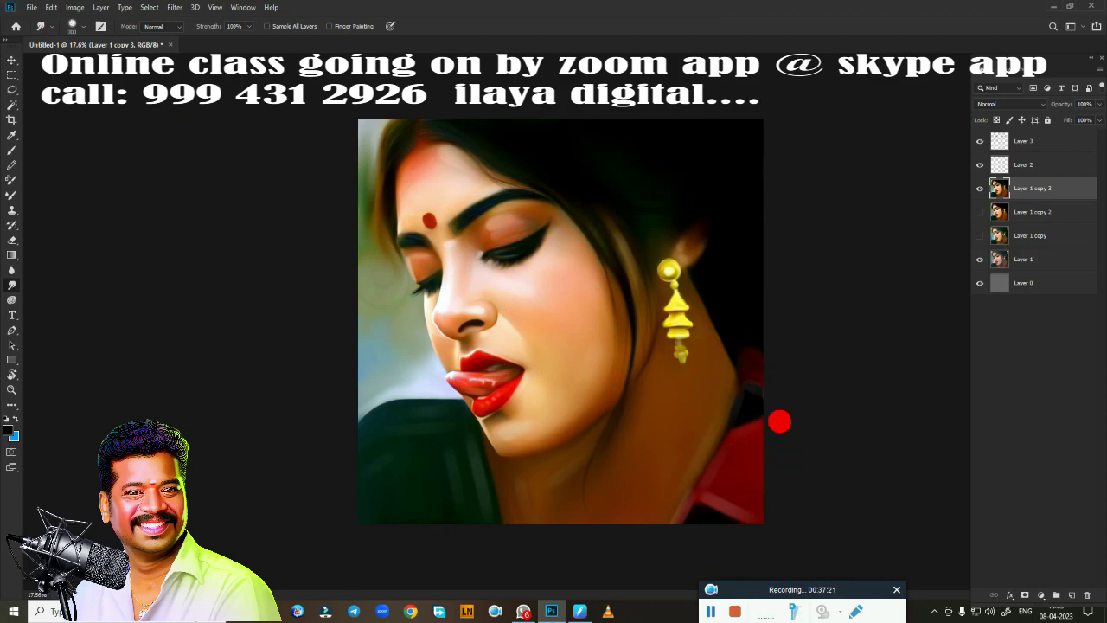
left_click_drag(675, 122, 649, 117)
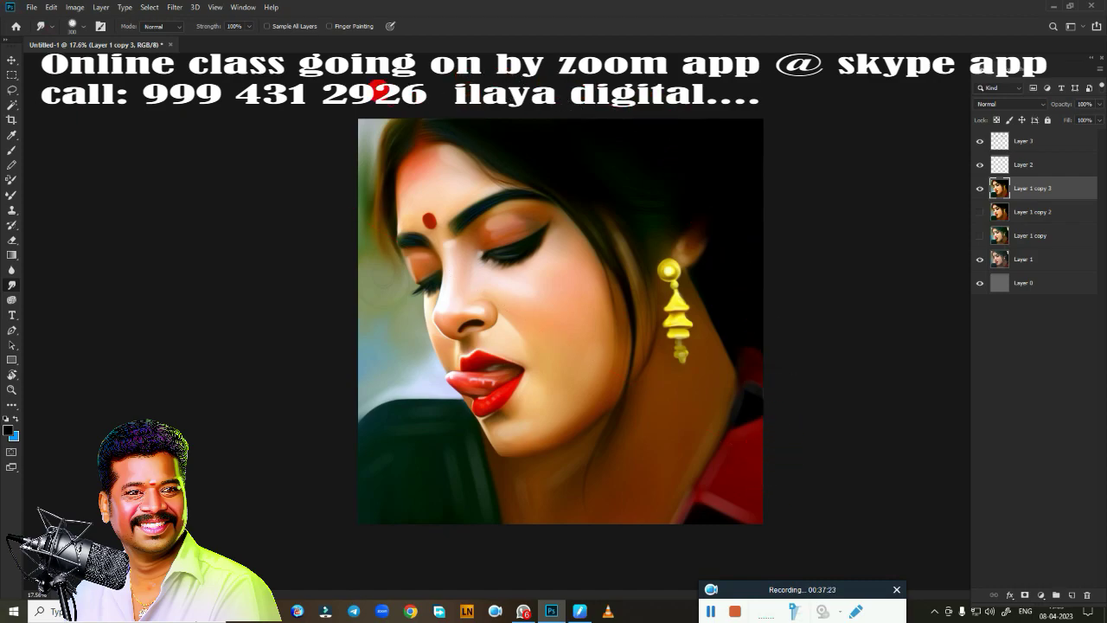
scroll(686, 316, "up", 3)
scroll(644, 372, "up", 3)
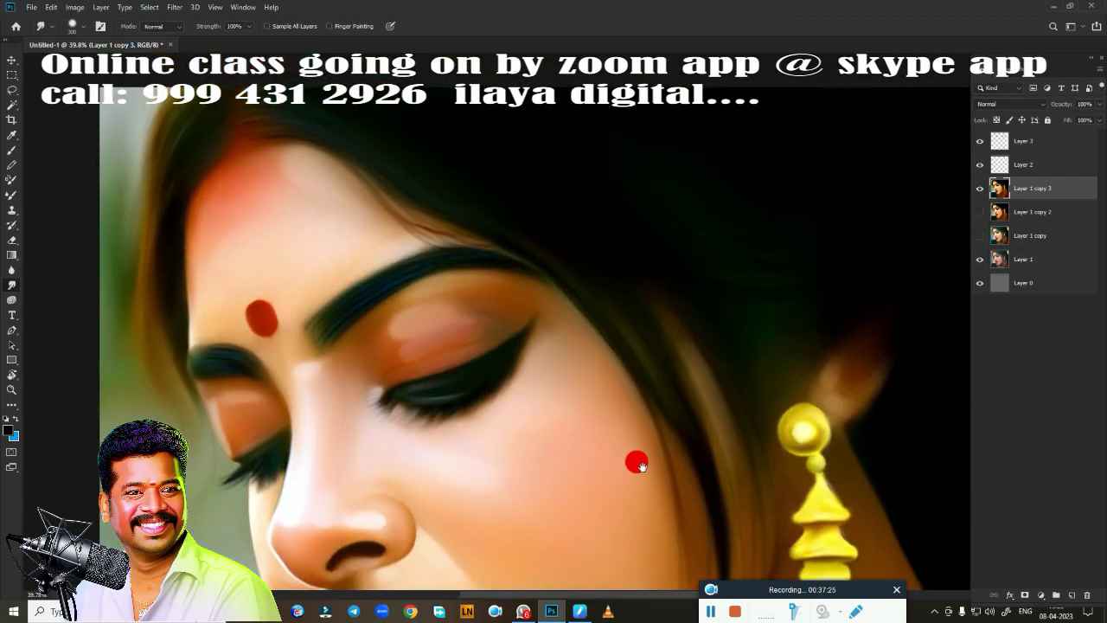
Step: Set the brush's foreground colour to black sampled from the dark hair
key("x")
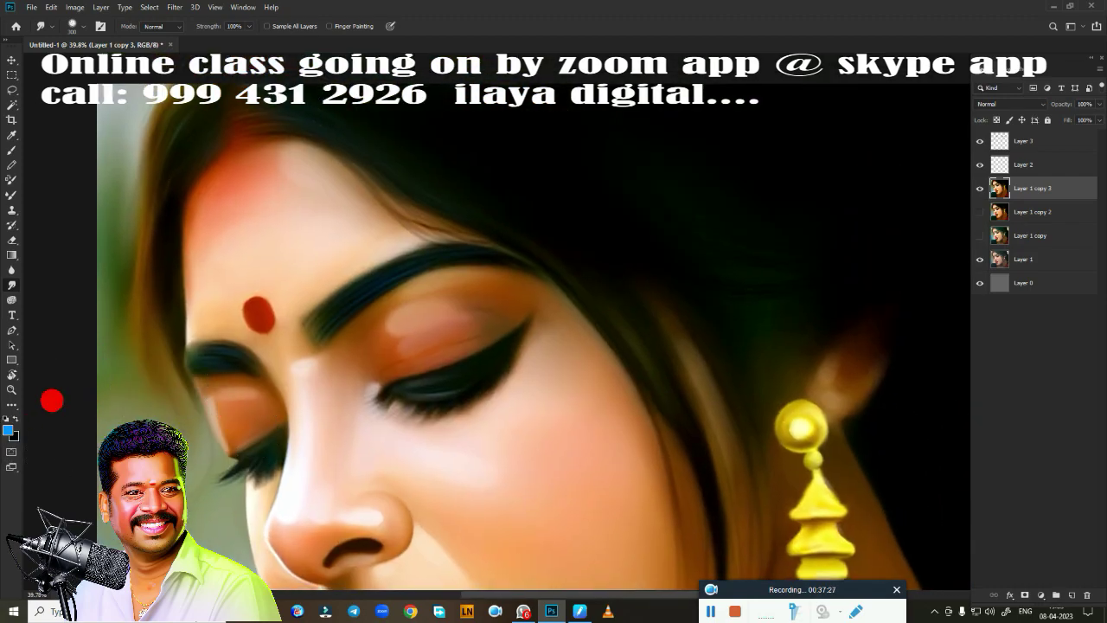
key("b")
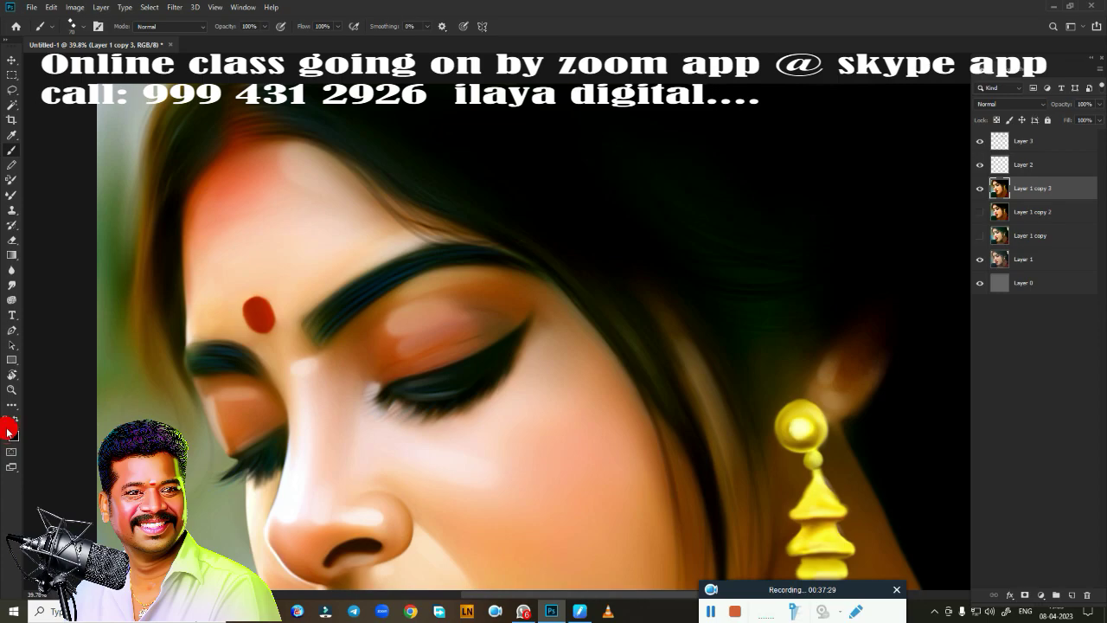
left_click(7, 431)
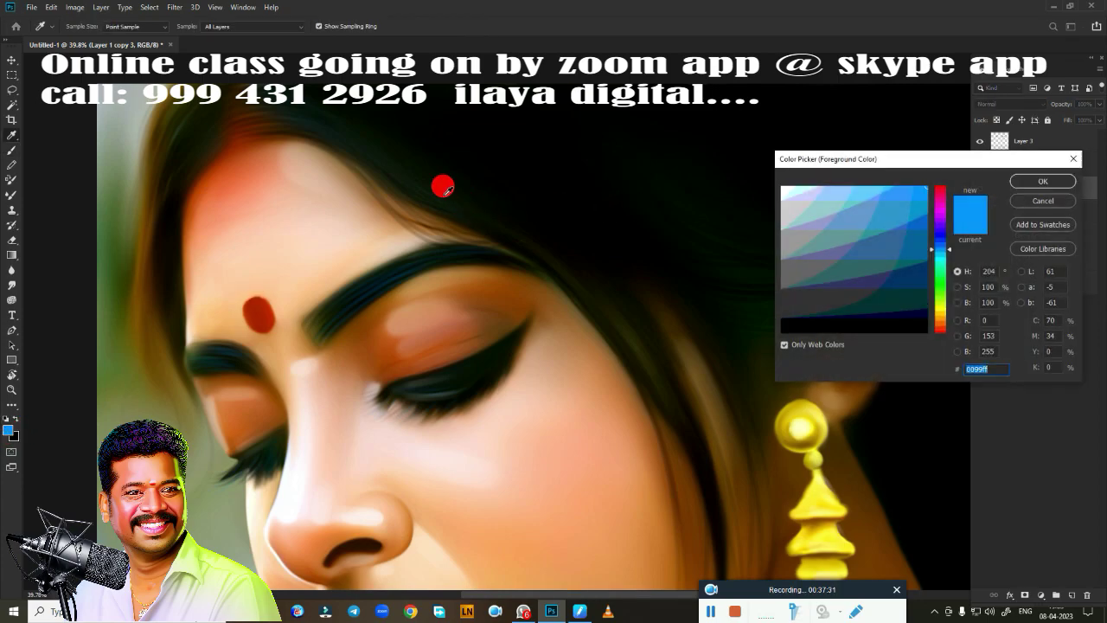
left_click(489, 183)
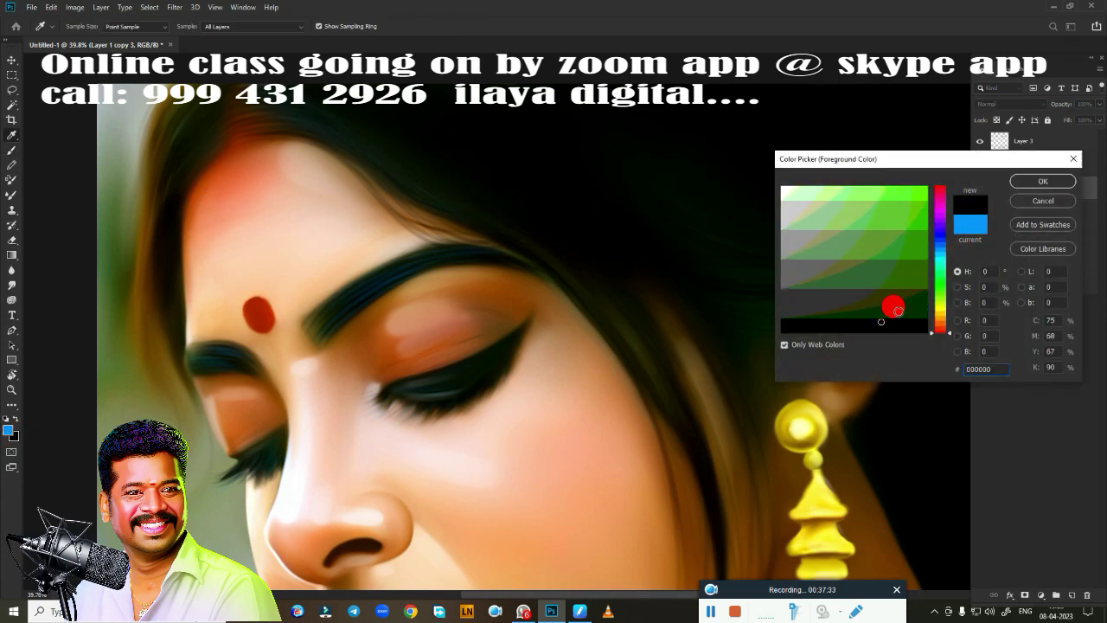
left_click(1040, 183)
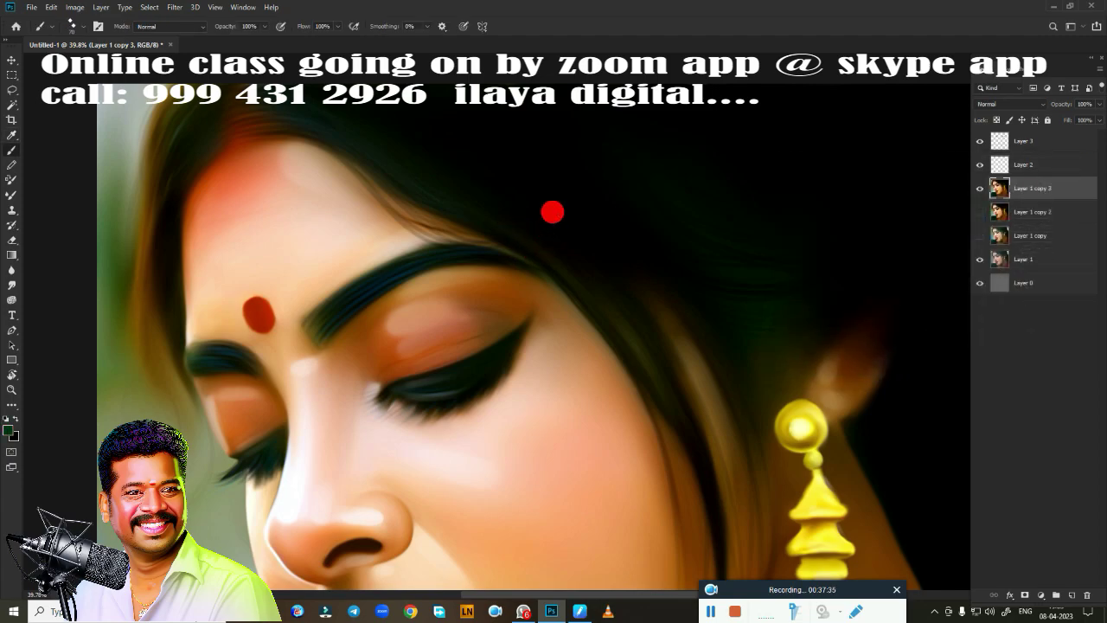
Step: Enlarge the brush from 70 to 150 and switch to Layer 3 with the face in view
key("bracketright")
key("bracketright")
key("bracketright")
key("bracketright")
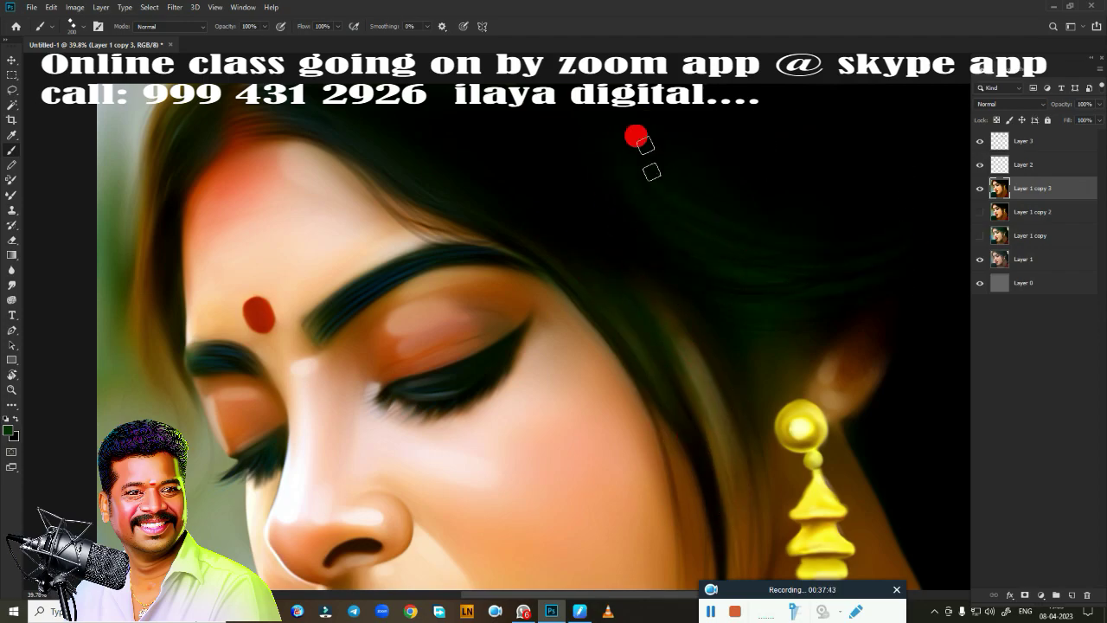
left_click_drag(650, 274, 544, 275)
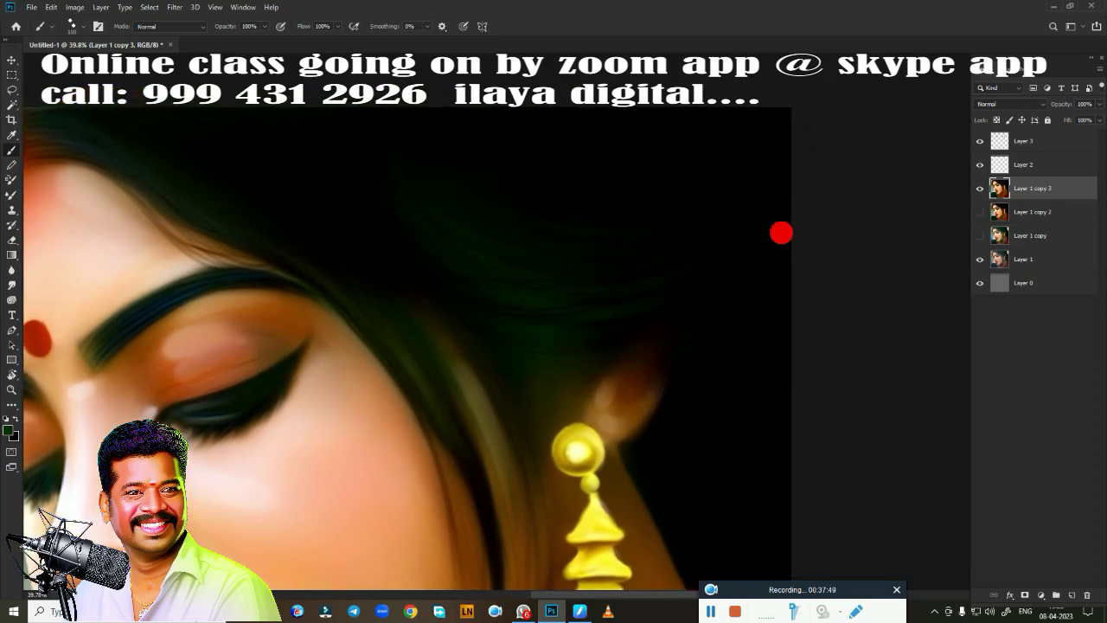
left_click(1041, 141)
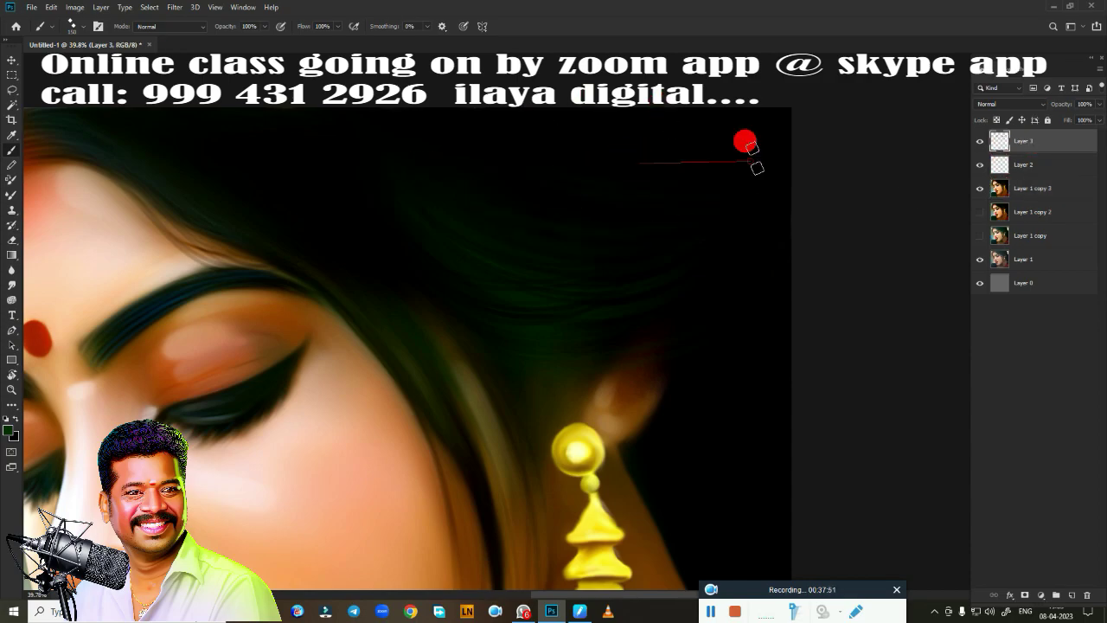
left_click_drag(485, 298, 790, 378)
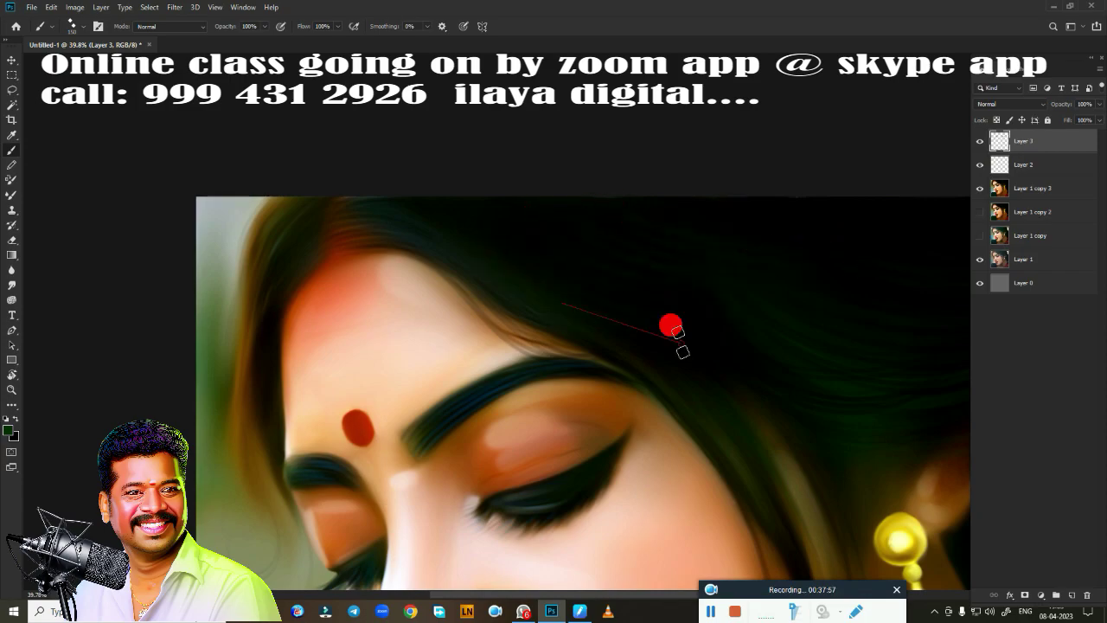
Step: Paint a thin hair strand over the hair above the forehead, then zoom to check it
mouse_move(486, 288)
left_mouse_down()
mouse_move(546, 294)
mouse_move(670, 350)
left_mouse_up()
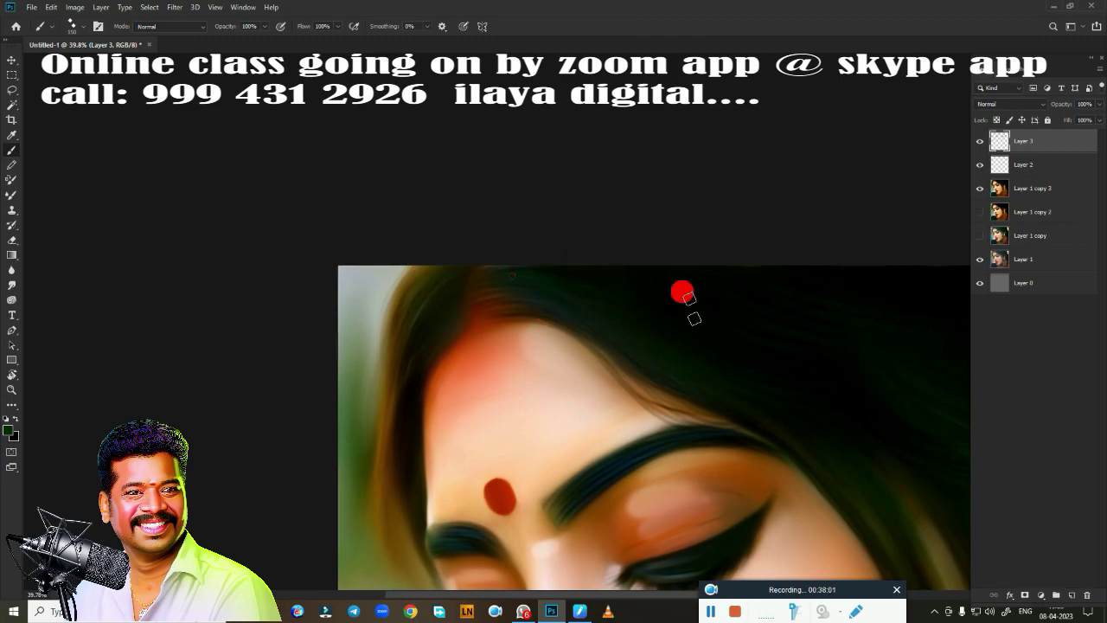
left_click_drag(384, 338, 315, 385)
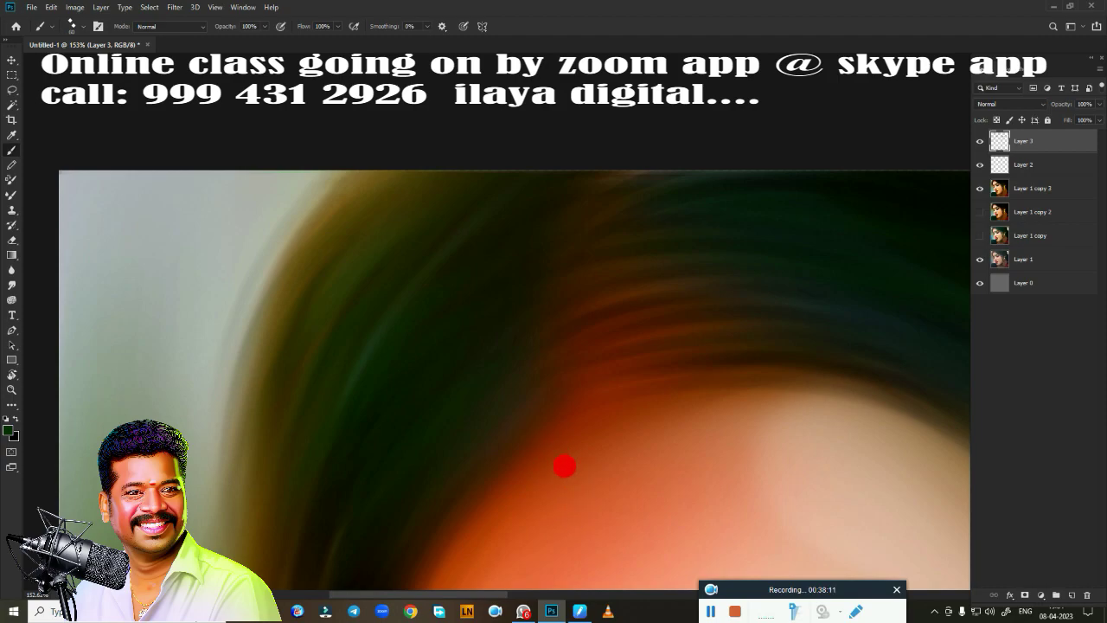
scroll(564, 466, "down", 5)
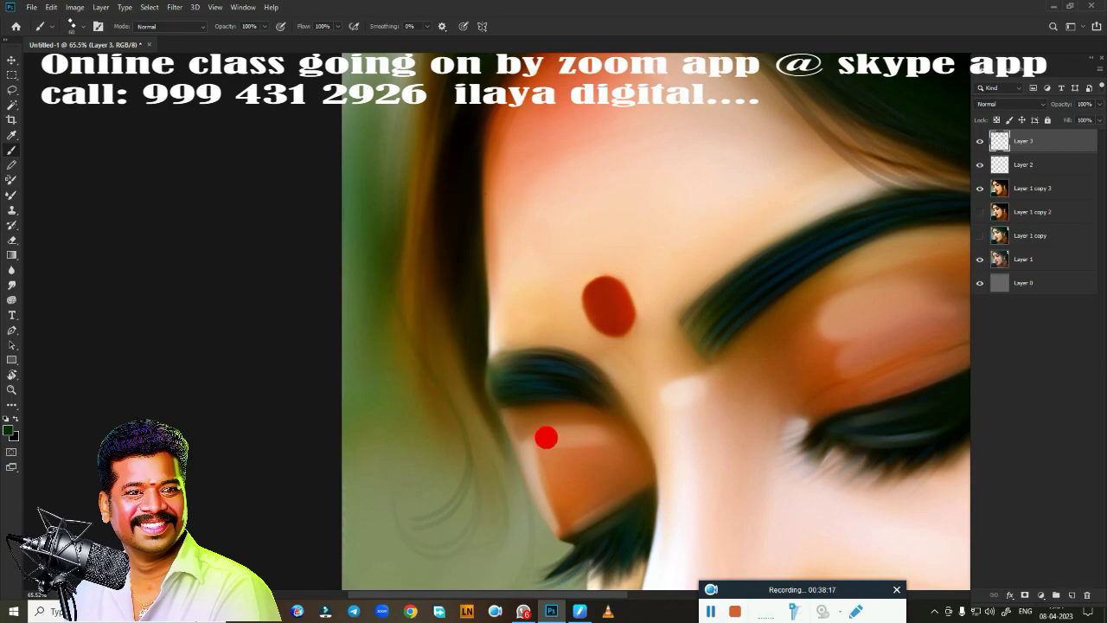
scroll(545, 438, "down", 3)
scroll(502, 373, "down", 2)
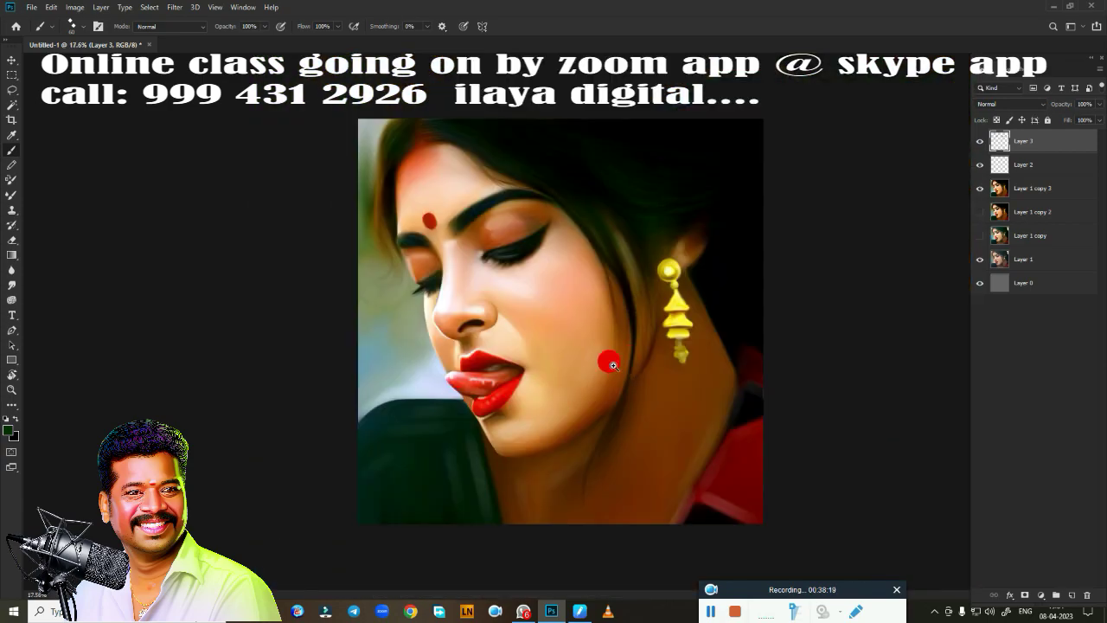
Step: Merge Layer 3, Layer 2 and Layer 1 copy 3 into a single Layer 3
scroll(612, 365, "up", 2)
scroll(612, 372, "down", 1)
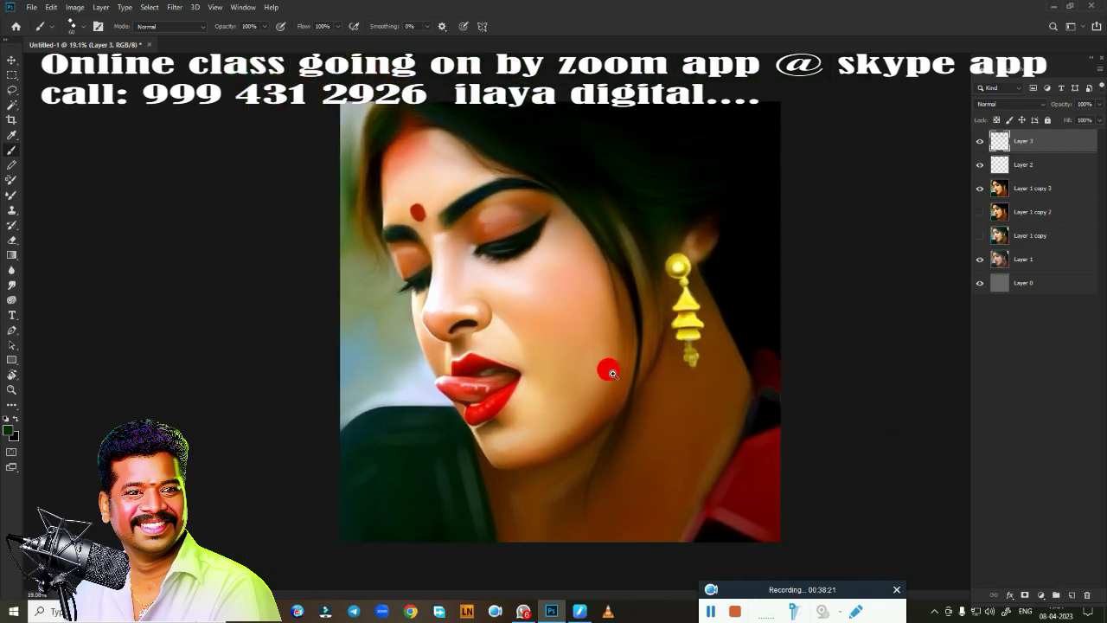
scroll(611, 372, "down", 1)
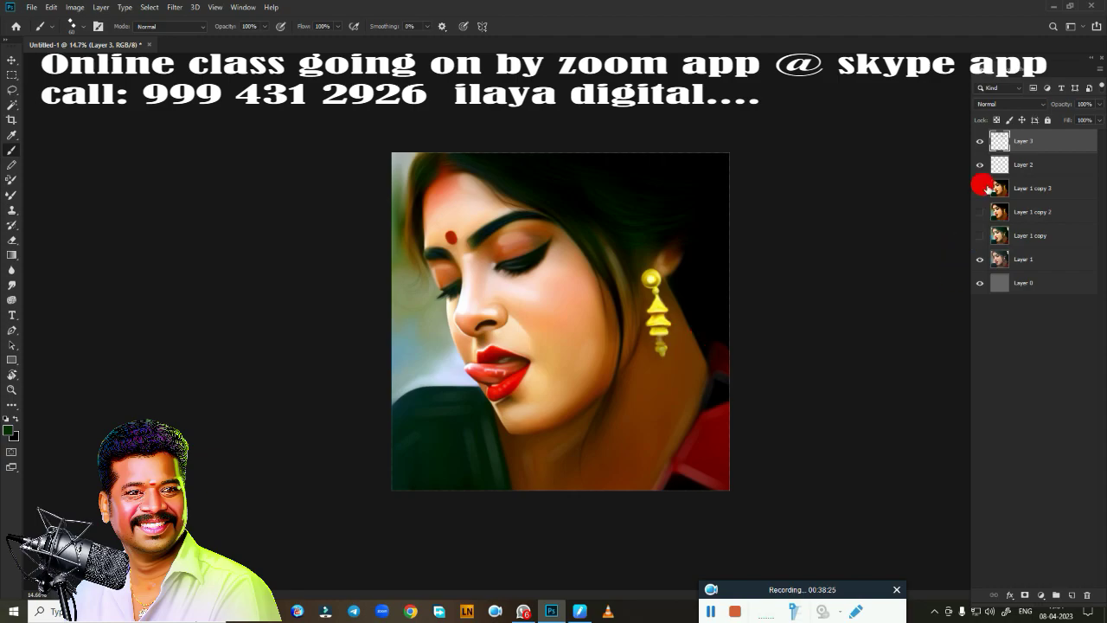
left_click(1034, 166, "shift")
left_click(1035, 190, "shift")
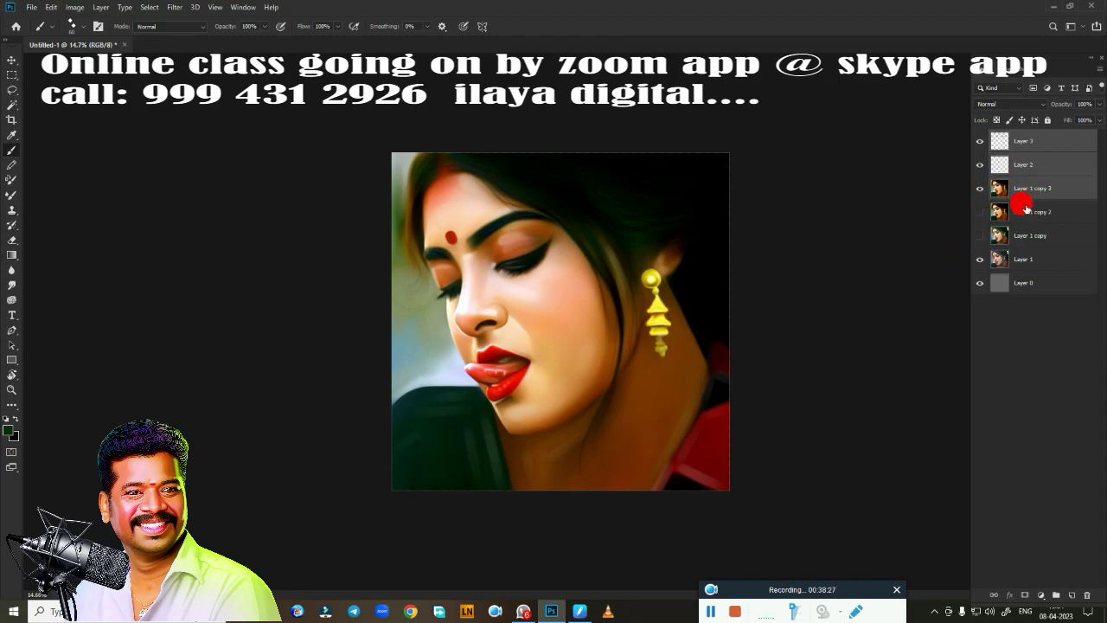
key("ctrl+e")
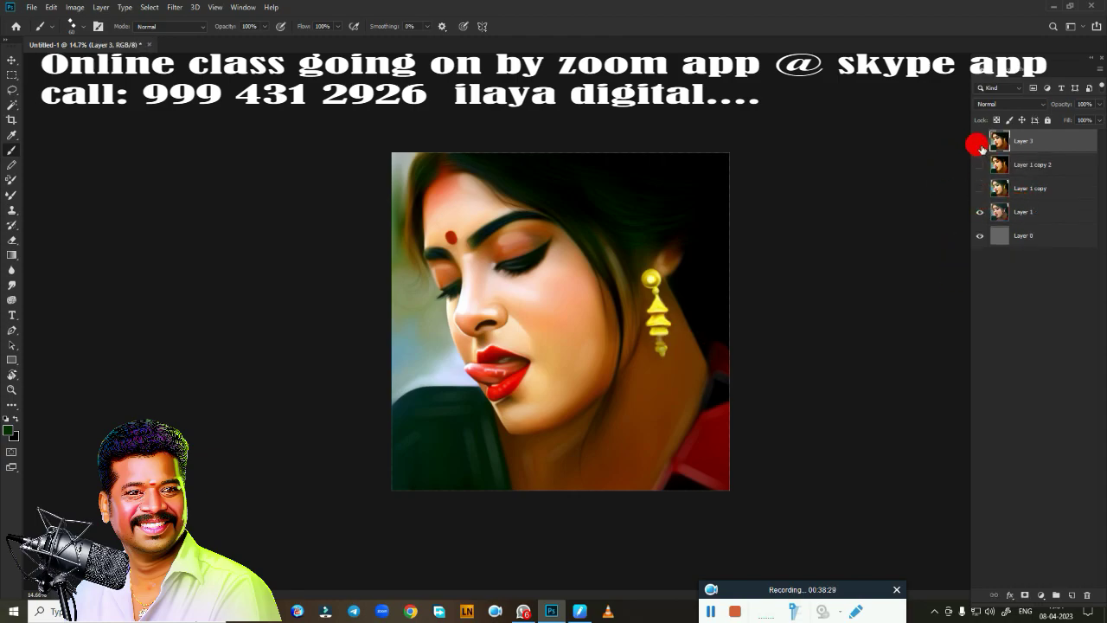
Step: Toggle Layer 3's visibility to compare the painted portrait with the original photo
left_click(978, 142)
left_click(978, 143)
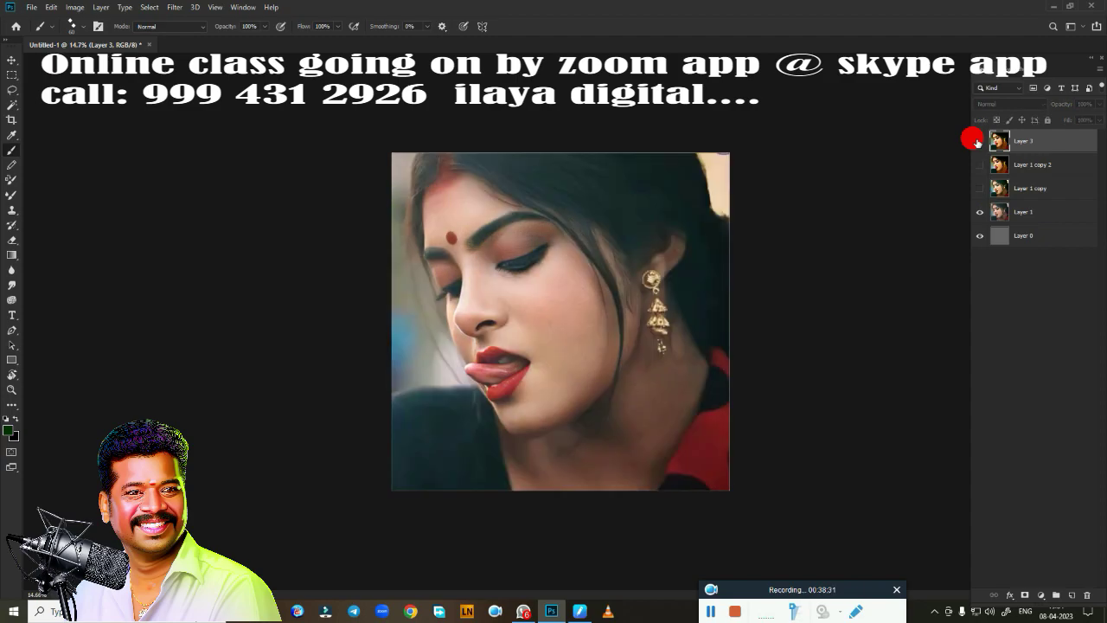
left_click(978, 143)
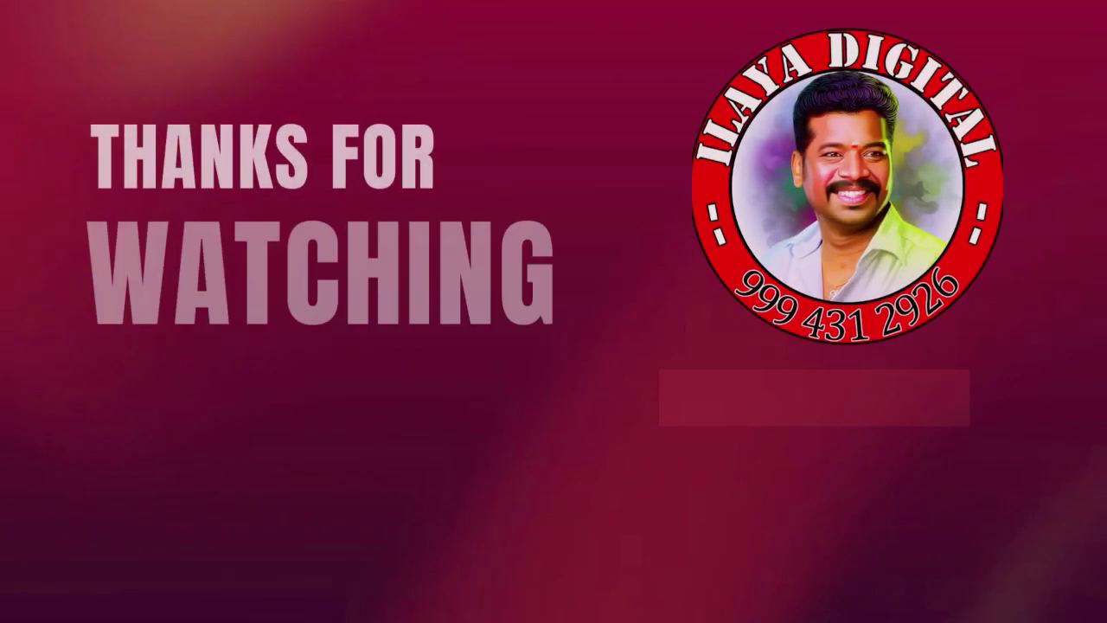